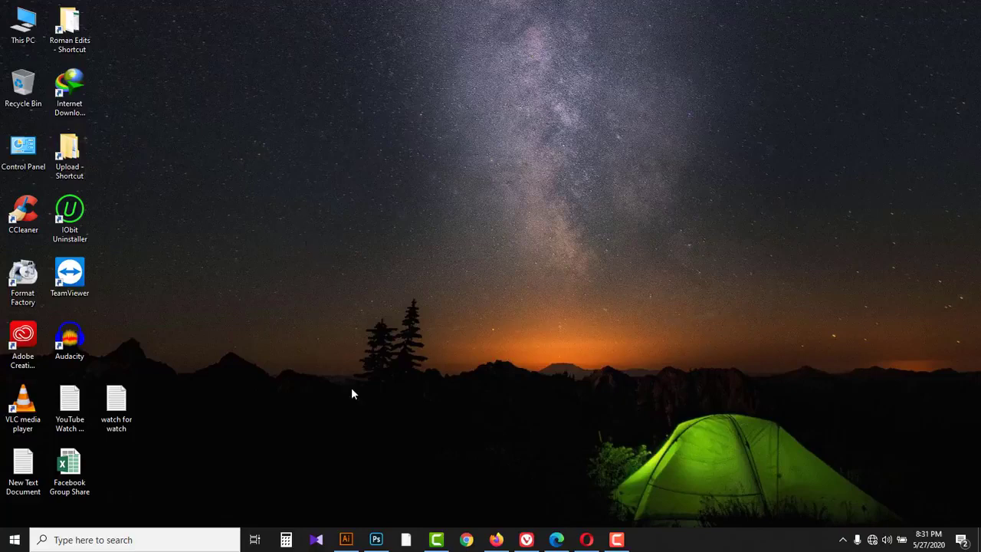
- View the finished coronavirus awareness poster in Illustrator, and switch to Photoshop
click(346, 540)
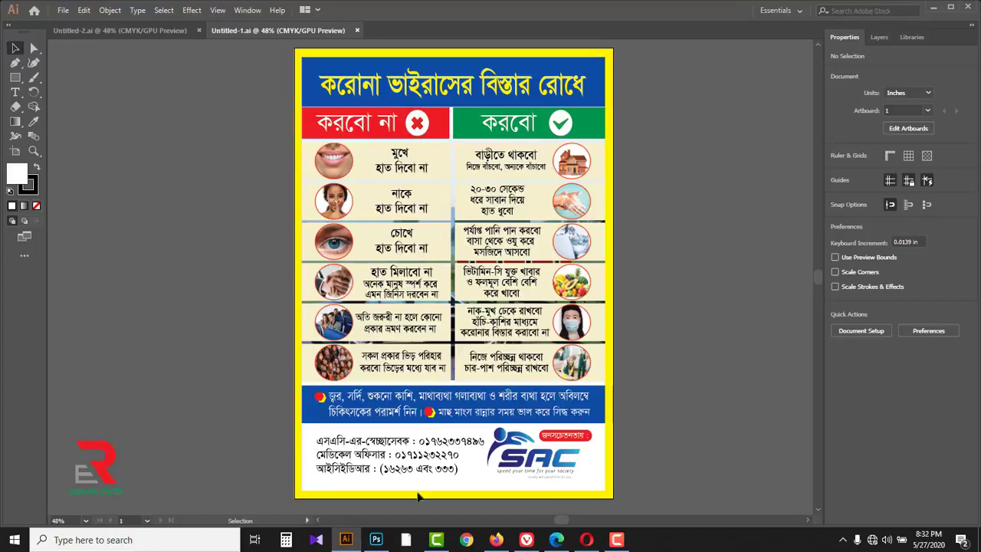
click(377, 540)
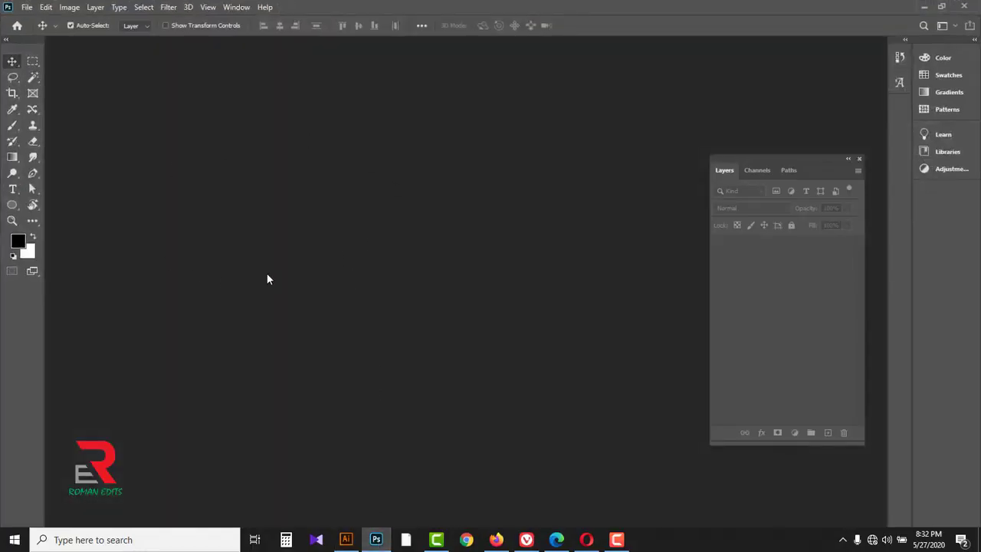
- Set up a new document from the A4 print preset with its dimensions in inches
click(27, 7)
click(38, 23)
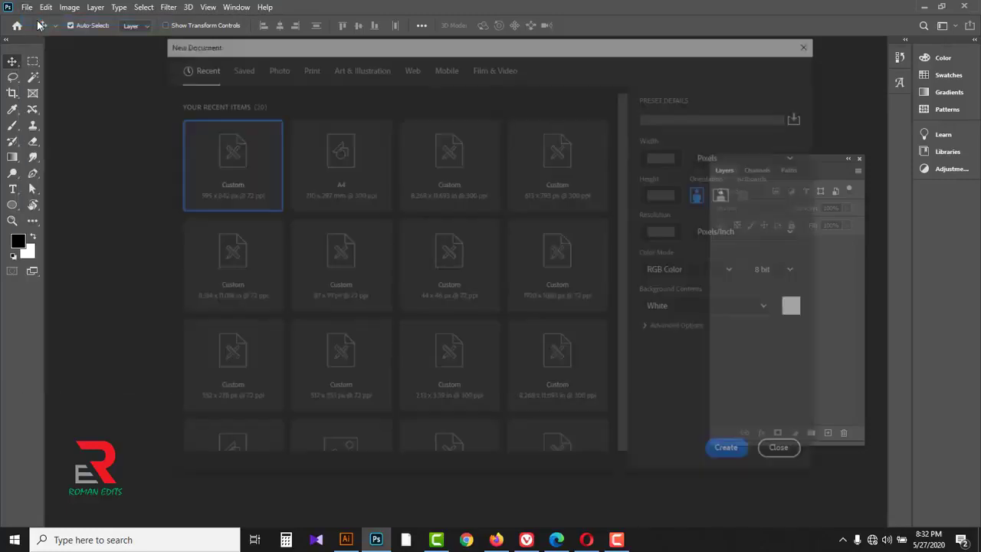
click(306, 69)
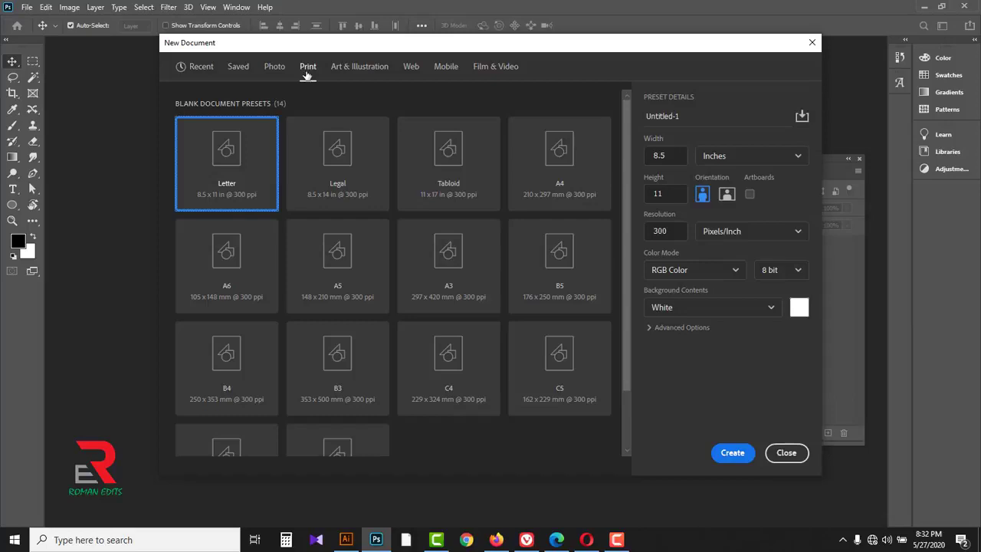
click(560, 160)
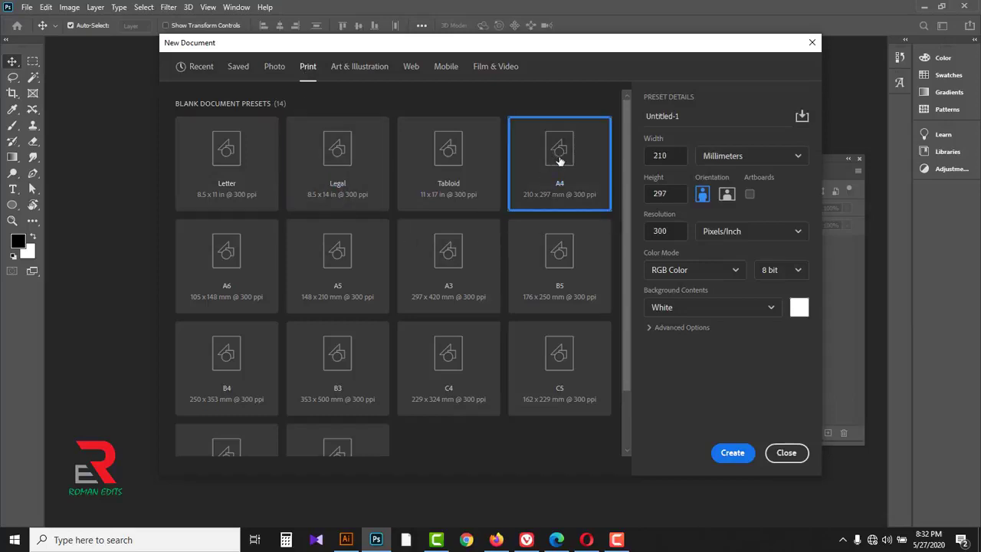
click(797, 158)
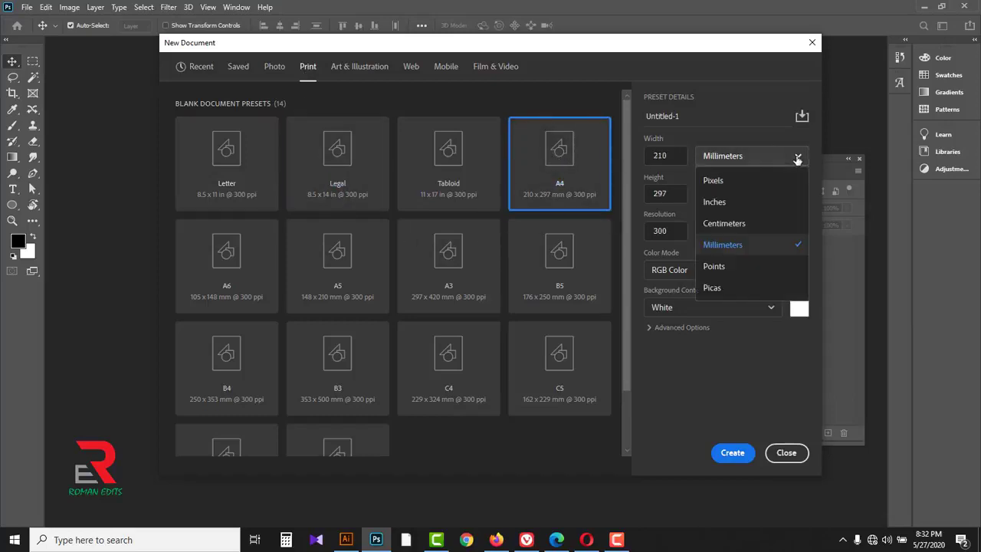
click(717, 204)
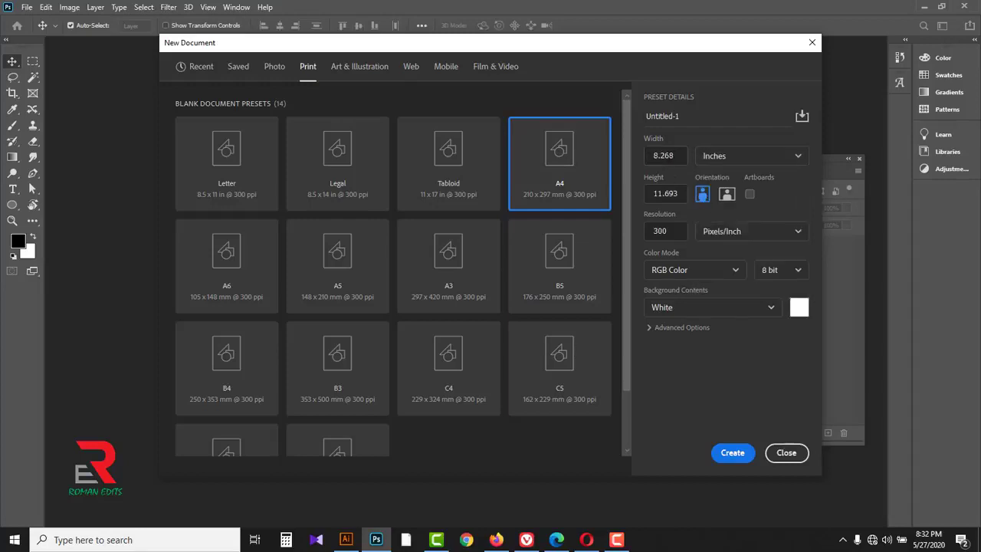
- Create the A4 document at 8.268 × 11.693 inches and 300 pixels/inch in CMYK Color mode
click(683, 155)
click(666, 193)
click(667, 233)
click(736, 272)
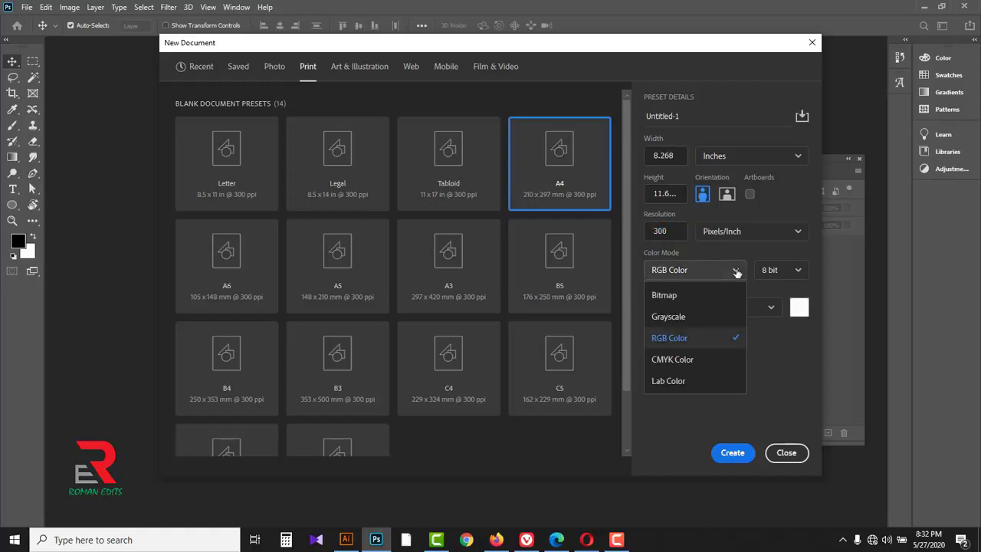
click(681, 362)
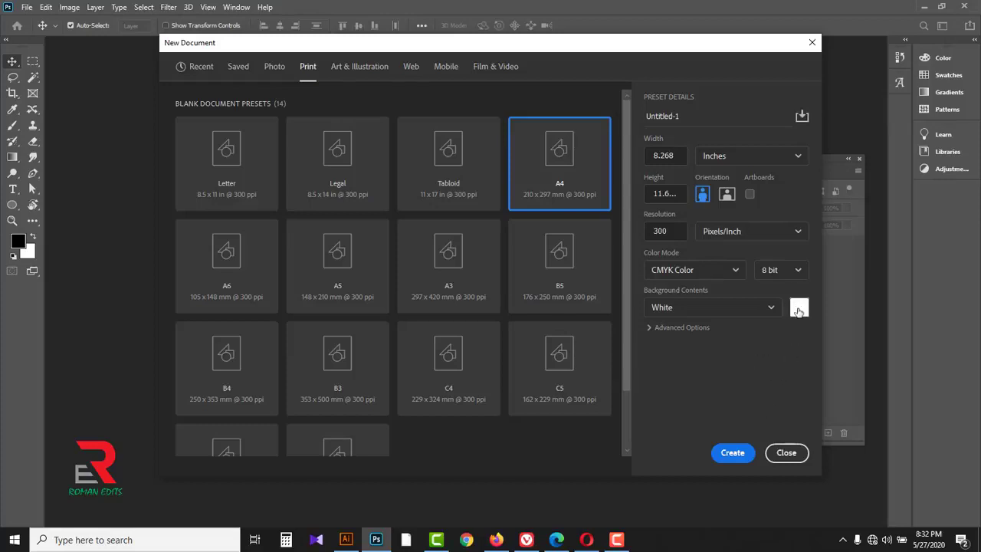
click(727, 454)
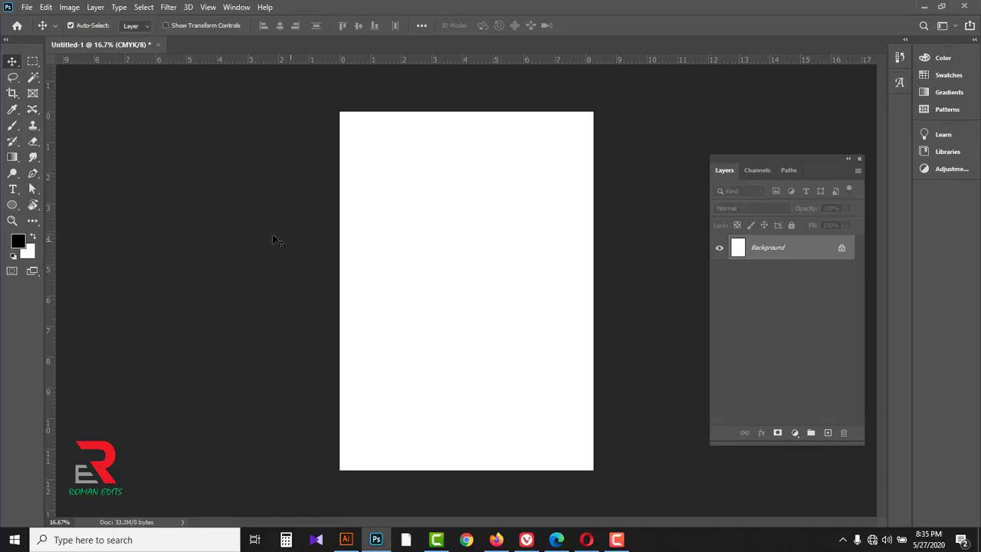
- Place ruler guides along all four edges of the page, with the rulers shown
drag(52, 148, 339, 213)
drag(390, 63, 397, 118)
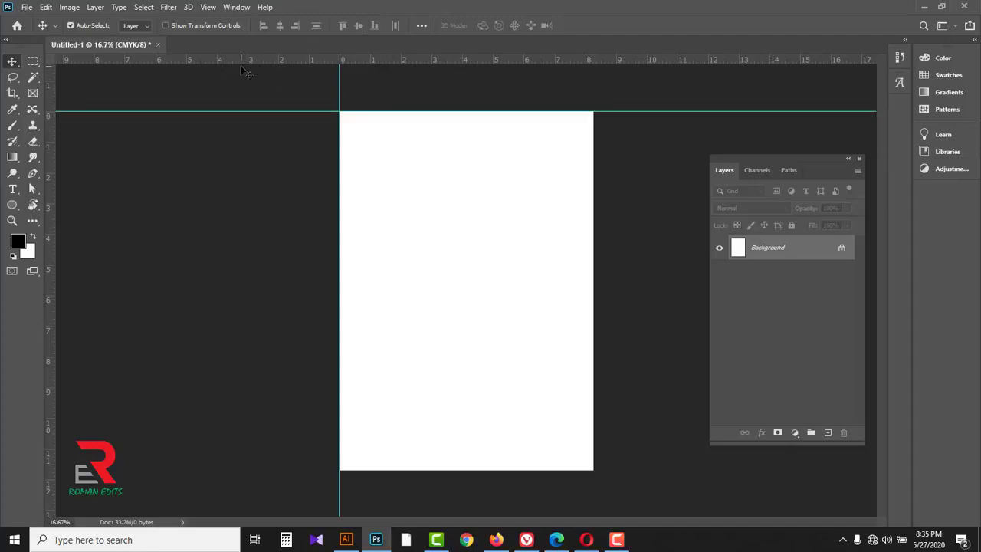
key(ctrl+r)
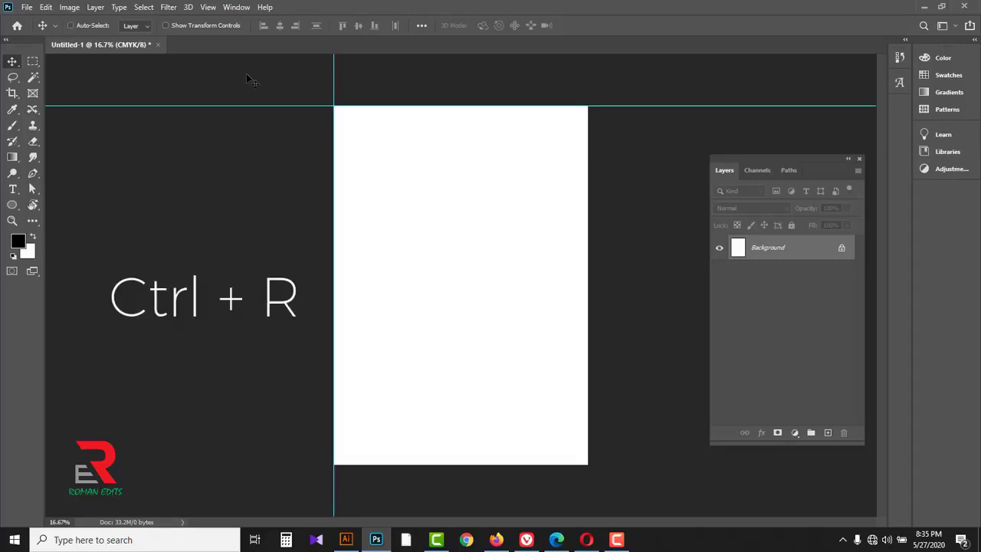
key(ctrl+r)
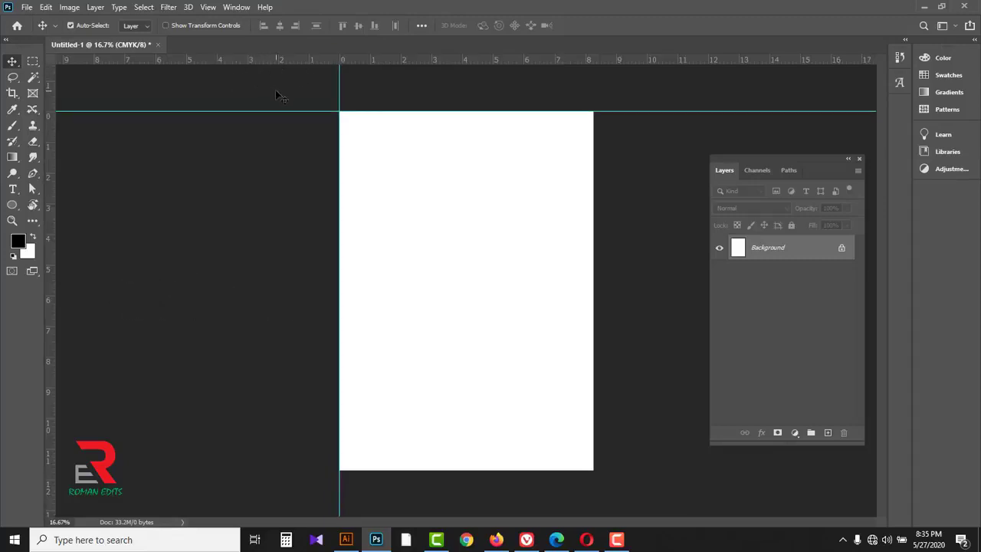
drag(441, 65, 432, 469)
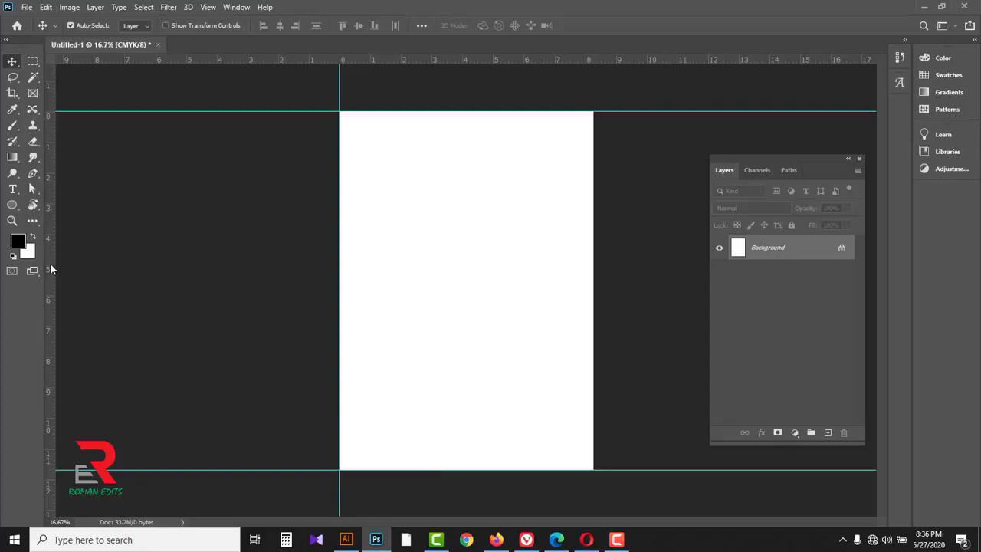
drag(51, 267, 575, 314)
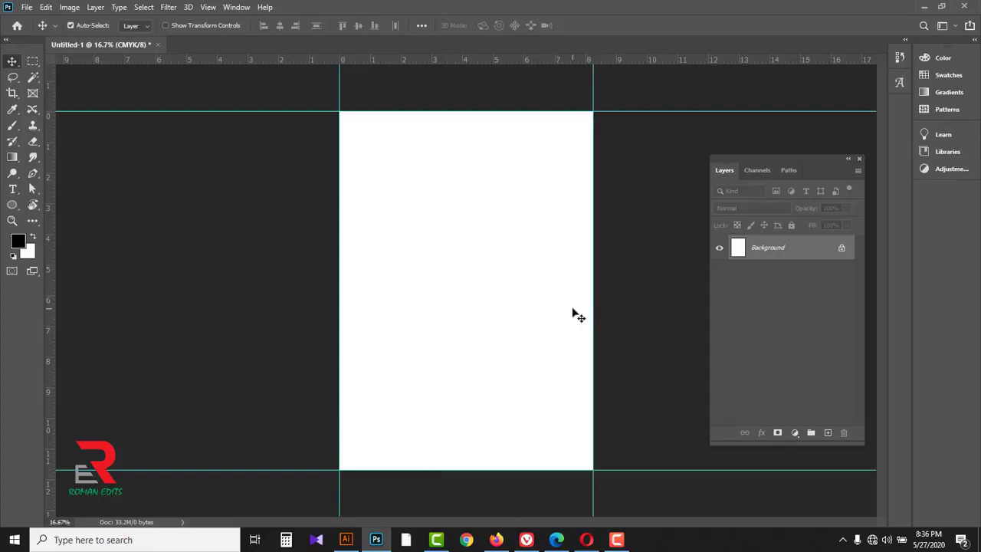
- Set the canvas size to extend by a relative 0.25 inches in both width and height
click(69, 7)
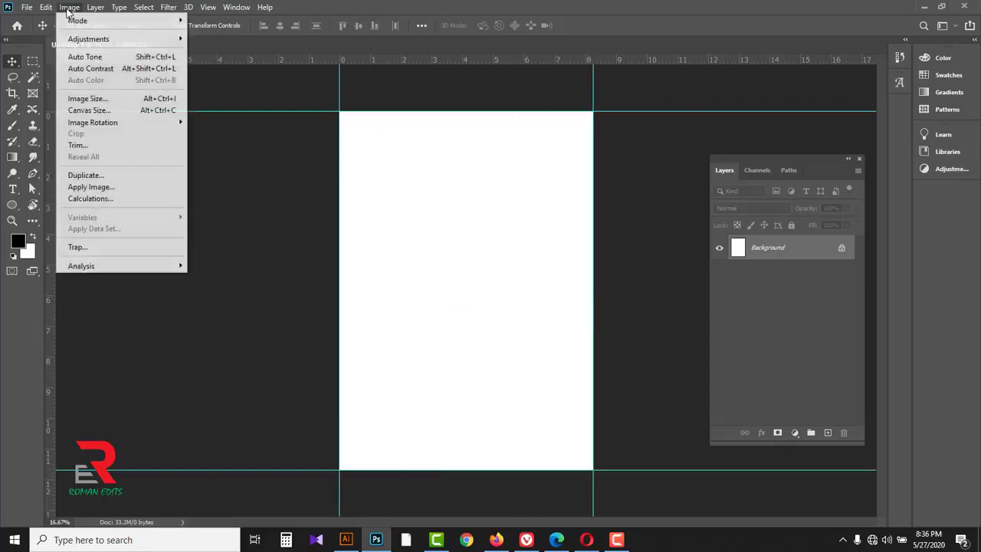
click(89, 111)
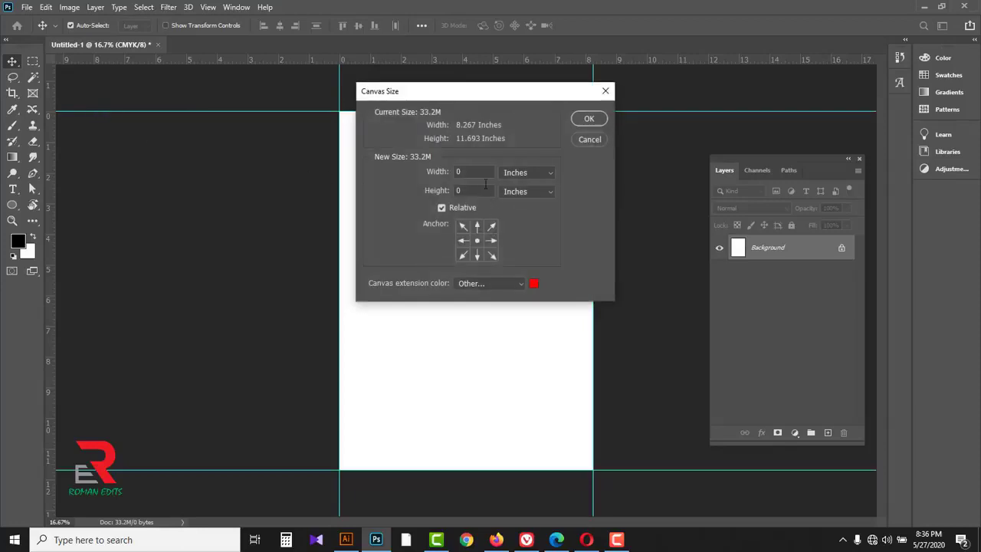
click(444, 172)
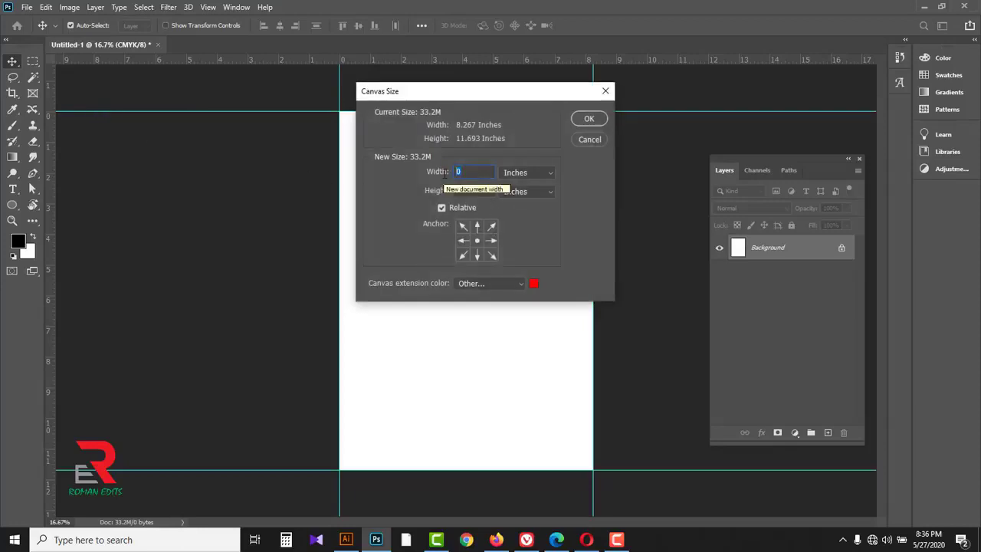
text(0.25)
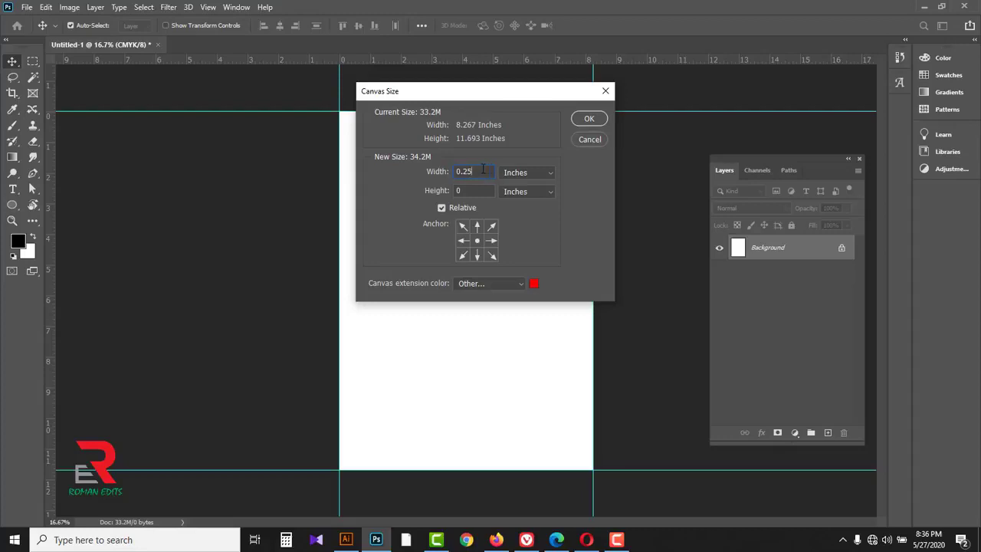
click(444, 171)
click(472, 191)
text(0.25)
- Set the canvas extension color to white (ffffff) and apply the canvas resize
click(534, 284)
click(527, 209)
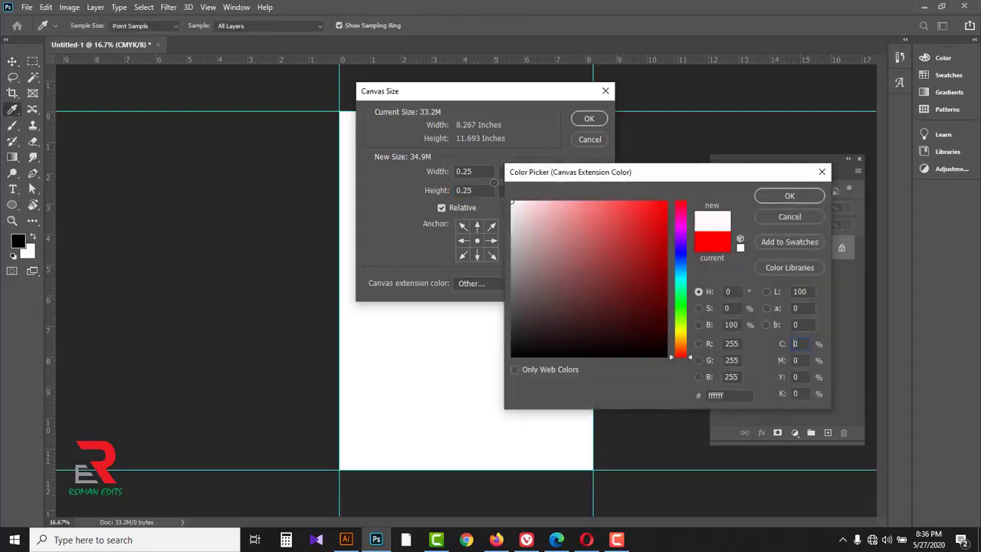
click(790, 196)
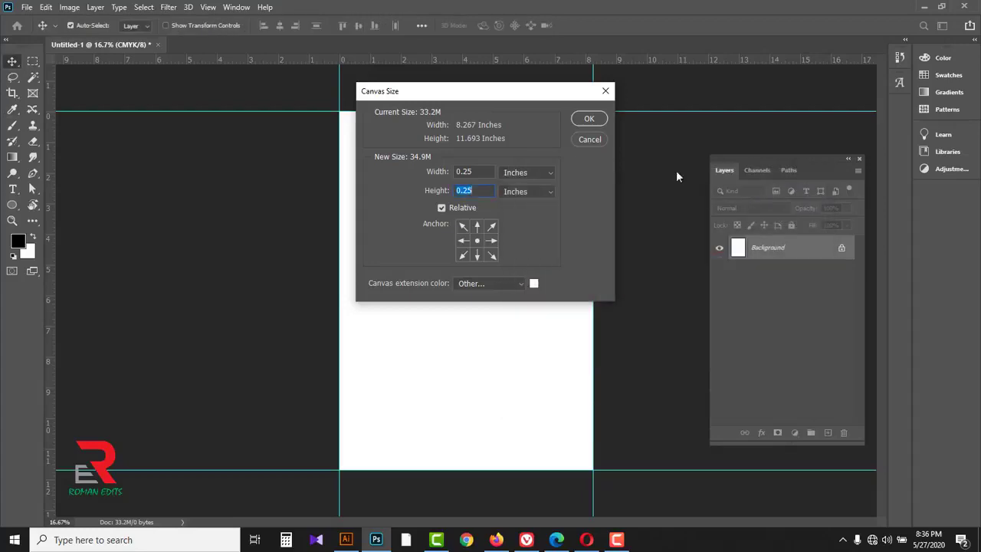
click(589, 119)
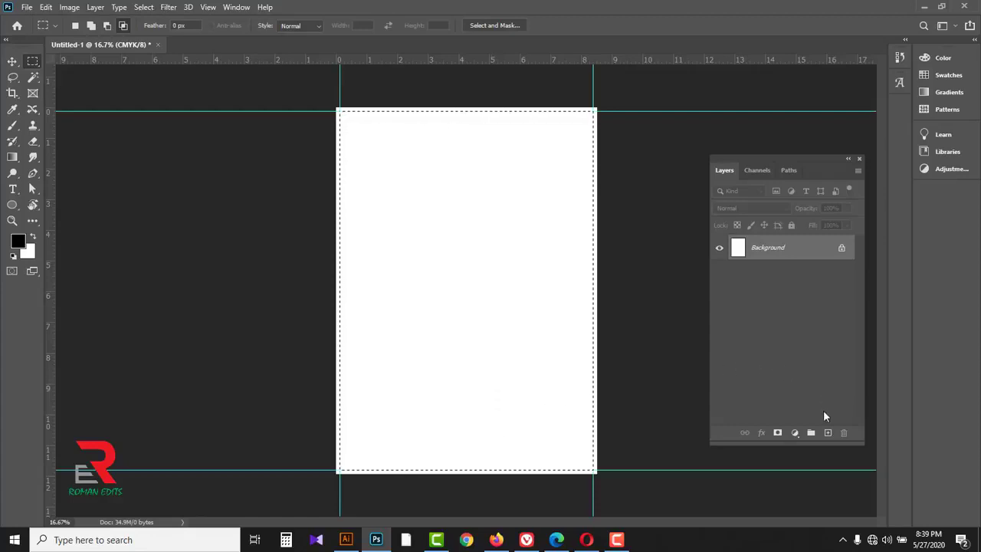
- Add a new layer and set up a 0.25 in inside stroke for the page-area selection
click(828, 433)
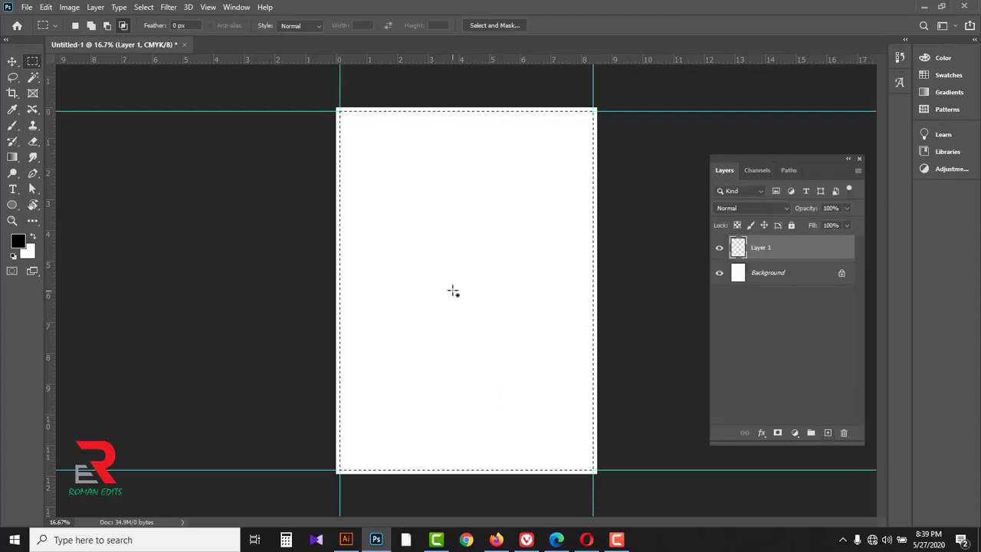
click(46, 7)
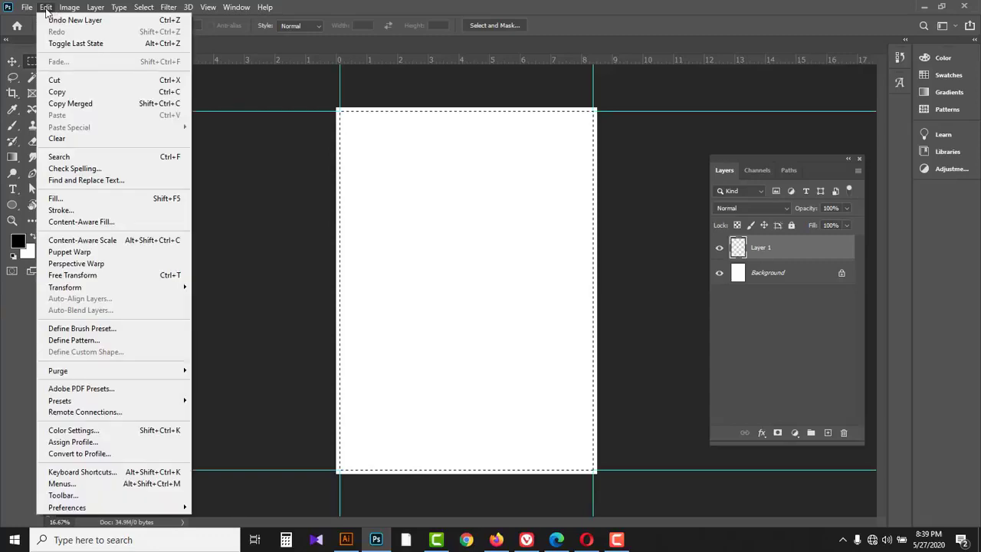
click(59, 211)
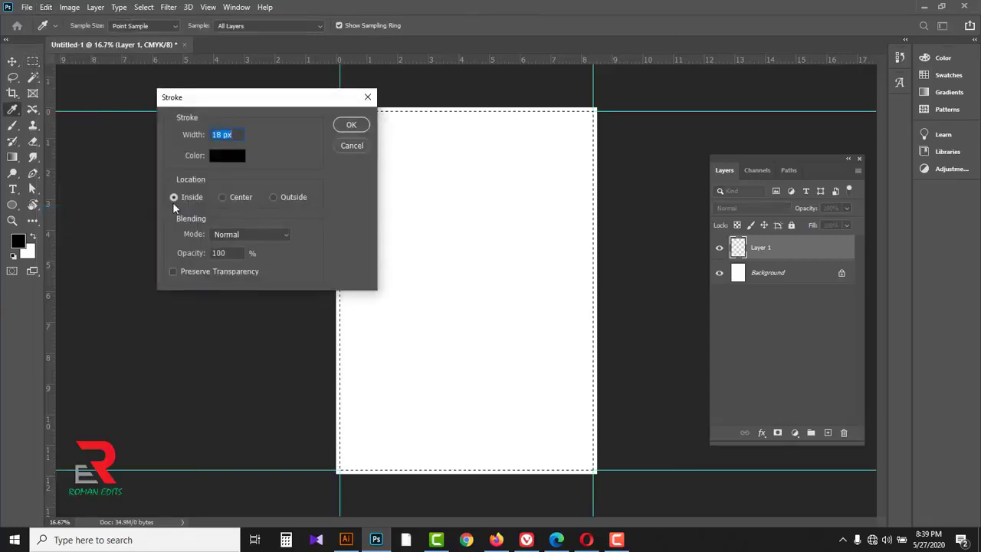
click(175, 199)
click(236, 132)
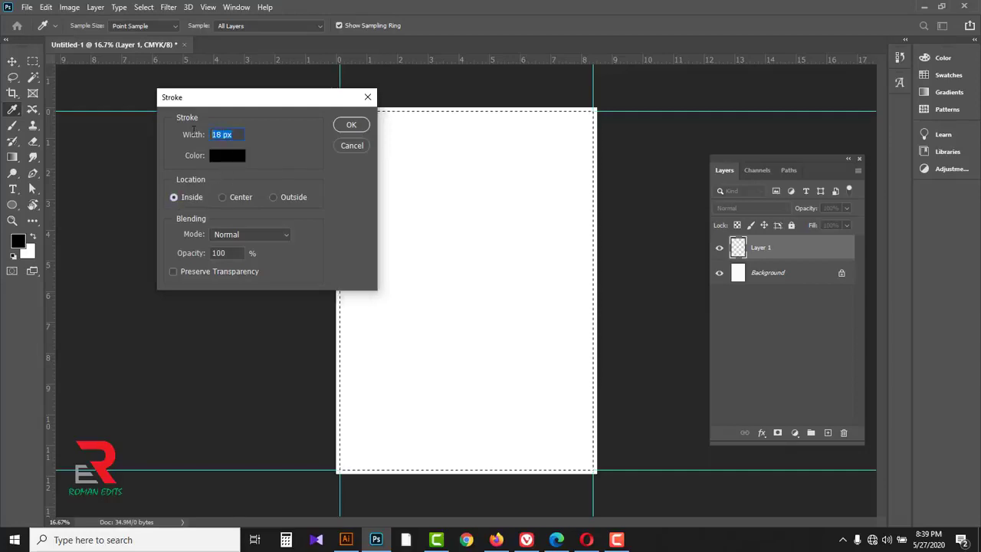
text(0)
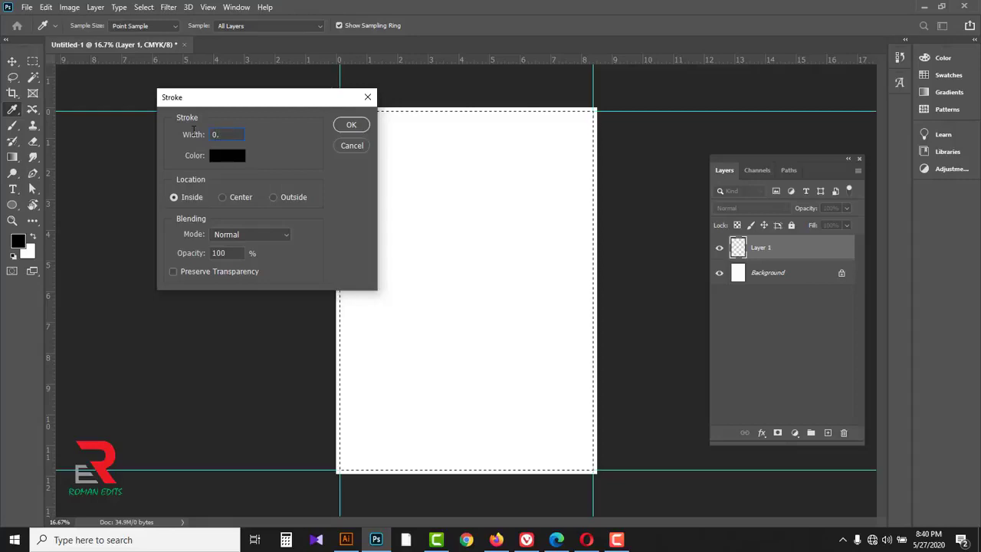
text(.25)
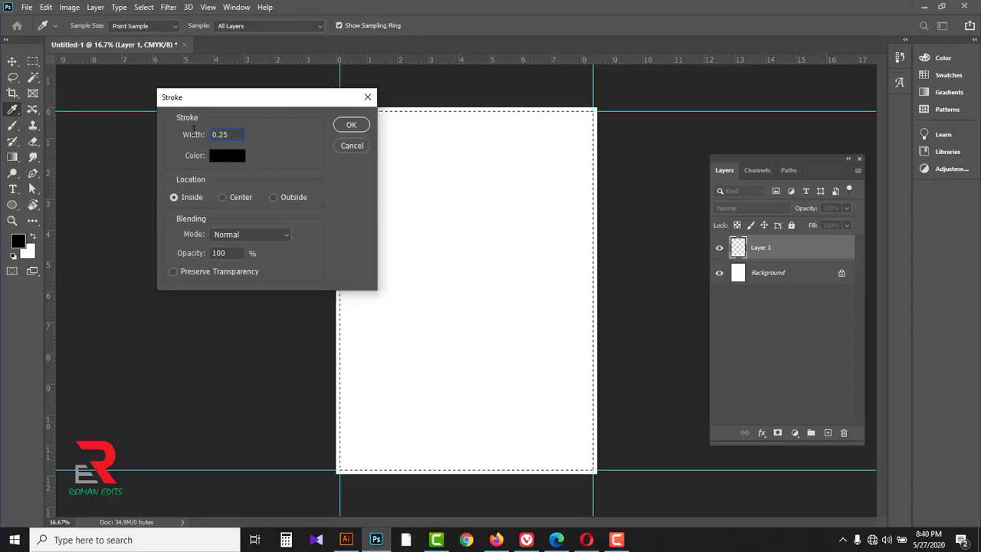
text( IN)
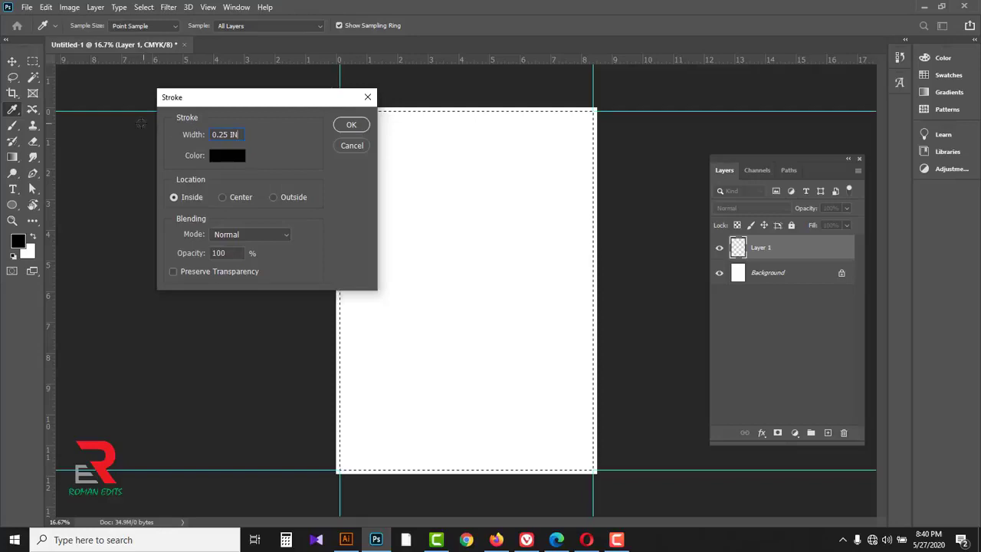
- Choose bright yellow as the stroke color, apply the border stroke, and clear the selection
click(230, 158)
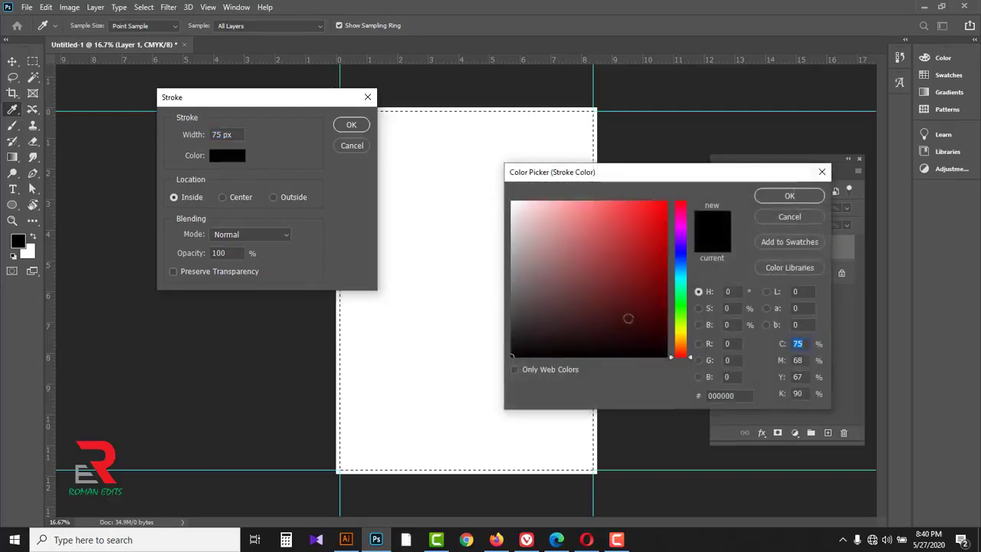
drag(670, 361, 671, 335)
click(666, 202)
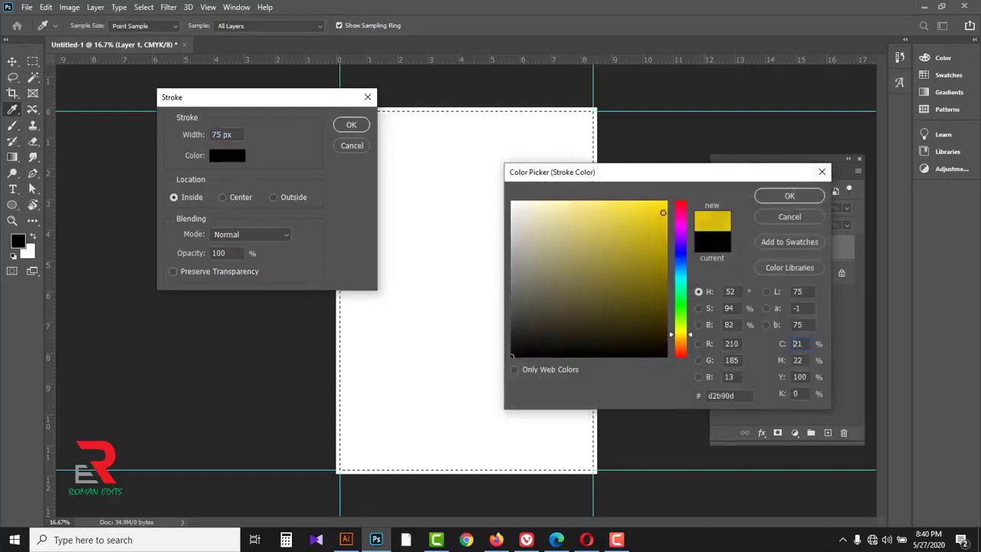
click(790, 196)
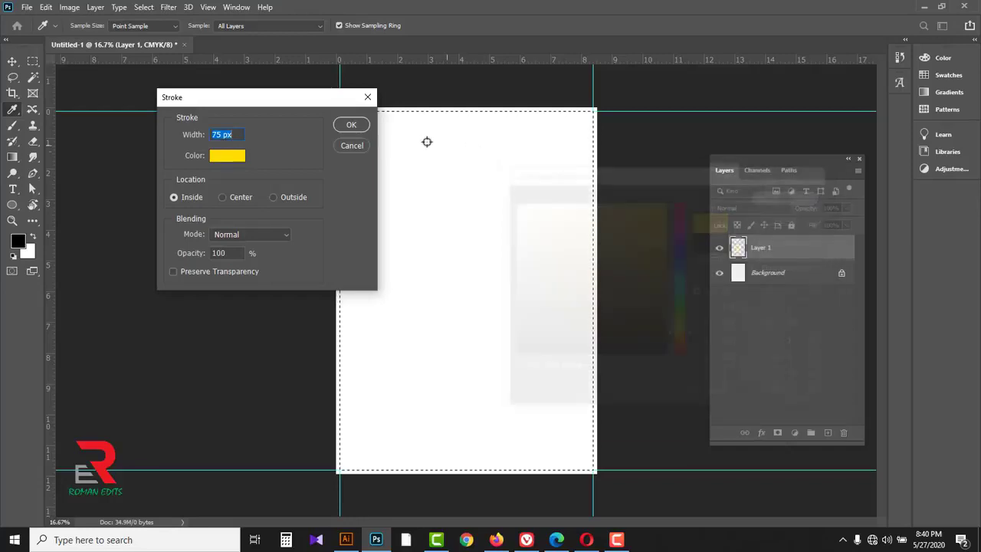
click(351, 125)
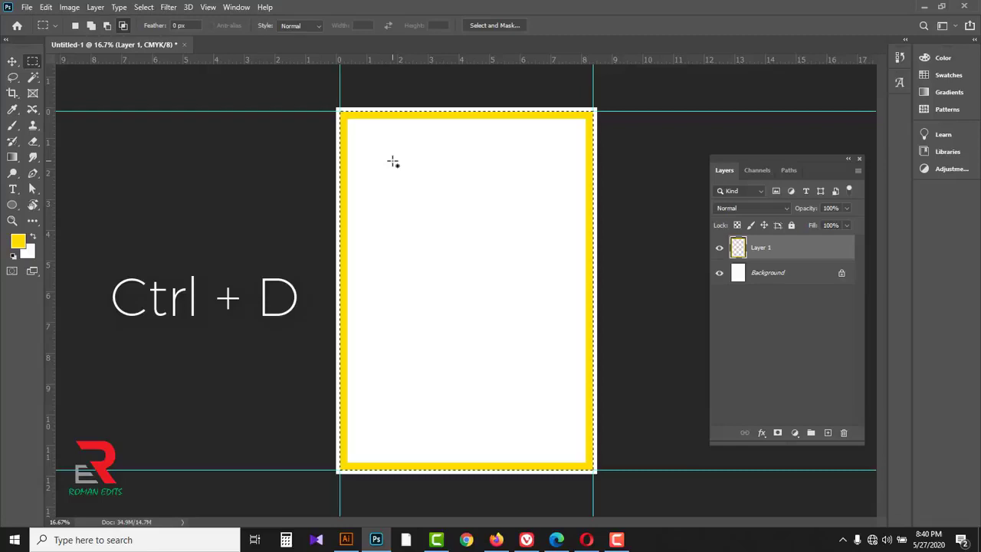
key(ctrl+d)
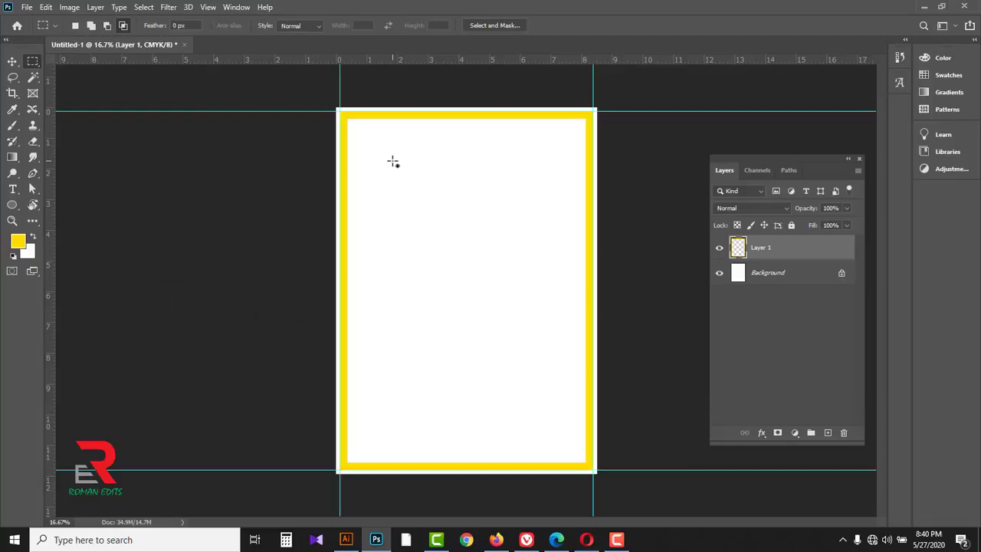
- Add a new layer and make a full-width rectangular selection about 1.3 inches tall across the top of the page
click(828, 434)
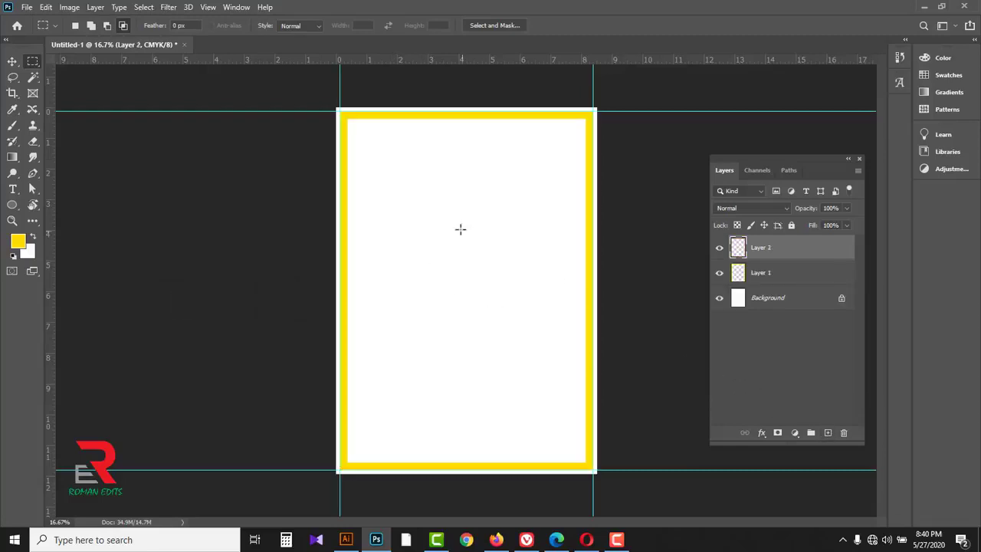
right_click(32, 63)
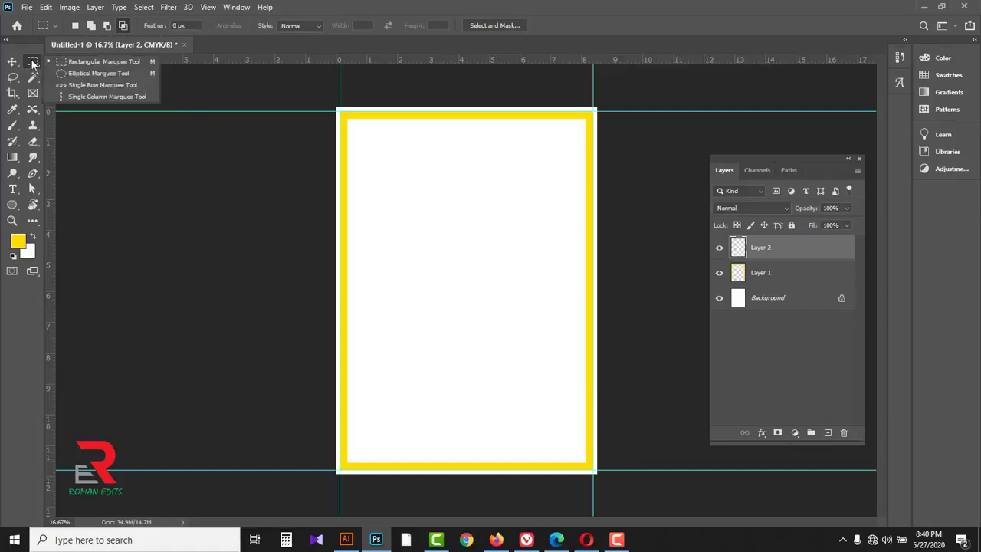
click(100, 62)
drag(338, 109, 613, 148)
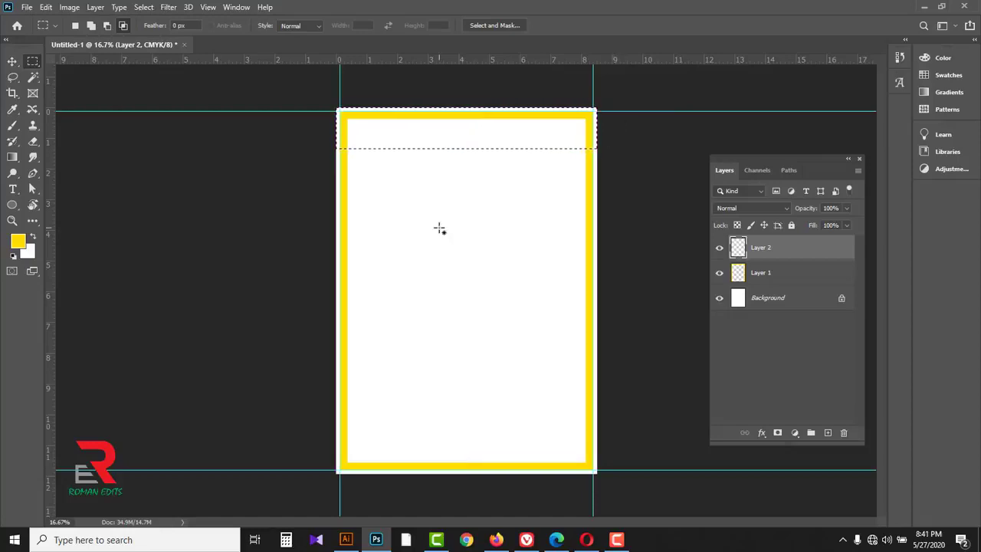
- Fill the selected band with blue (C 100, M 80, Y 0, K 0) and clear the selection
click(19, 242)
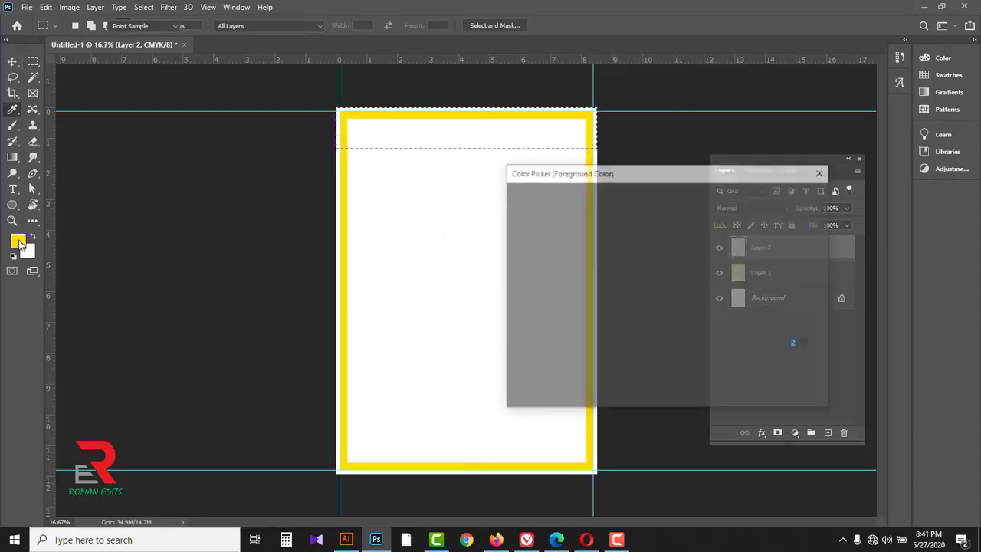
mouse_move(680, 333)
mouse_down()
mouse_move(681, 255)
mouse_move(668, 224)
mouse_up()
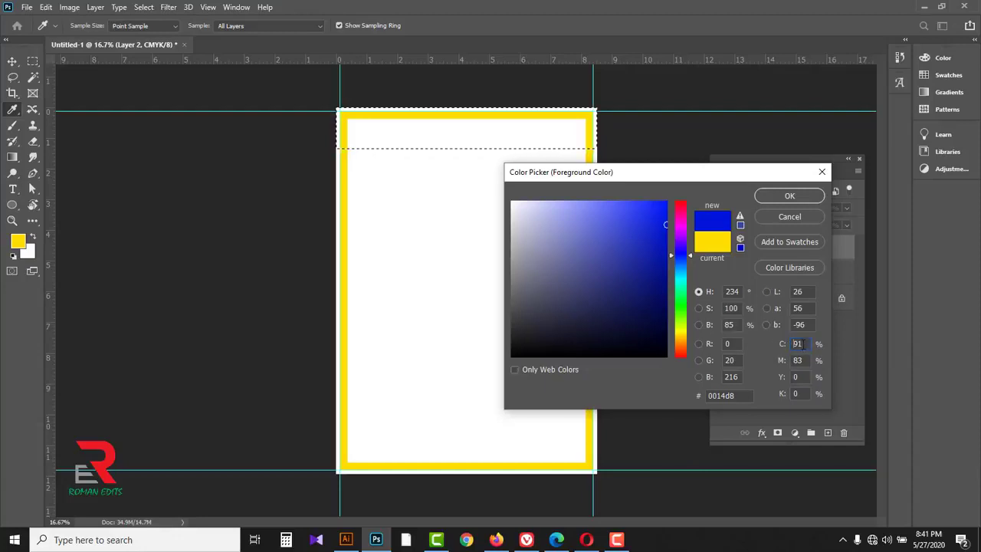
double_click(798, 344)
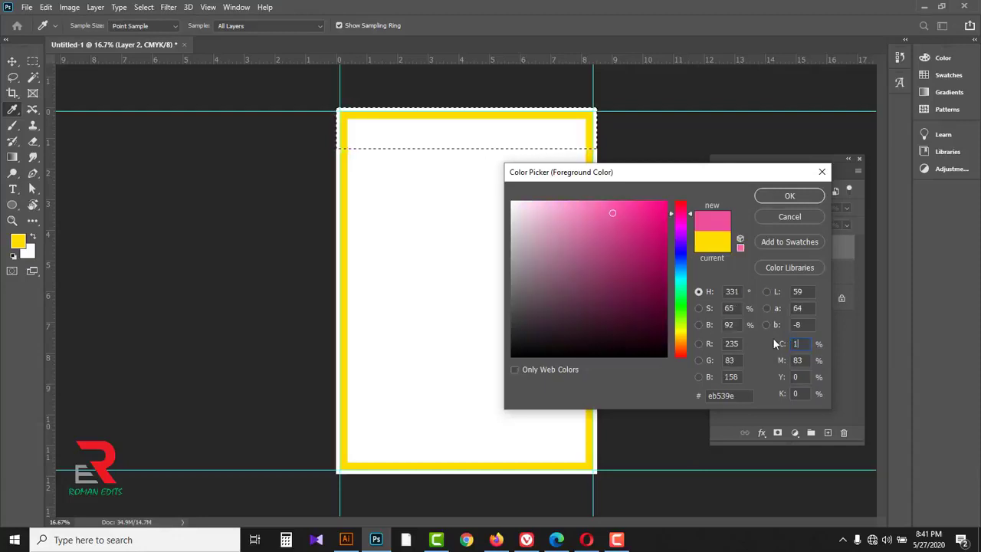
text(00)
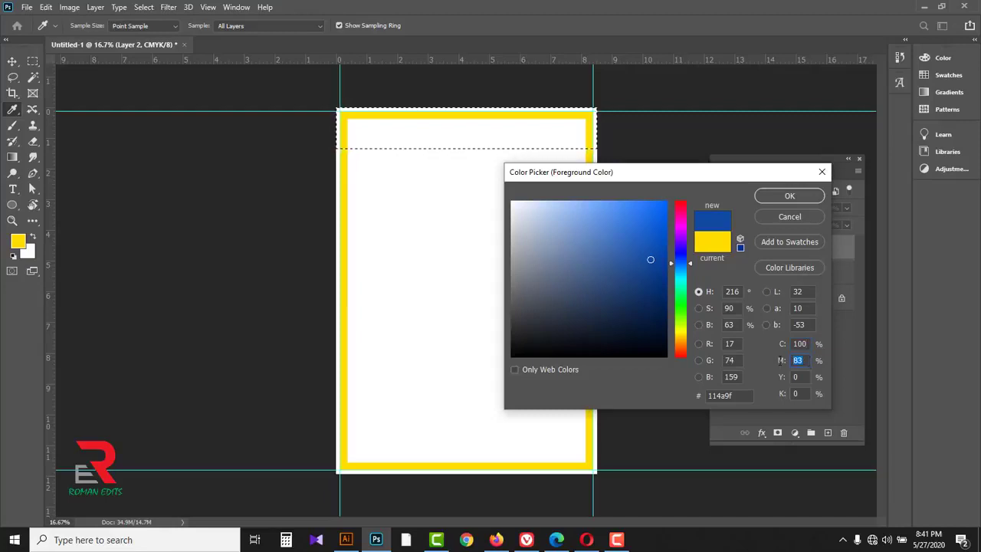
text(80)
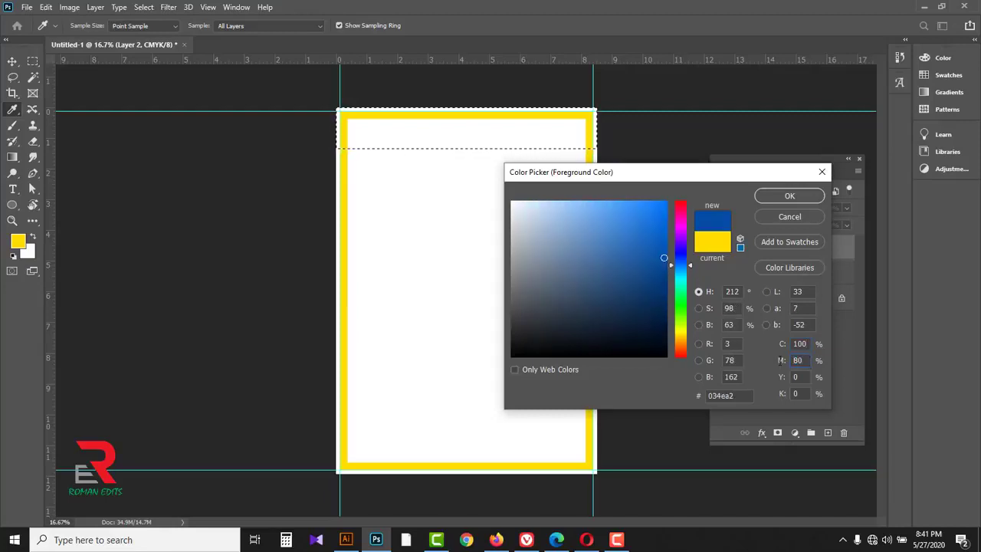
click(789, 197)
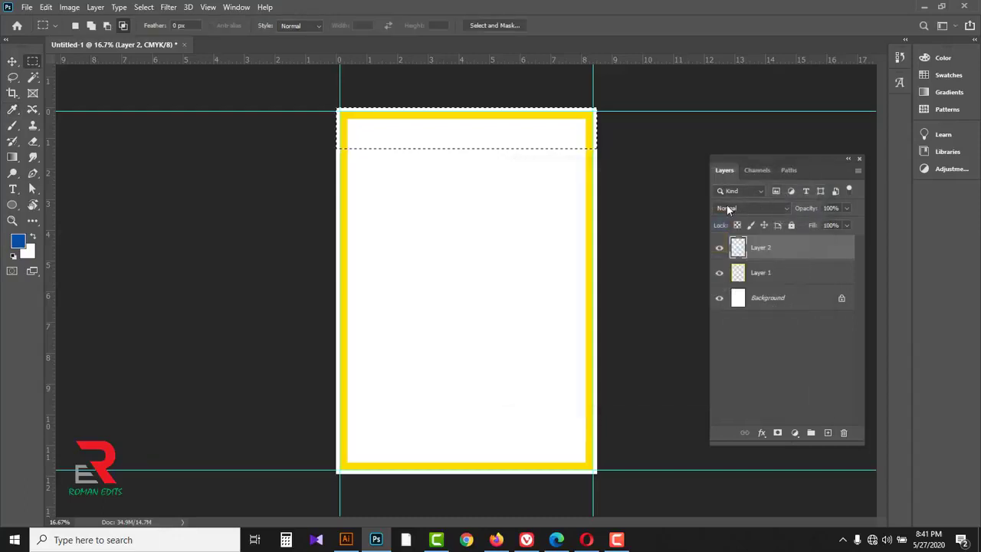
key(alt+BackSpace)
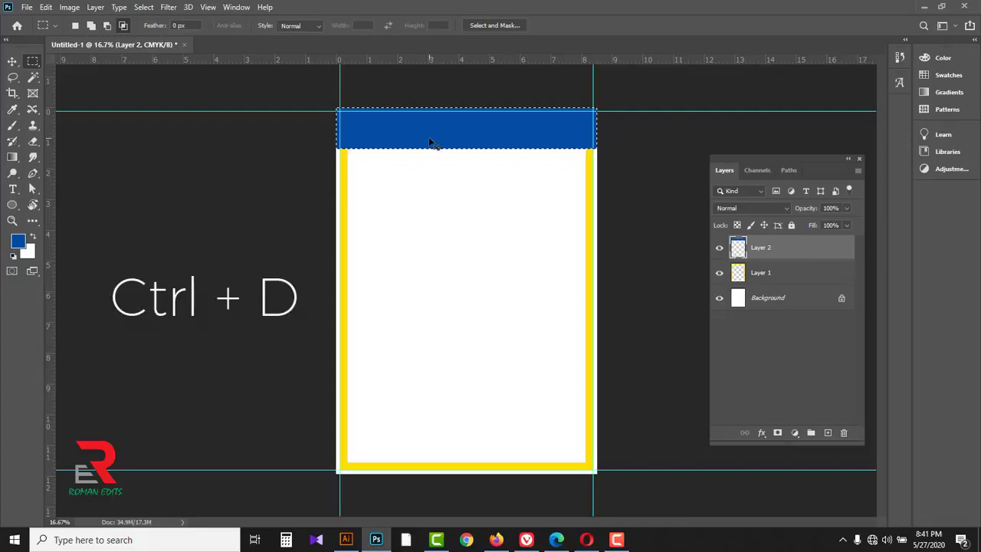
key(ctrl+d)
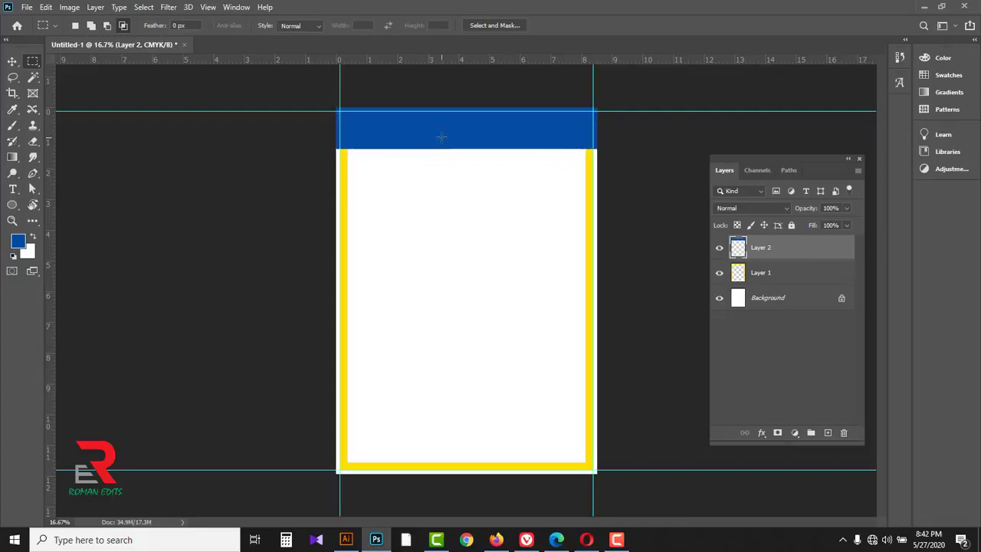
- Start a horizontal text line in the blue band and set its text color to bright yellow (fff000)
click(13, 189)
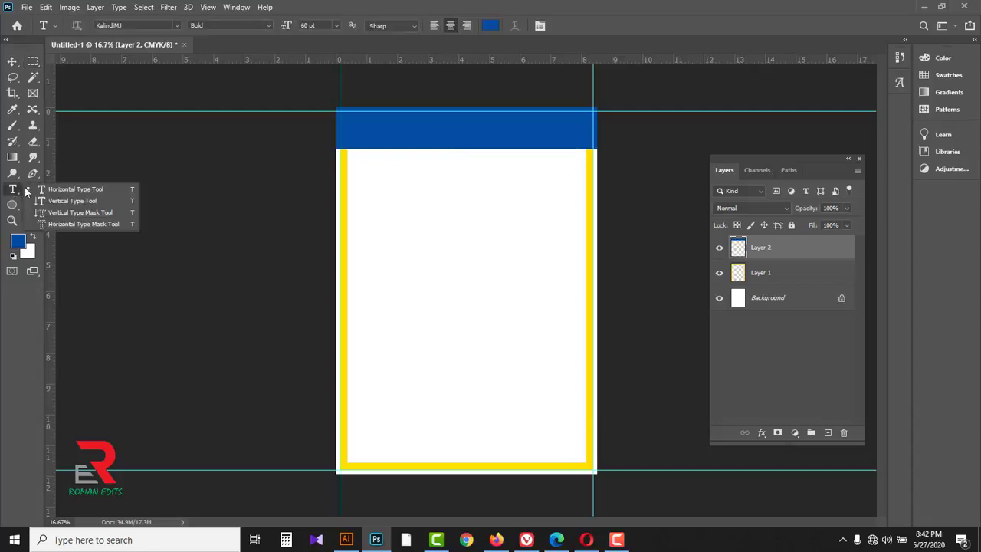
click(64, 189)
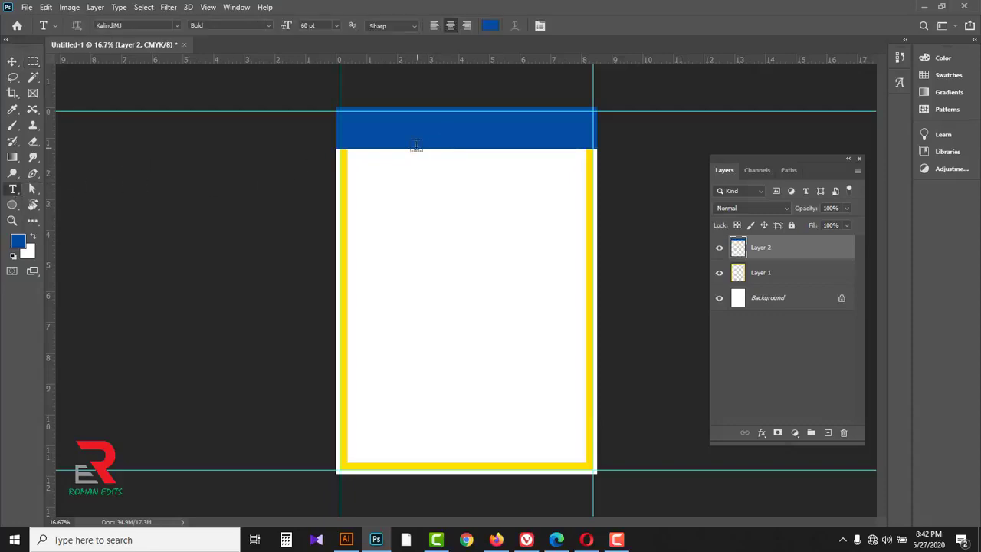
click(414, 137)
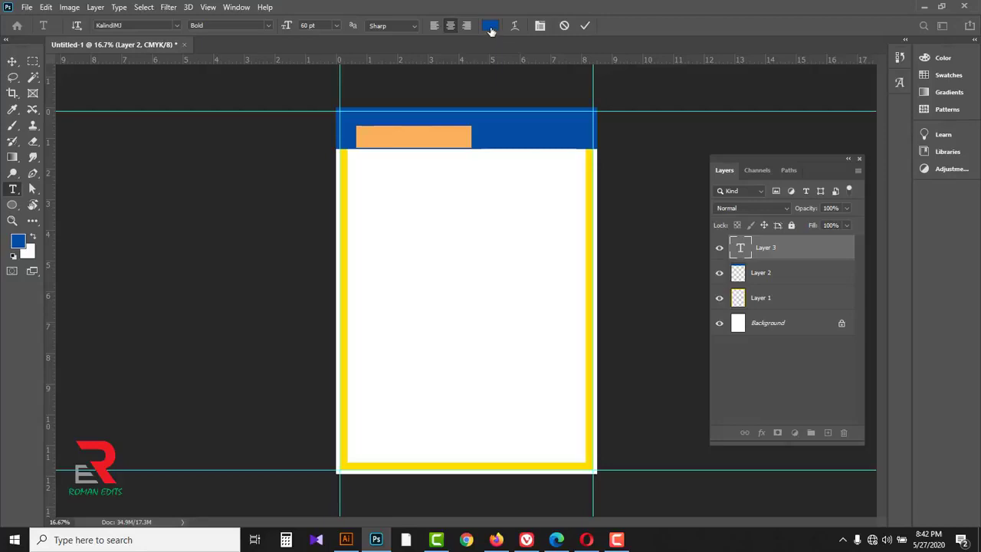
key(BackSpace)
click(491, 25)
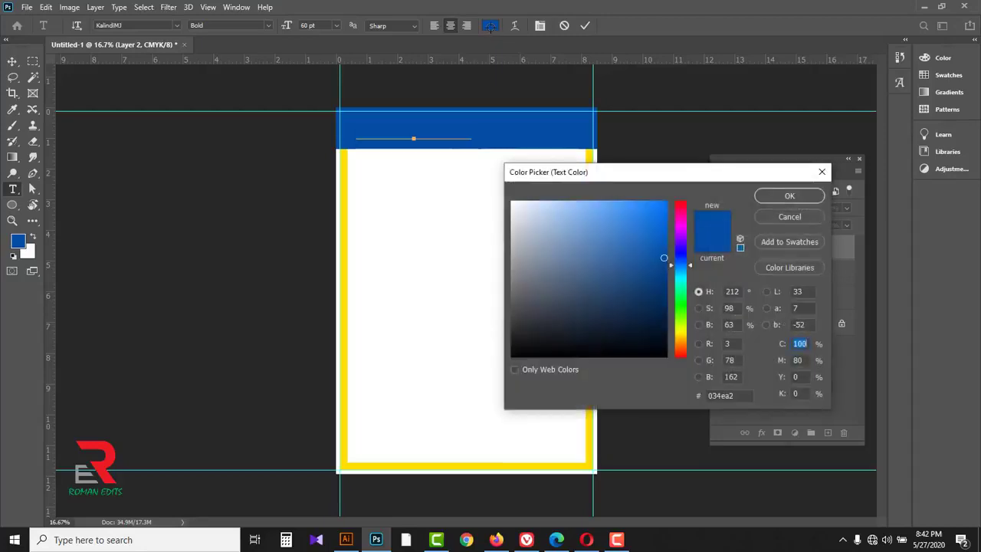
click(679, 336)
drag(652, 205, 670, 194)
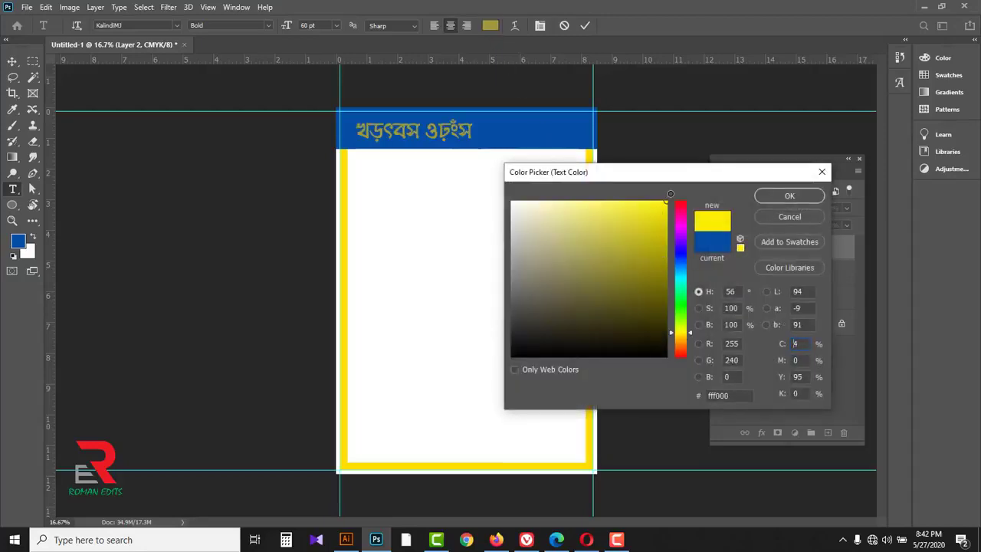
click(793, 194)
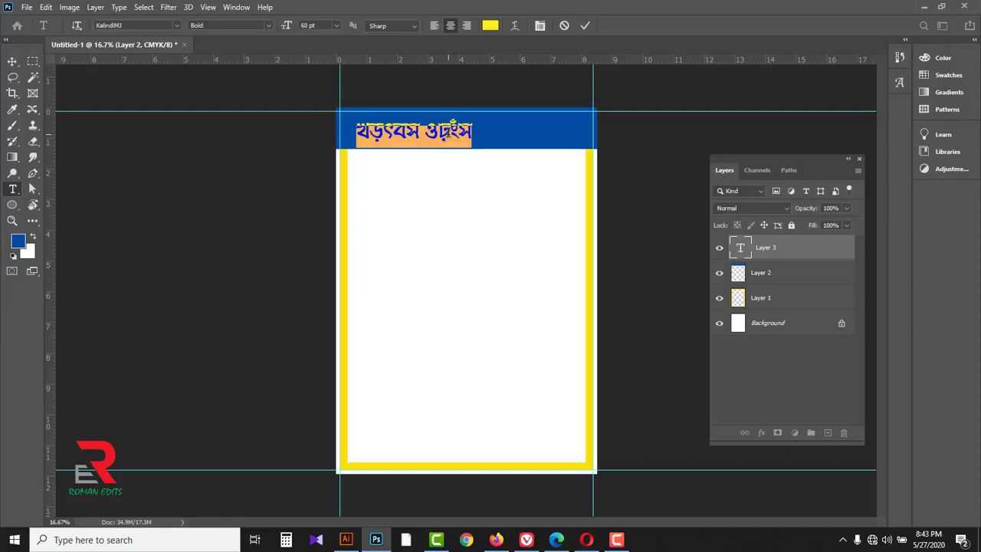
- Switch the Bijoy Bayanno keyboard from English to Bijoy Classic for typing the Bengali heading
text(ঊঈঠ)
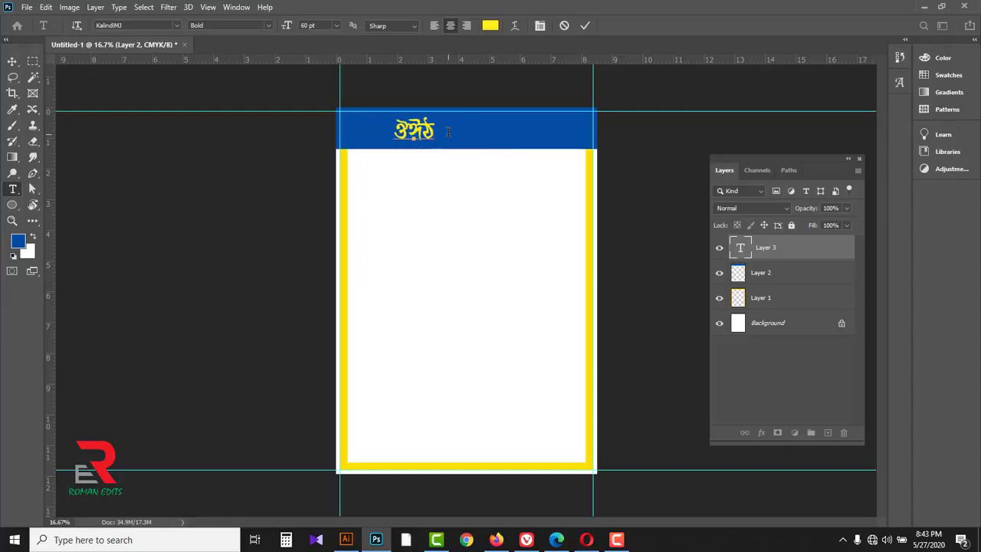
key(ctrl+a)
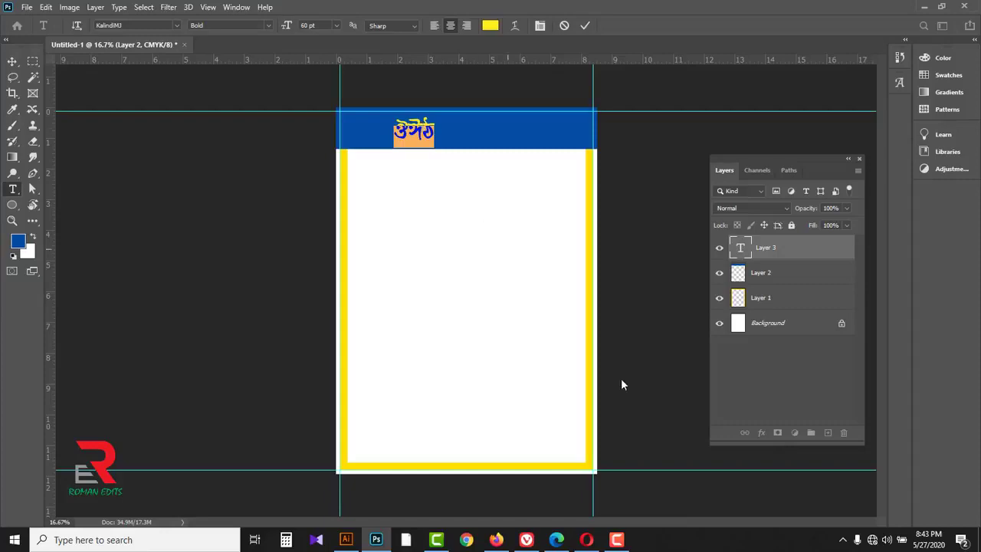
click(843, 540)
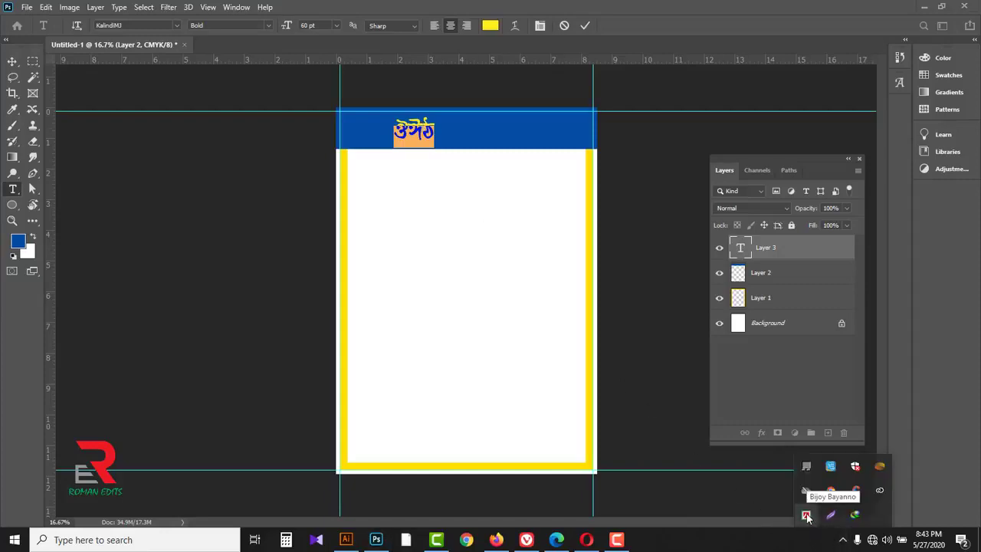
right_click(807, 516)
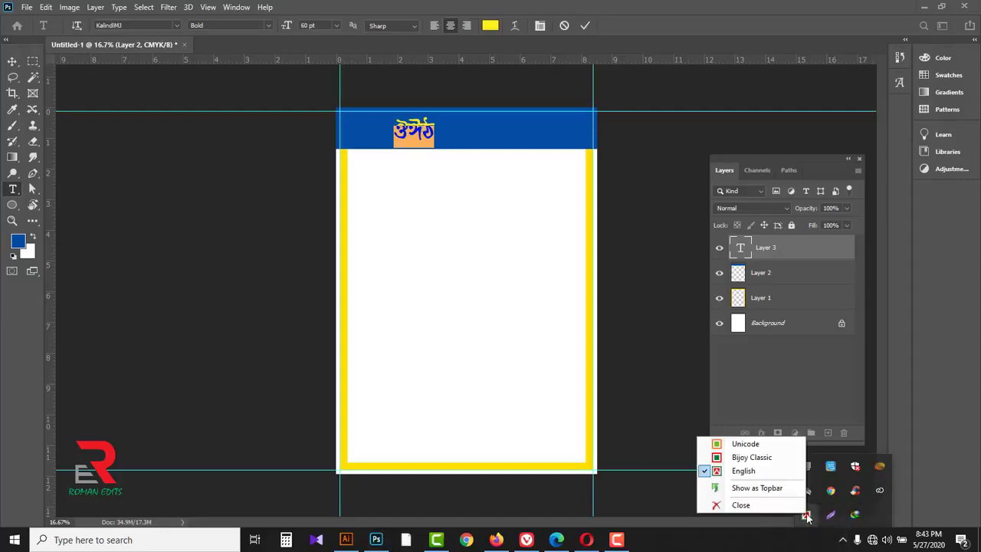
click(755, 462)
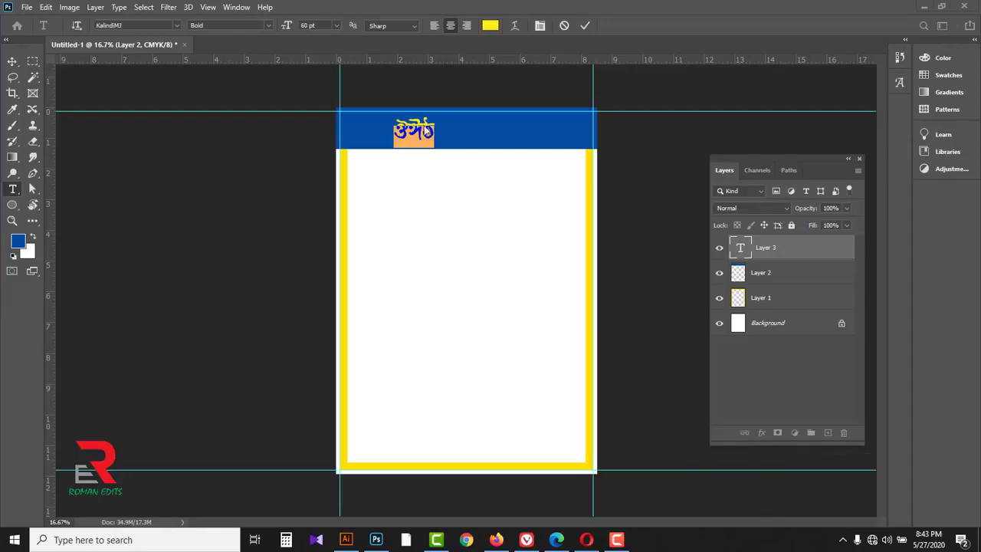
- Replace the trial text with the heading "করোনা ভাইরাস বিস্তার রোধে" and commit it
click(426, 128)
key(BackSpace)
text(করোনা ভাইরাস স্তিার==)
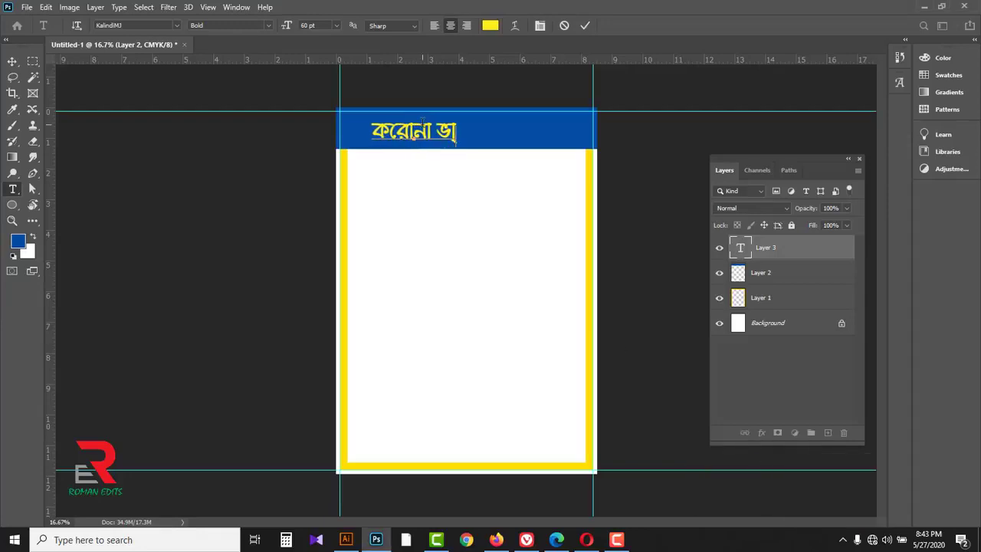
key(BackSpace)
key(BackSpace)
key(BackSpace)
key(BackSpace)
key(BackSpace)
key(BackSpace)
key(BackSpace)
key(BackSpace)
text(বিস্তার রে)
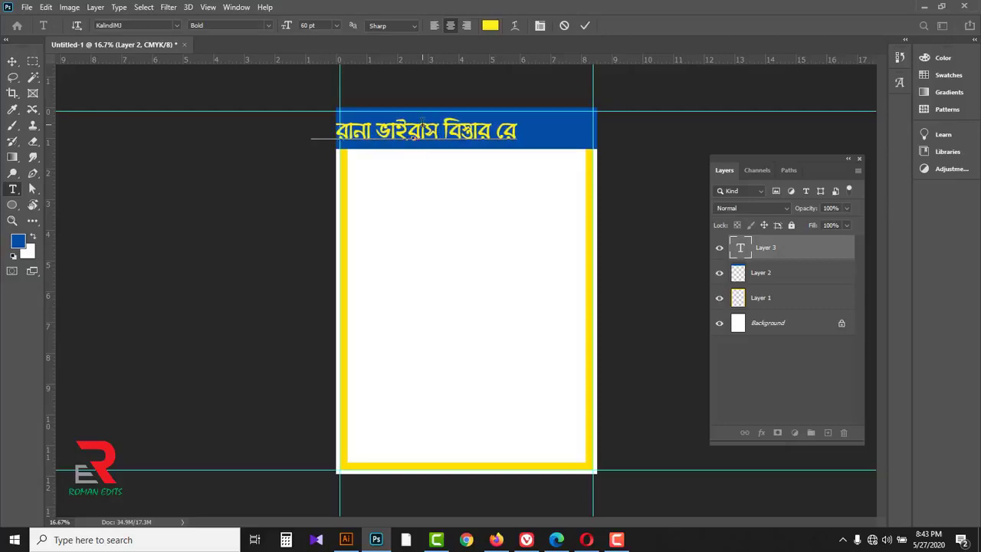
text(াধে)
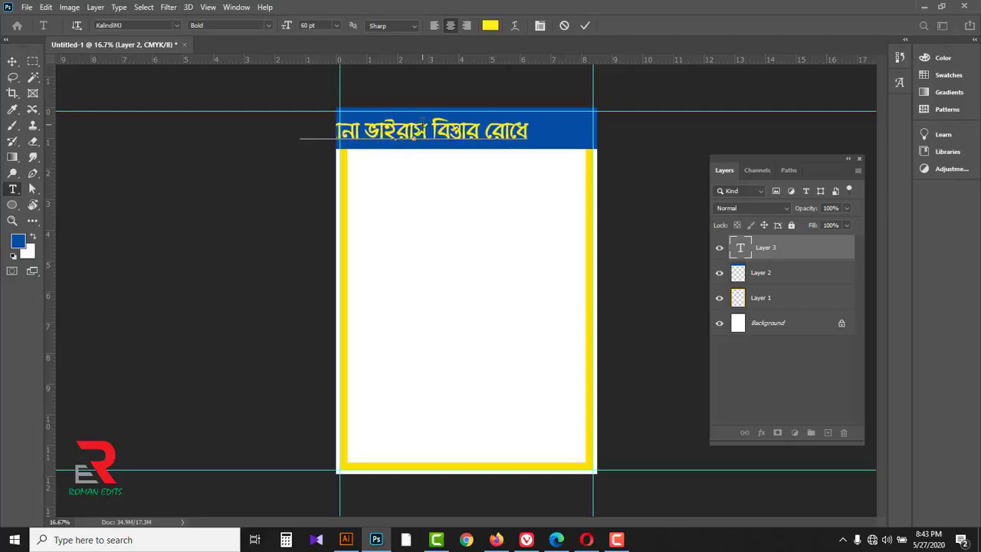
click(585, 27)
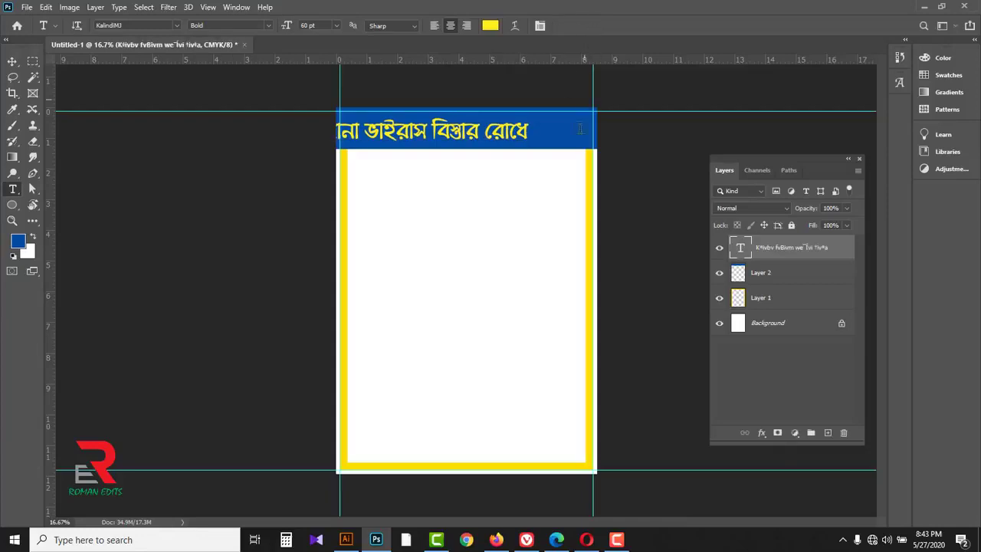
- Move the Bengali heading so that it sits centered within the blue band
click(13, 61)
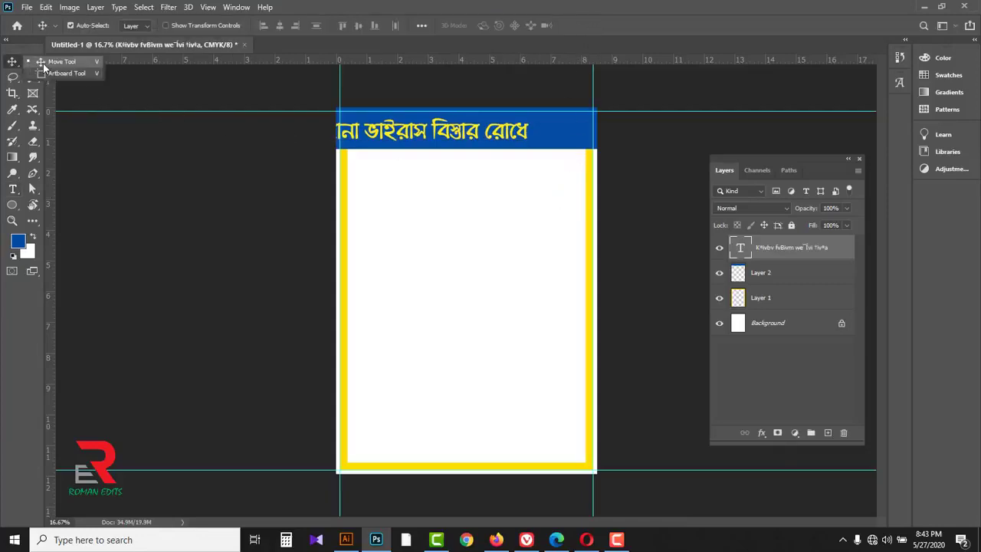
click(53, 64)
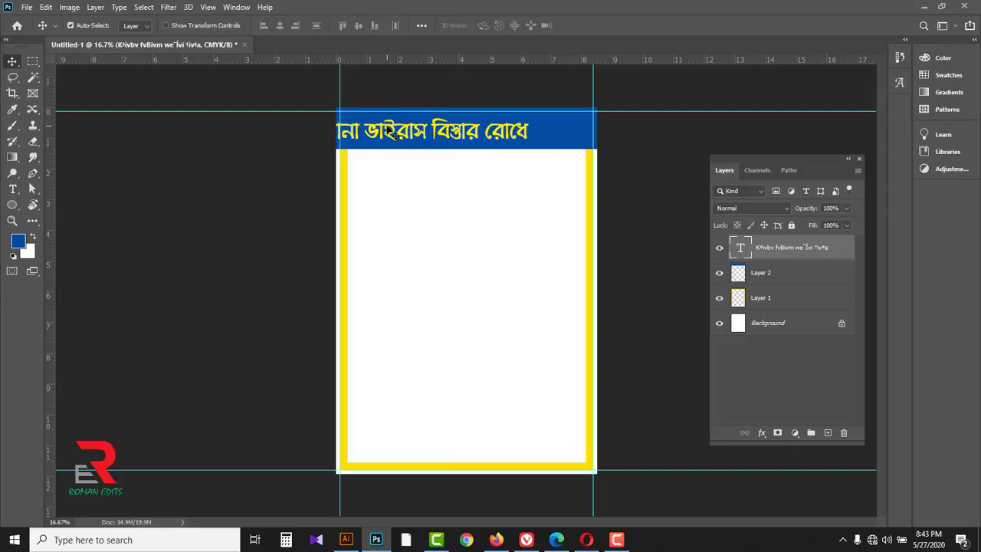
drag(389, 130, 450, 132)
key(m)
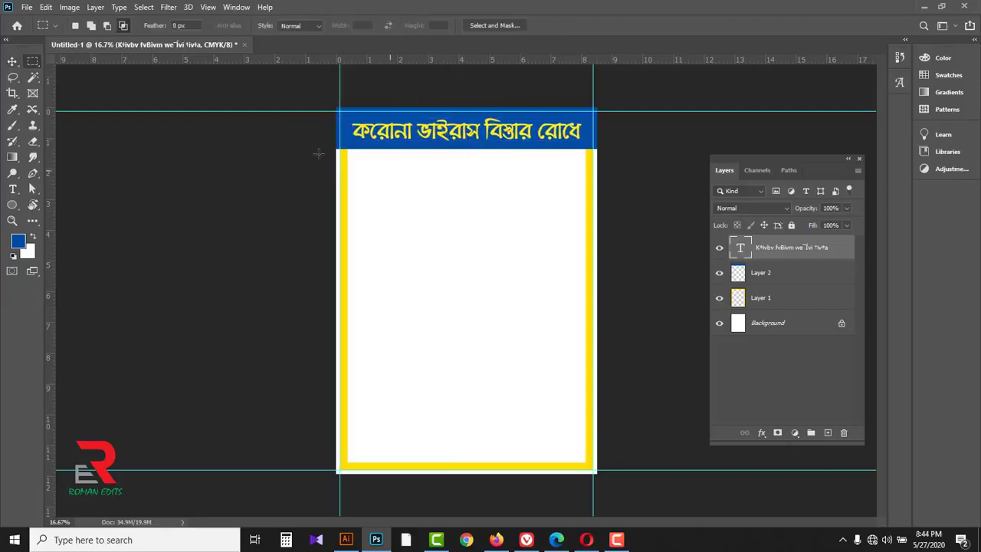
right_click(32, 64)
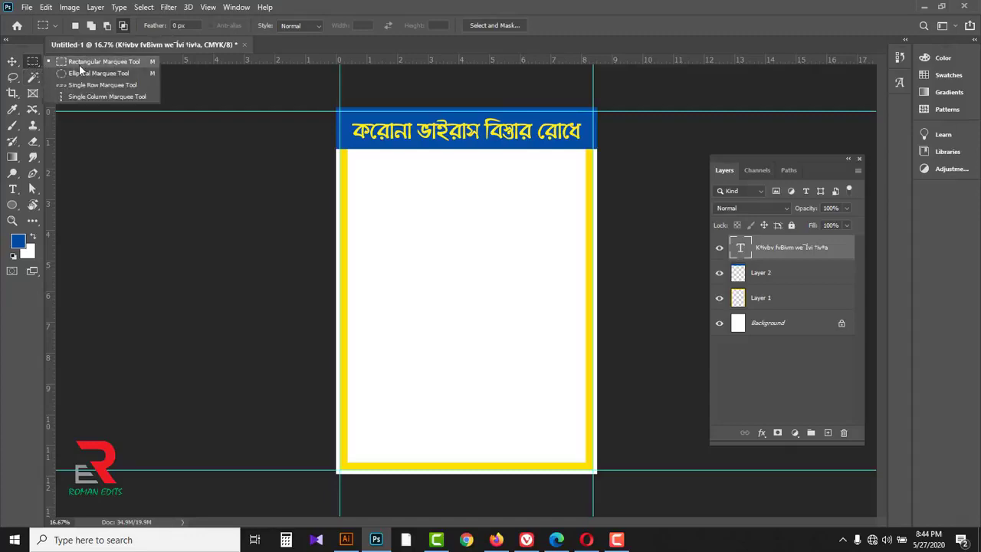
click(81, 65)
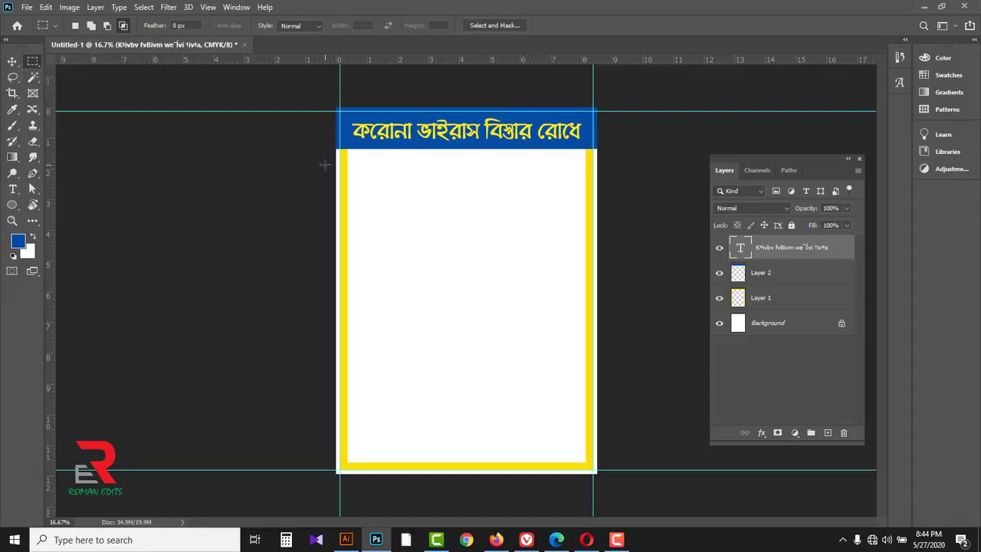
drag(337, 161, 463, 184)
key(ctrl+d)
- Duplicate the blue header band and place the copy a little below the original, aligned with the page width
click(12, 62)
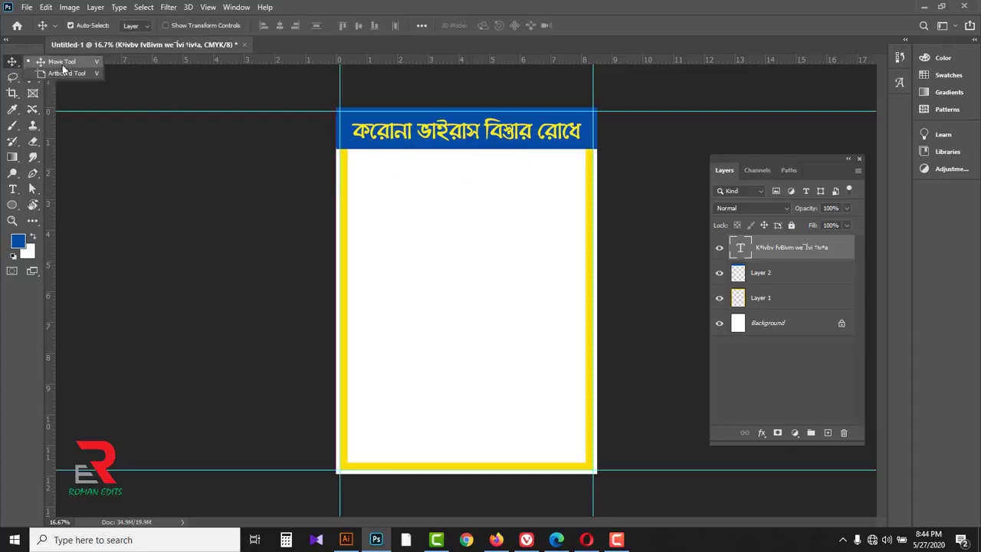
click(754, 281)
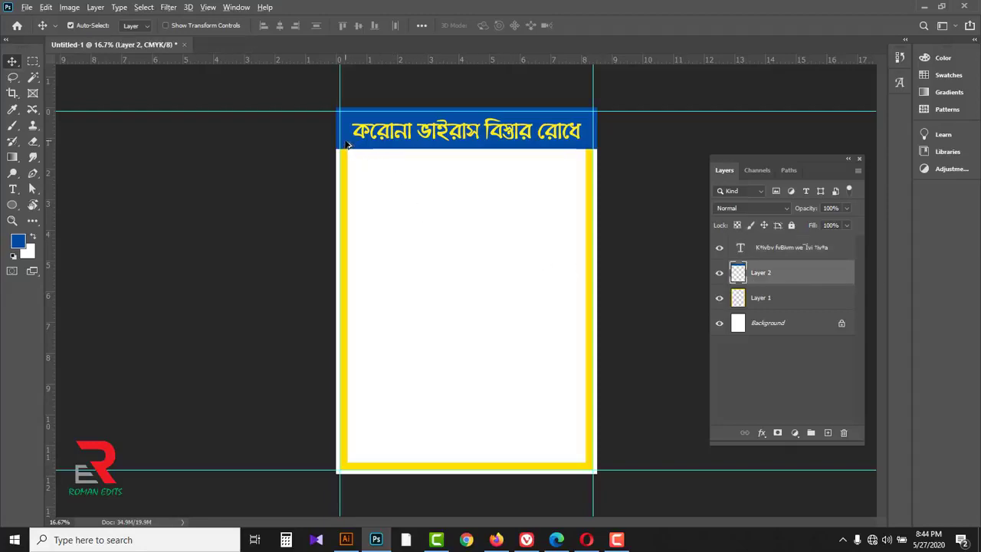
drag(345, 151, 350, 196)
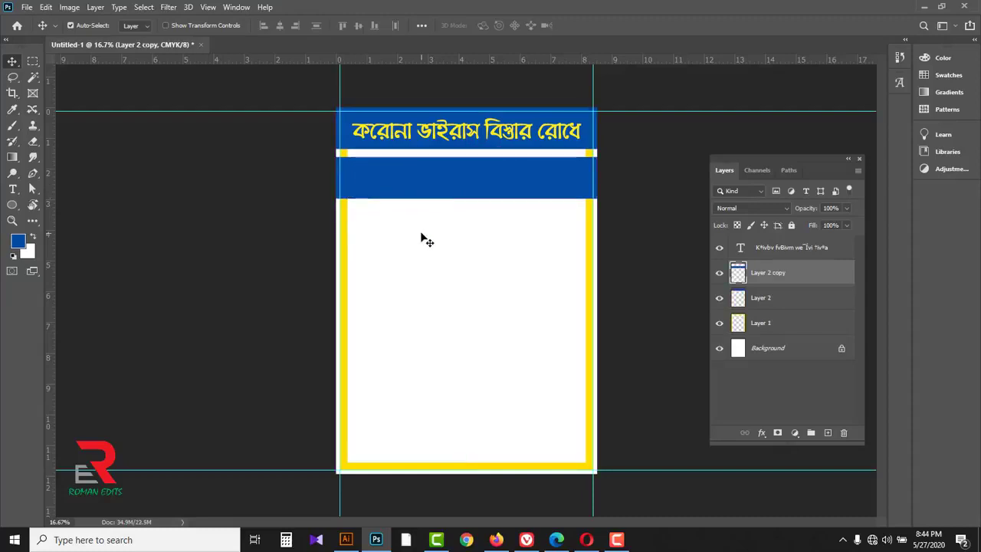
- Reduce the copied band's height to about 57% and place it just below the header with a thin white gap
key(ctrl+t)
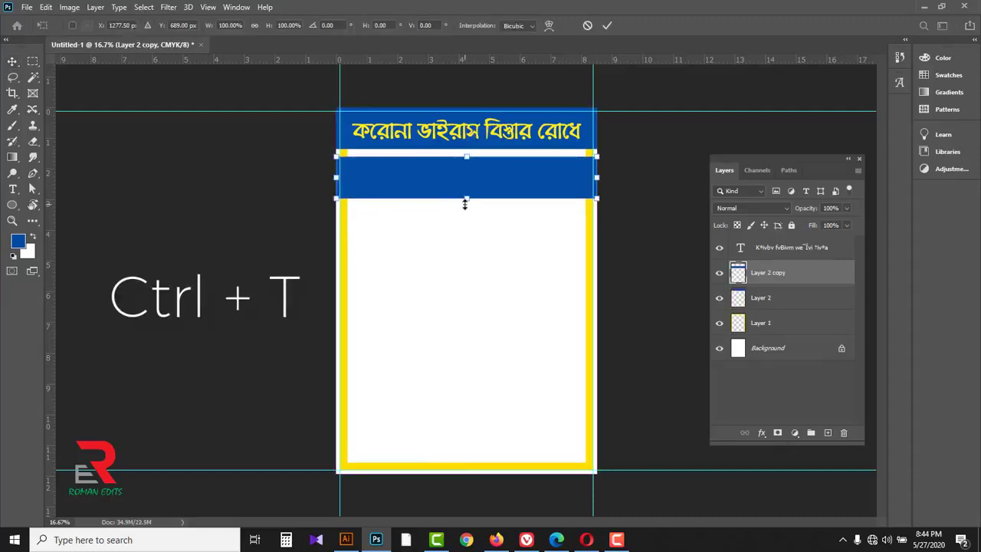
drag(464, 198, 484, 169)
key(Down)
key(Down)
key(Down)
key(Down)
key(Down)
key(Down)
key(Down)
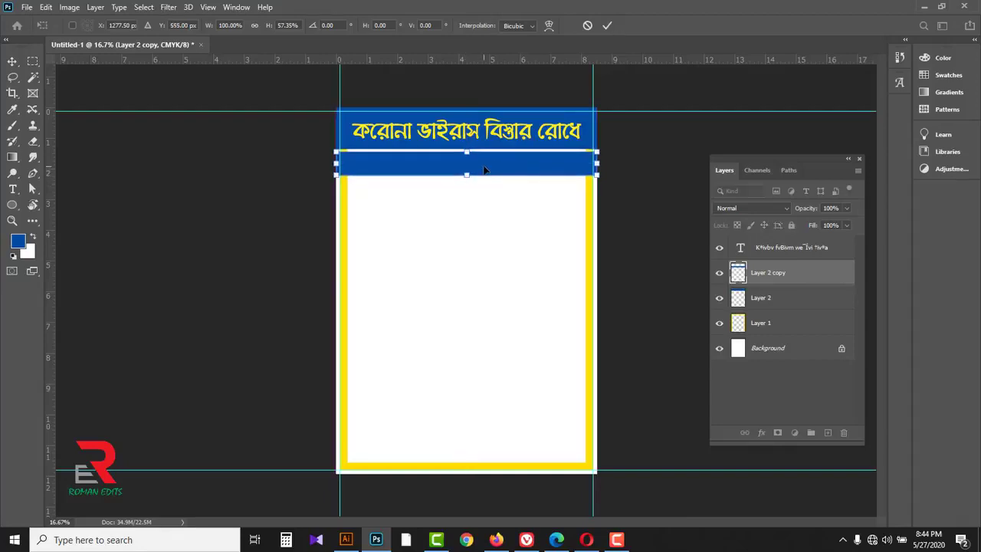
- Narrow the copied band to about 45% width at the page's left edge and duplicate it at the right edge
drag(598, 164, 456, 167)
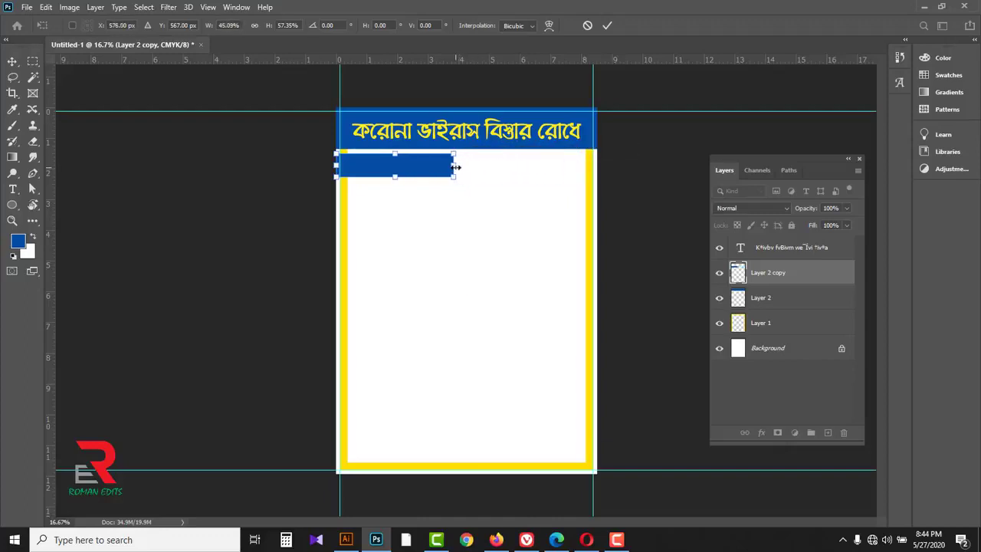
click(607, 26)
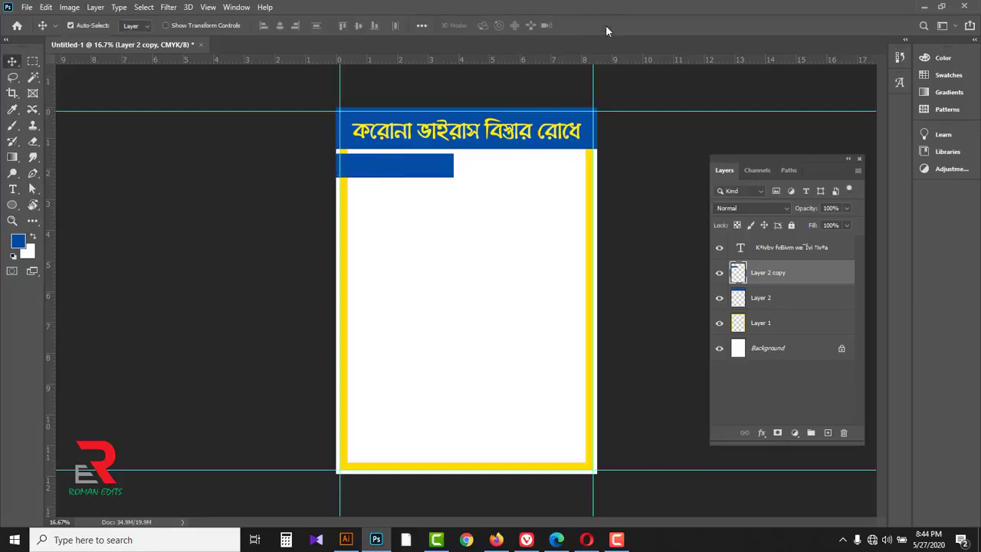
drag(404, 167, 546, 164)
key(ctrl+j)
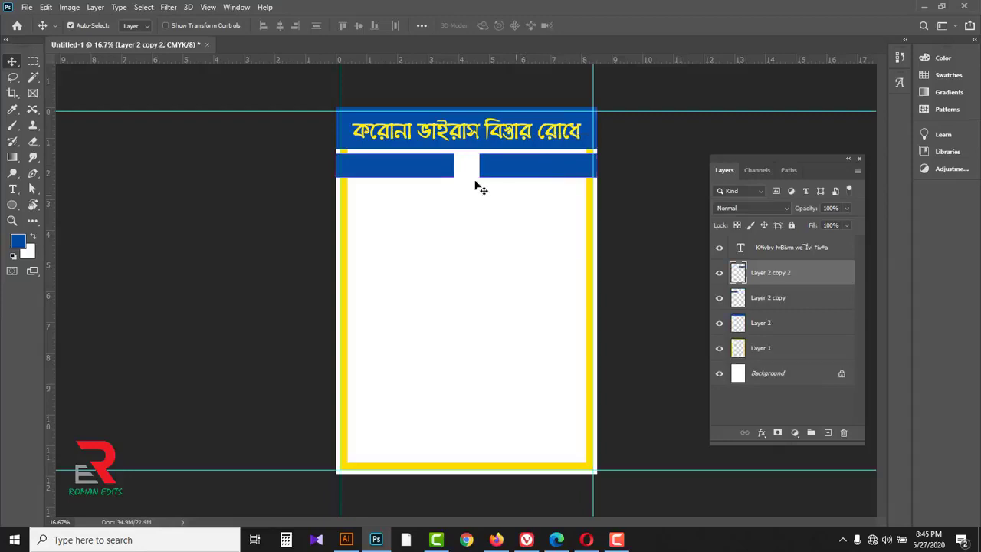
- Fill the left small band with bright red (ff0000) and deselect it
click(398, 168)
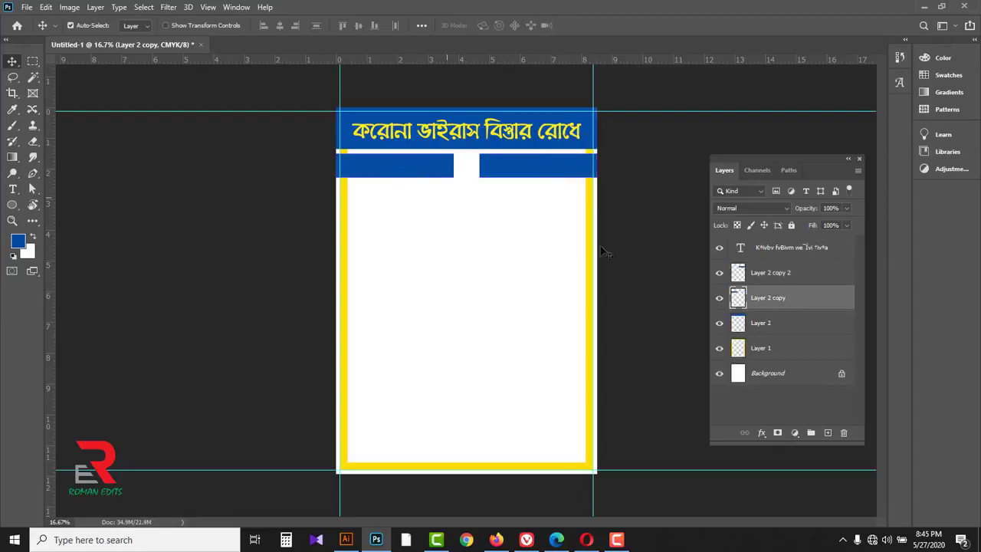
right_click(737, 298)
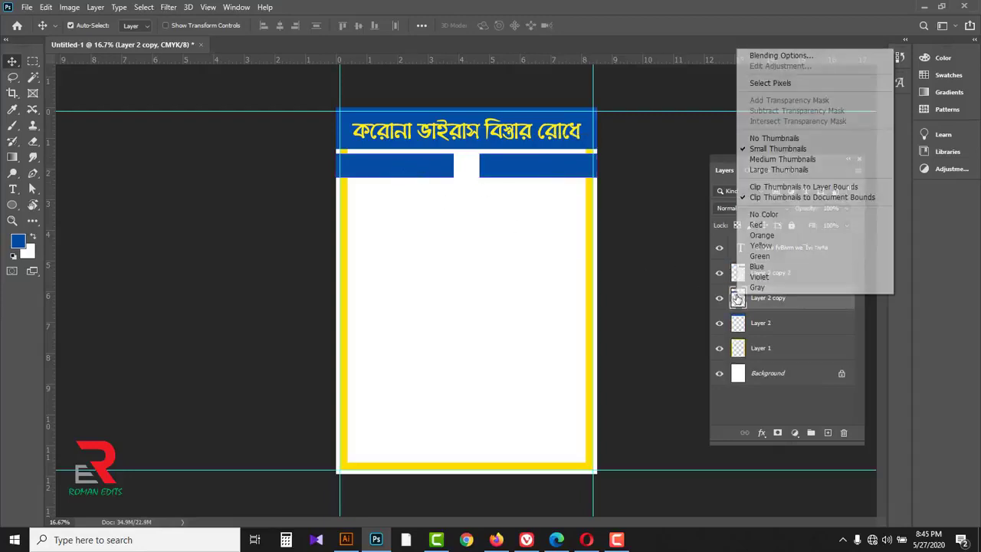
click(763, 83)
click(19, 242)
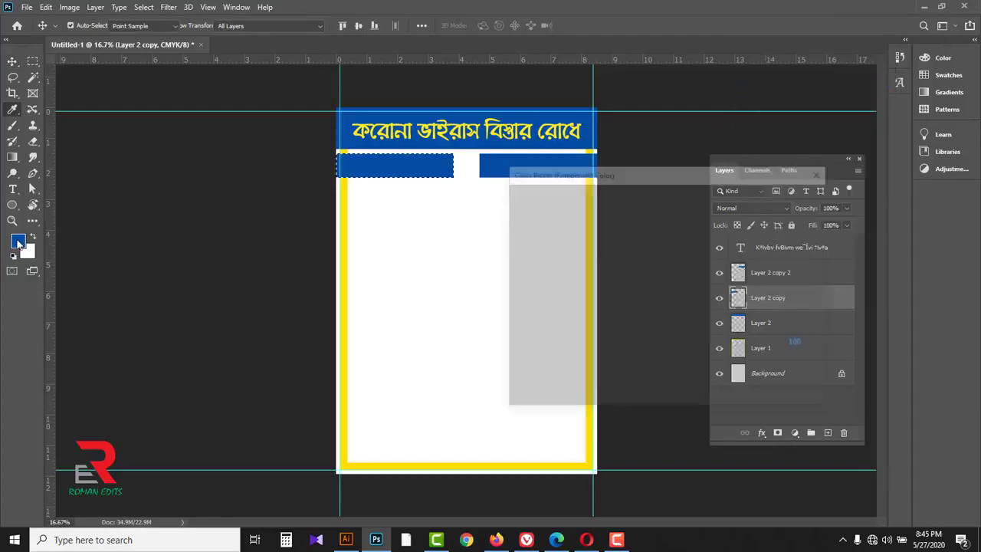
drag(680, 260, 685, 368)
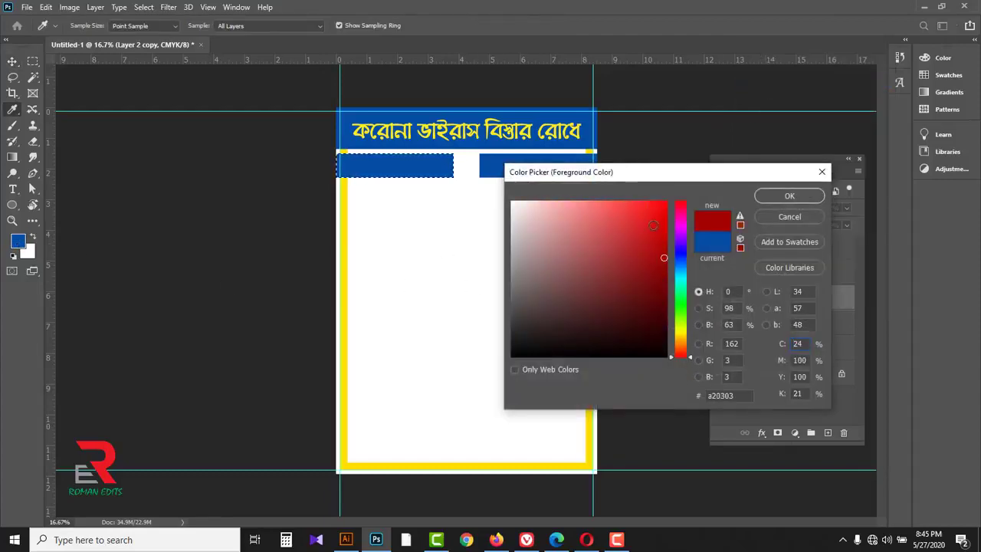
click(666, 202)
click(790, 196)
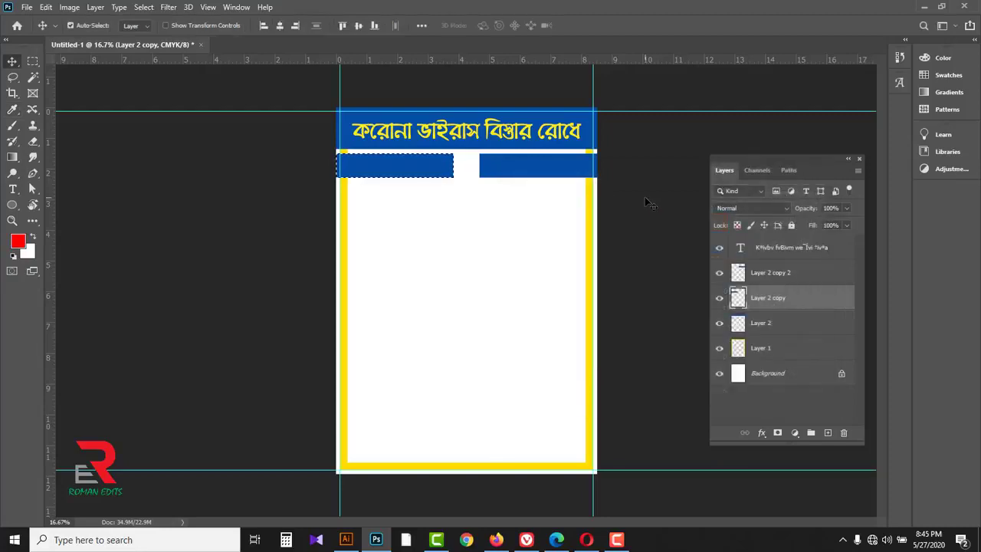
key(alt+BackSpace)
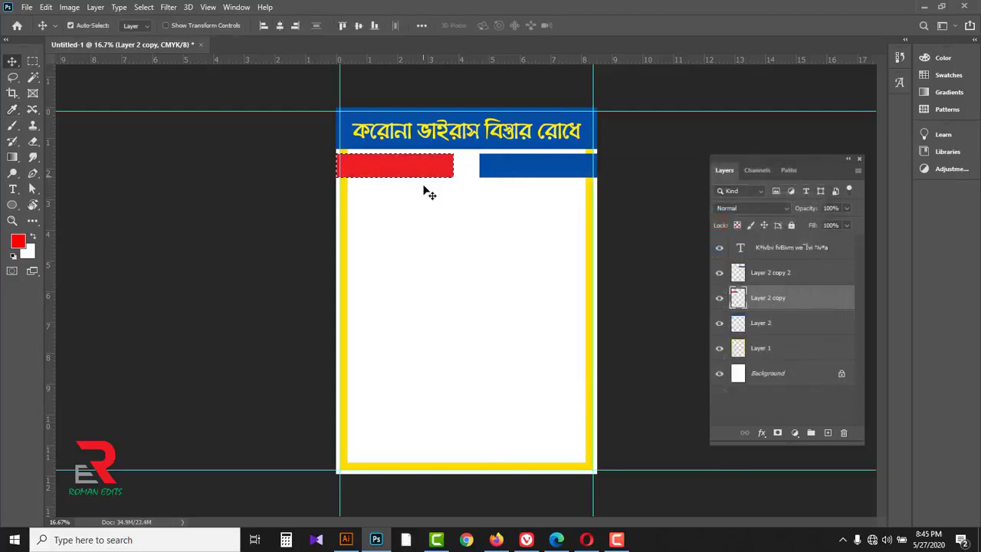
key(ctrl+d)
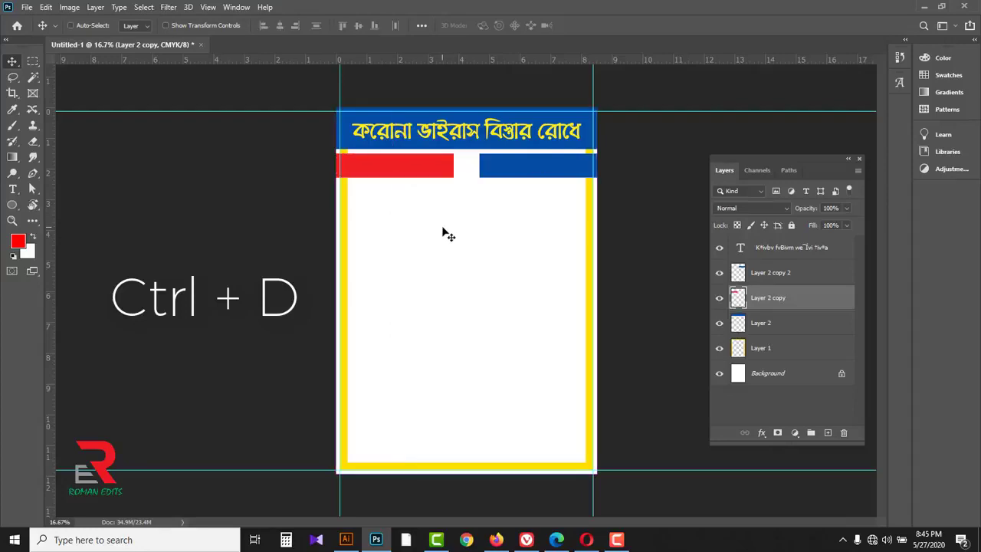
- Fill the right small band with dark green (237702) and deselect it
click(542, 164)
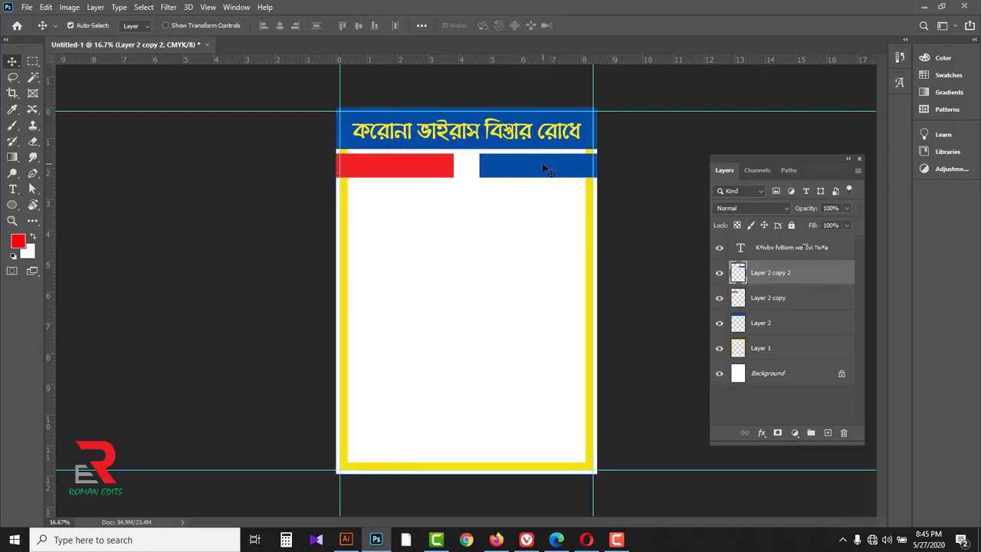
right_click(736, 274)
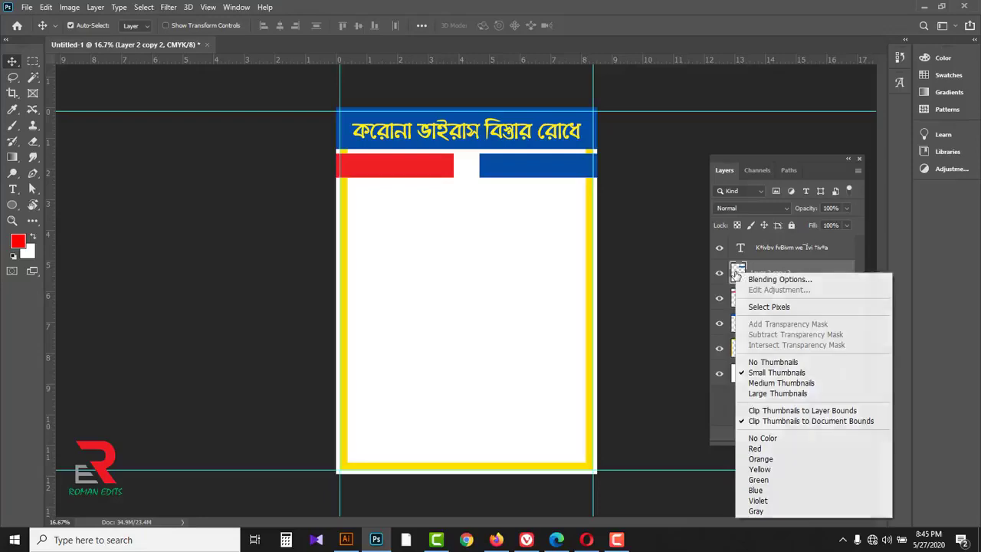
click(769, 307)
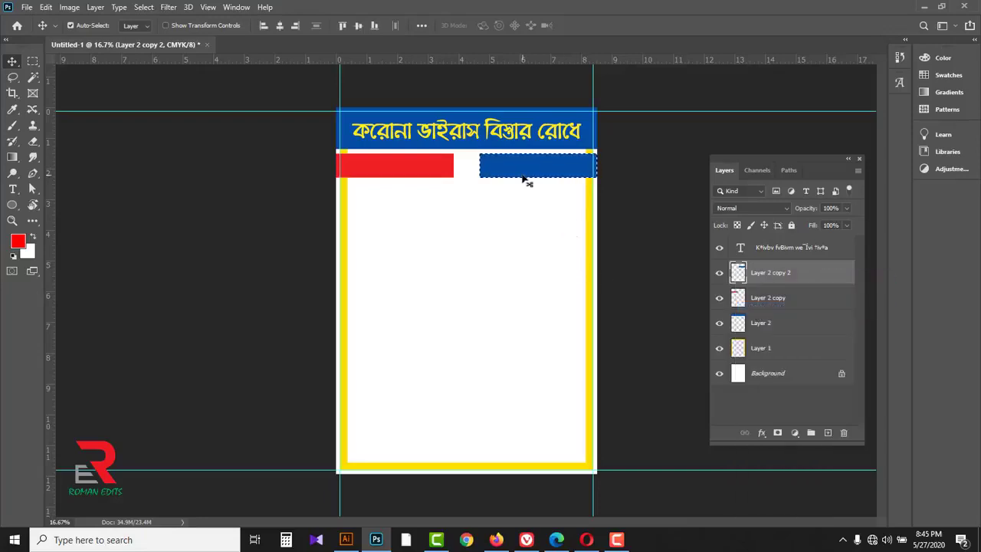
click(18, 242)
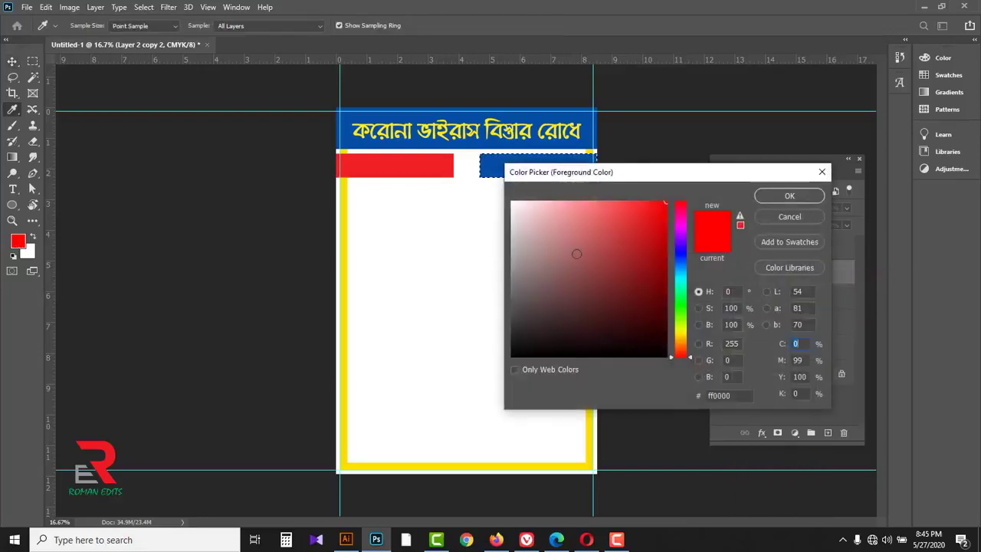
click(680, 313)
click(665, 284)
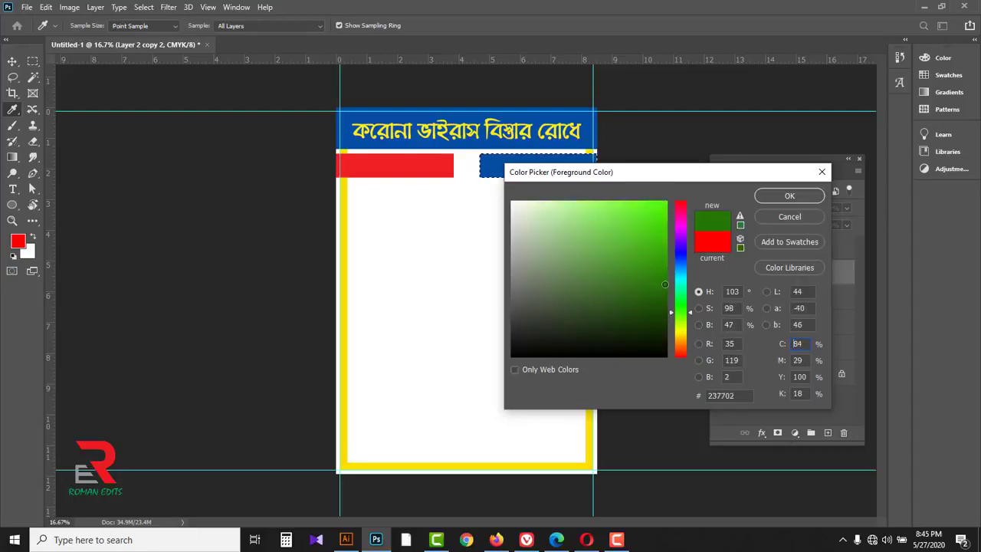
click(783, 195)
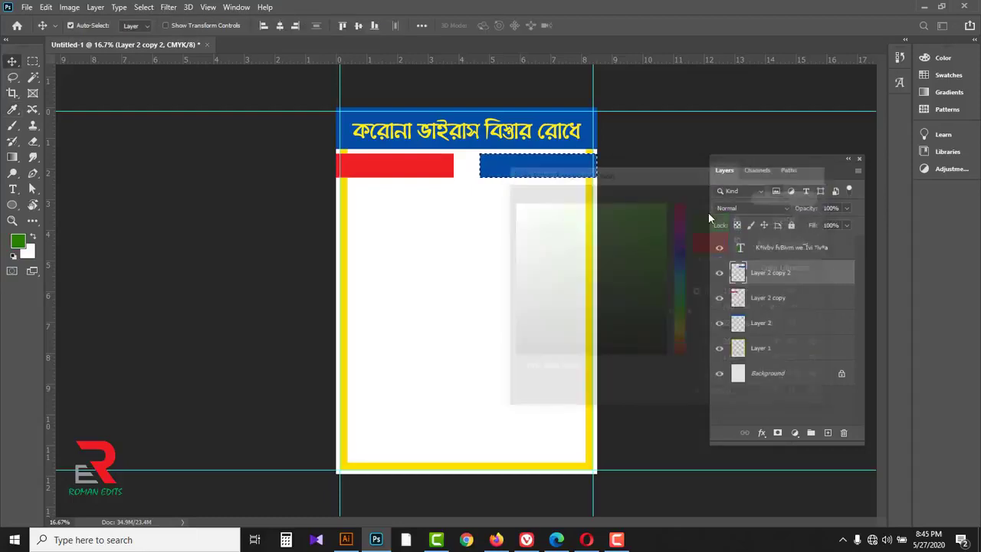
key(alt+BackSpace)
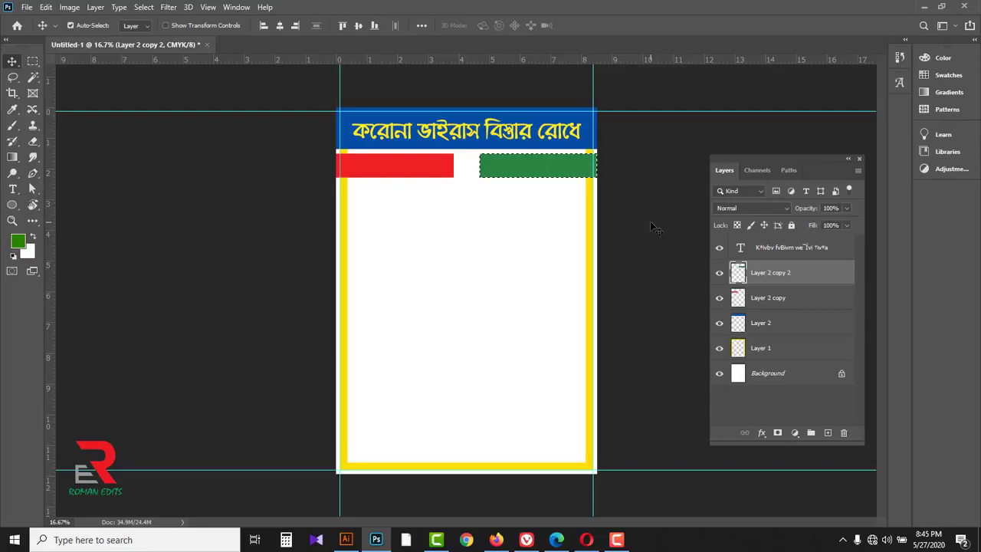
key(ctrl+d)
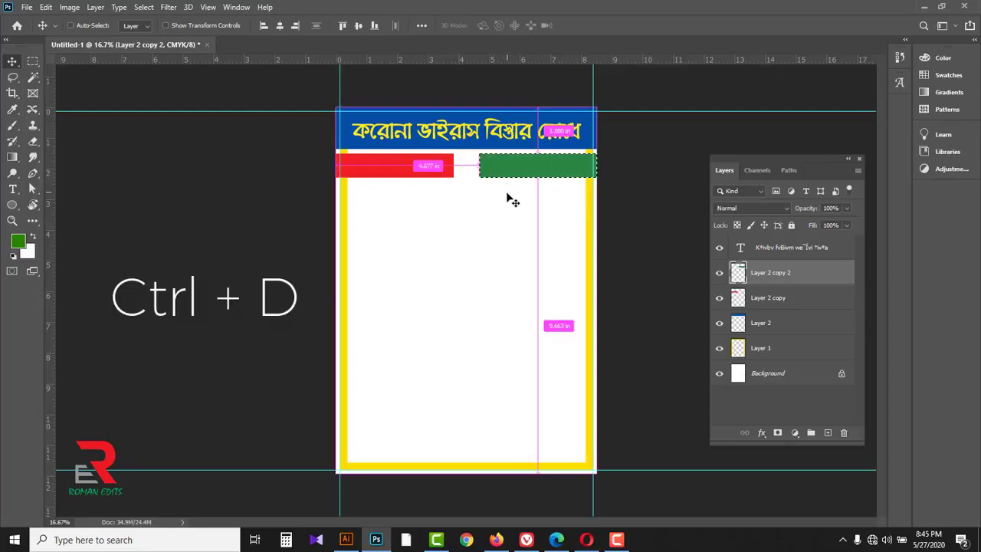
key(ctrl+d)
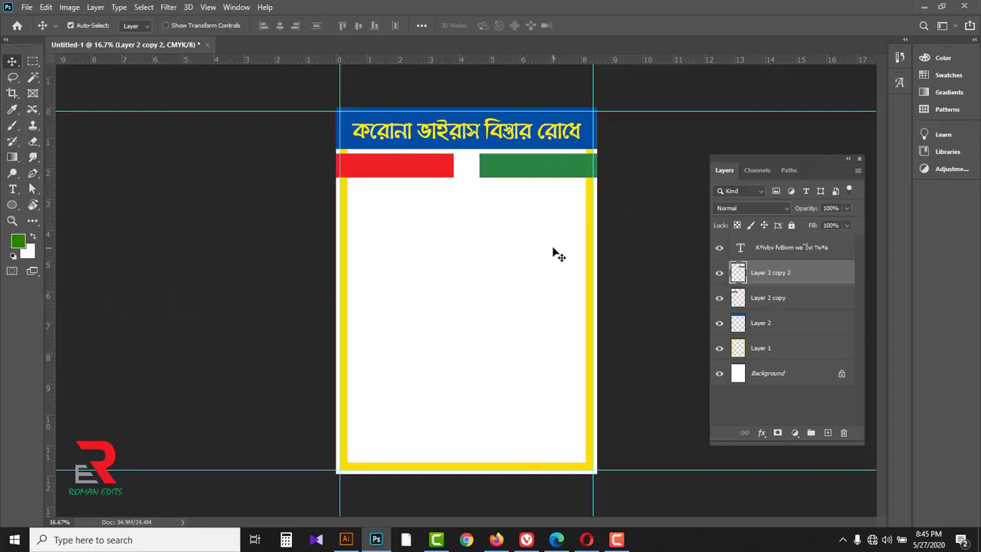
- Widen the green band toward the page center to about 108% of its width
ctrl+click(473, 159)
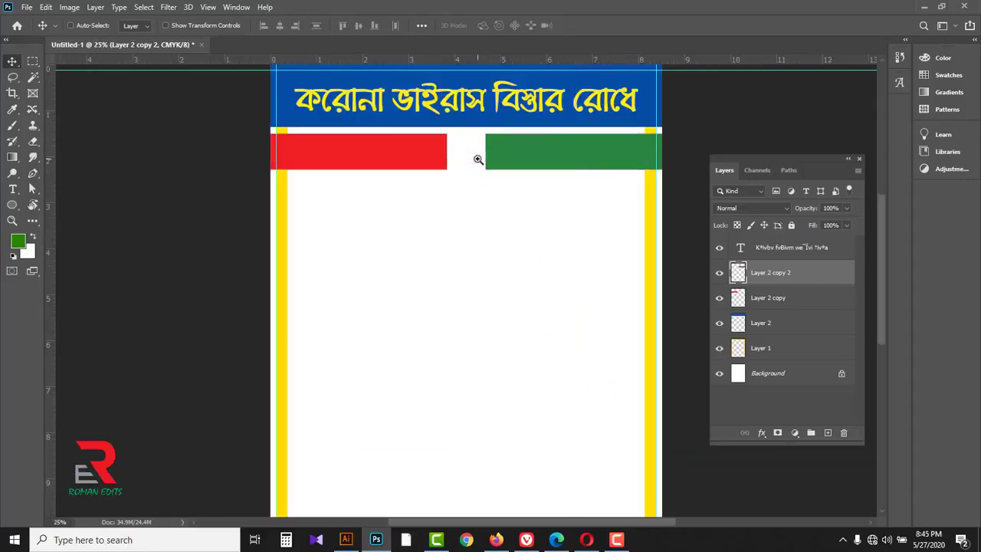
ctrl+click(478, 160)
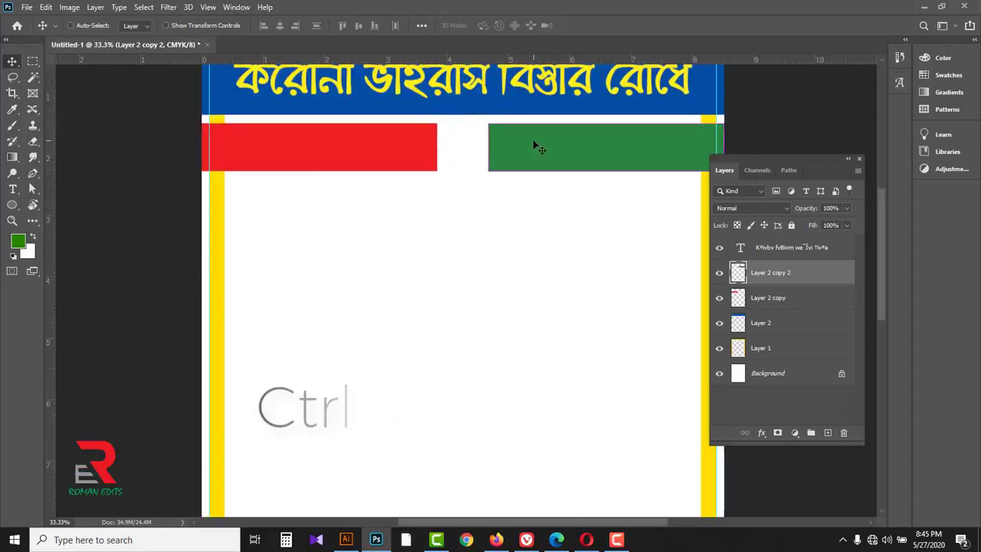
key(ctrl+t)
drag(487, 148, 471, 151)
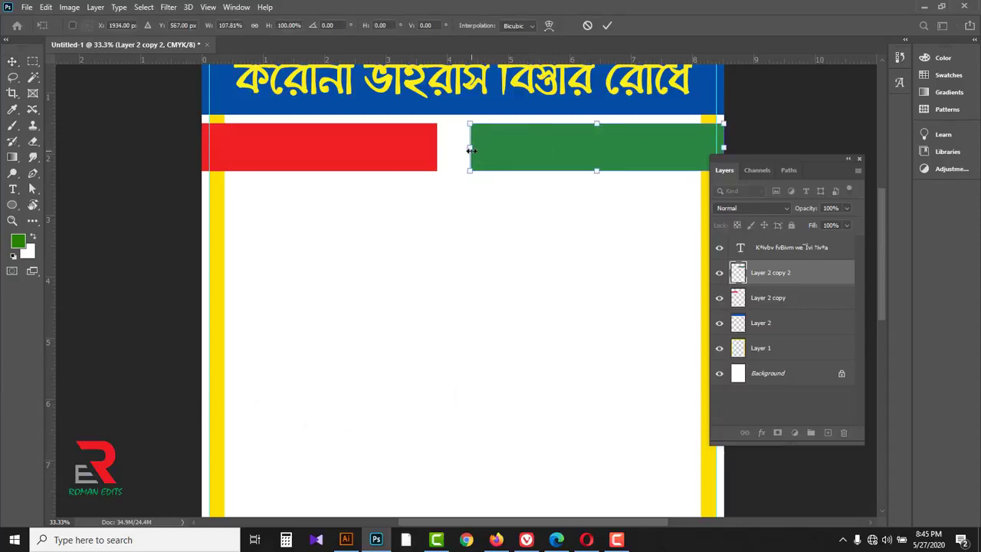
click(608, 26)
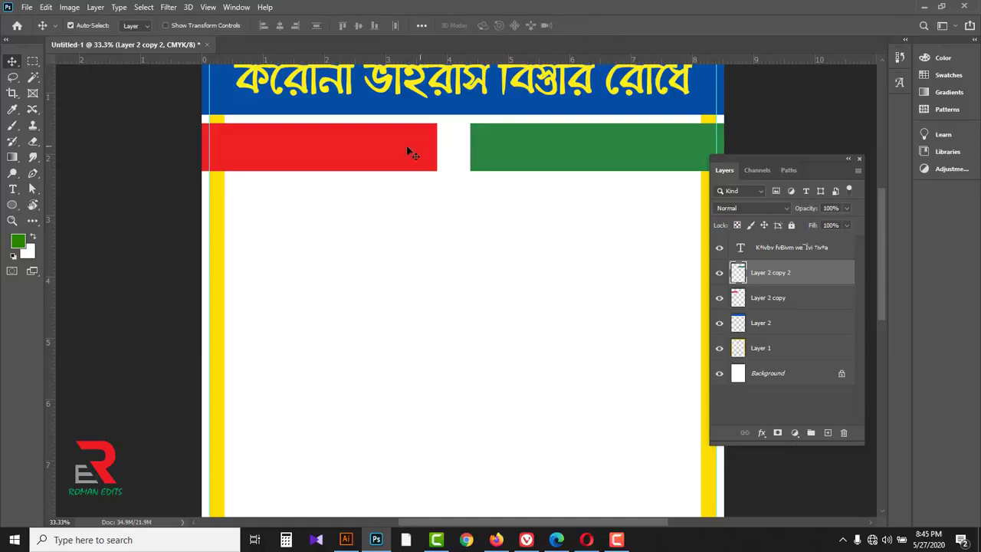
- Widen the red band toward the page center to about 106.5% of its width, leaving a narrow gap between both bands
click(370, 152)
key(ctrl+t)
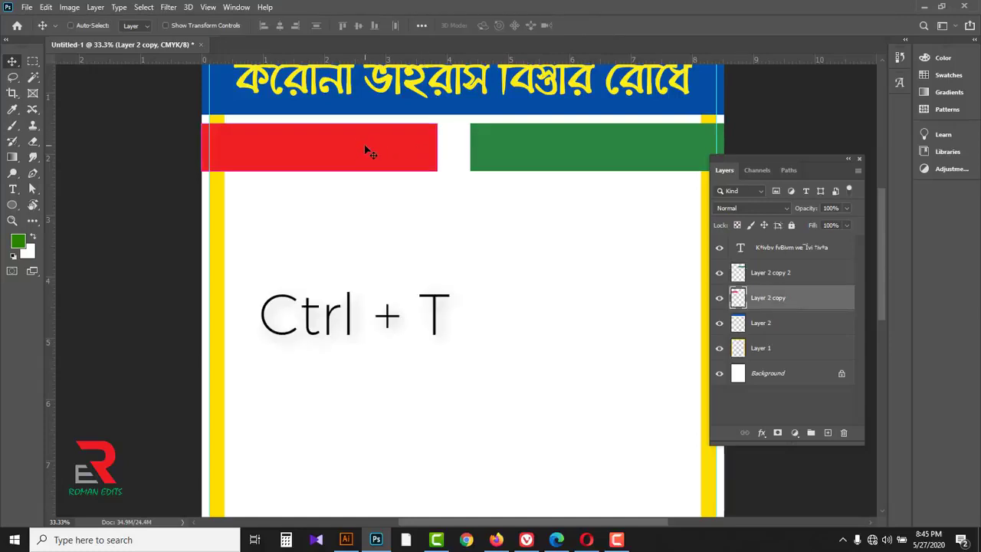
drag(437, 148, 453, 149)
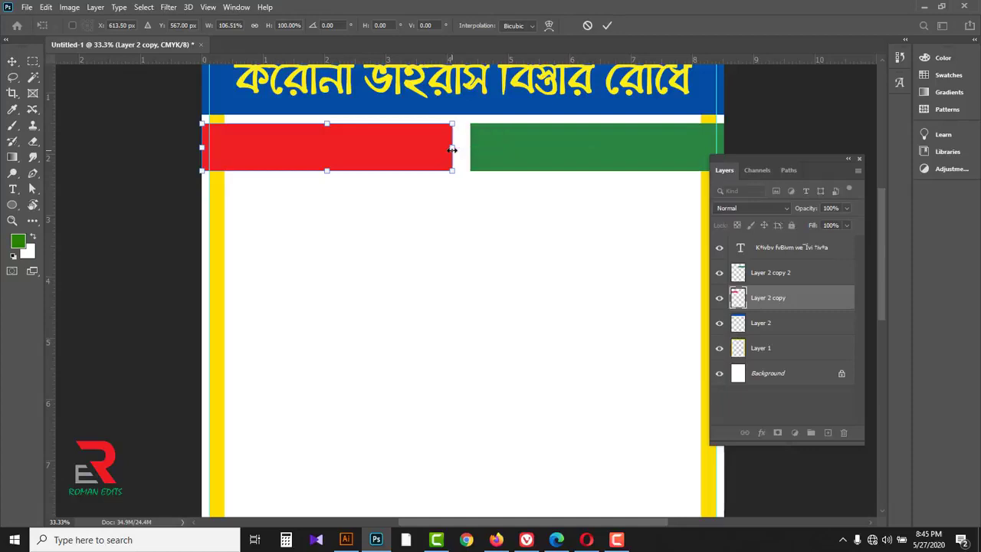
click(608, 25)
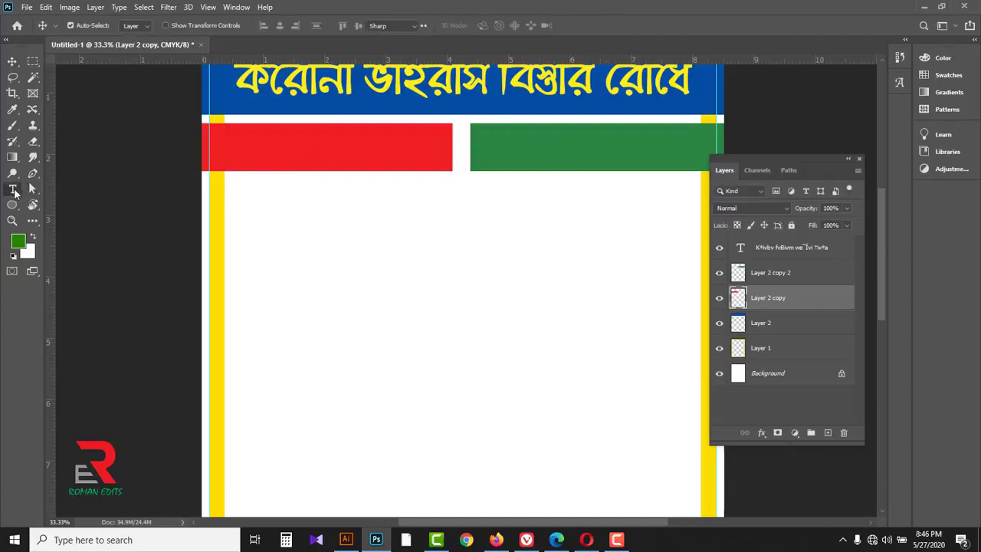
- Add the Bengali text label "করবো না" on the red band
right_click(12, 189)
click(77, 192)
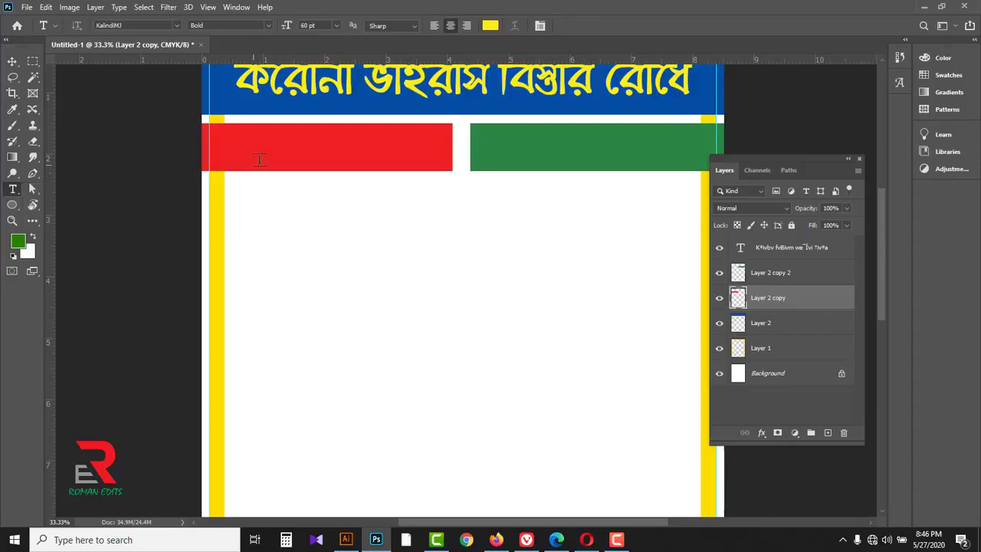
click(298, 149)
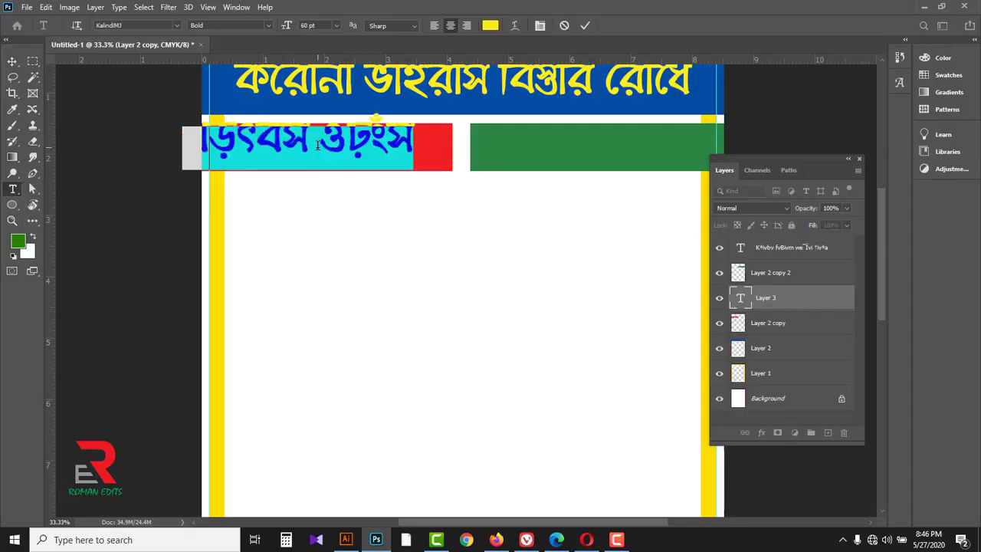
text(Ki‡ev bv)
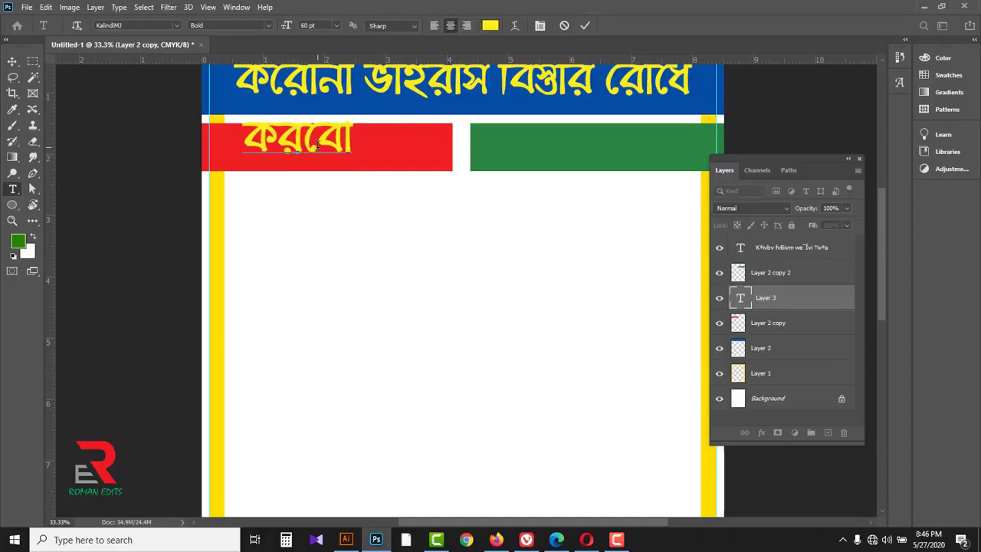
- Format the red band's label in SutonnyMJ Regular at 48 pt
triple_click(348, 133)
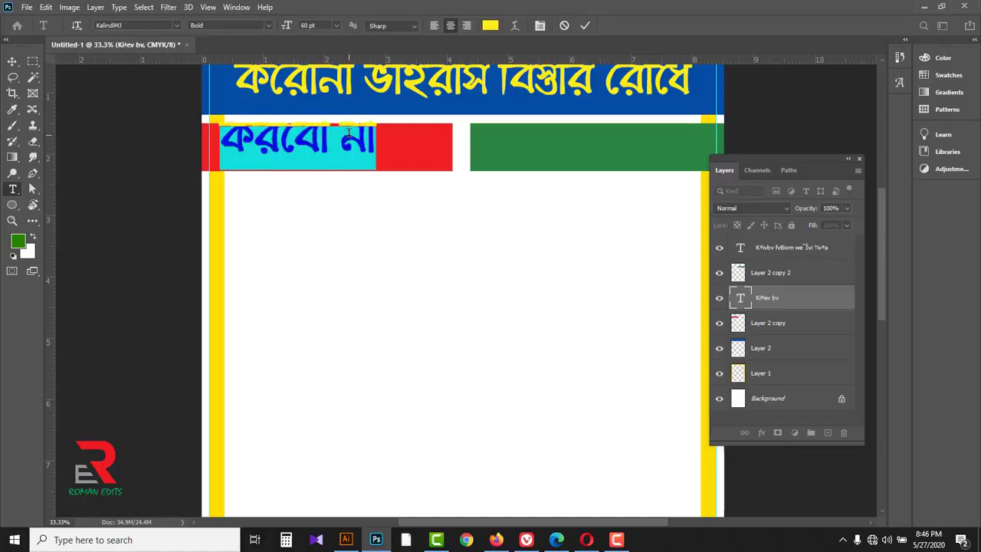
click(179, 24)
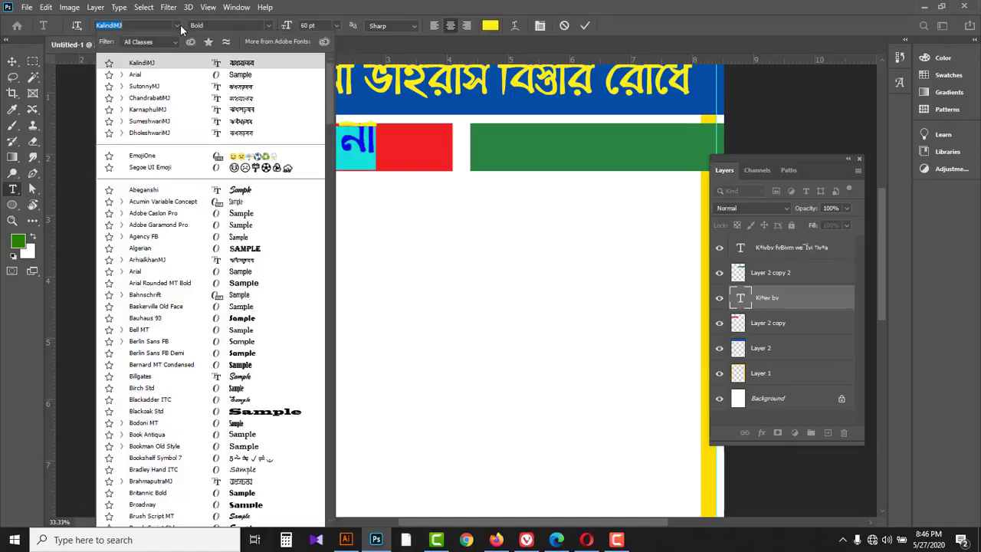
click(148, 86)
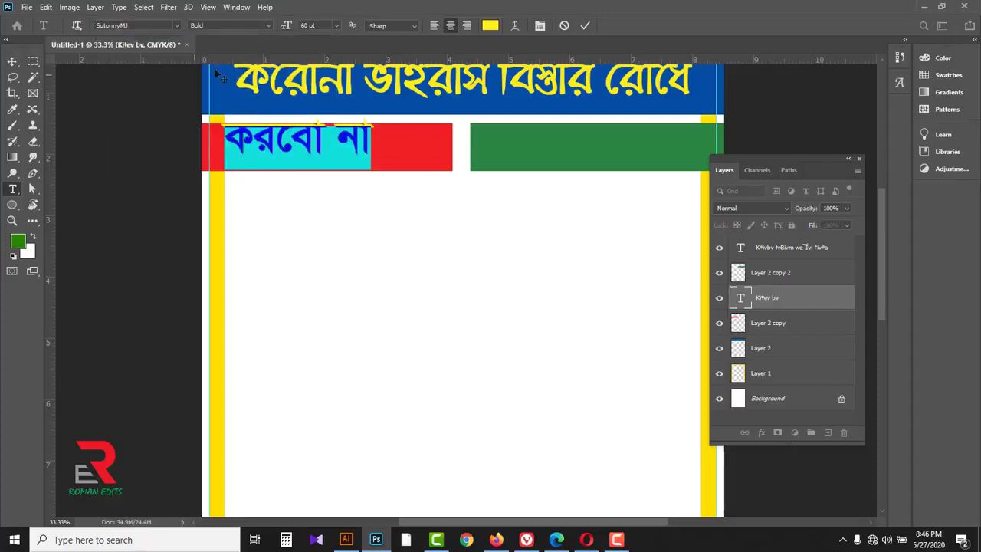
click(271, 26)
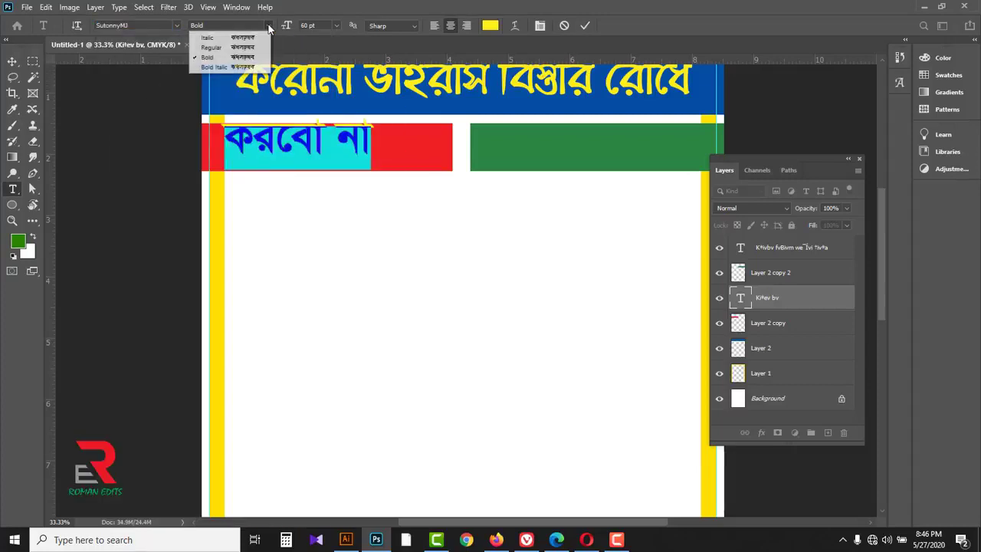
click(225, 49)
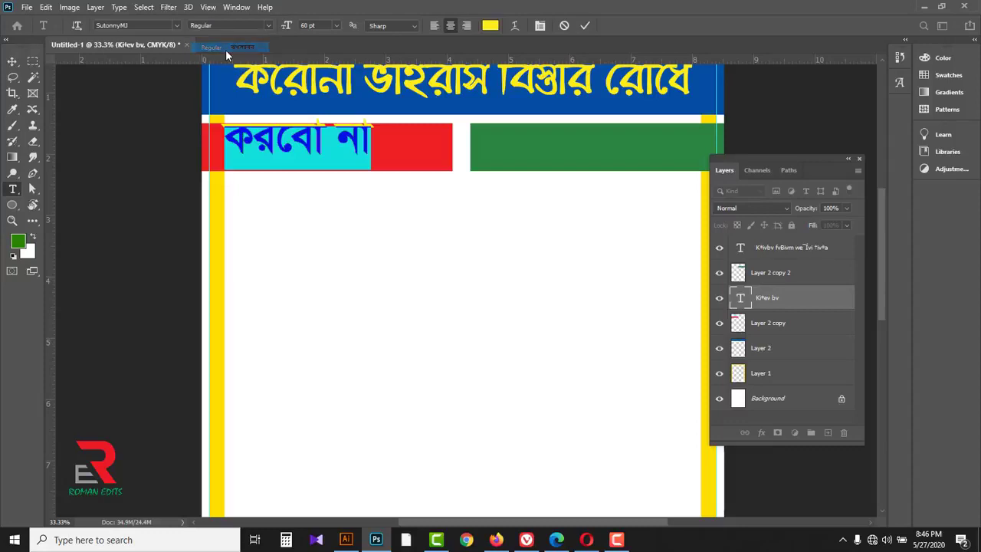
click(336, 26)
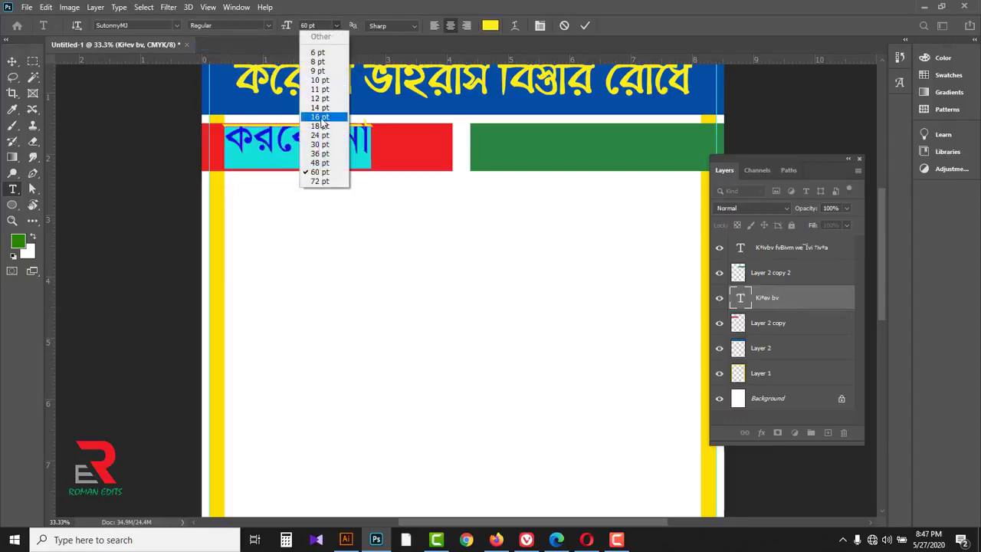
click(320, 144)
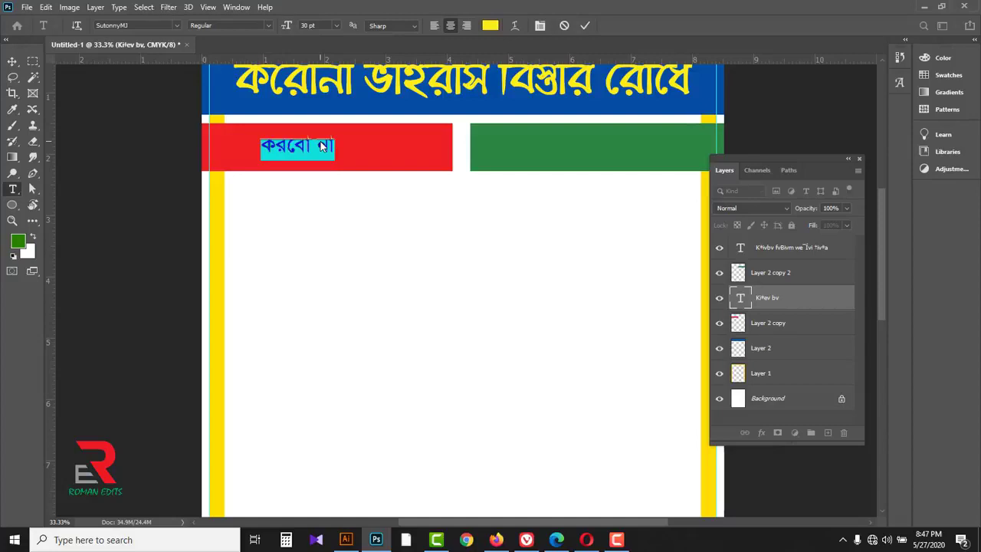
click(336, 25)
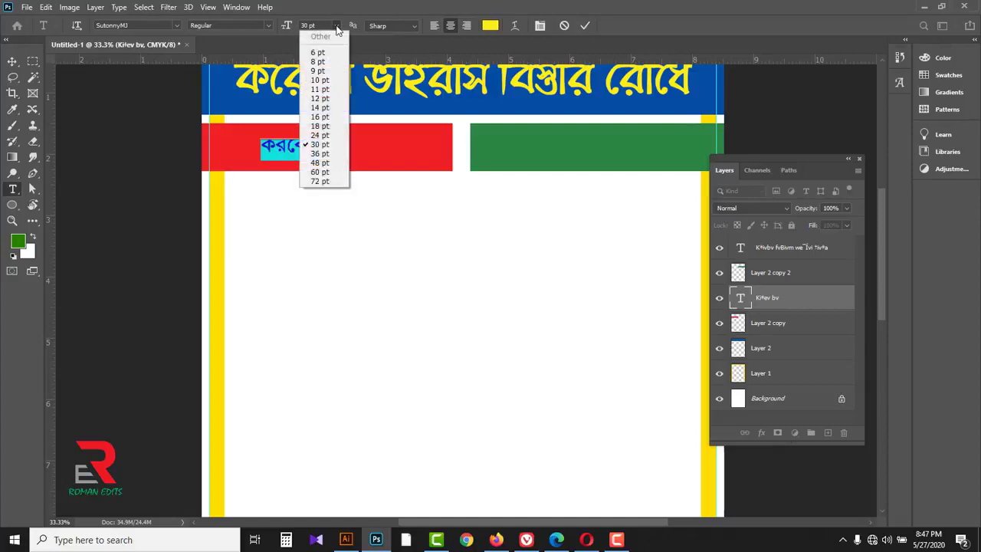
click(321, 163)
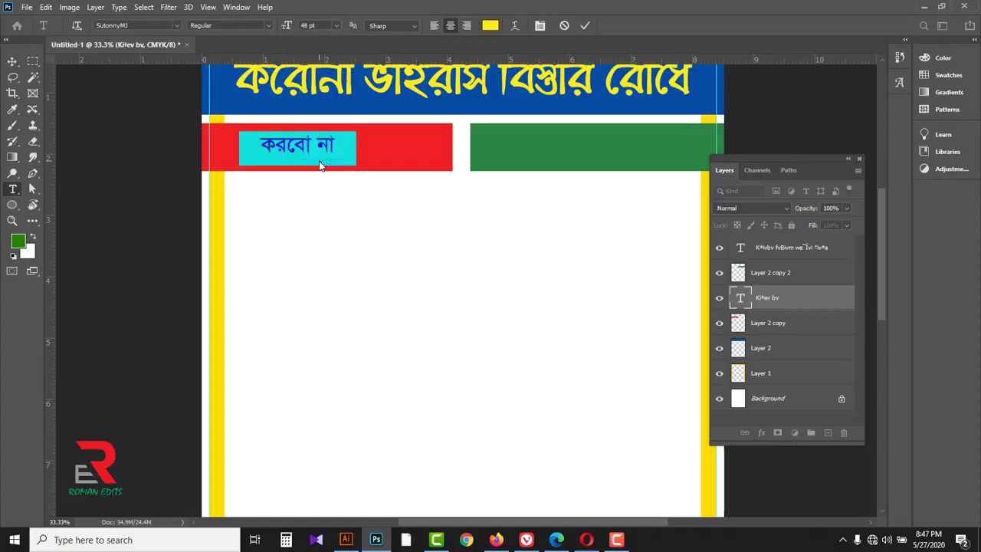
- Duplicate the "করবো না" label onto the green band and bring the copy to the top of the layer stack
click(12, 61)
drag(338, 158, 613, 147)
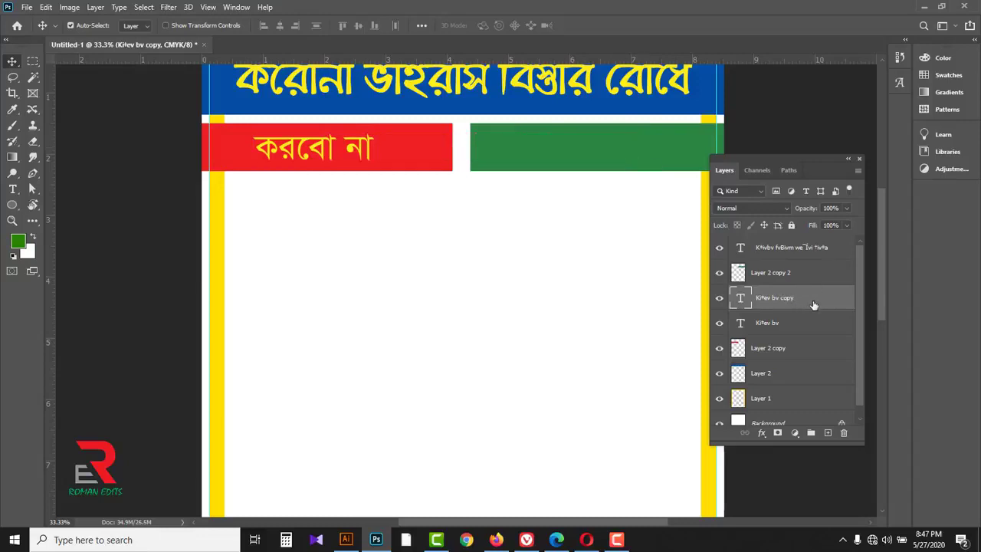
drag(816, 304, 819, 243)
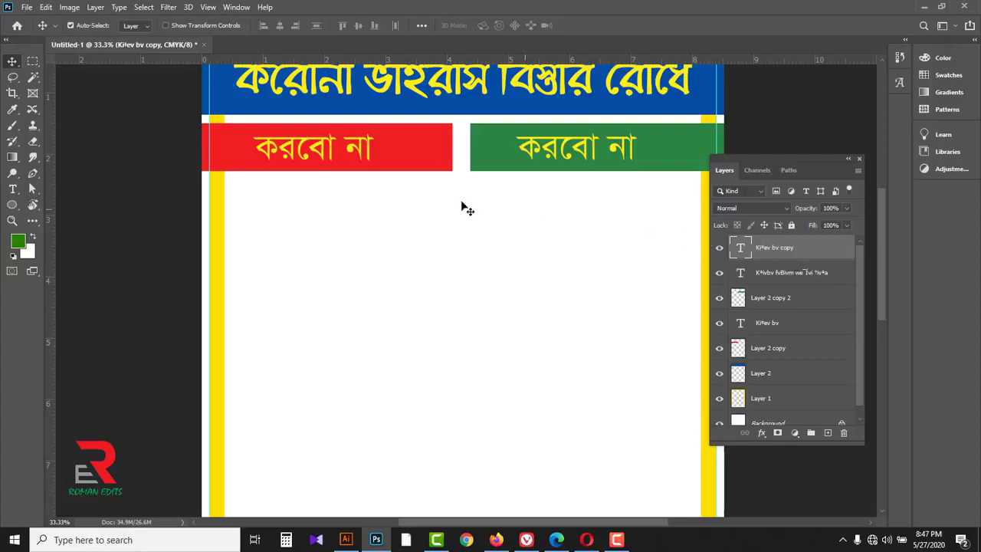
- Recolor the red band's label text to white (ffffff)
drag(12, 189, 54, 189)
drag(256, 150, 374, 150)
click(491, 25)
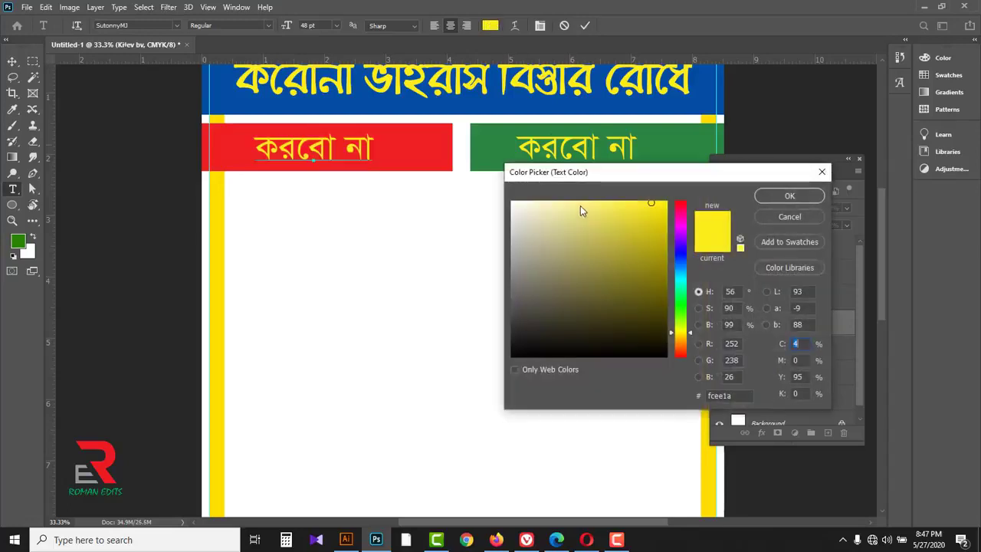
click(538, 229)
drag(510, 192, 505, 179)
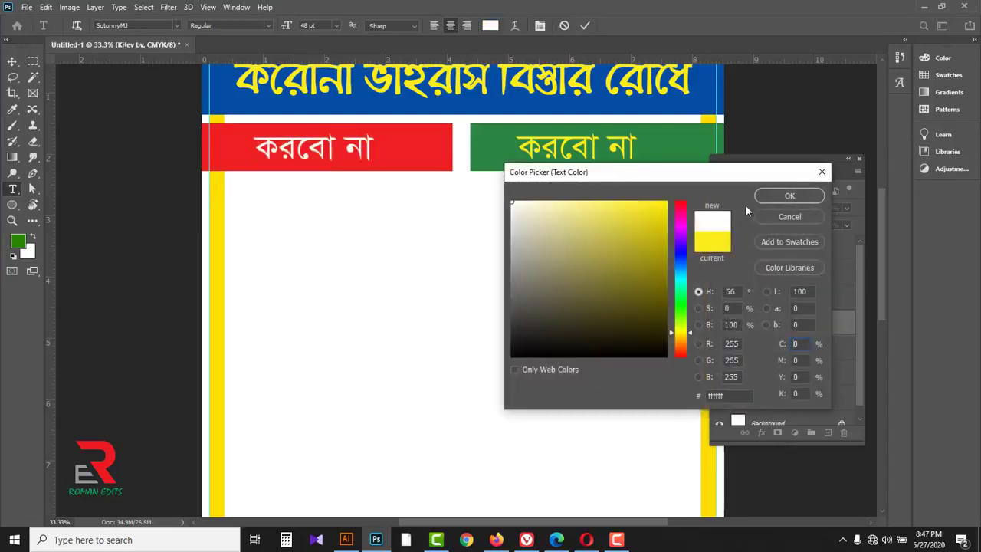
click(790, 195)
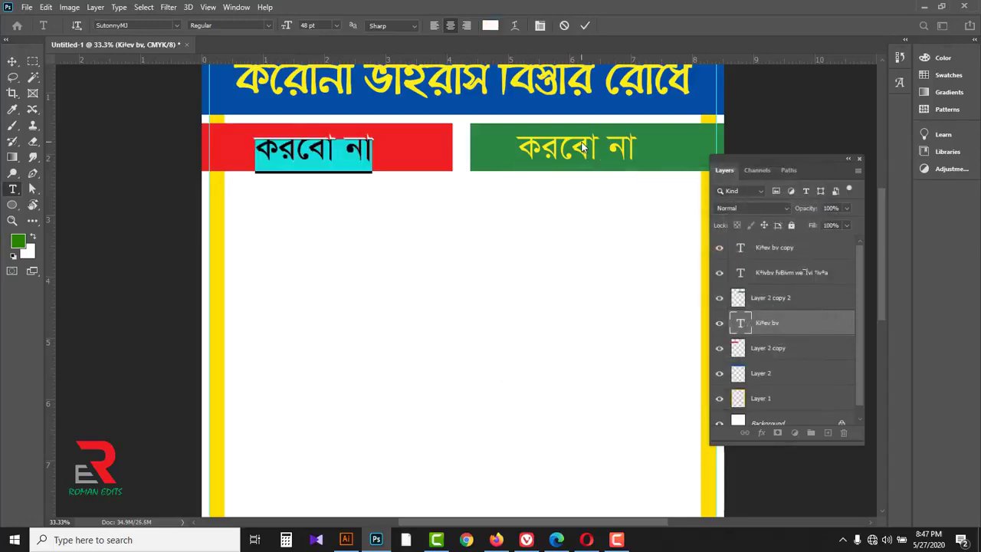
- Recolor the green band's label text to white
click(583, 147)
key(ctrl+a)
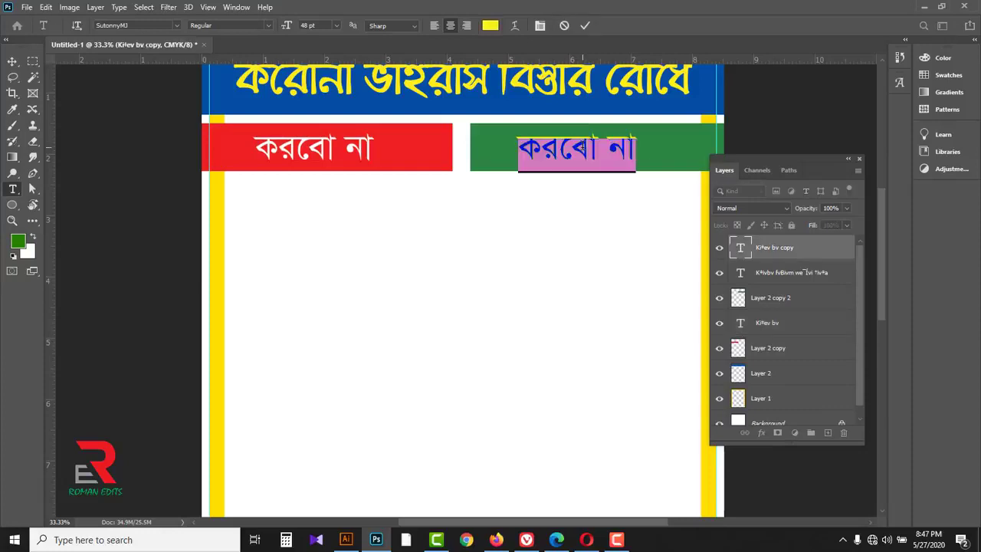
click(491, 25)
click(550, 221)
drag(550, 222, 504, 198)
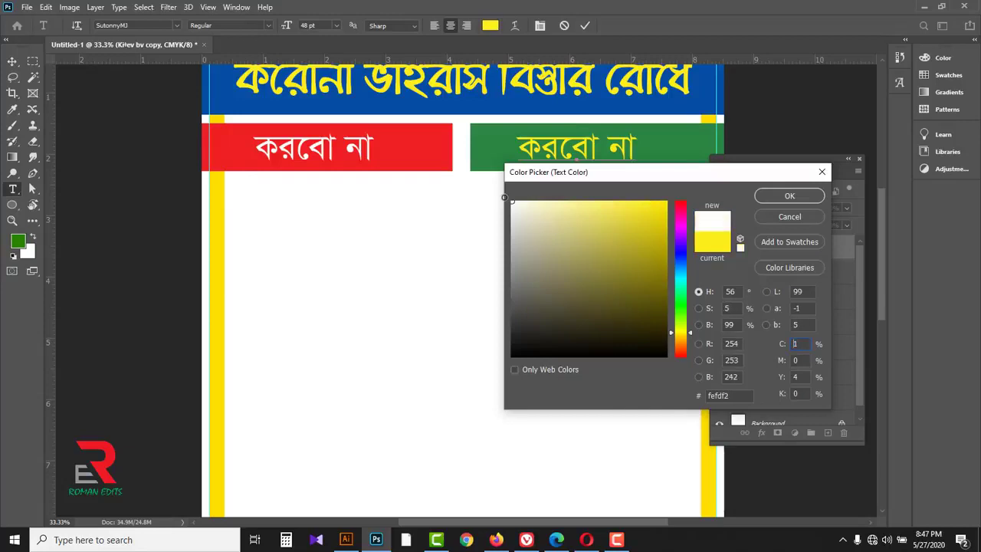
click(790, 195)
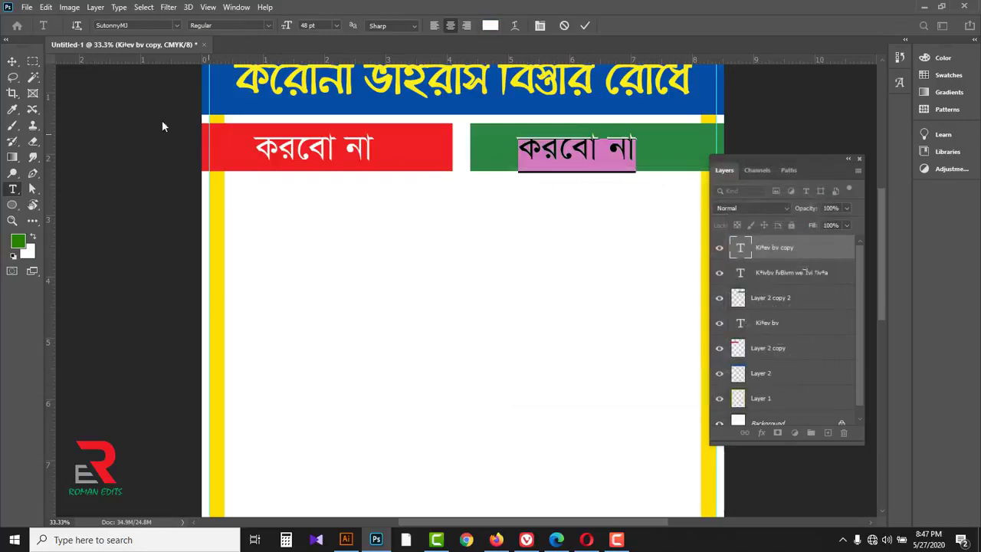
click(12, 62)
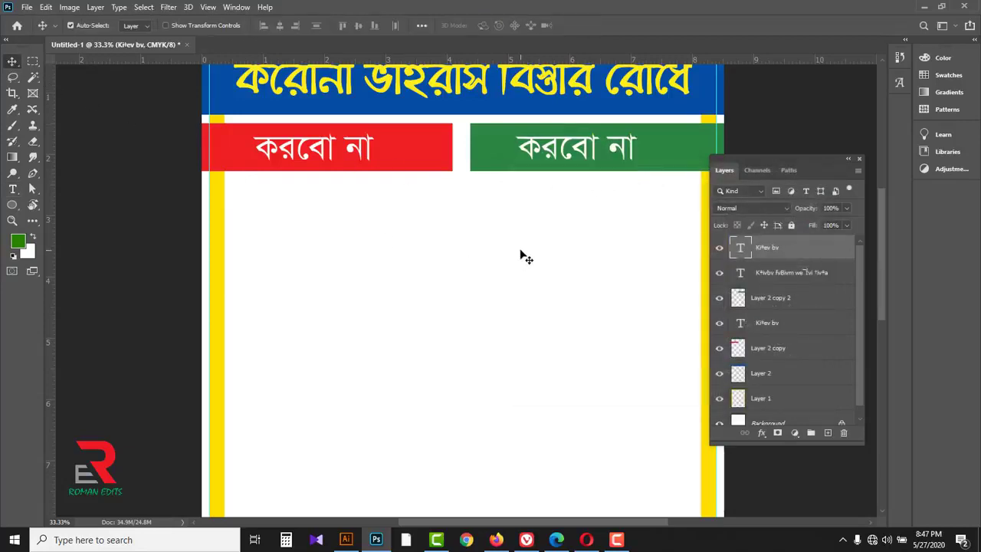
- Shorten the green band's label to "করবো" and shift it slightly left within the band
drag(12, 189, 142, 194)
drag(601, 148, 659, 152)
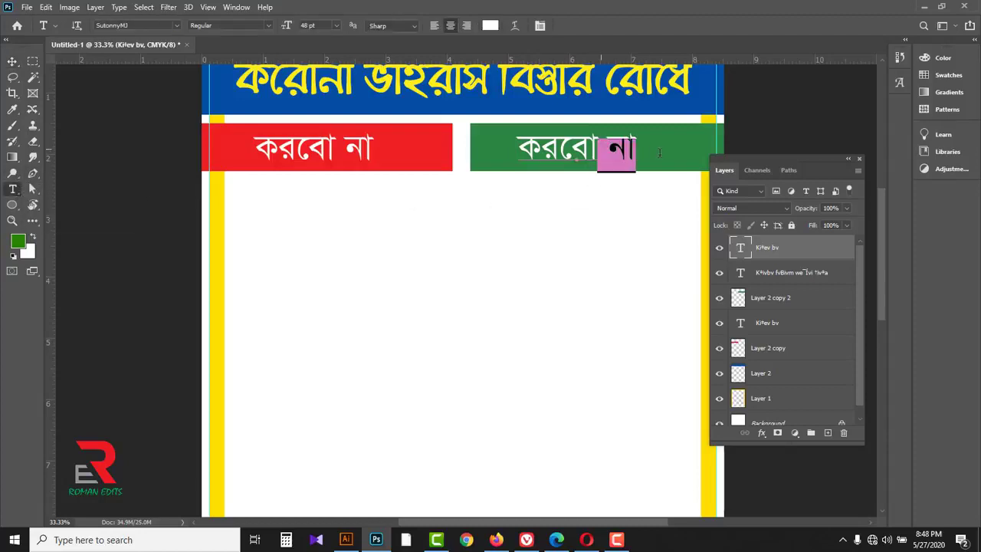
key(BackSpace)
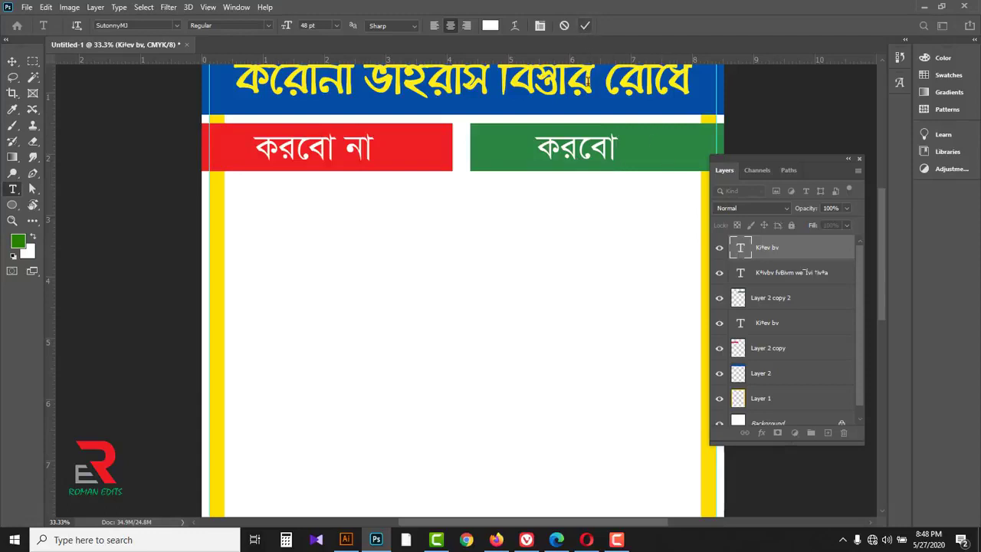
drag(13, 62, 51, 67)
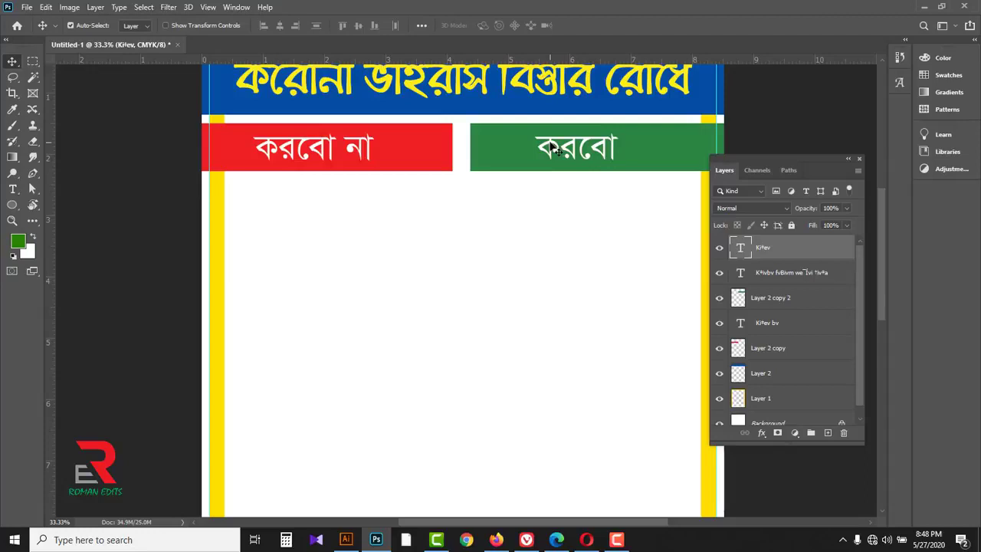
drag(553, 148, 522, 146)
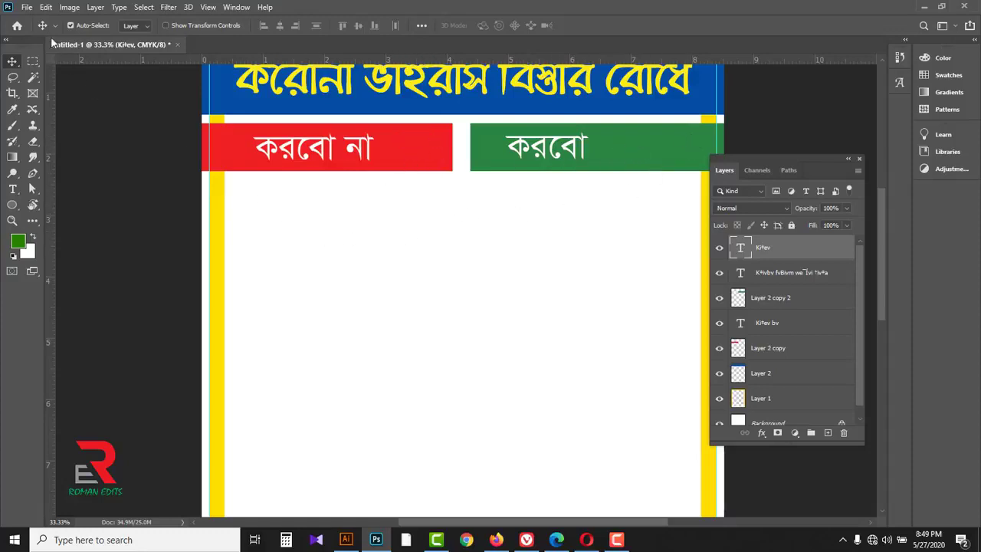
- Open the cross and check mark image xx from the monsur vai folder
click(26, 7)
click(36, 31)
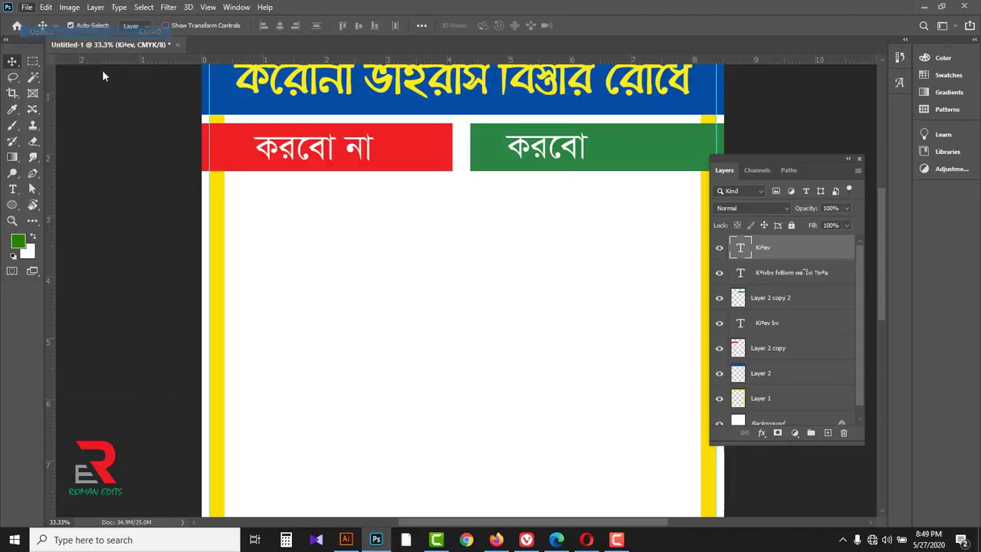
scroll(611, 239, down, 2)
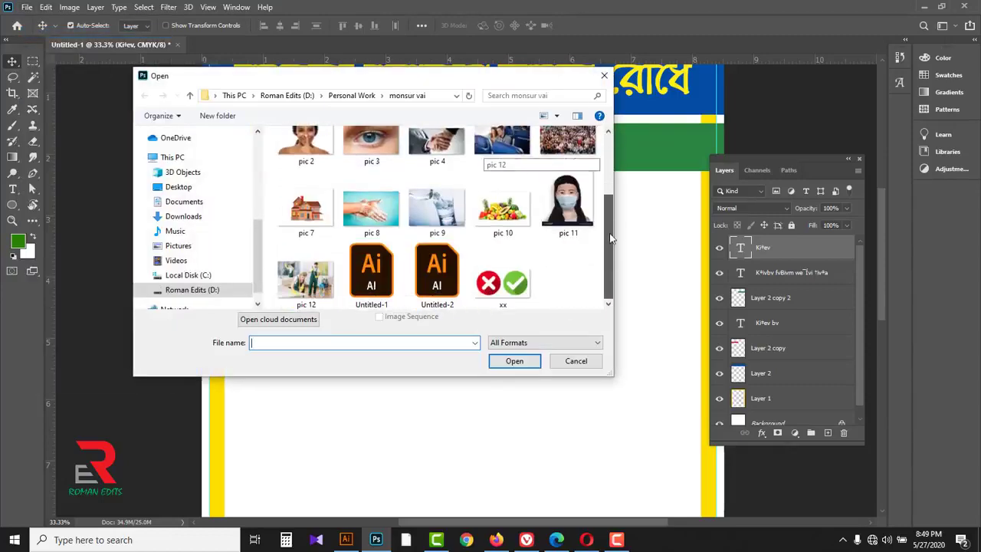
click(503, 283)
click(515, 361)
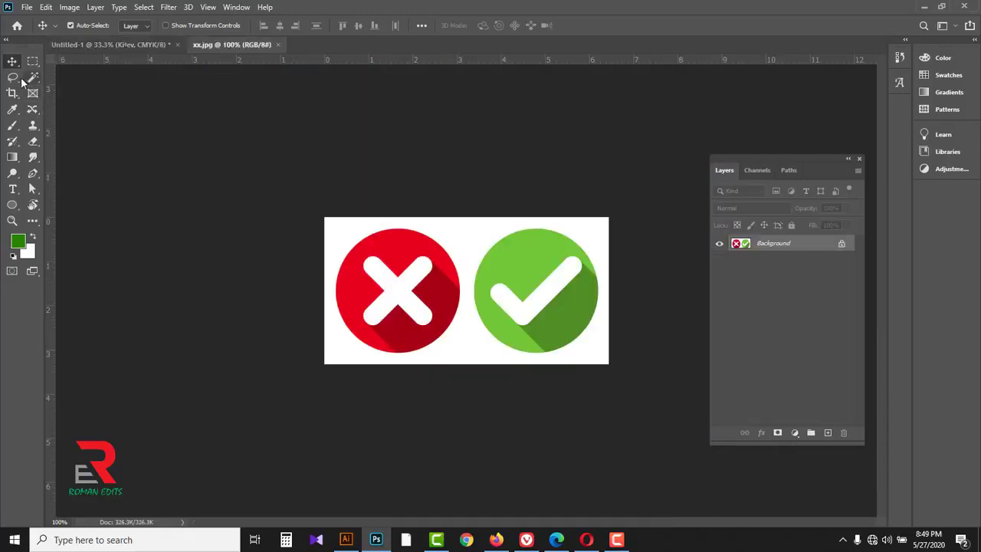
- Isolate the cross and check circles from the white background onto their own layer and hide the Background layer
drag(33, 78, 91, 101)
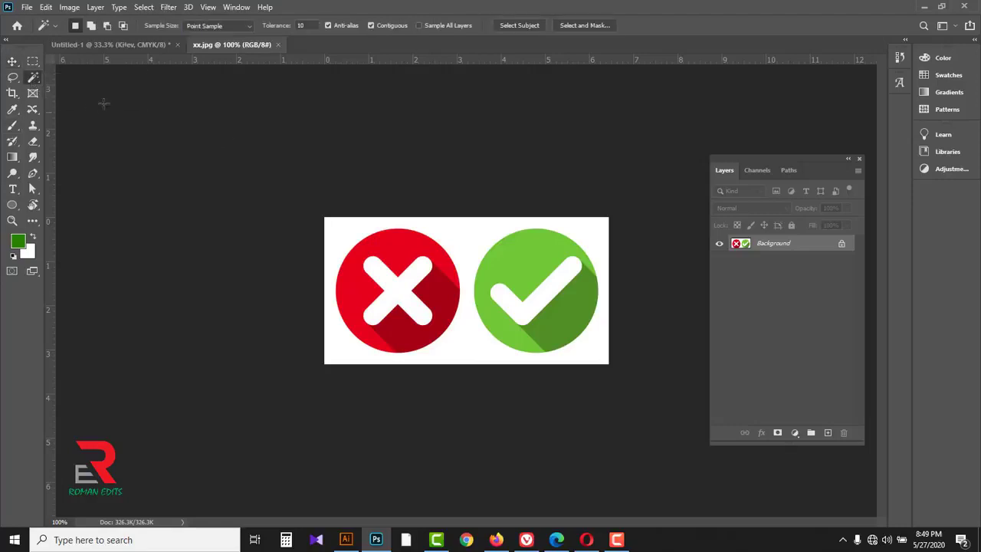
click(488, 223)
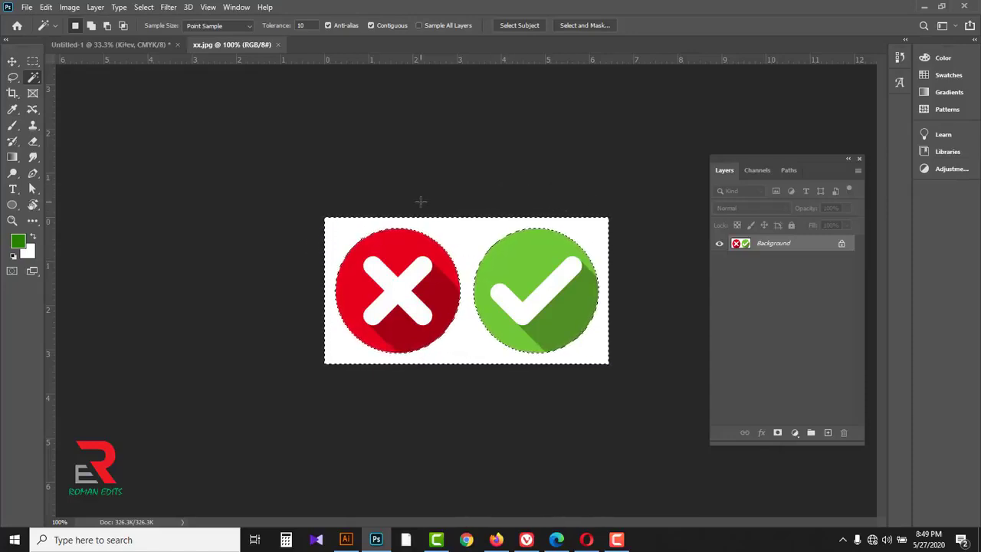
click(143, 7)
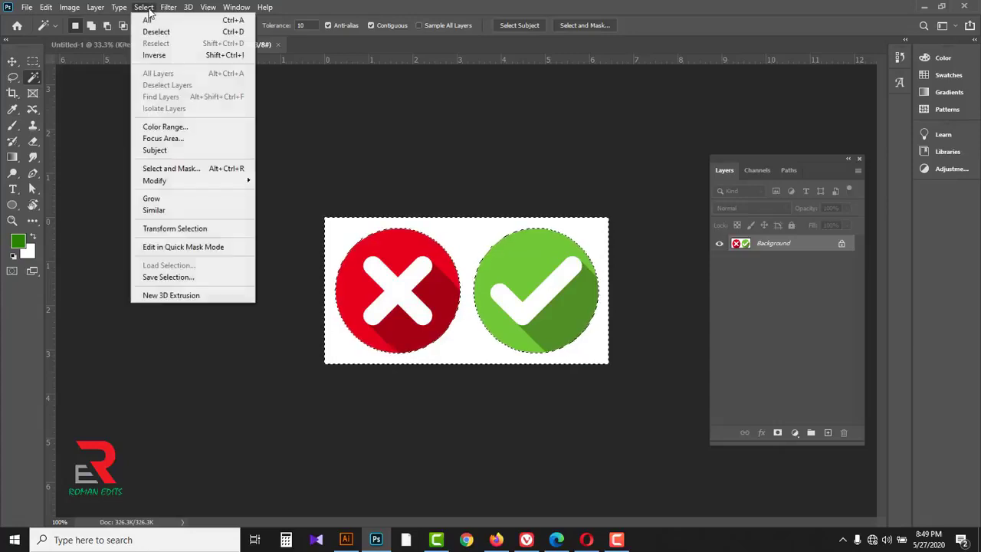
click(160, 55)
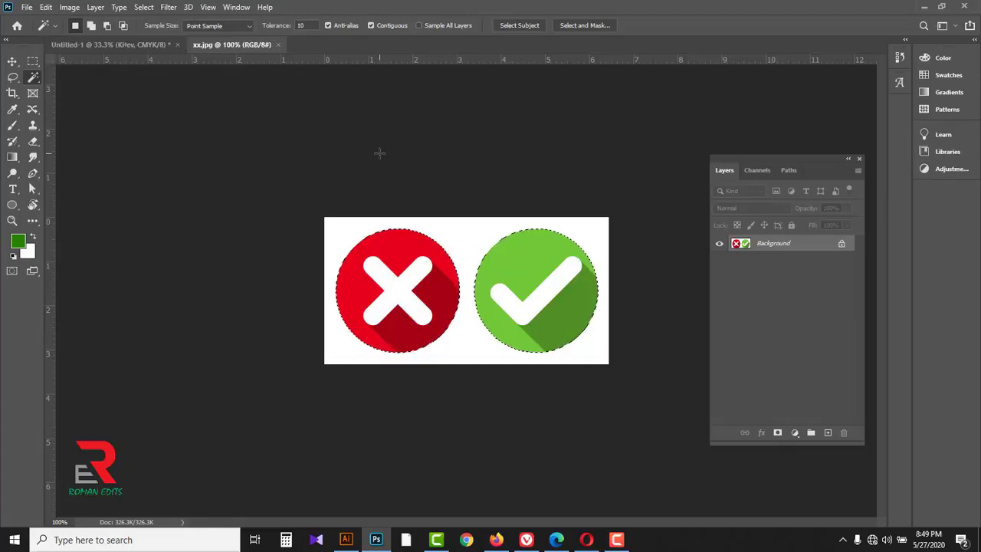
key(ctrl+j)
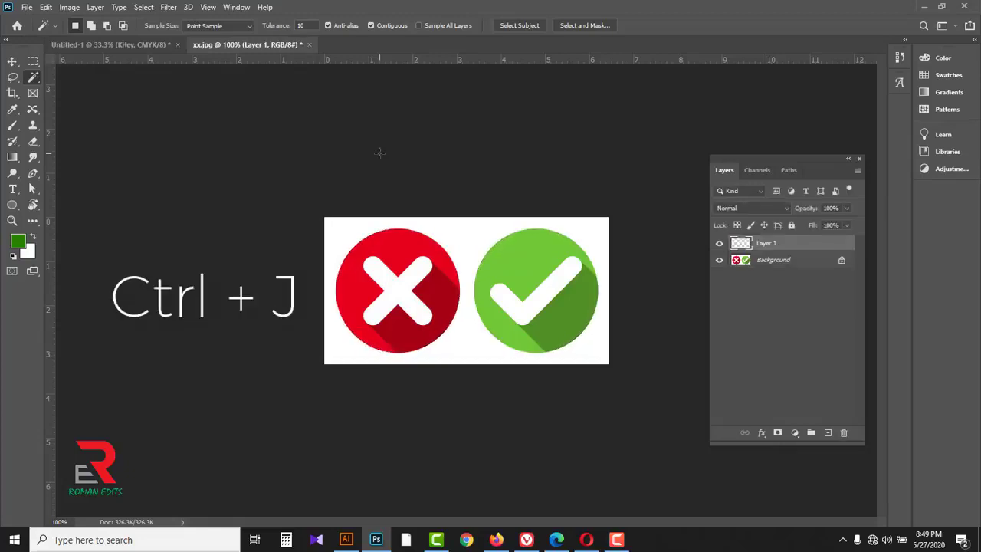
click(719, 260)
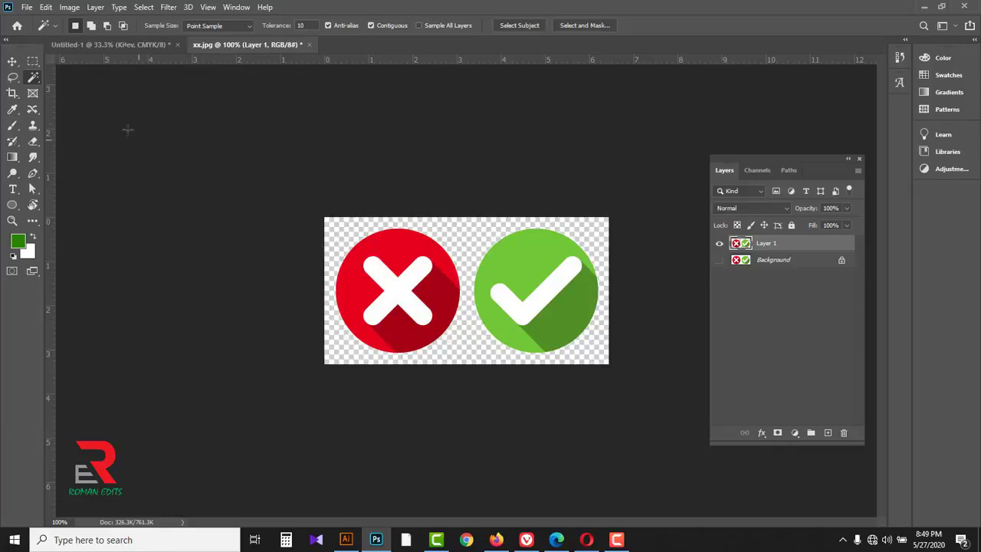
- Copy the red cross circle from the xx.jpg image and paste it into the poster document
drag(32, 62, 82, 71)
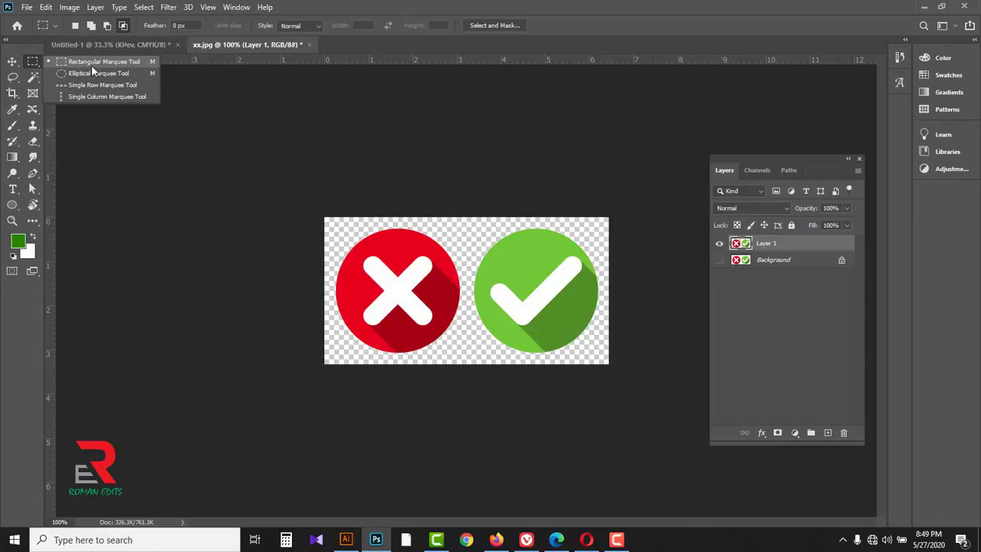
click(99, 65)
drag(325, 218, 461, 396)
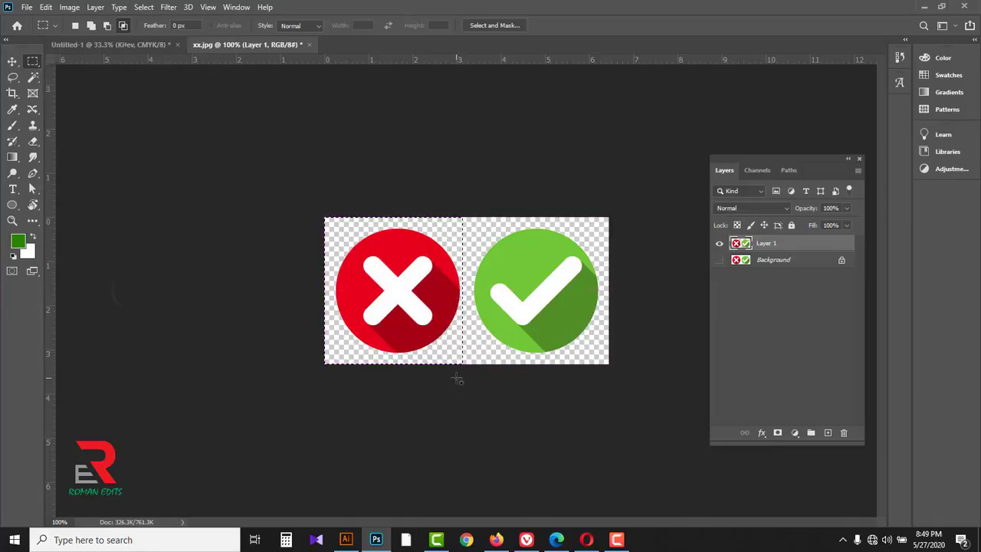
key(ctrl+c)
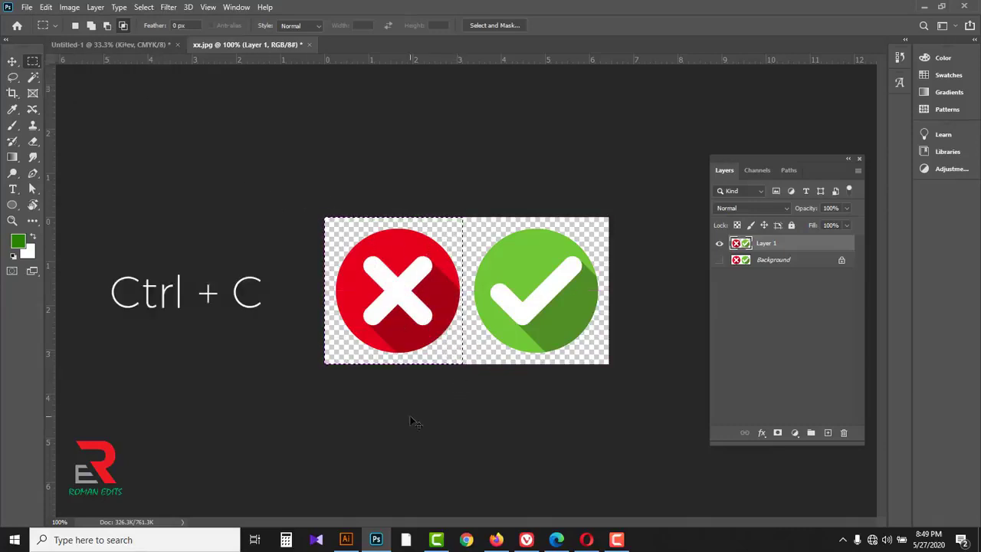
click(122, 43)
key(ctrl+v)
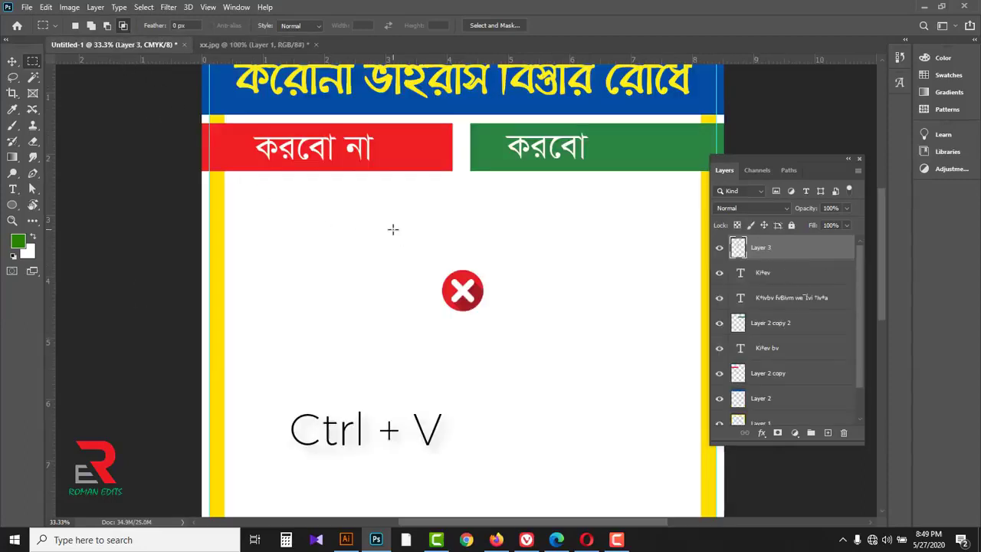
- Copy the green check mark circle from the xx.jpg image and paste it into the poster document
click(258, 44)
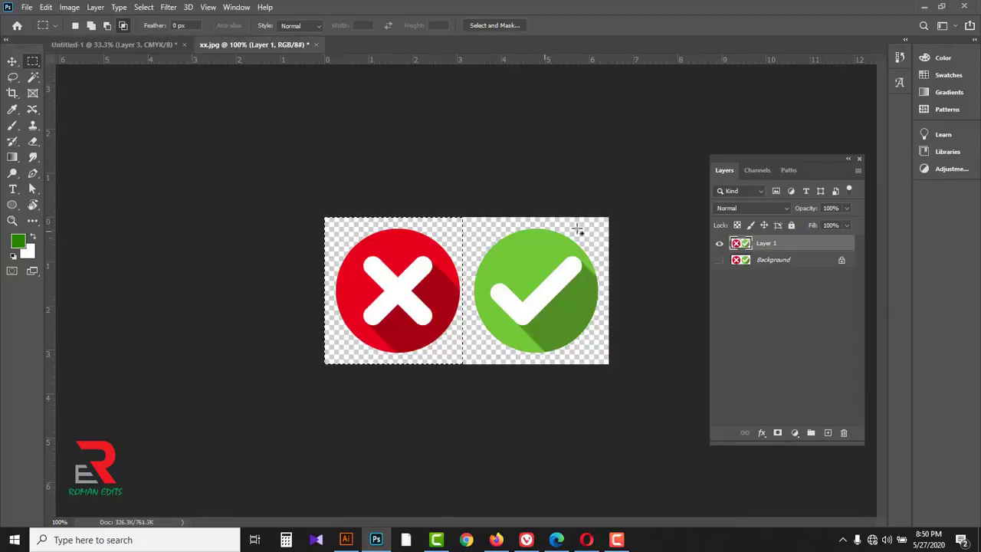
drag(611, 212, 475, 395)
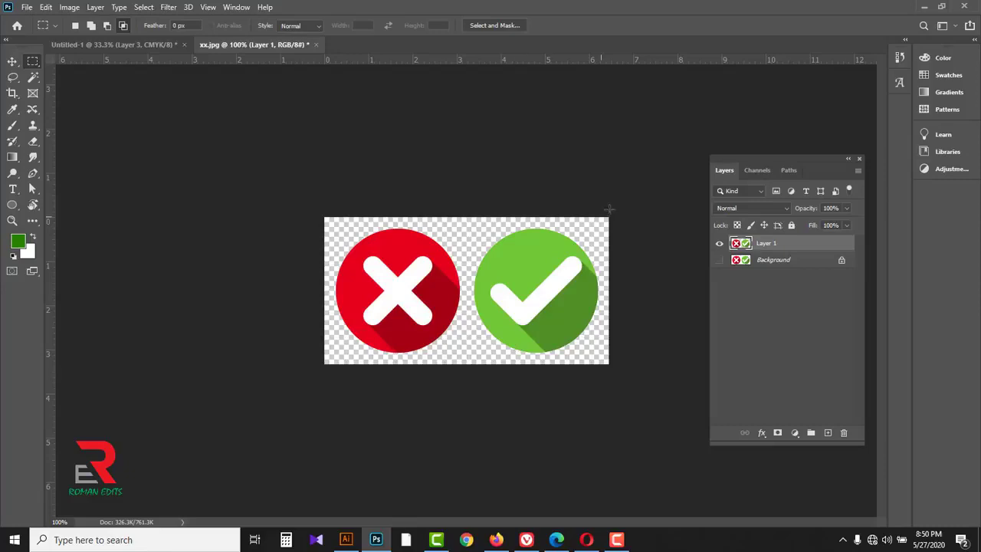
drag(609, 207, 468, 401)
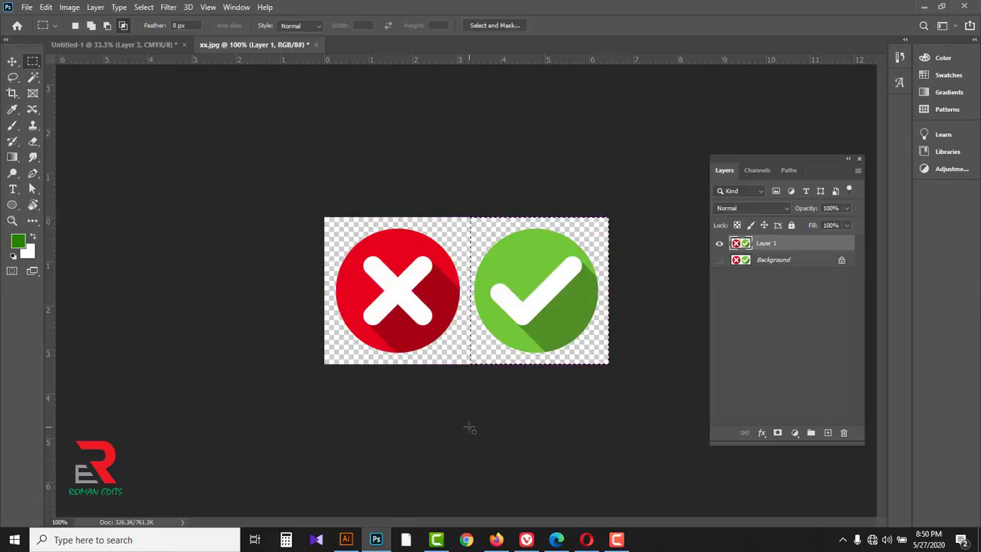
key(ctrl+c)
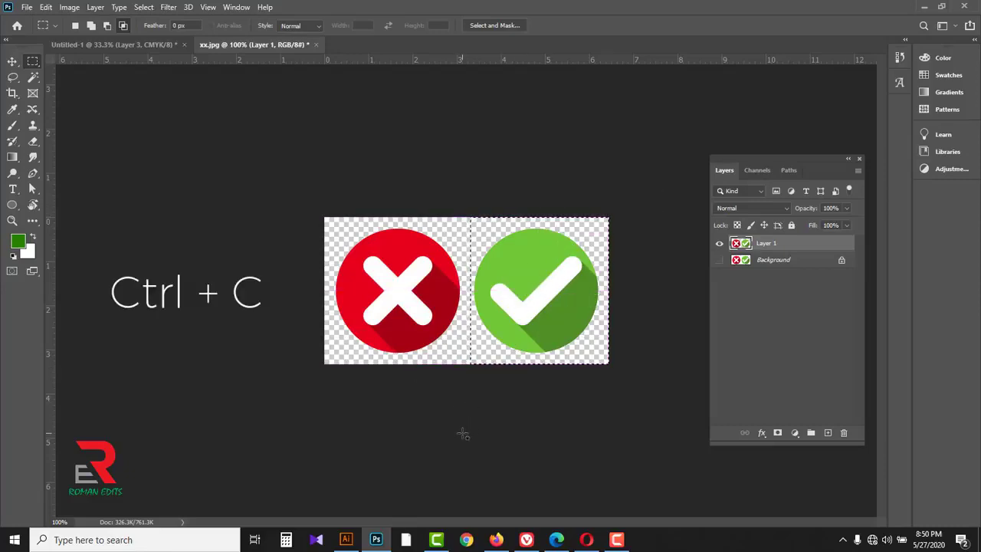
click(141, 45)
key(ctrl+v)
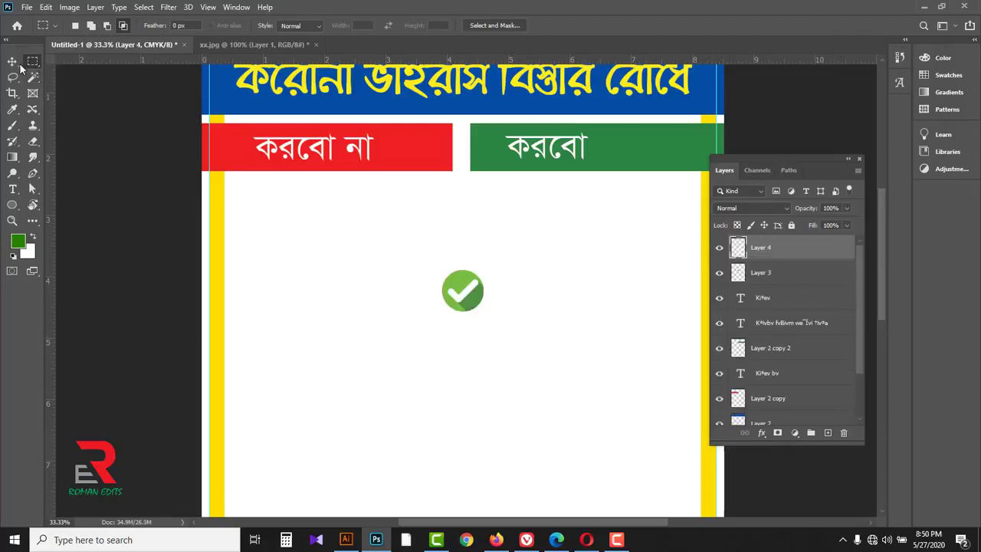
- Place the cross icon beside the red band's label and the check icon beside the green band's label
drag(18, 66, 42, 69)
click(58, 68)
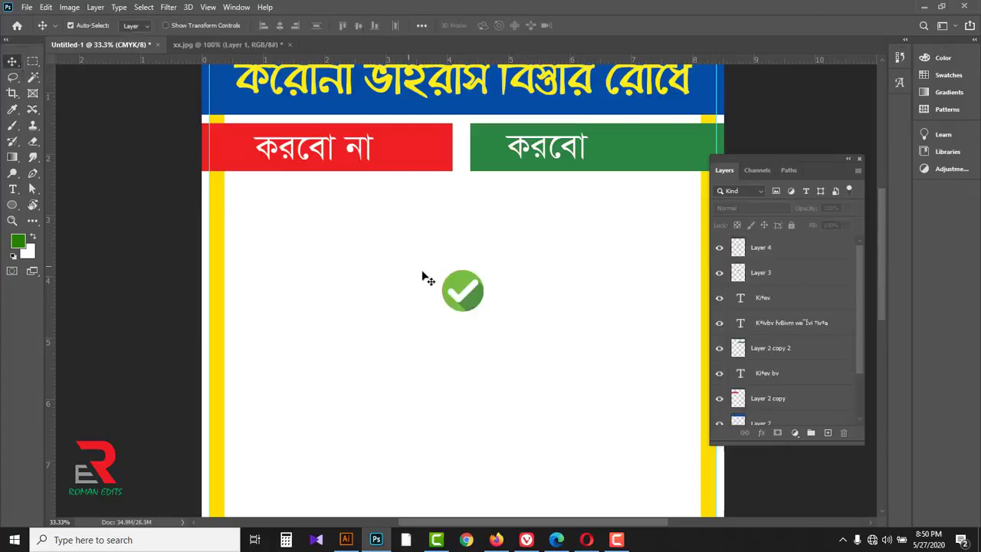
drag(466, 288, 526, 285)
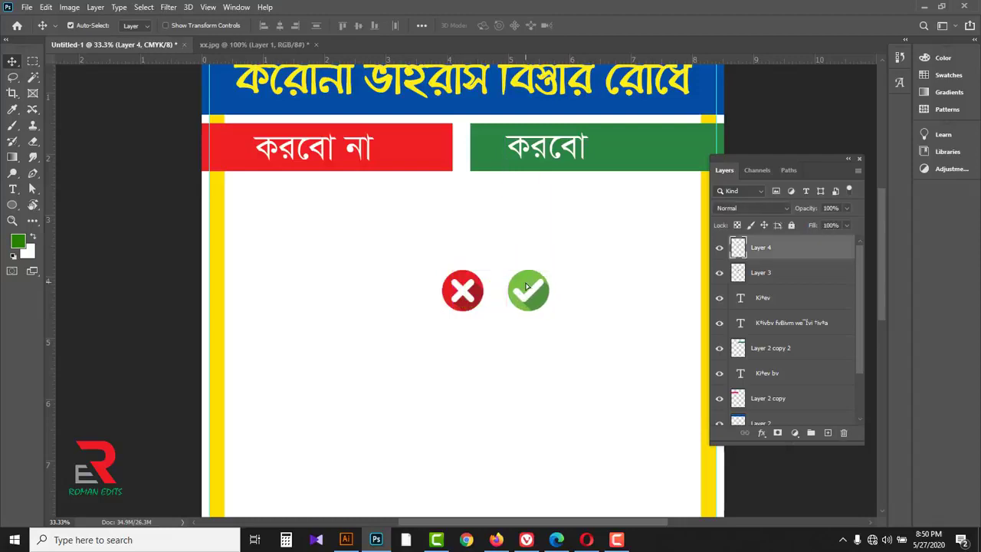
drag(464, 292, 405, 147)
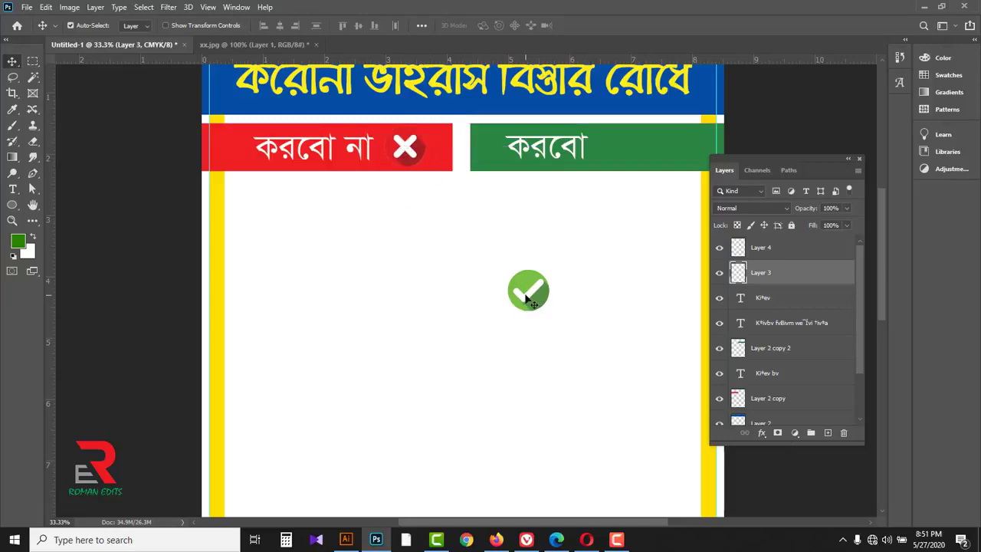
drag(528, 300, 624, 150)
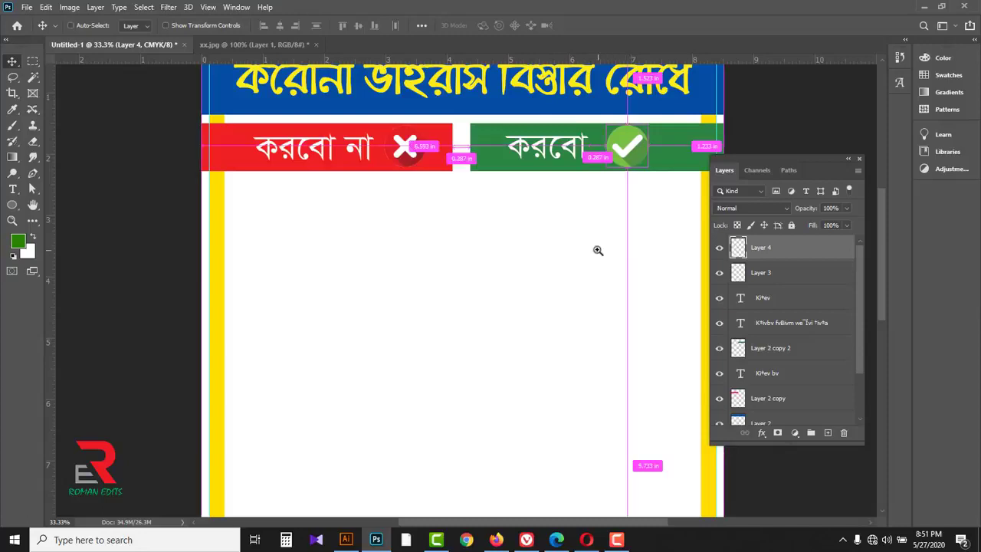
ctrl+alt+click(558, 246)
ctrl+alt+click(557, 247)
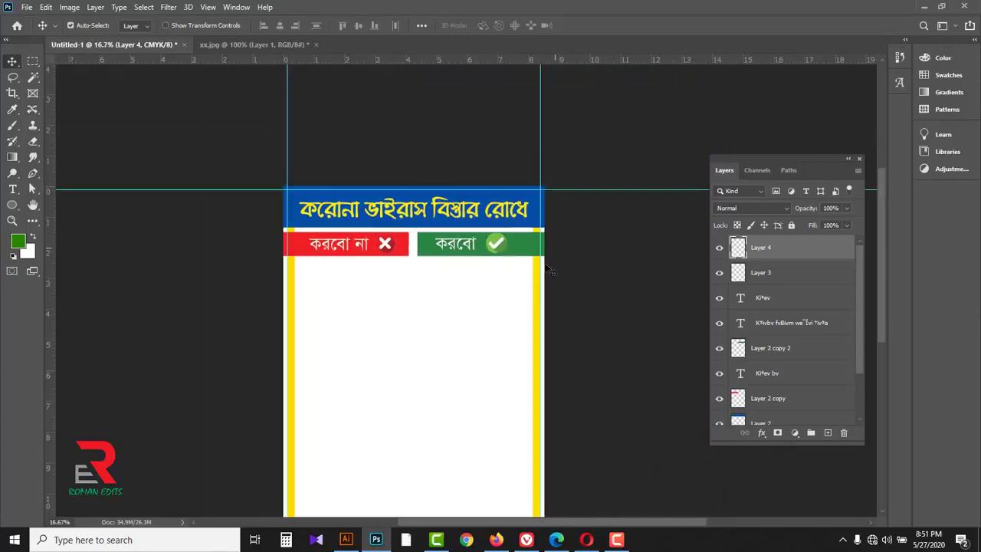
click(428, 322)
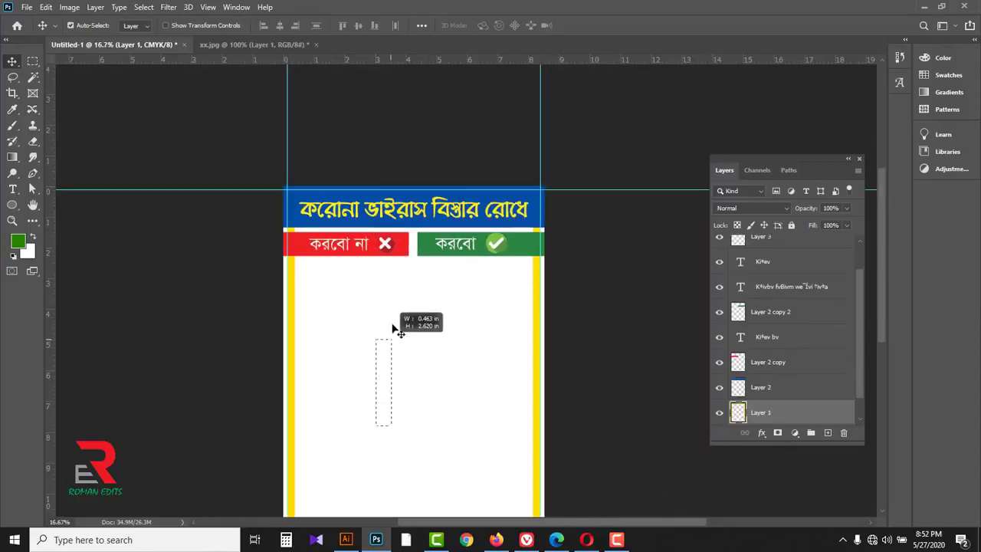
click(843, 540)
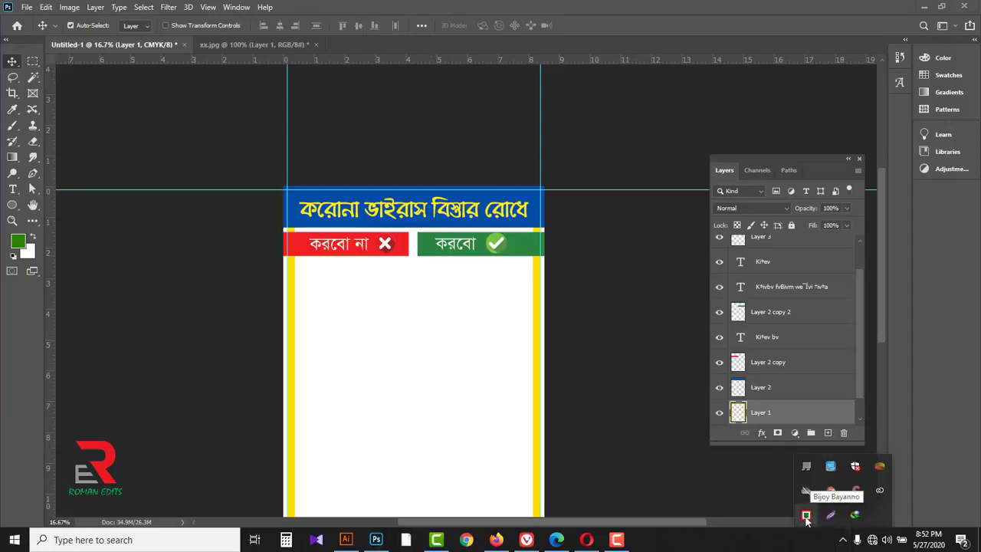
right_click(805, 518)
click(738, 476)
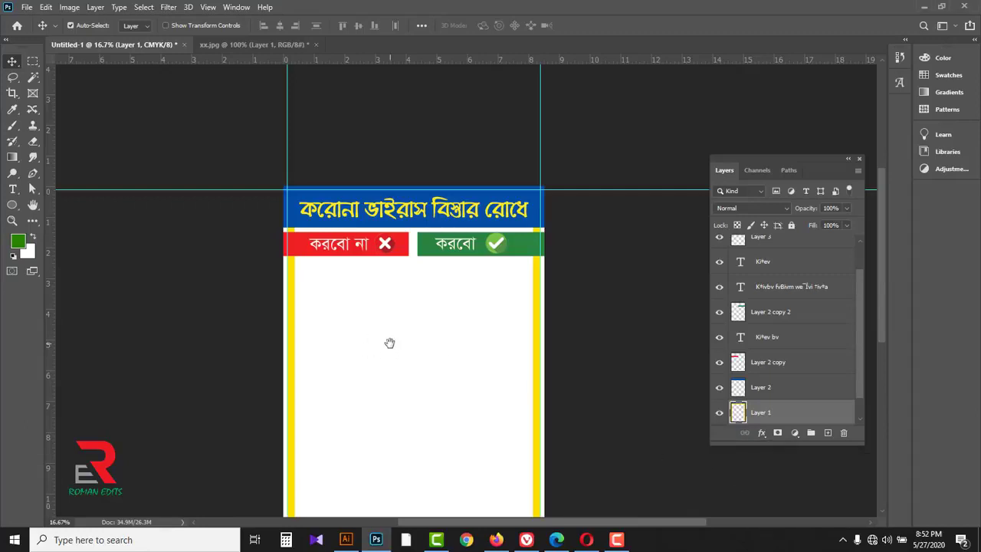
- Add a new empty layer above the check icon's layer
drag(401, 335, 402, 304)
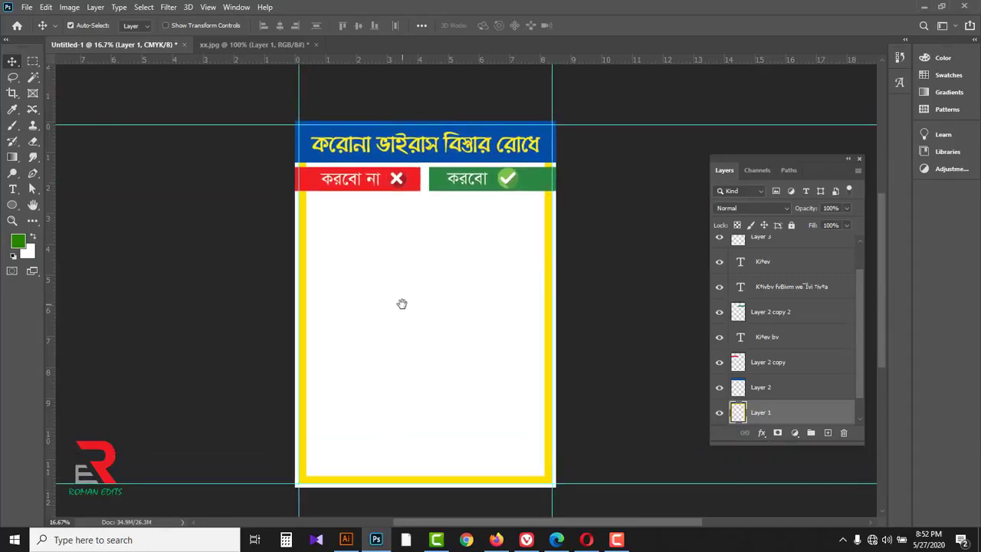
key(ctrl+shift+alt+n)
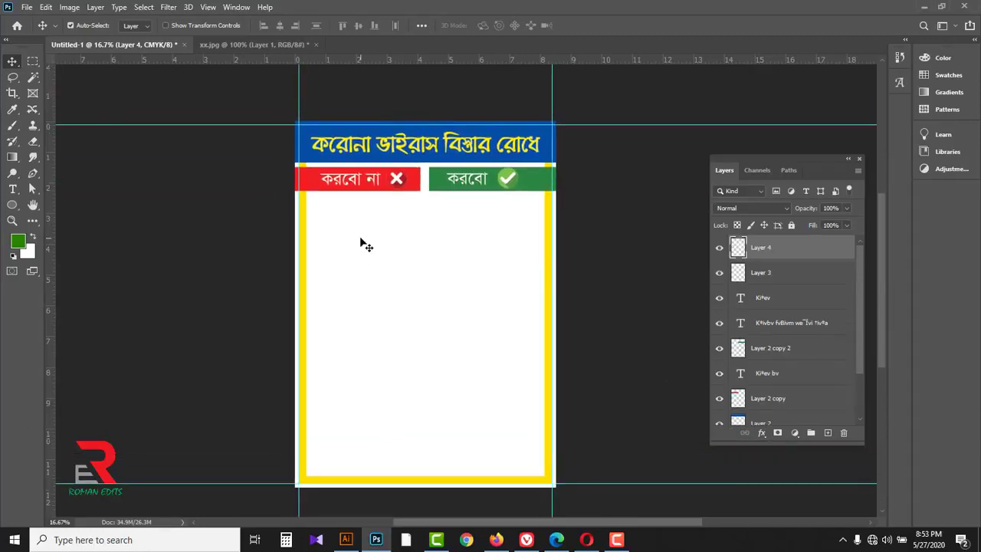
click(31, 64)
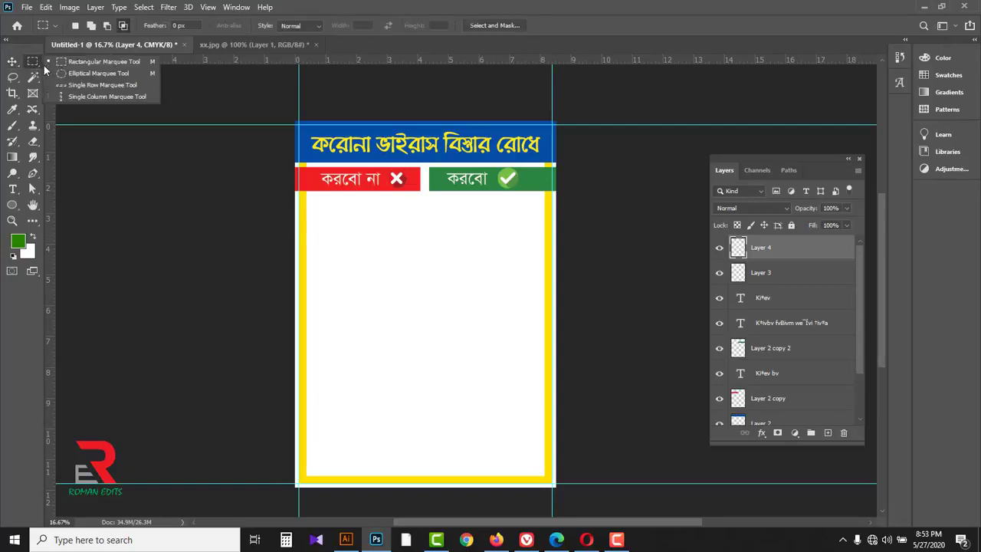
click(109, 64)
click(828, 432)
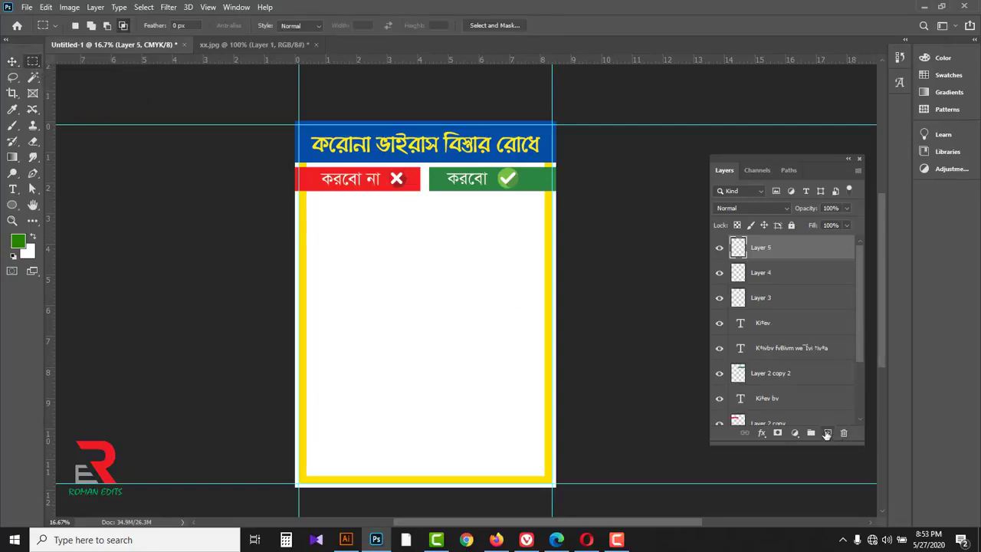
- Set the foreground color to a pale yellow with C 0, M 0, Y 25 and K 0
click(19, 242)
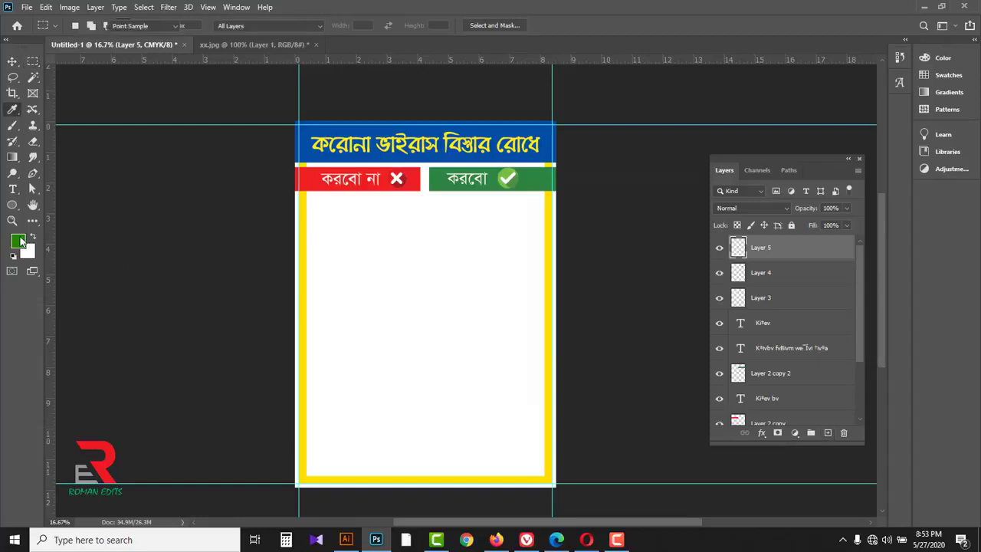
drag(685, 325, 685, 337)
drag(596, 213, 568, 200)
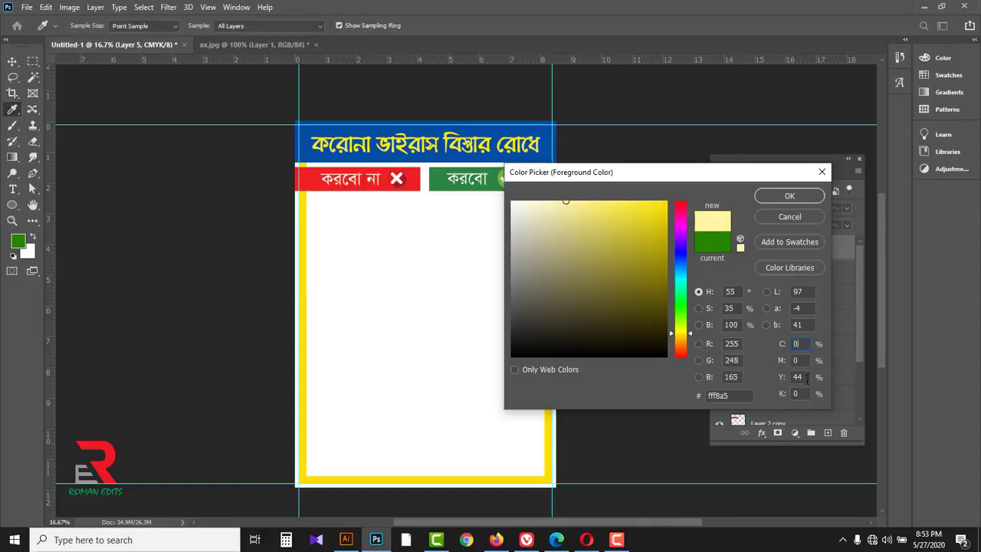
text(25)
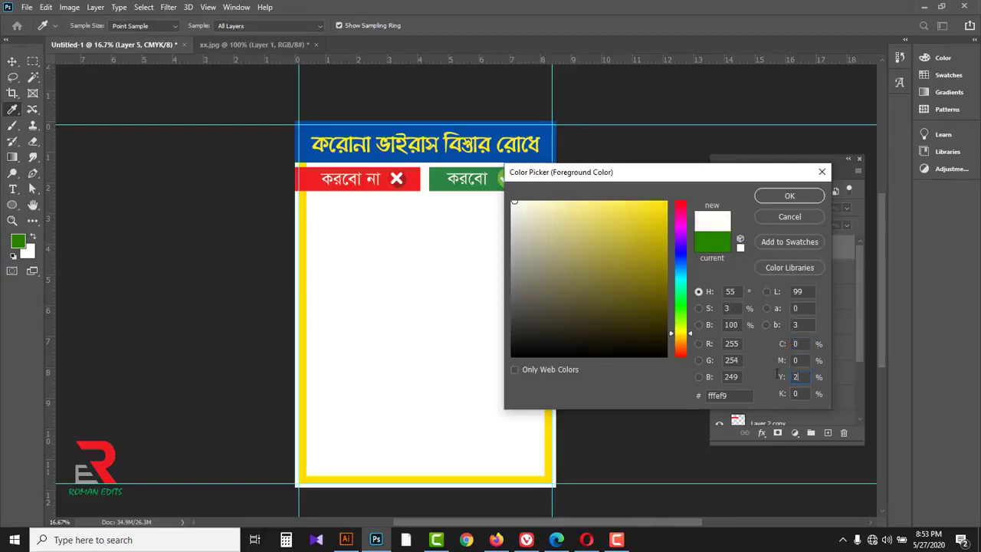
click(789, 196)
- Fill a thin rectangular strip just below the red band, matching its width, with the foreground color and deselect it
key(m)
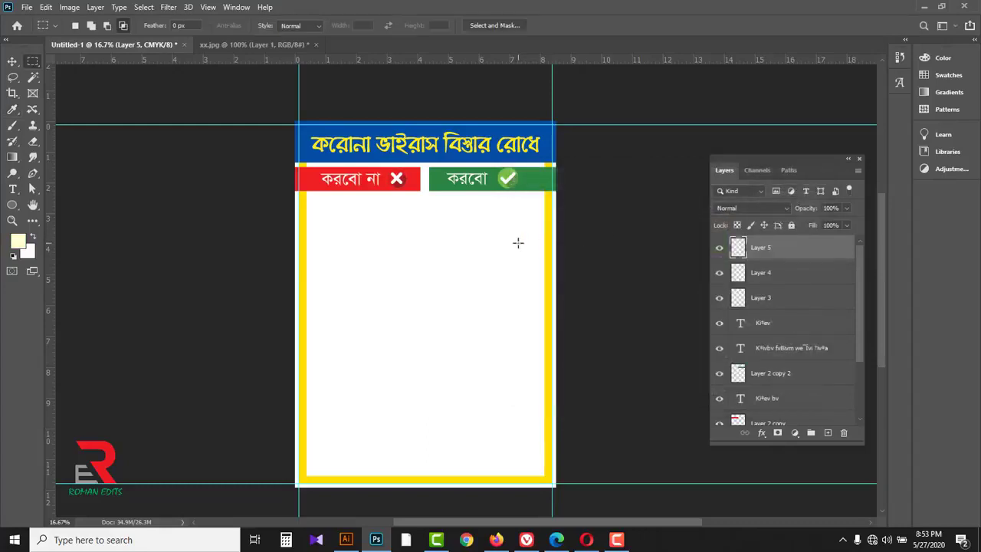
drag(296, 200, 421, 223)
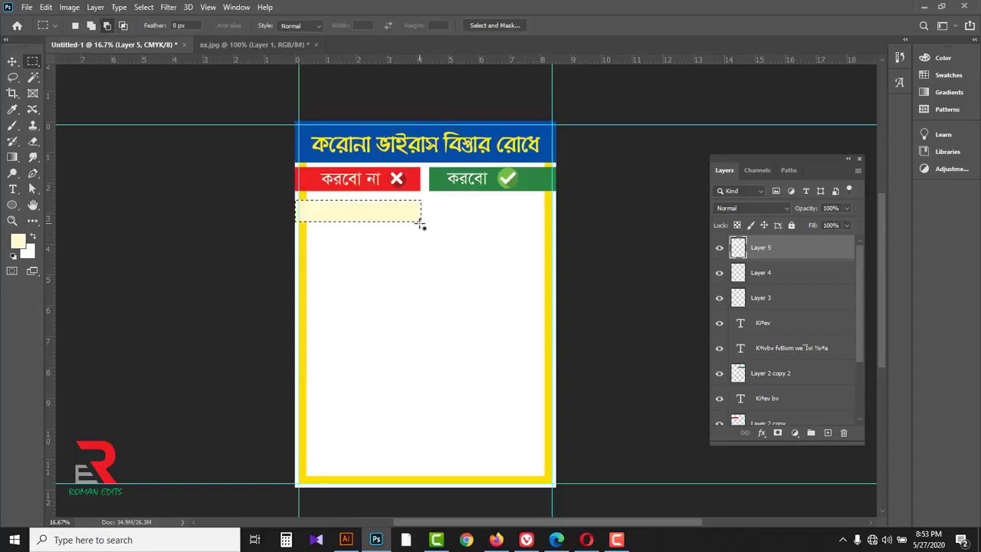
key(alt+BackSpace)
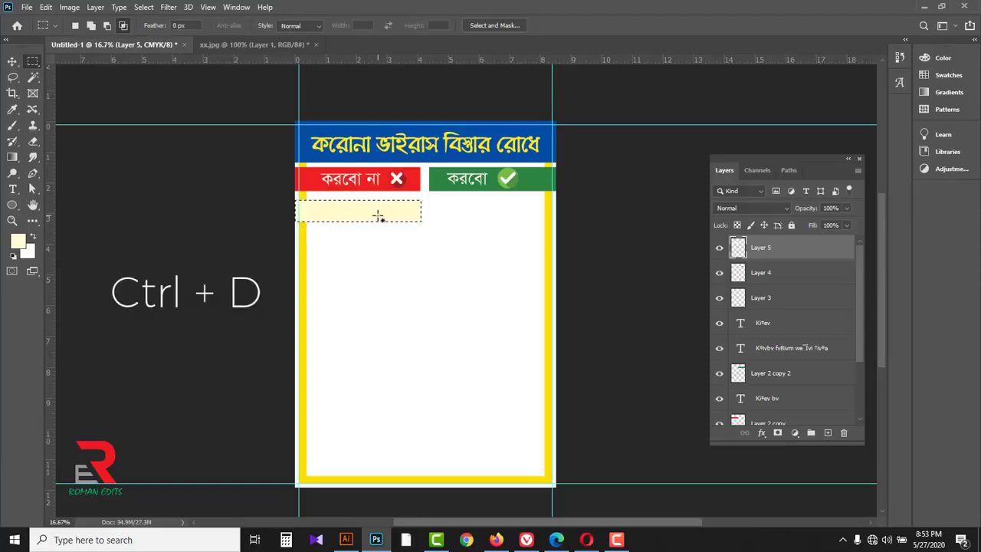
key(ctrl+d)
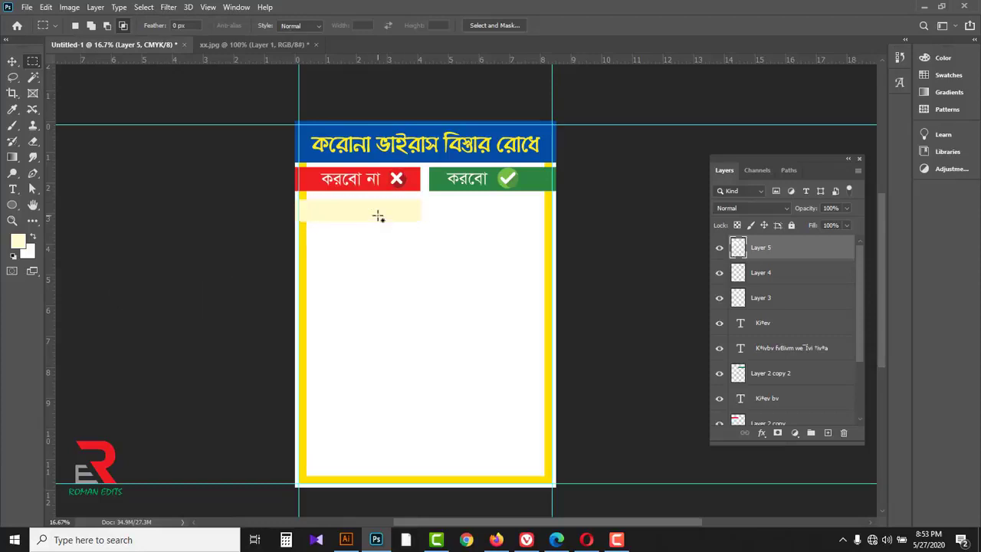
- Duplicate the pale yellow strip five times down the column under the red band and make the six strips slightly taller
click(12, 61)
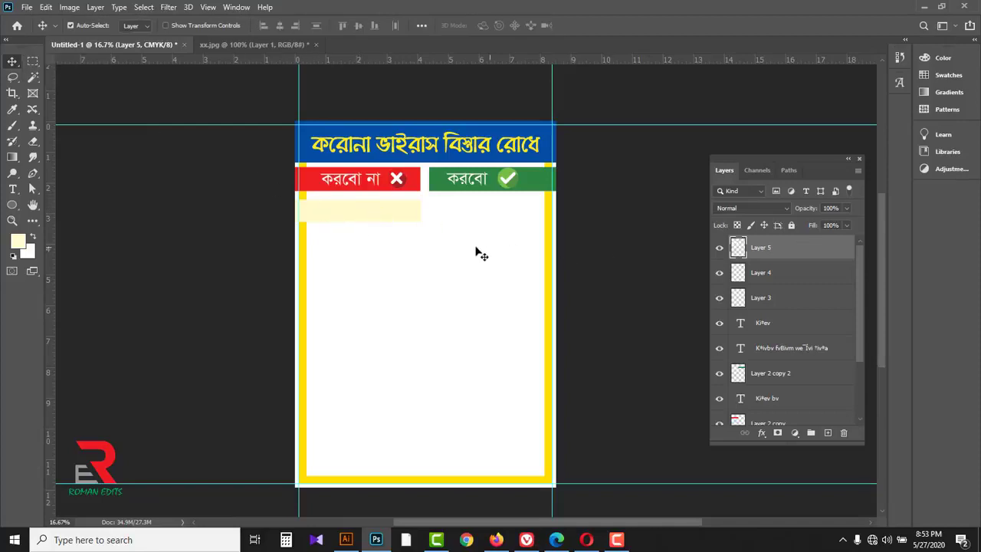
drag(372, 215, 375, 340)
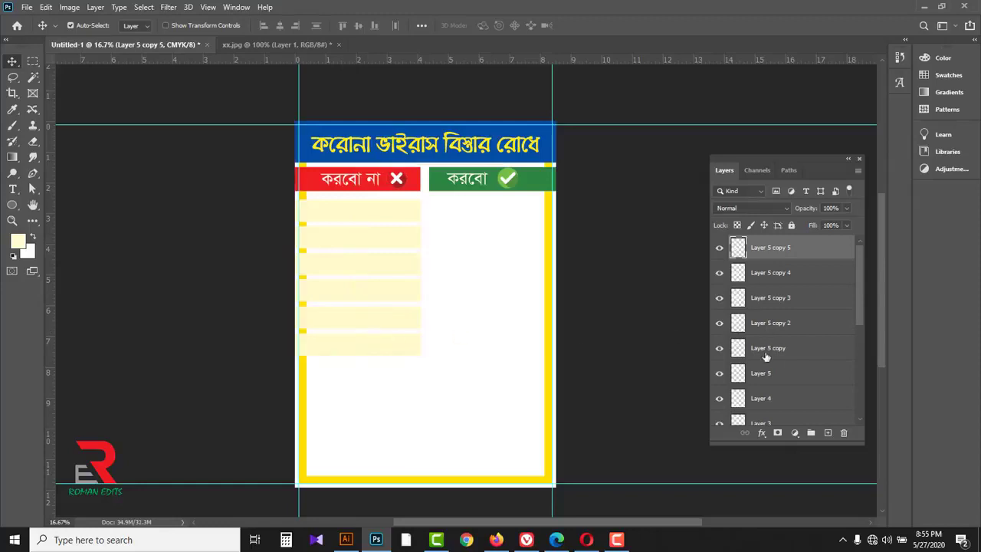
shift+click(801, 373)
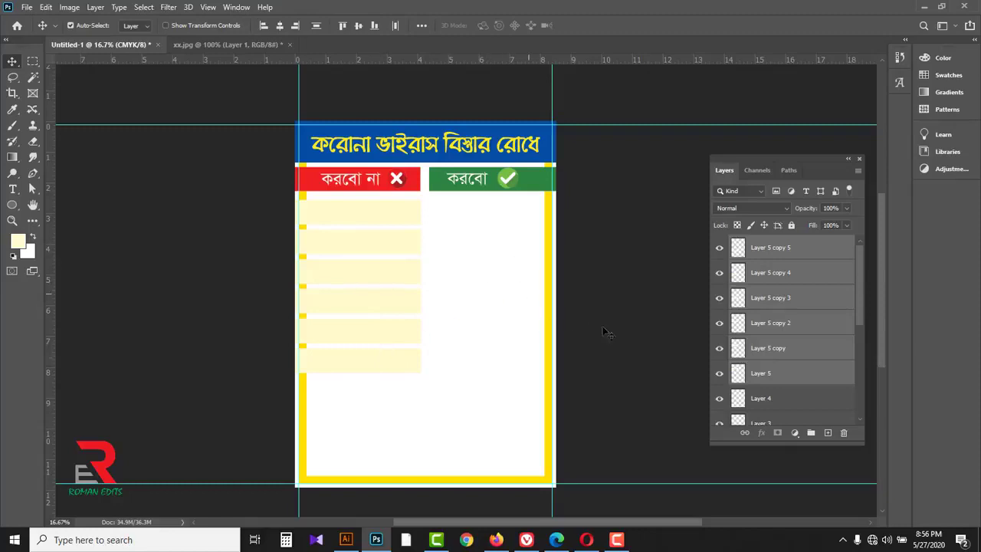
- Duplicate the six pale yellow strips and move the copies under the green band, aligned with its edges
drag(818, 381, 829, 433)
key(ctrl+t)
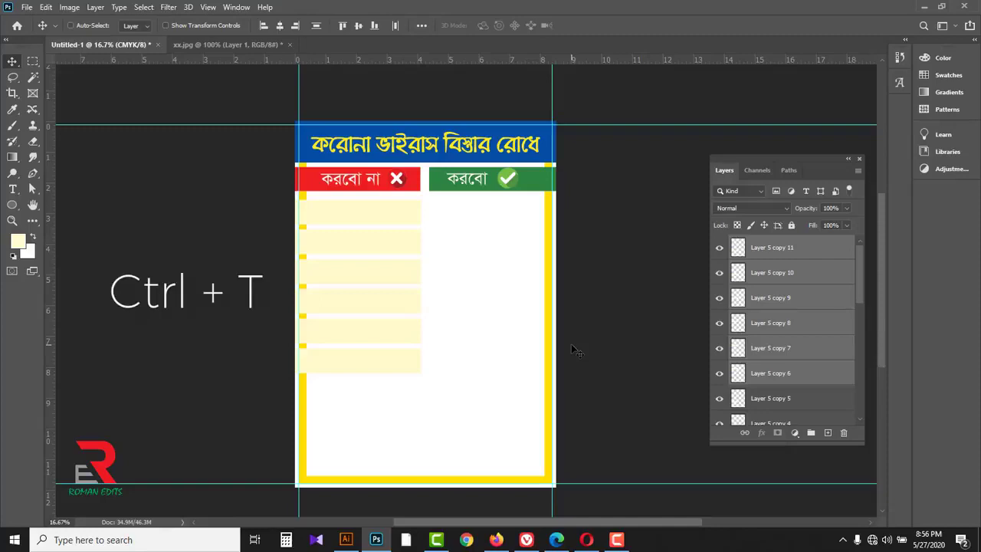
drag(386, 247, 520, 257)
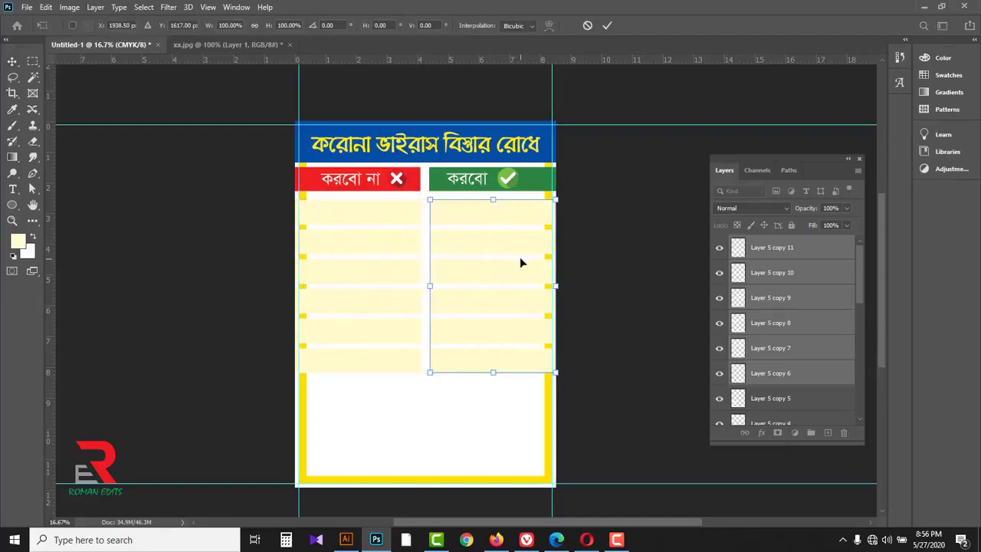
click(607, 26)
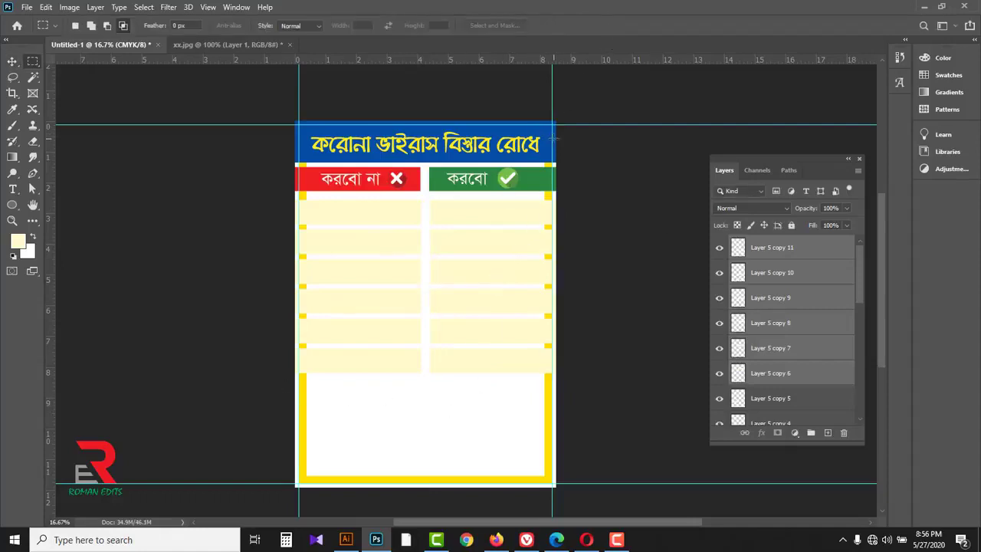
click(11, 61)
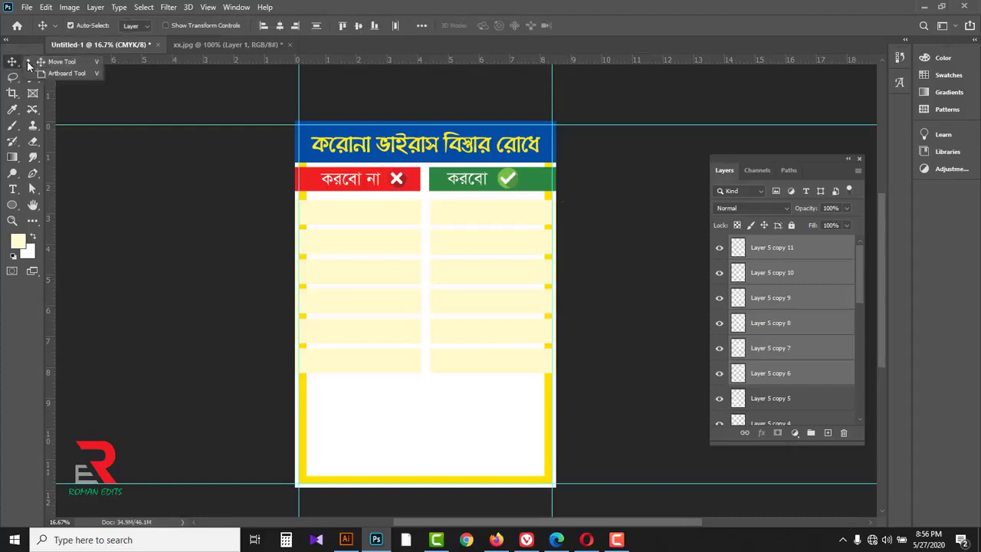
- Duplicate the blue title band and place the copy directly below the last pale yellow rows, aligned with the original
click(308, 140)
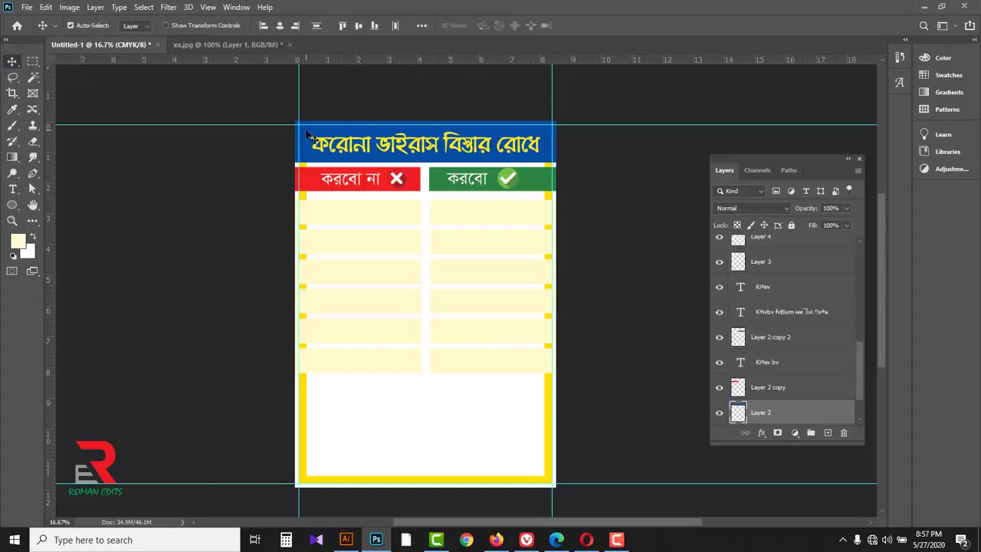
click(720, 414)
click(720, 414)
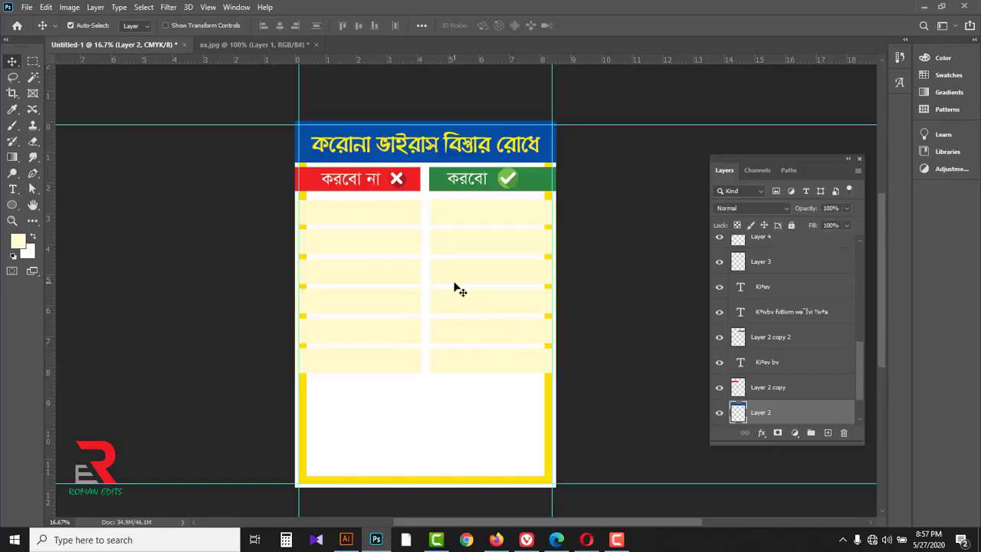
drag(307, 158, 309, 414)
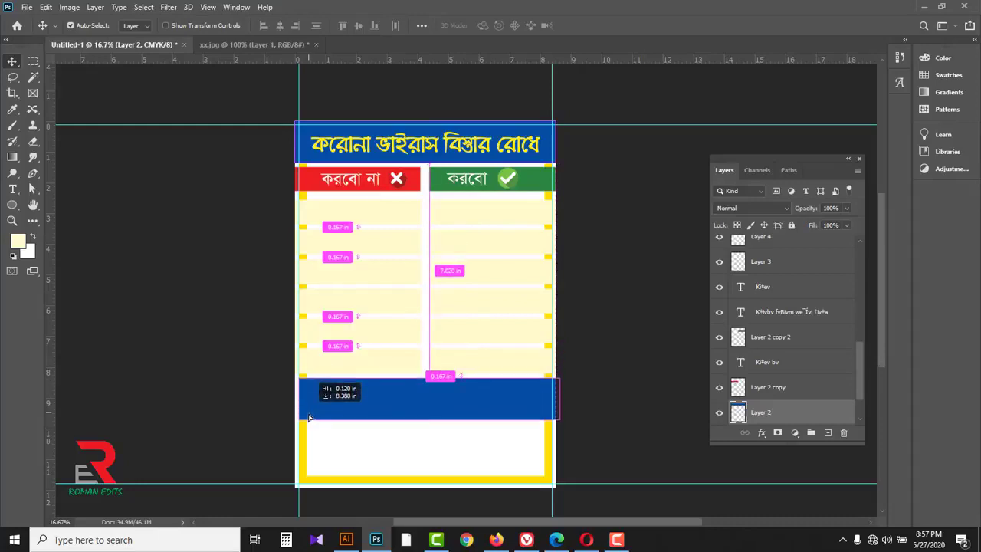
key(ctrl+j)
- Reduce the height of the copied blue band from its lower and upper edges, keeping its full width
key(ctrl+t)
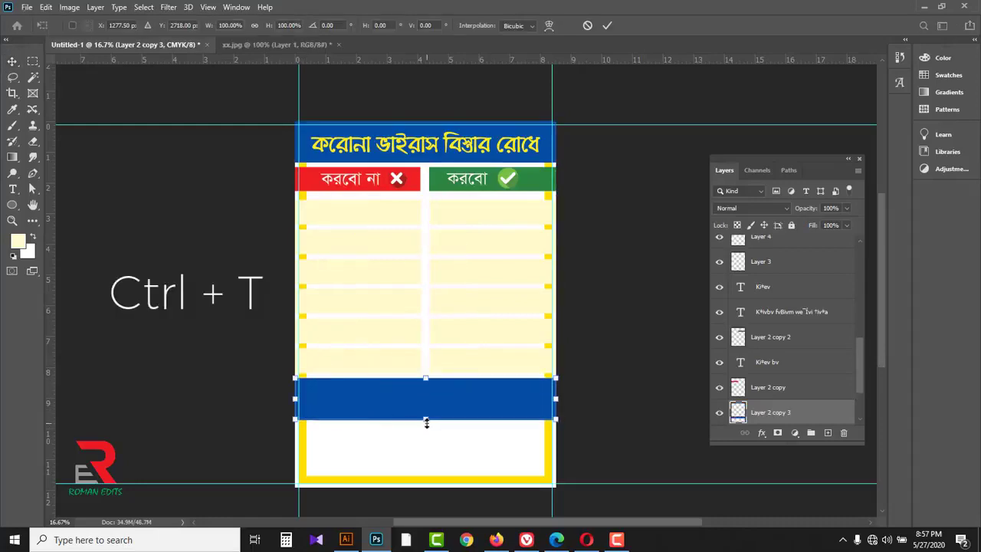
drag(426, 423, 424, 415)
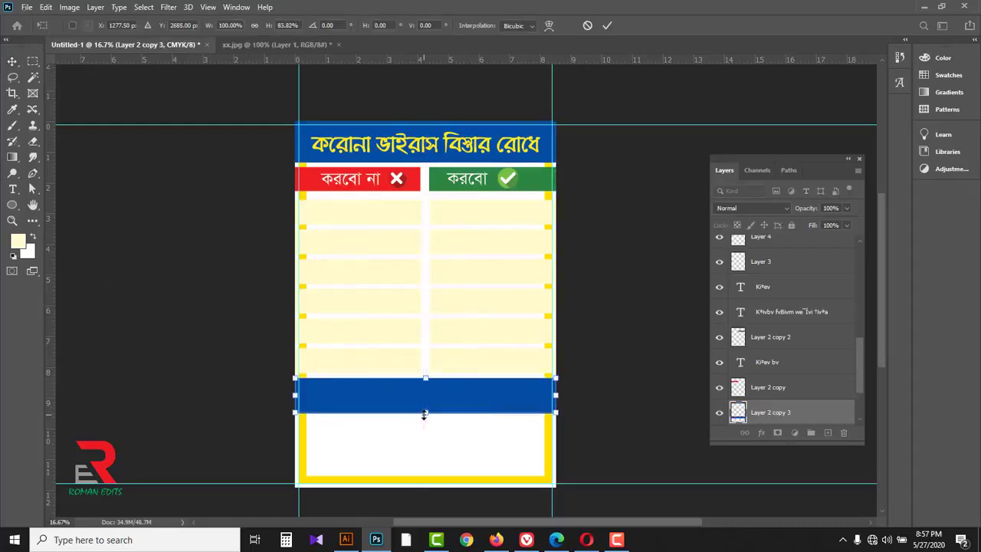
drag(426, 378, 425, 377)
click(607, 25)
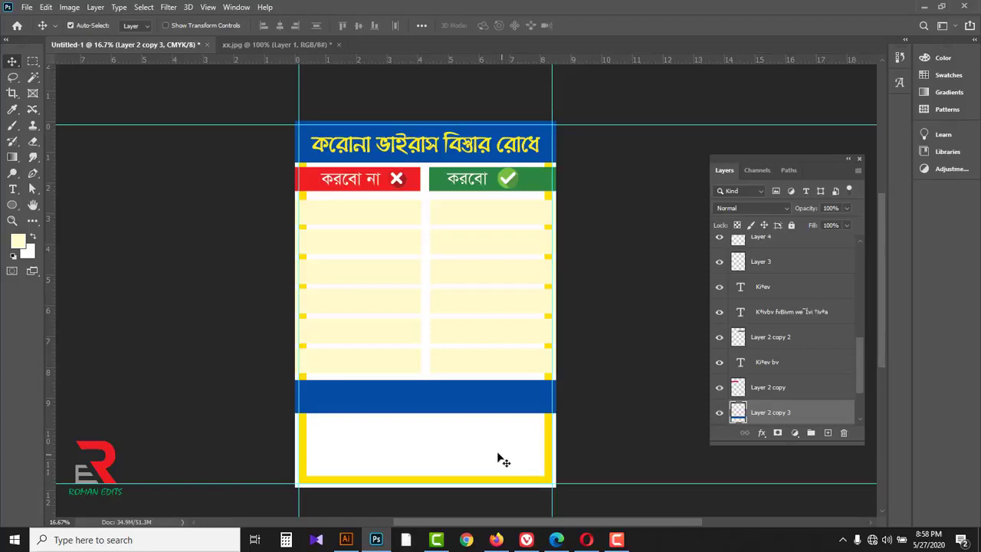
- Open the logo image and bring the SAC logo into the poster's white area below the lower blue band
click(26, 7)
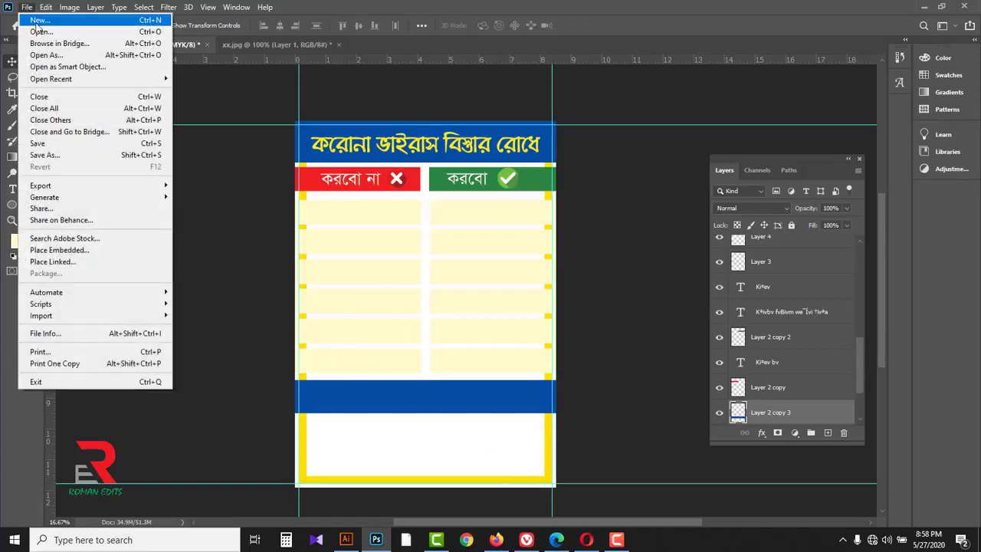
click(40, 33)
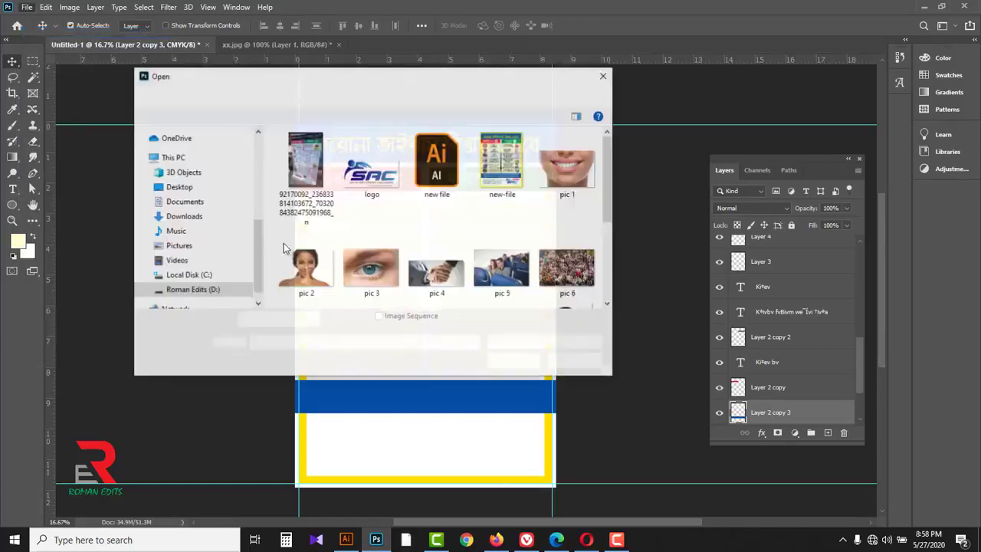
click(371, 174)
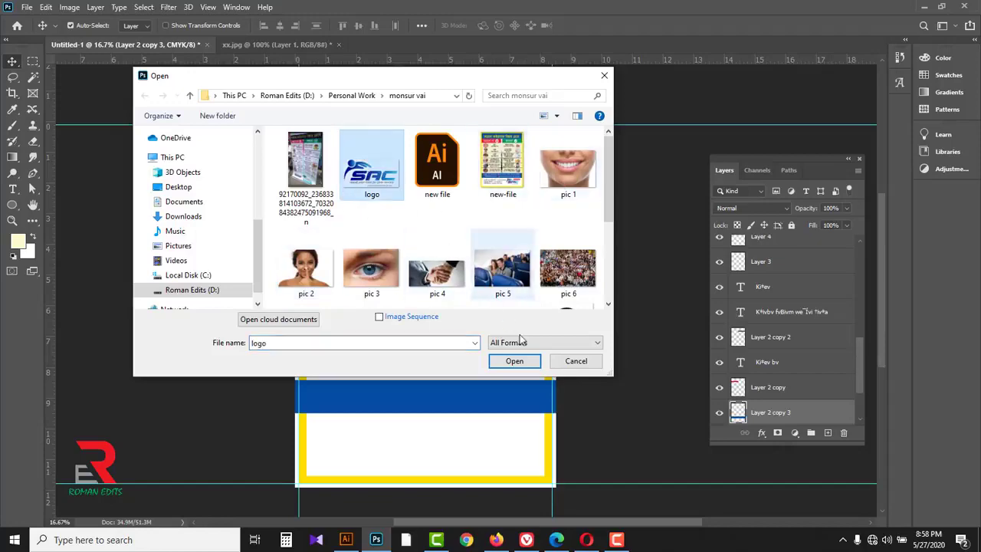
click(514, 361)
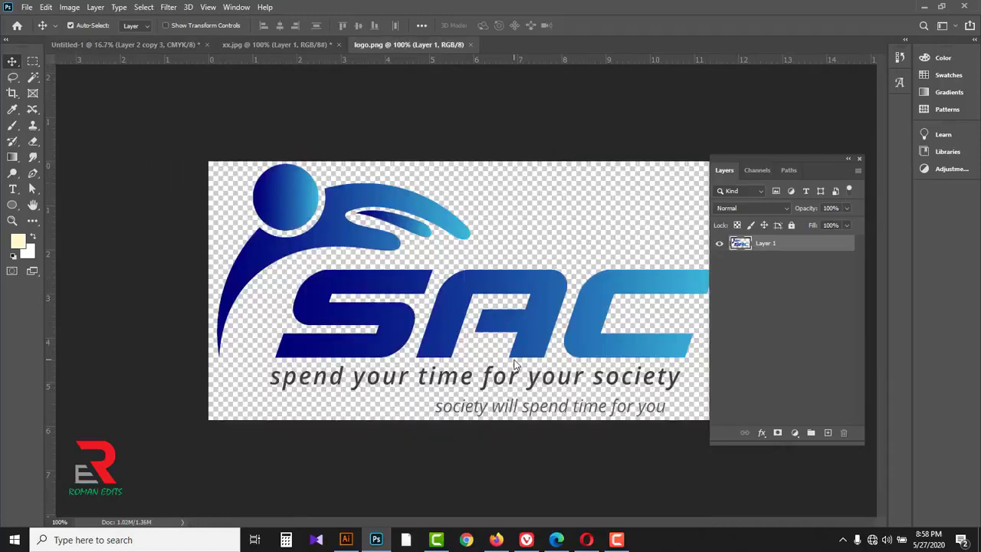
drag(316, 290, 457, 448)
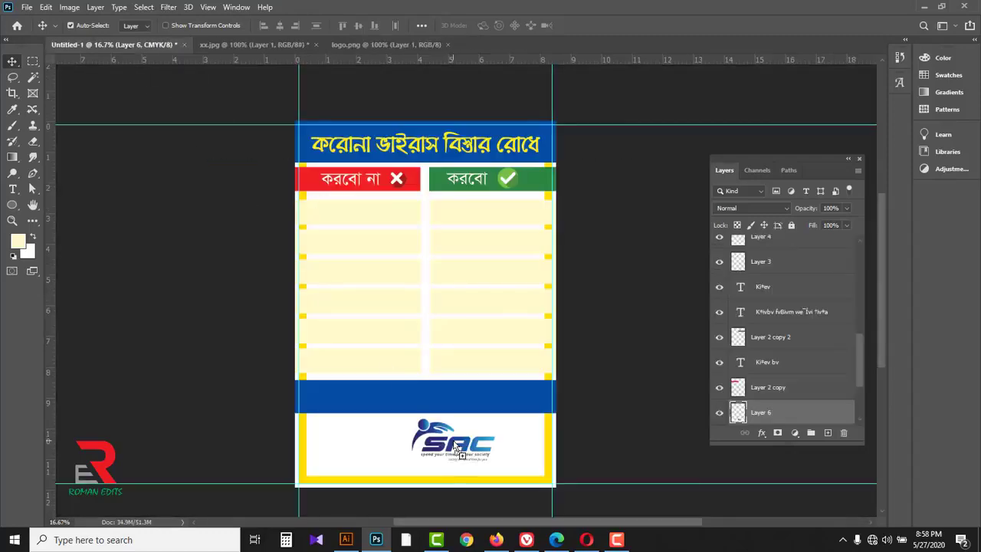
- Move the SAC logo toward the right side of the white area and enlarge it to about 110%
ctrl+click(518, 449)
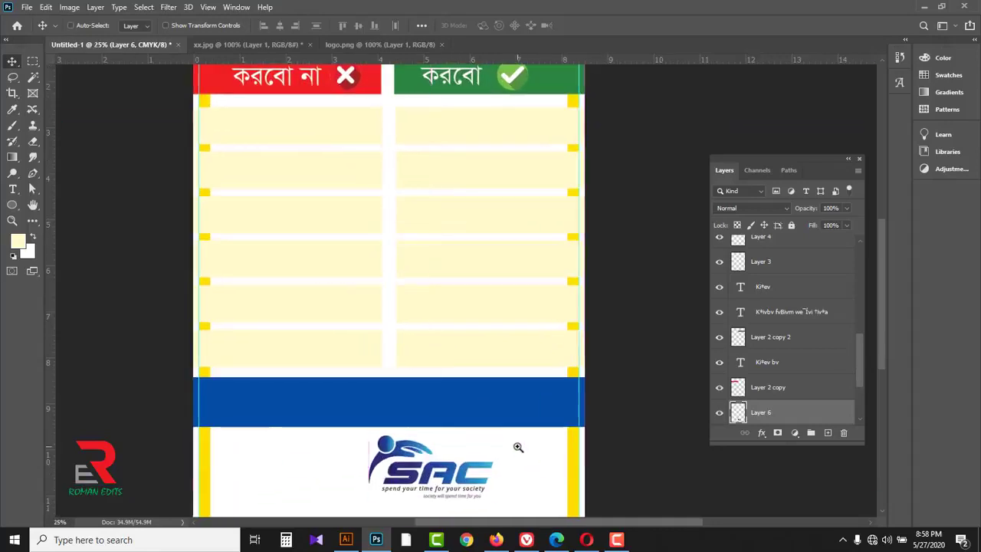
ctrl+click(518, 447)
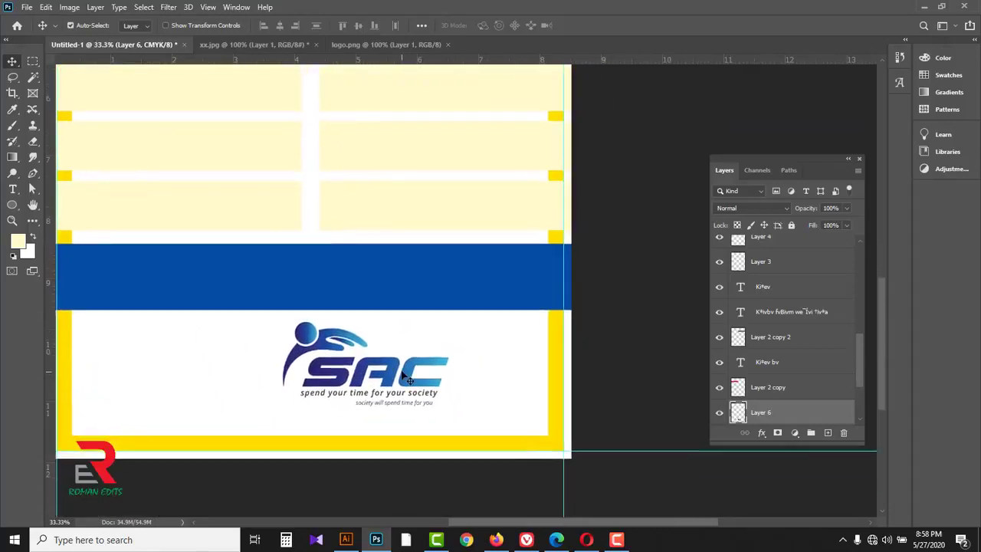
drag(411, 381, 473, 393)
key(ctrl+t)
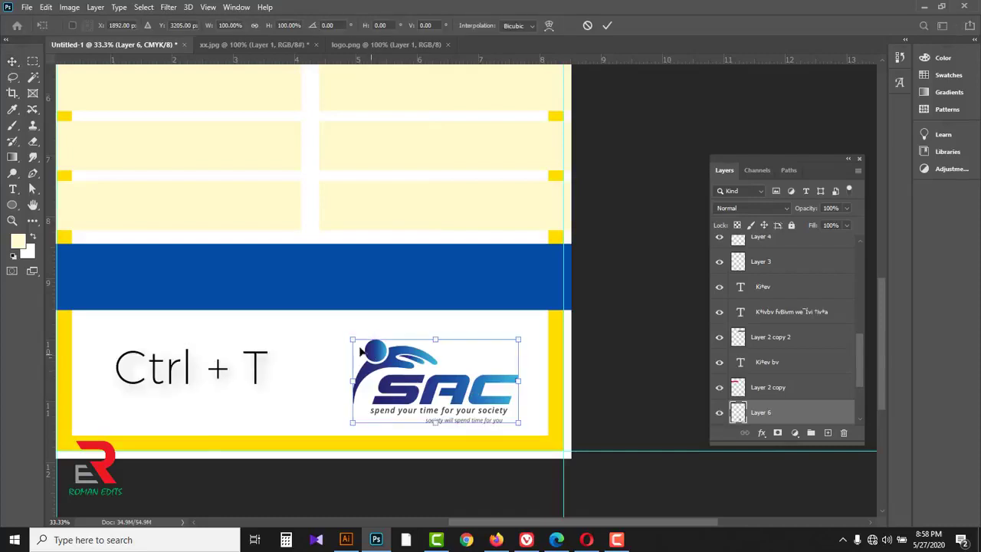
drag(352, 339, 342, 334)
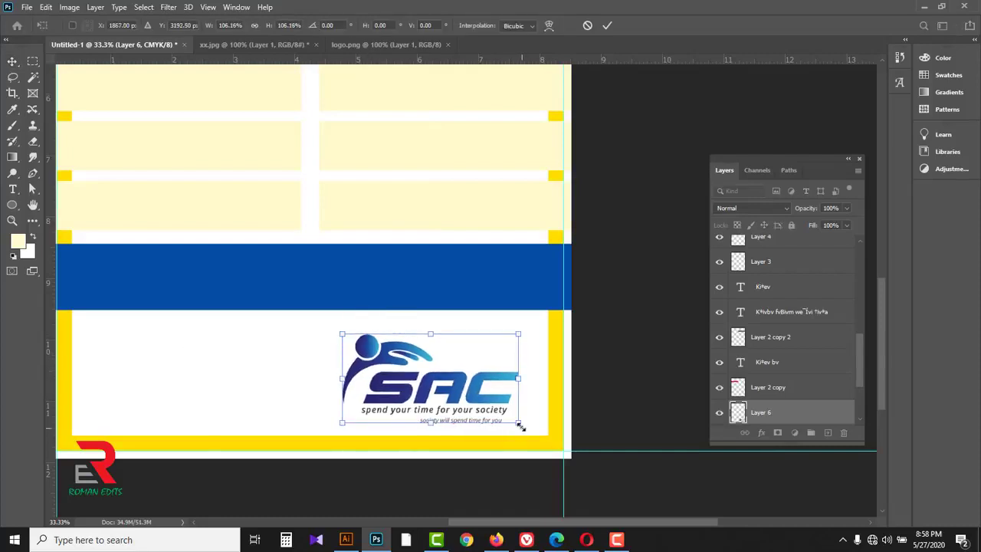
drag(520, 426, 526, 427)
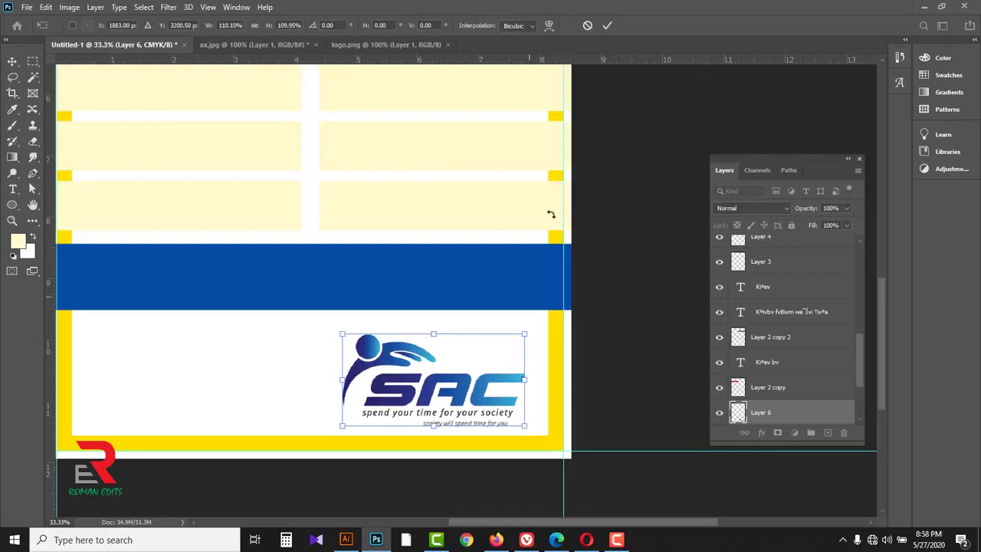
click(607, 26)
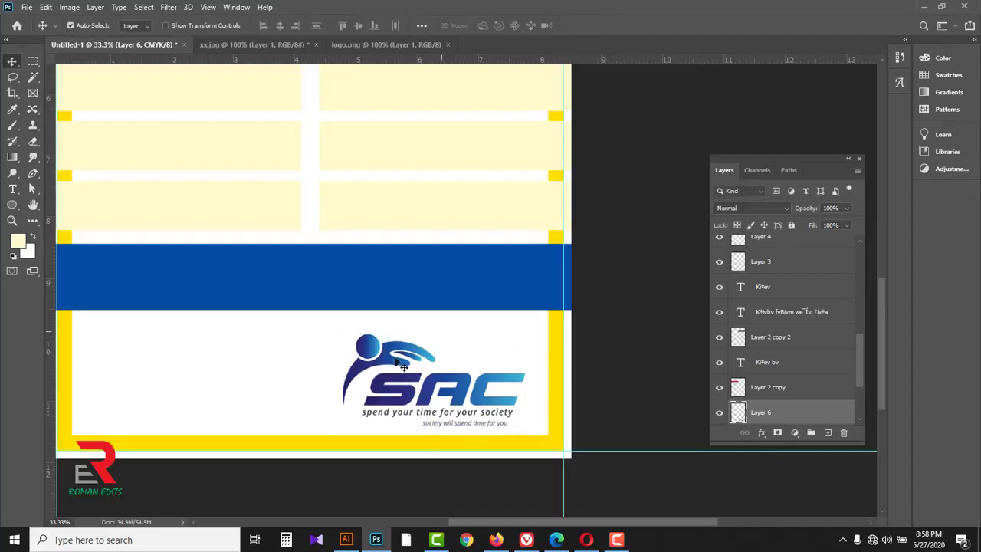
- Draw a rounded rectangle about 502 × 114 px with a 25 px corner radius at the logo's upper right
click(12, 204)
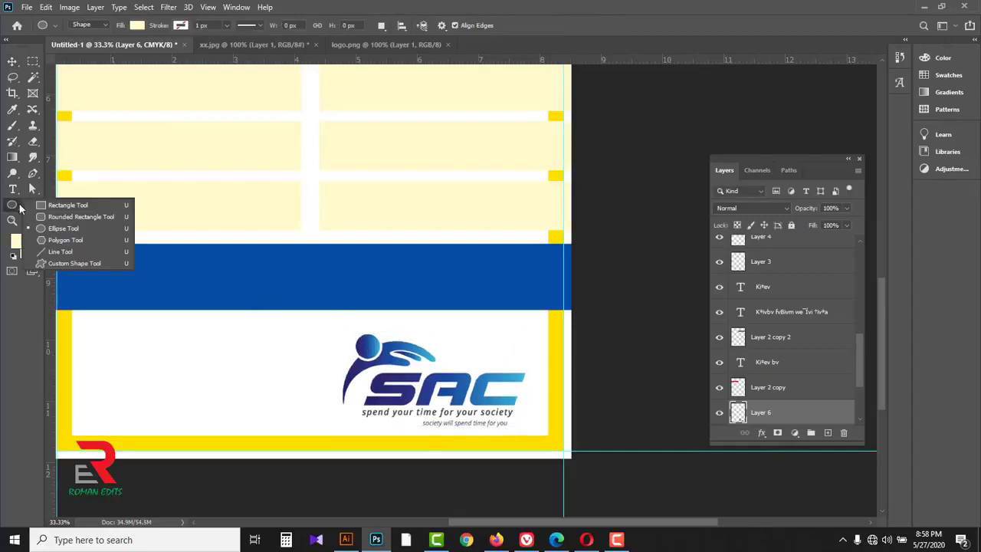
click(67, 219)
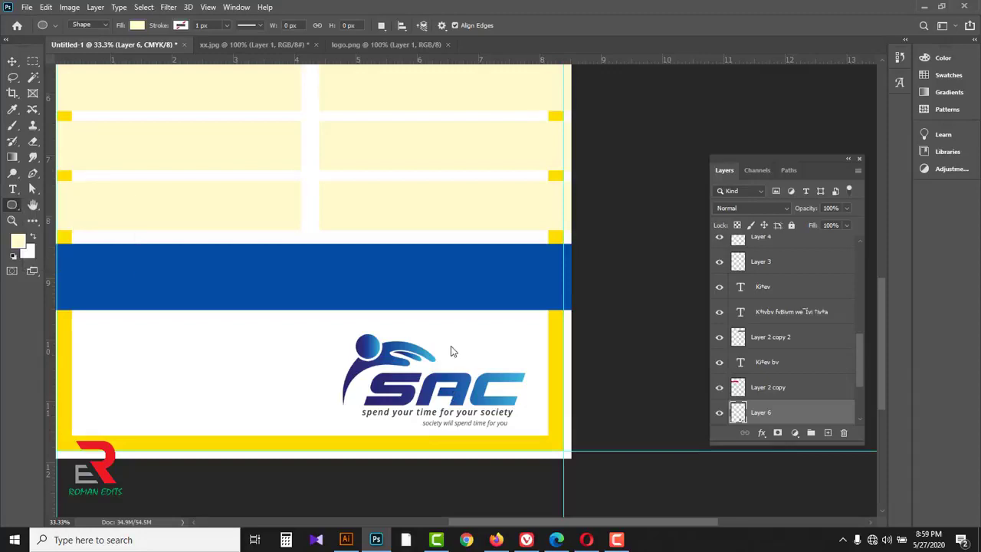
drag(438, 332, 540, 355)
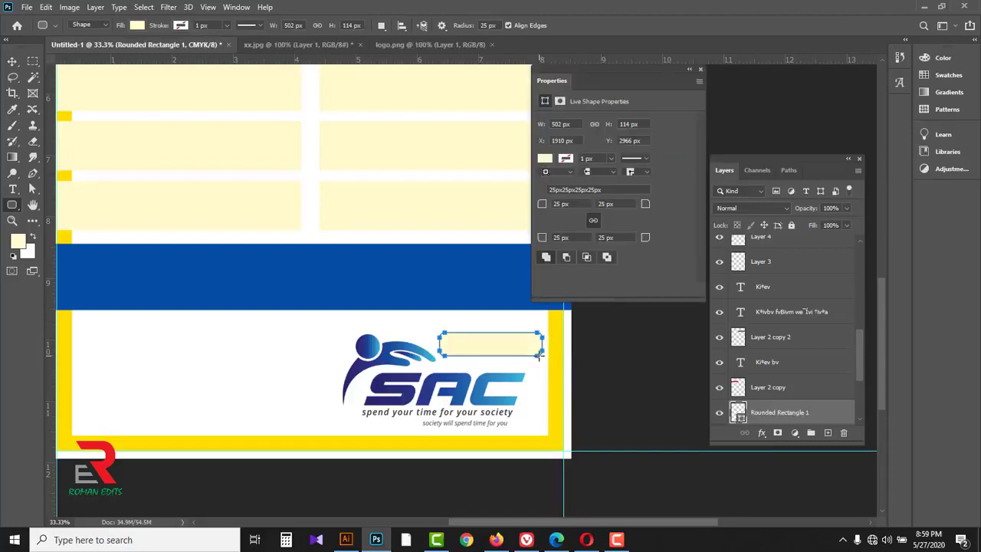
click(701, 70)
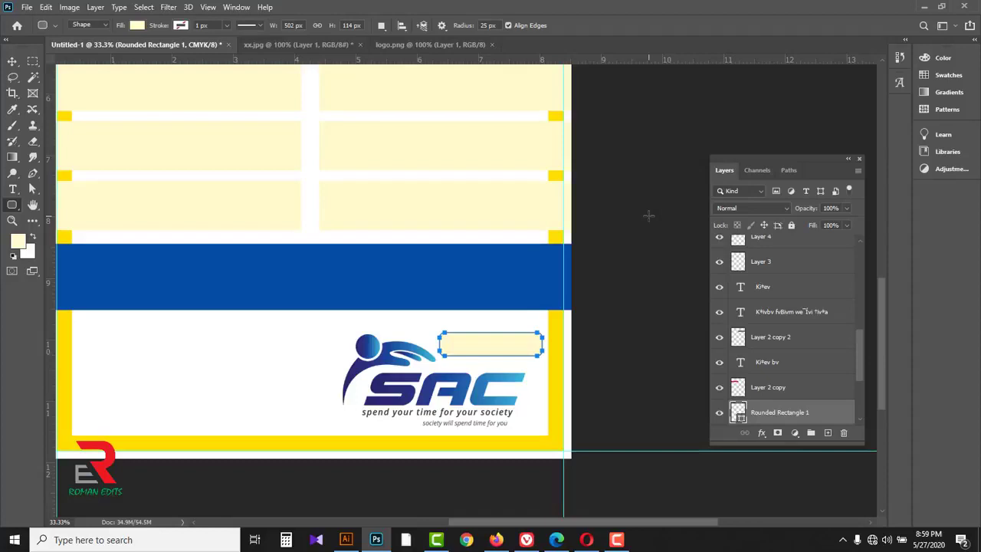
- Convert the rounded rectangle's path to a selection and replace its shape layer with a new empty layer
key(ctrl+Return)
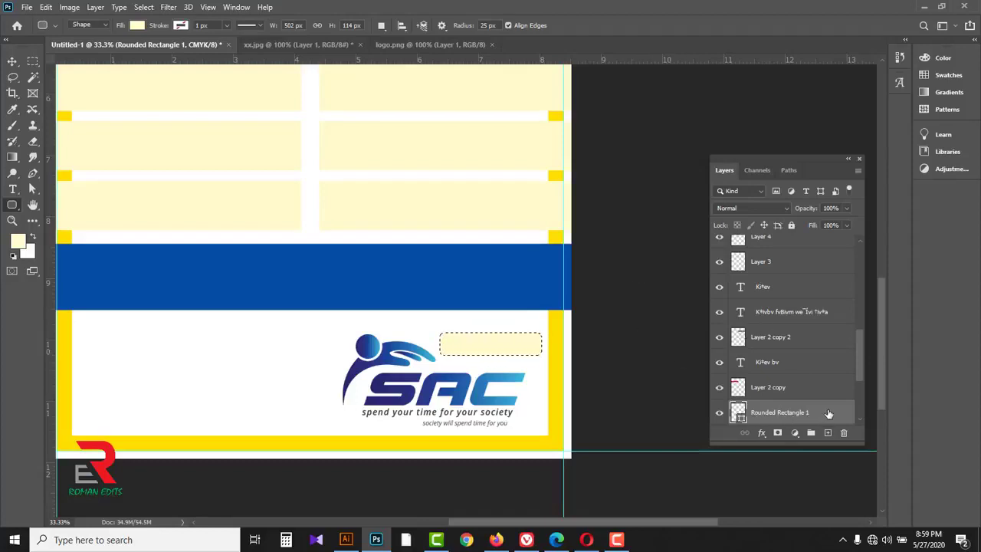
click(828, 432)
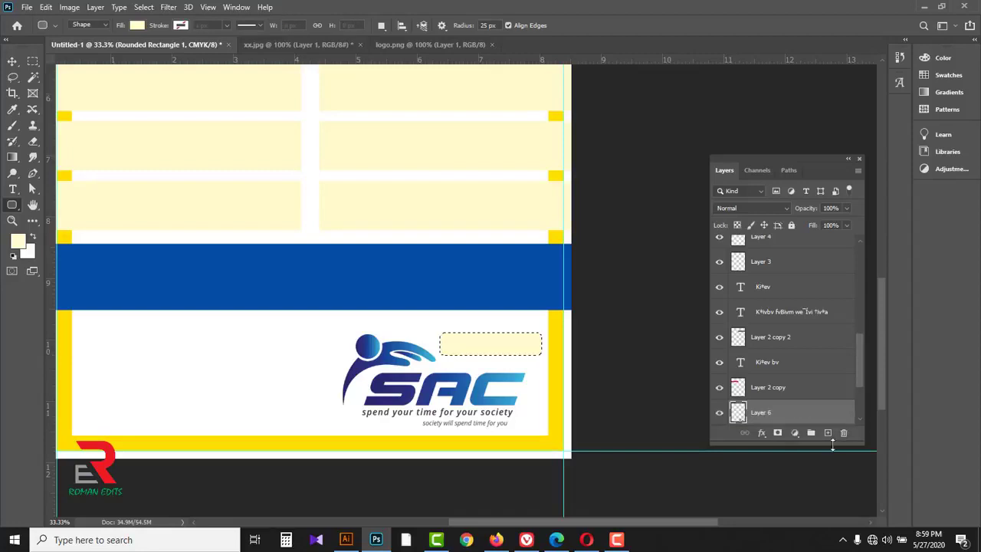
click(828, 433)
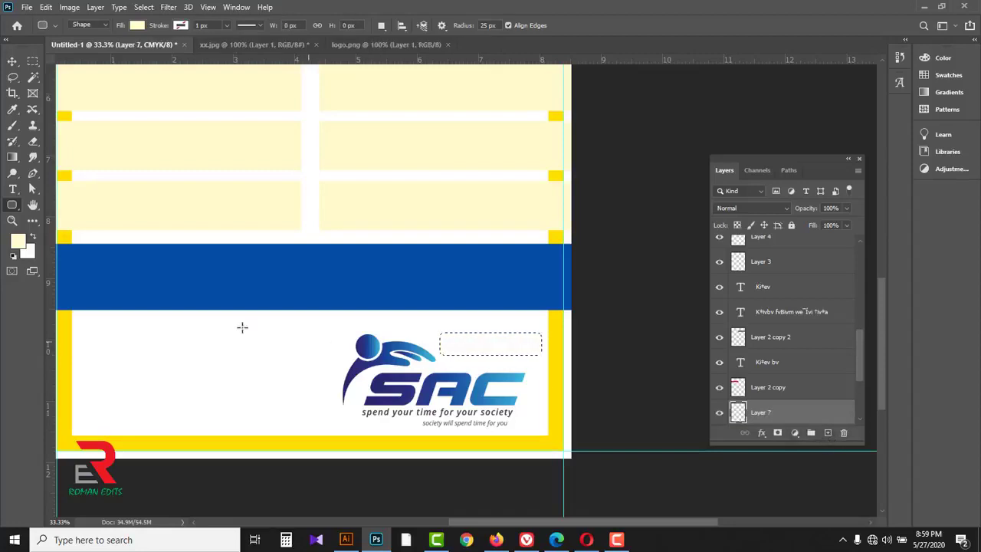
- Set the foreground color to pure red ff0000, fill the rounded selection with it and deselect
click(17, 241)
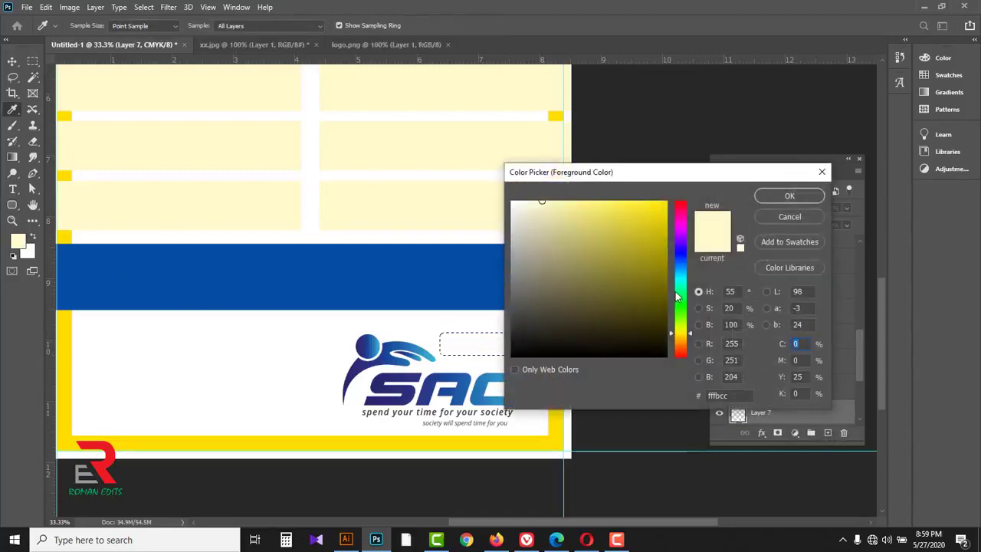
click(680, 355)
click(667, 198)
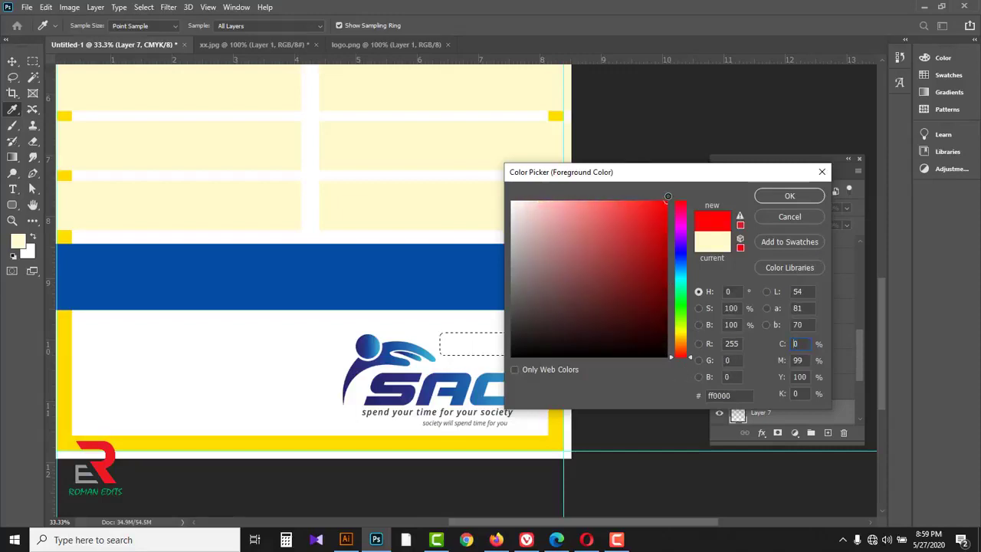
click(790, 195)
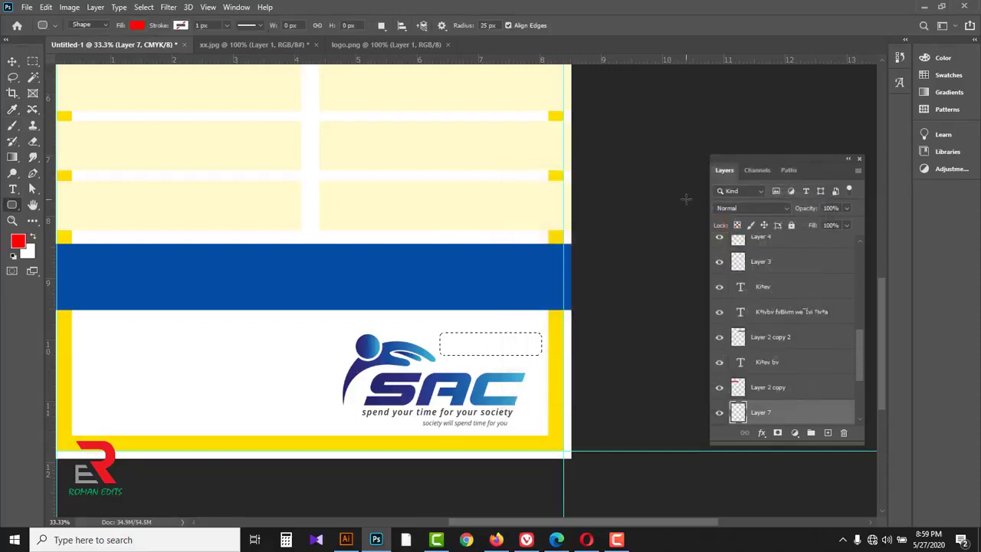
key(alt+BackSpace)
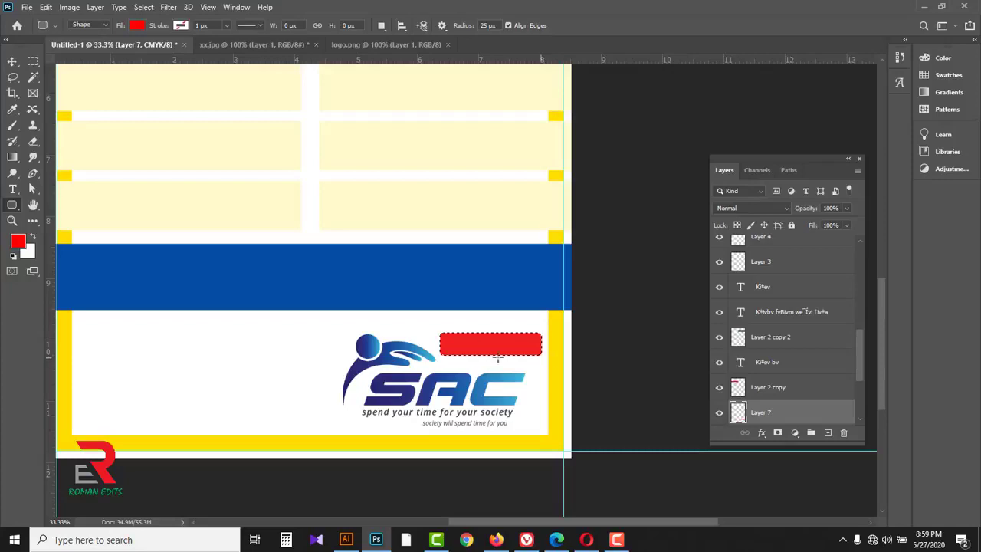
key(ctrl+d)
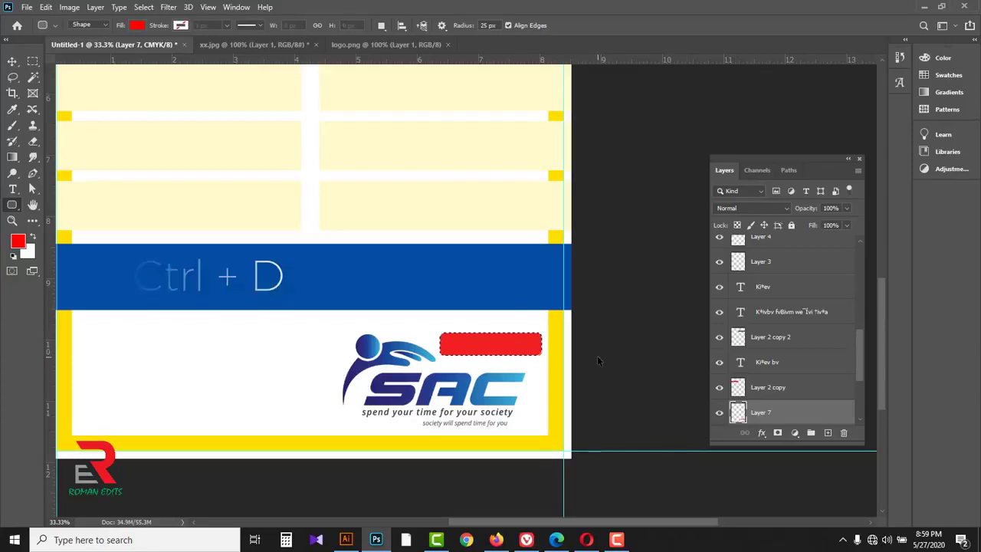
- Activate the Type tool with the SutonnyMJ font and switch the keyboard input to Bijoy Classic
click(13, 189)
click(66, 189)
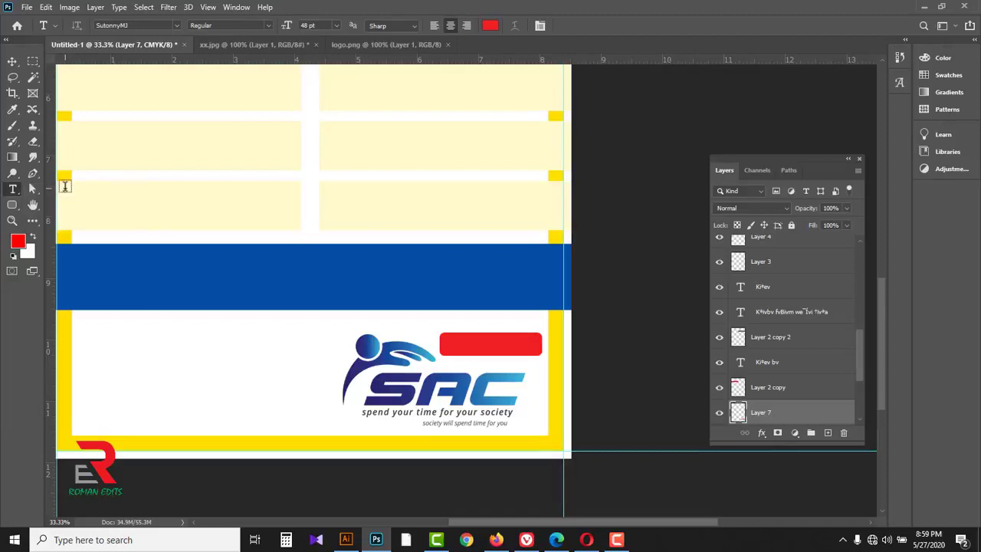
click(178, 26)
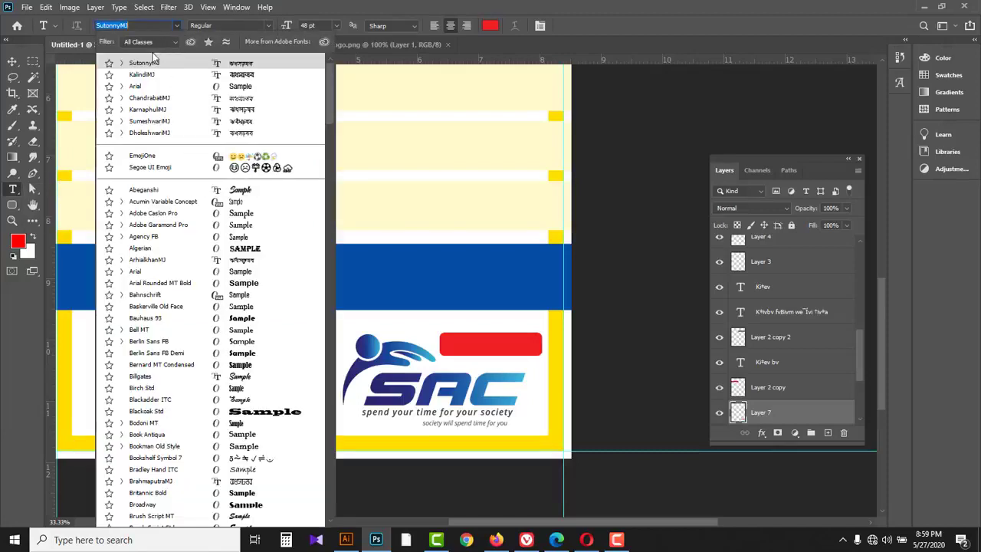
click(632, 26)
click(844, 540)
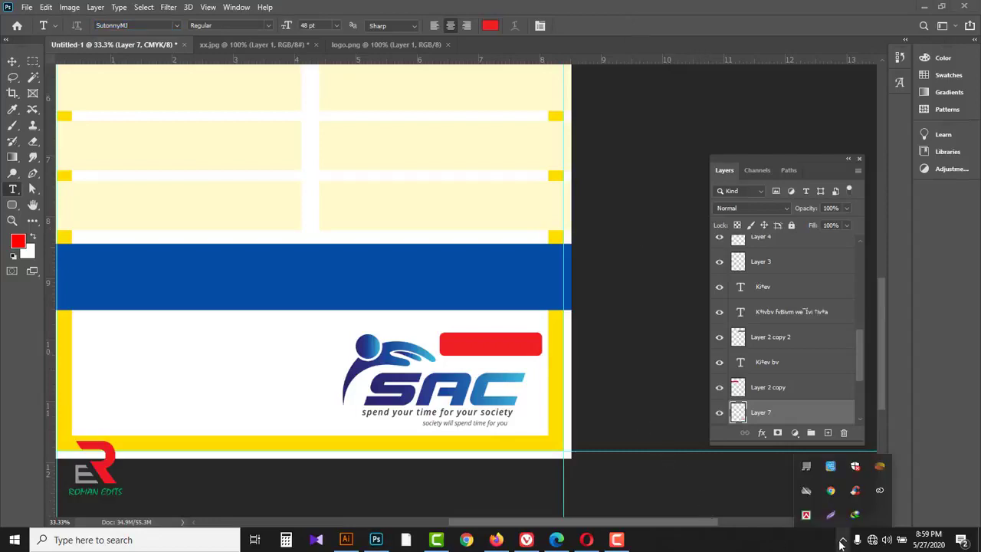
right_click(807, 516)
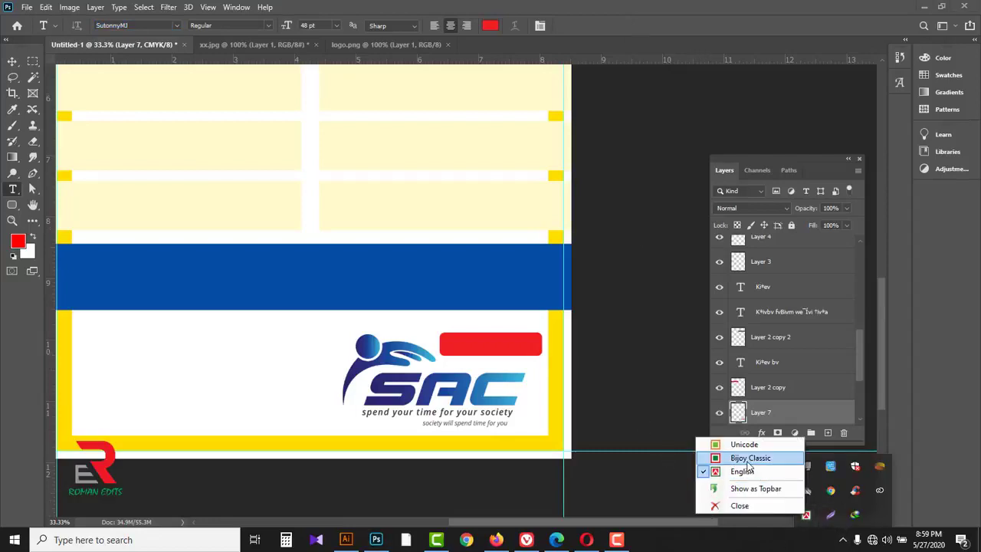
click(749, 458)
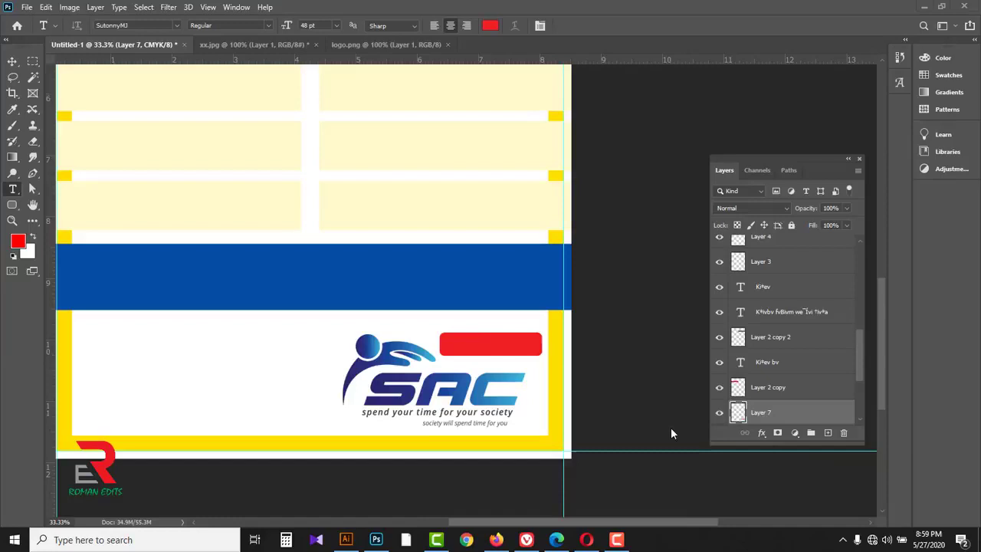
- Add the Bengali text "জনসচেতনায় :" at 48 pt just above the logo in the footer
click(427, 325)
text(জনস)
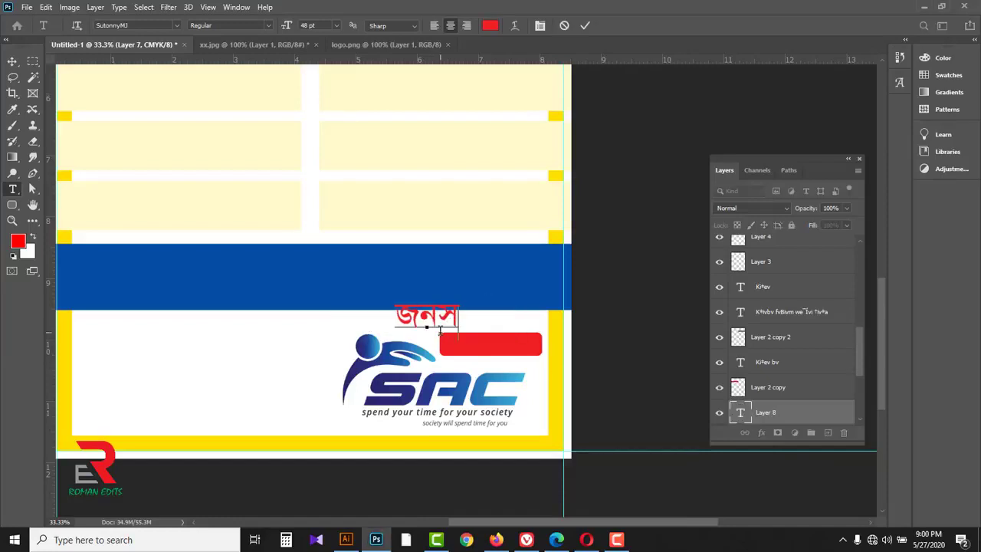
text(চেতনায়)
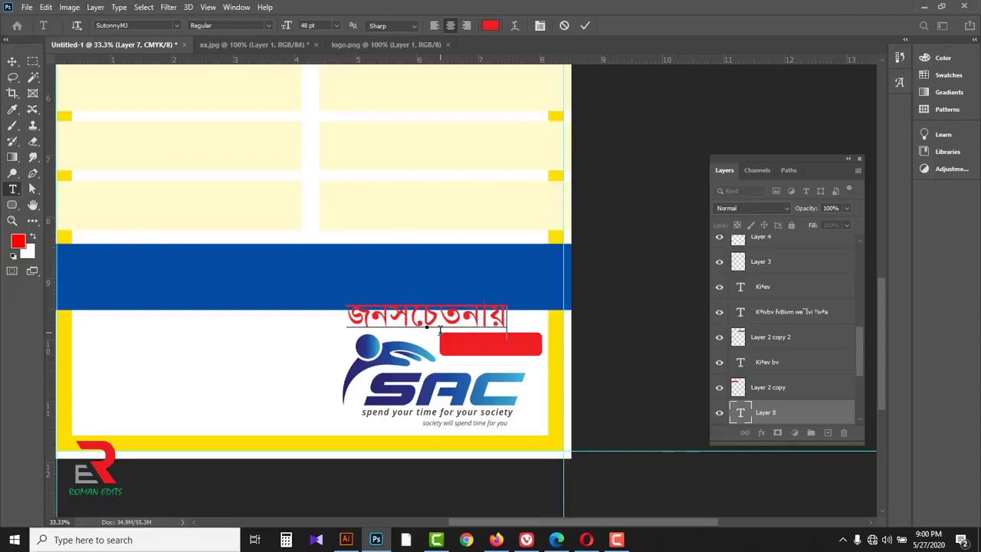
text( :)
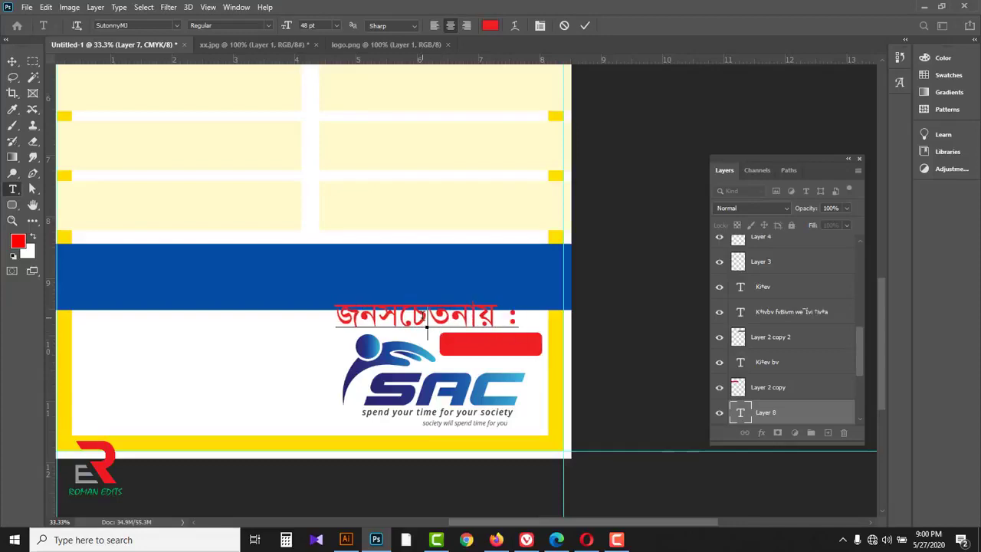
- Recolor the whole "জনসচেতনায় :" text white (ffffff)
key(ctrl+a)
click(491, 26)
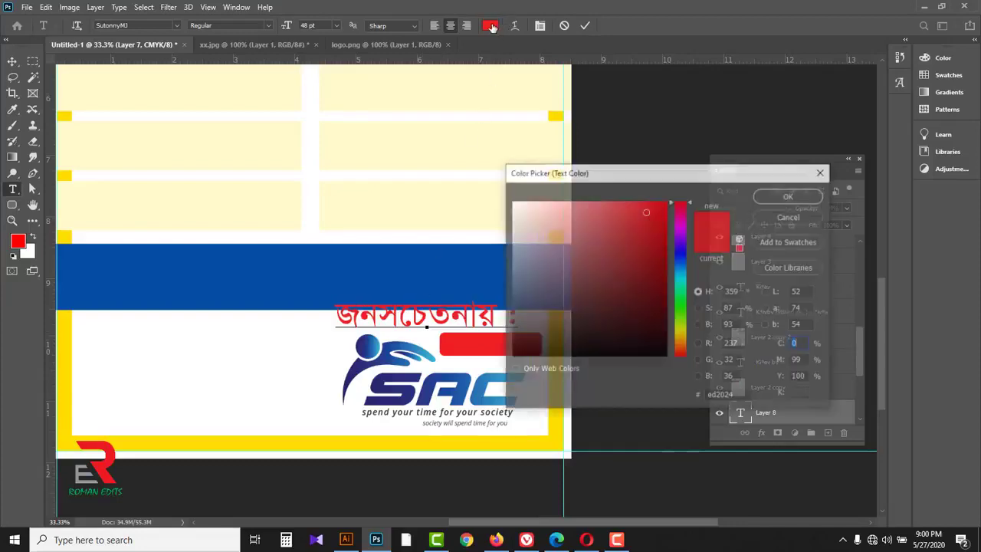
drag(537, 224, 500, 186)
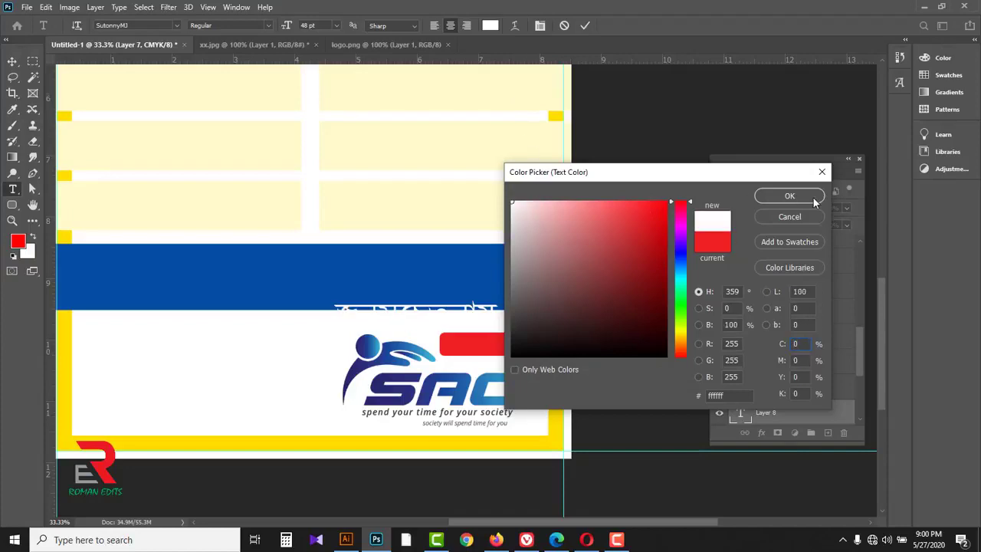
click(764, 196)
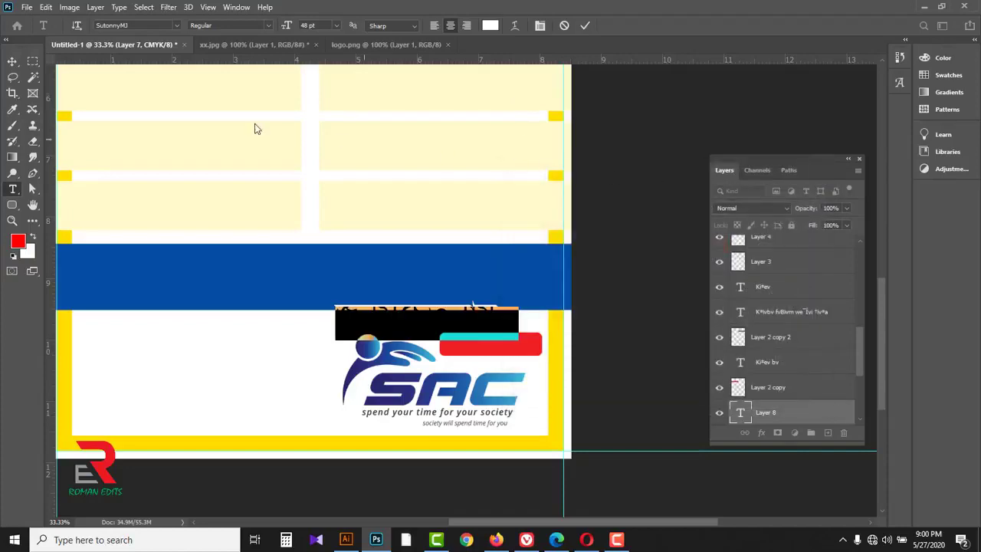
- Move the white text onto the red rounded label and scale it to 52% so it fits inside
click(12, 61)
click(53, 64)
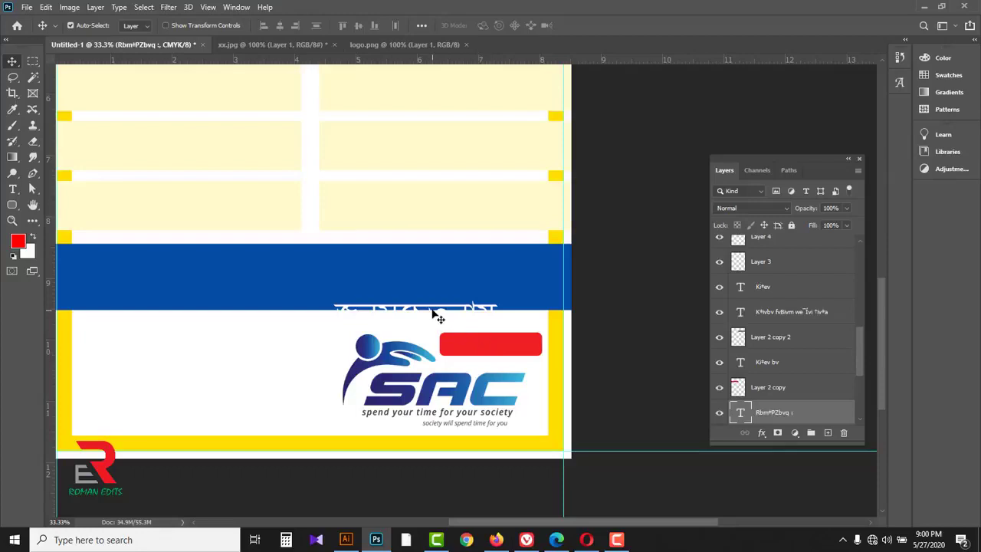
drag(445, 313, 468, 339)
key(ctrl+t)
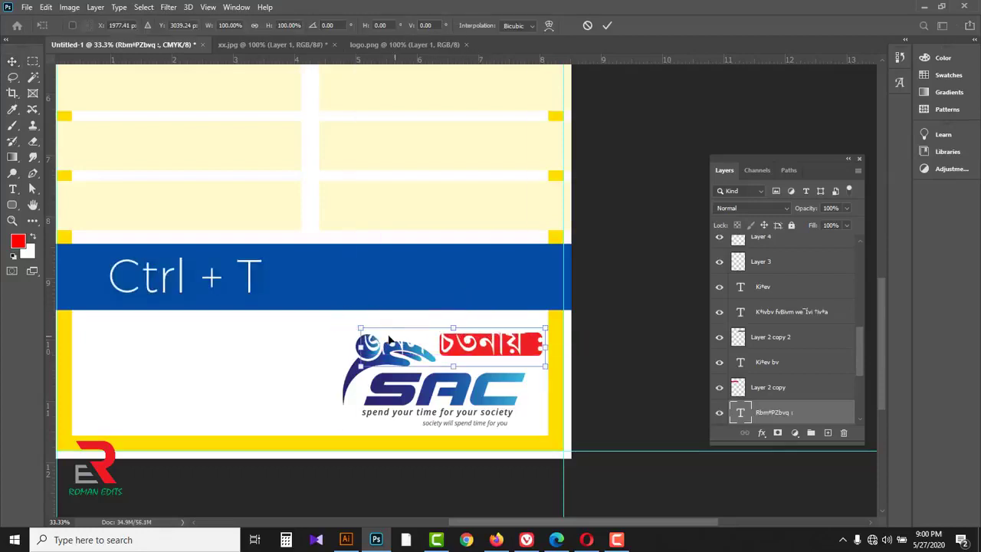
drag(360, 329, 512, 358)
scroll(502, 343, up, 1)
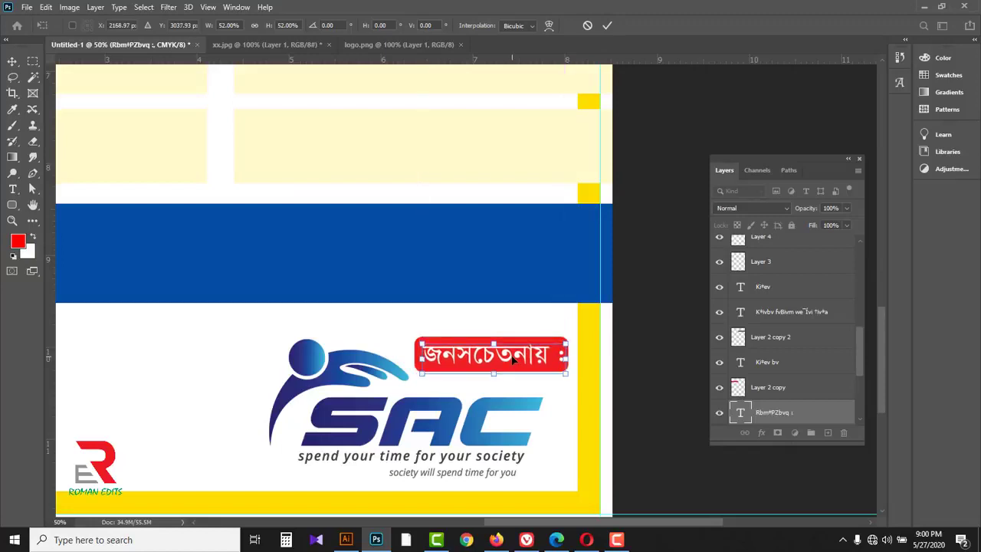
click(605, 26)
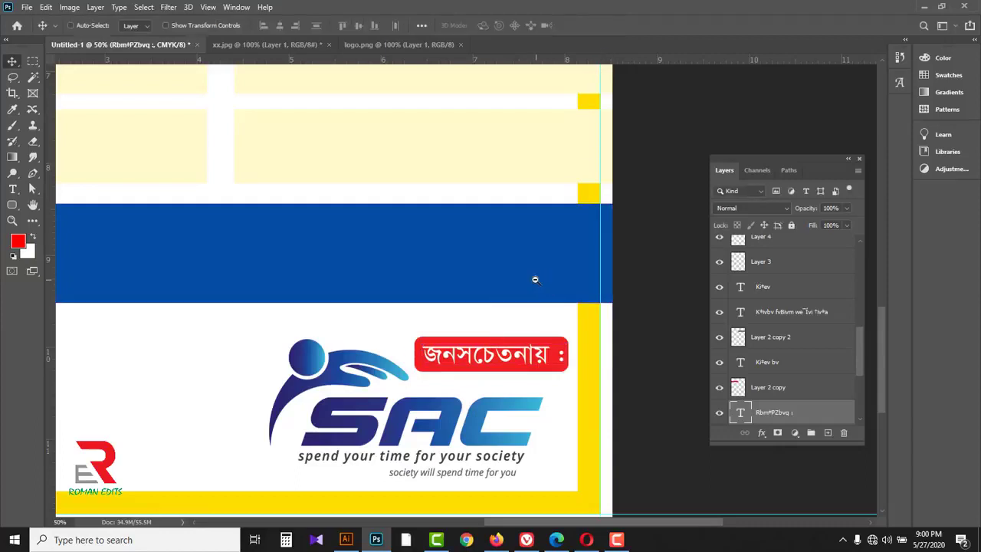
- Switch the keyboard input back to English and bring the whole poster into view
alt+click(534, 279)
alt+click(534, 279)
alt+click(534, 279)
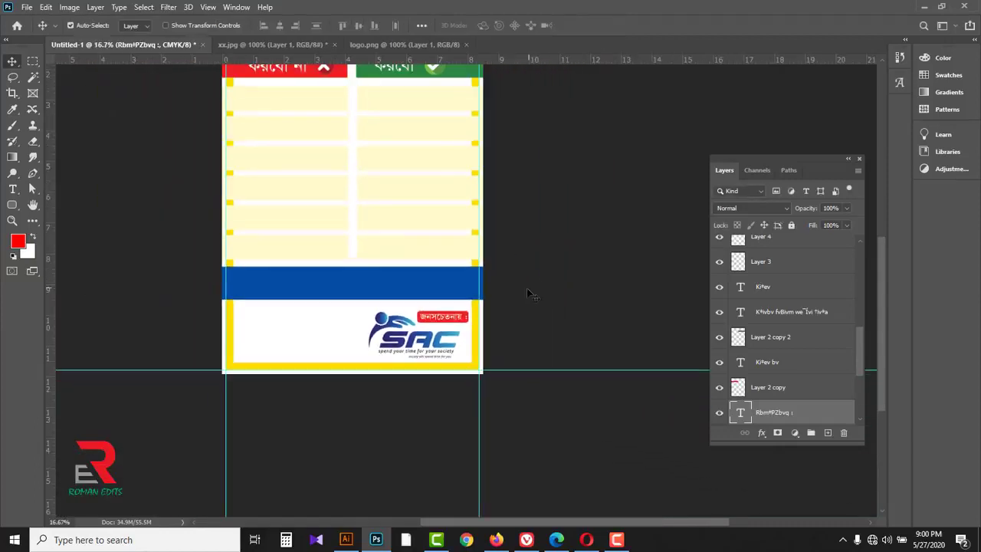
click(843, 539)
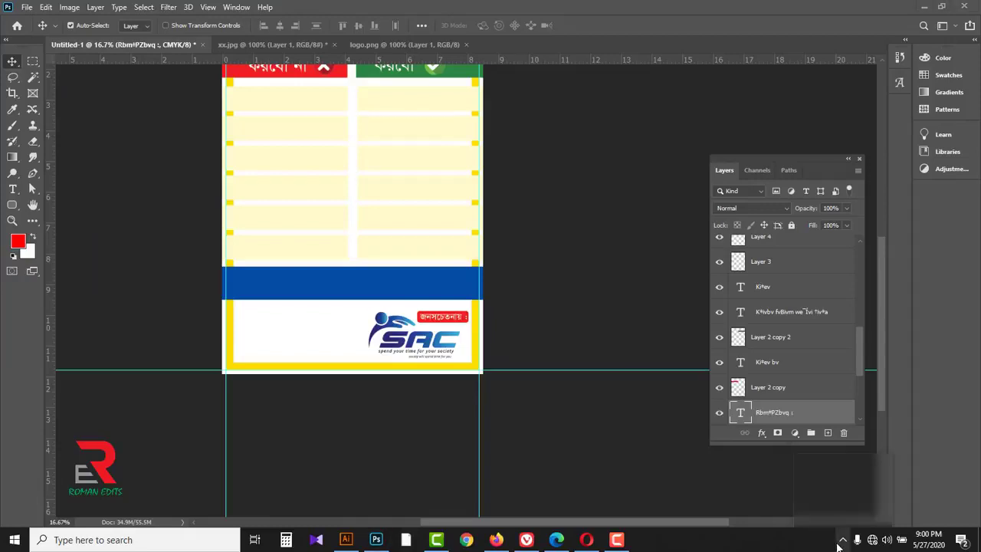
right_click(806, 516)
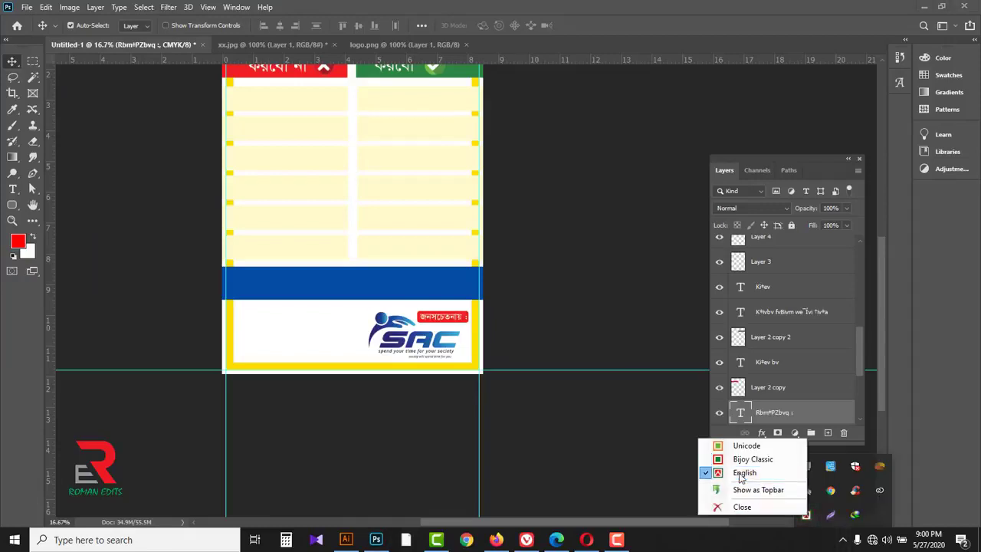
click(745, 476)
drag(560, 281, 636, 373)
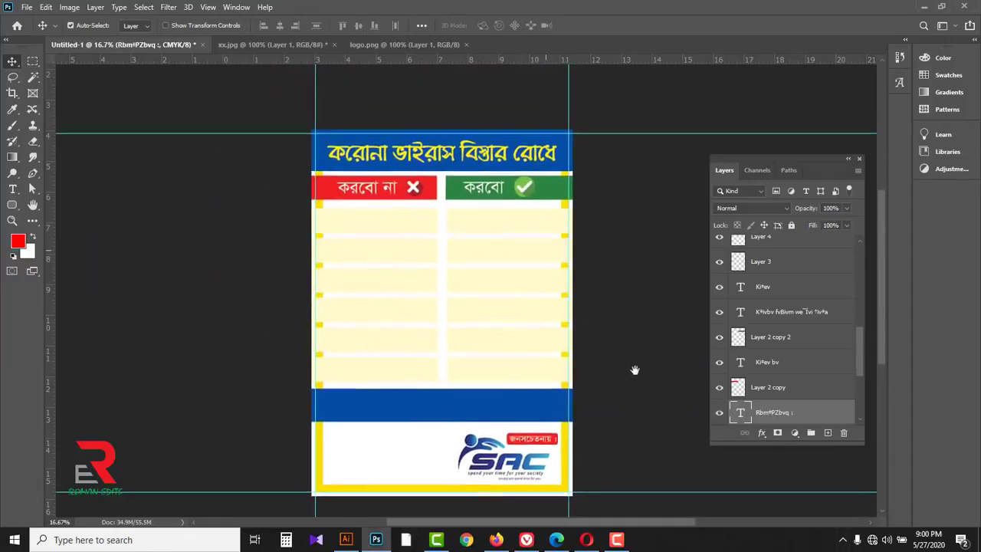
key(t)
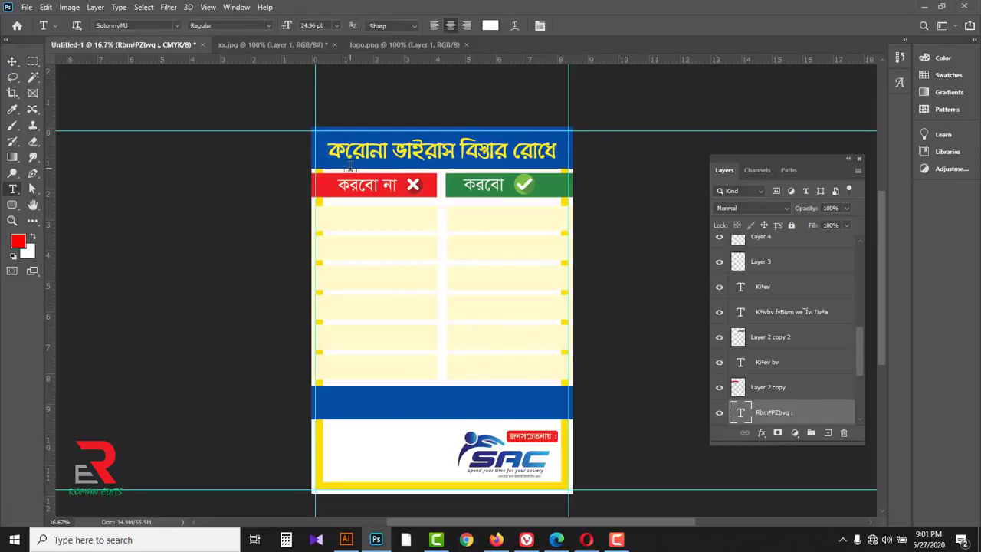
click(267, 27)
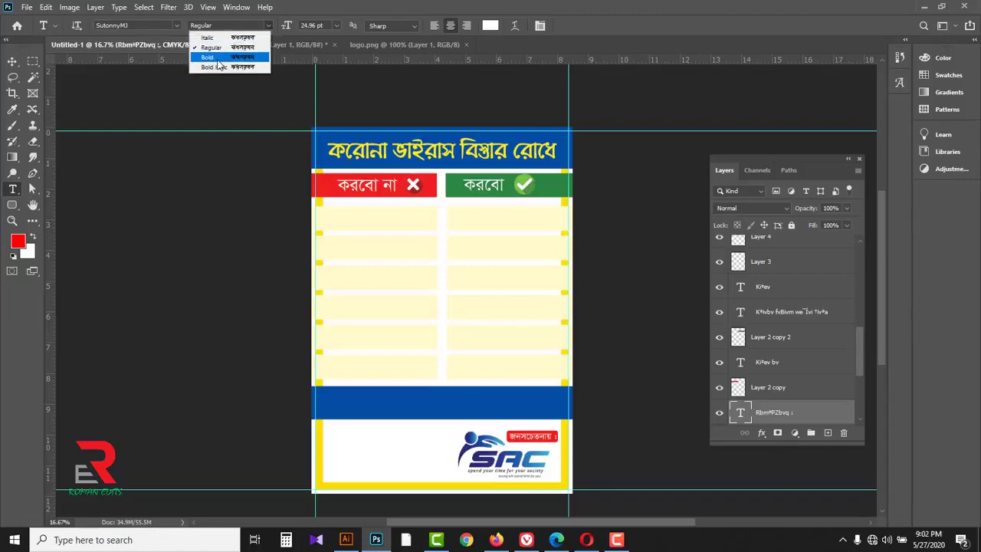
click(334, 12)
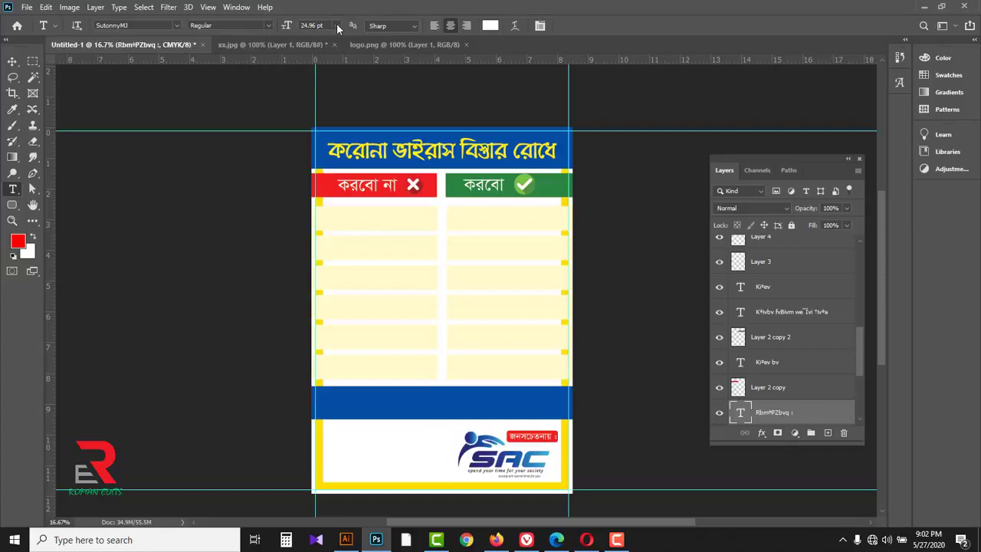
click(337, 26)
click(338, 28)
click(491, 26)
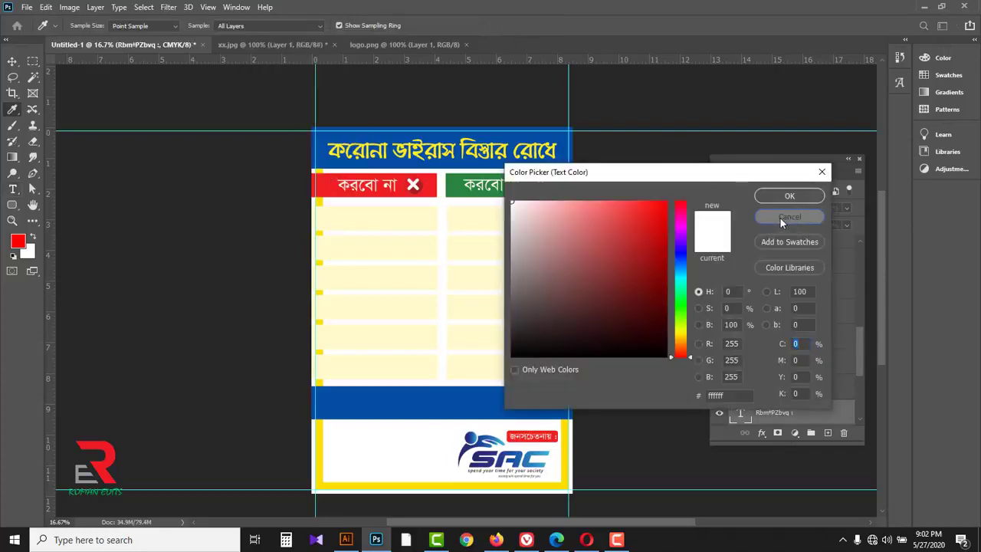
click(779, 217)
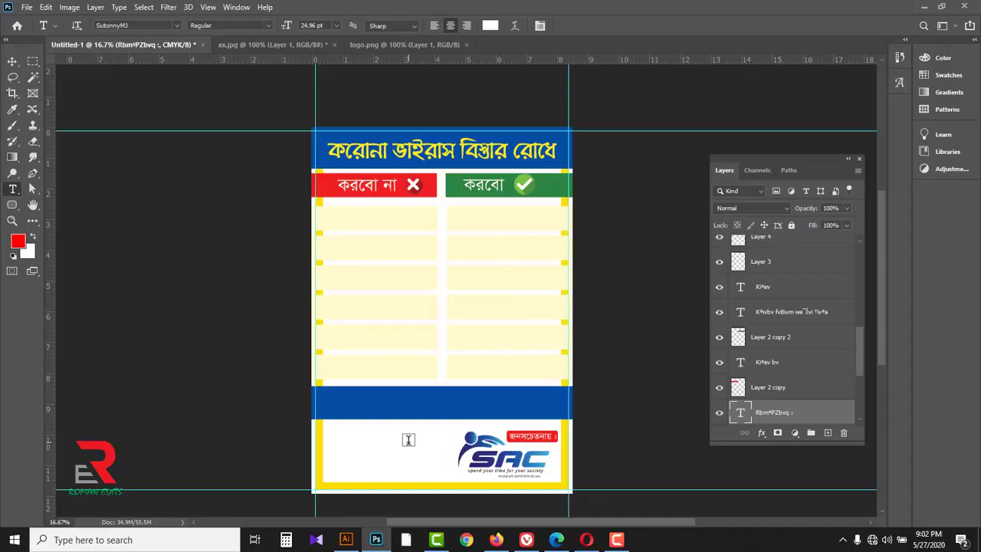
- Switch to Illustrator and copy all the prepared Bengali text from the Untitled-2.ai document
click(345, 540)
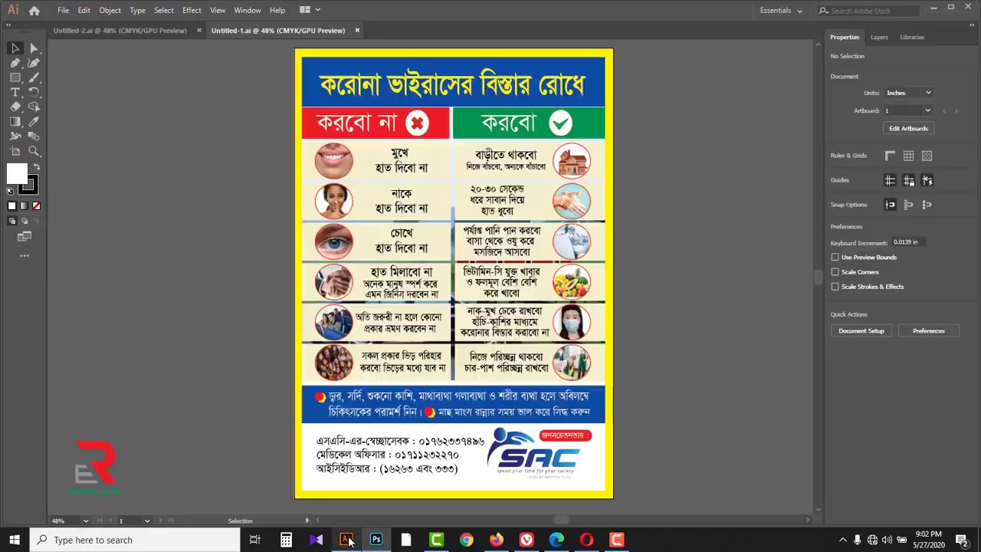
click(141, 31)
click(245, 97)
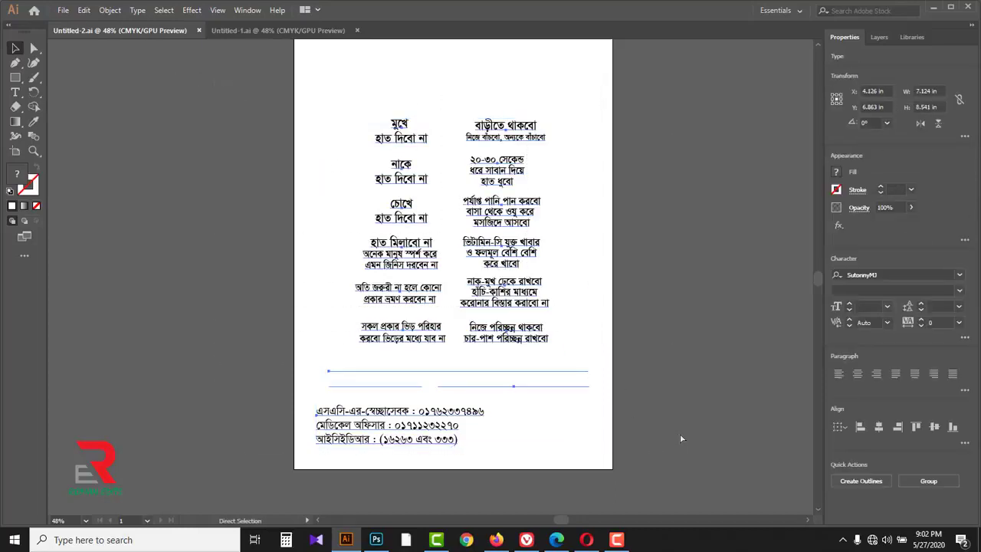
key(ctrl+c)
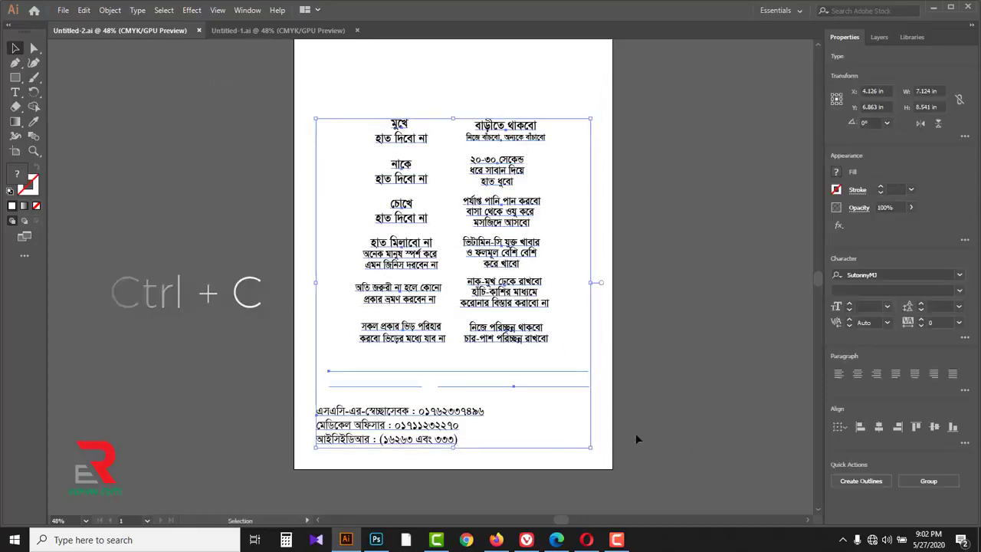
- Switch to Photoshop and paste the copied text into the poster as pixels
click(376, 539)
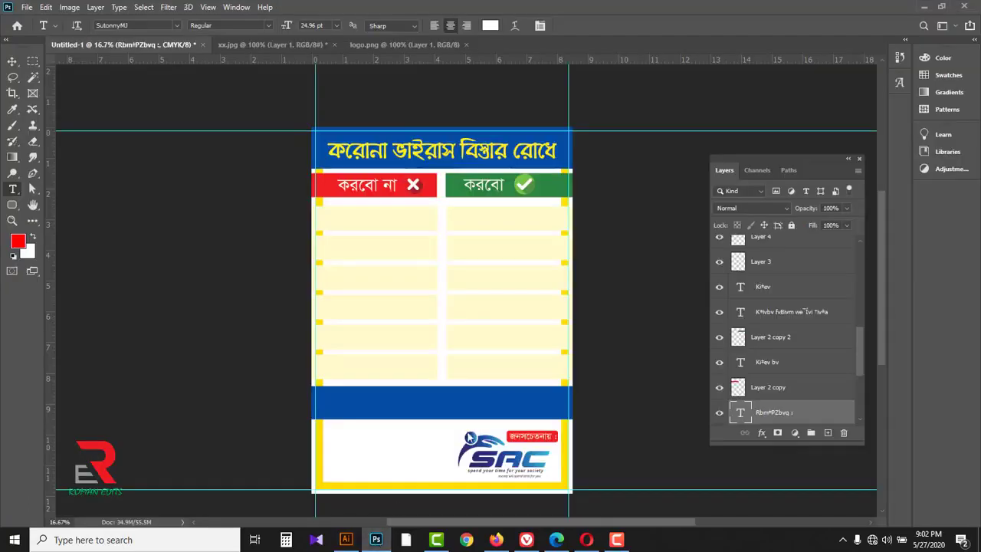
key(ctrl+v)
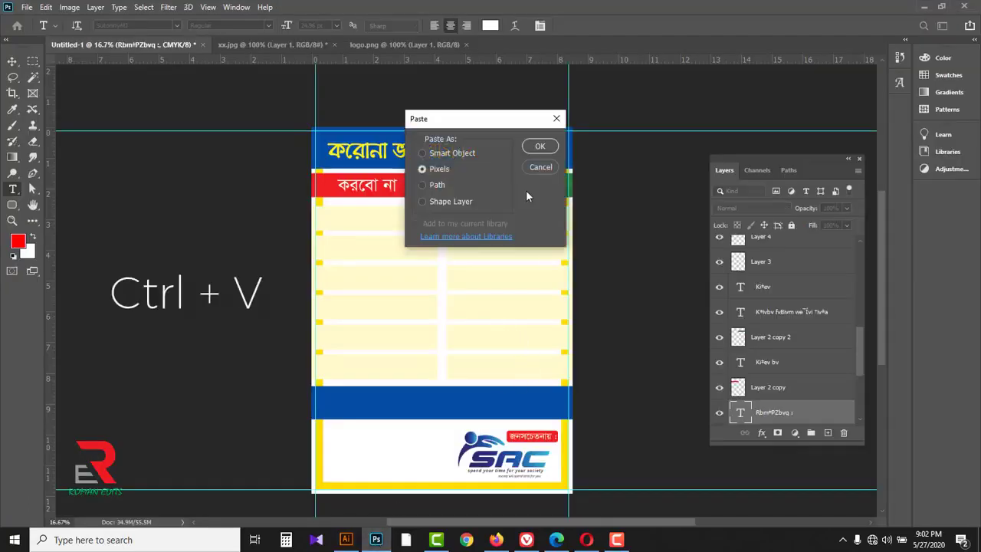
click(539, 146)
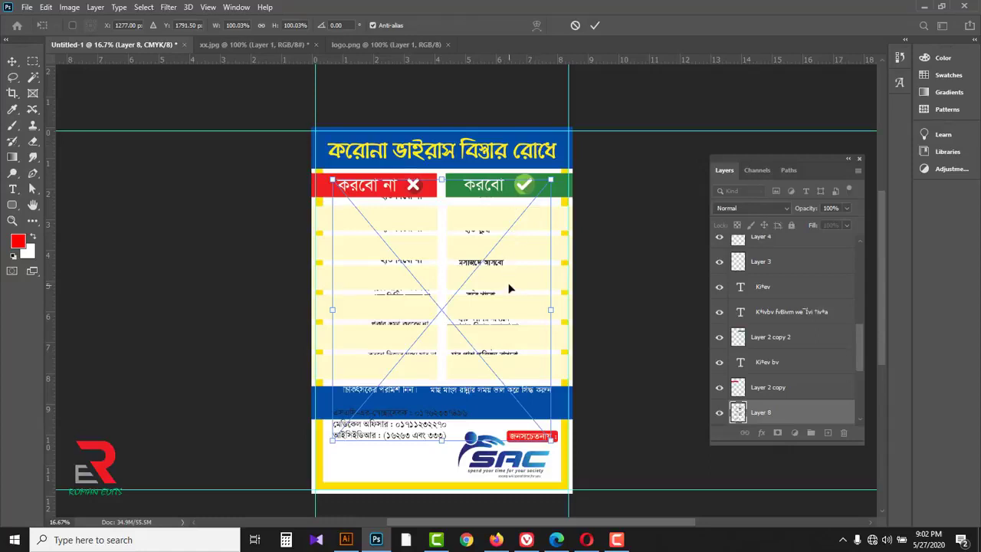
click(594, 27)
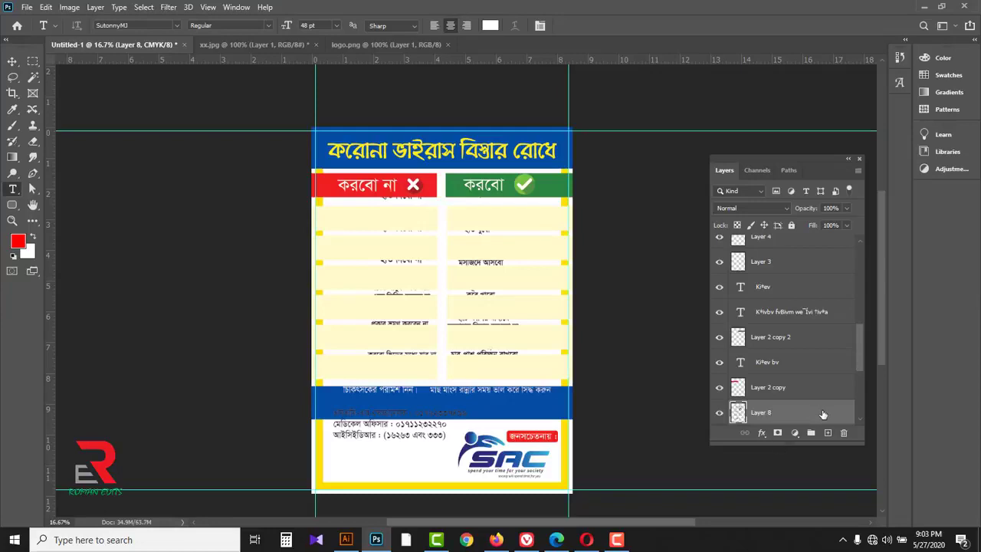
- Move the pasted text layer to the top of the layer stack, above all the row layers
drag(824, 415, 835, 272)
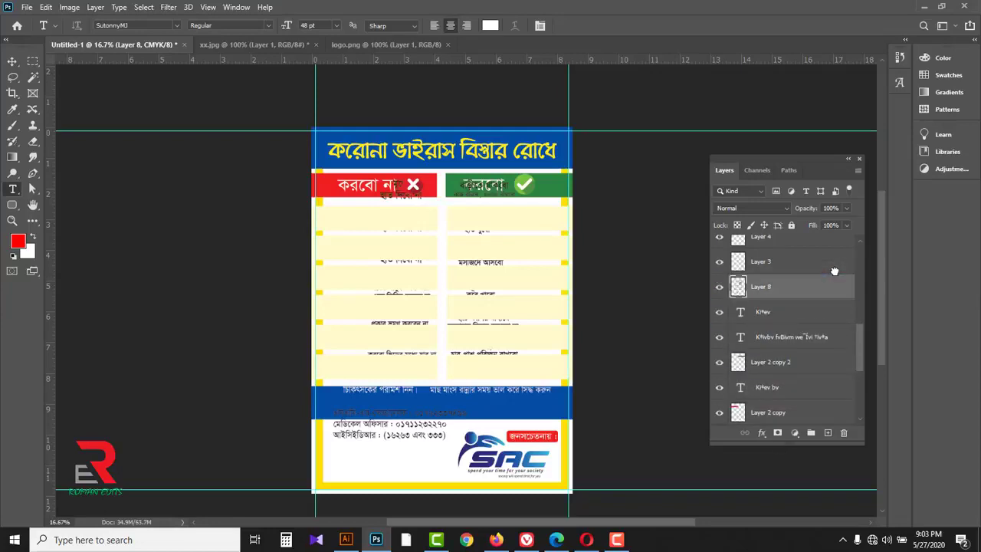
drag(862, 337, 860, 310)
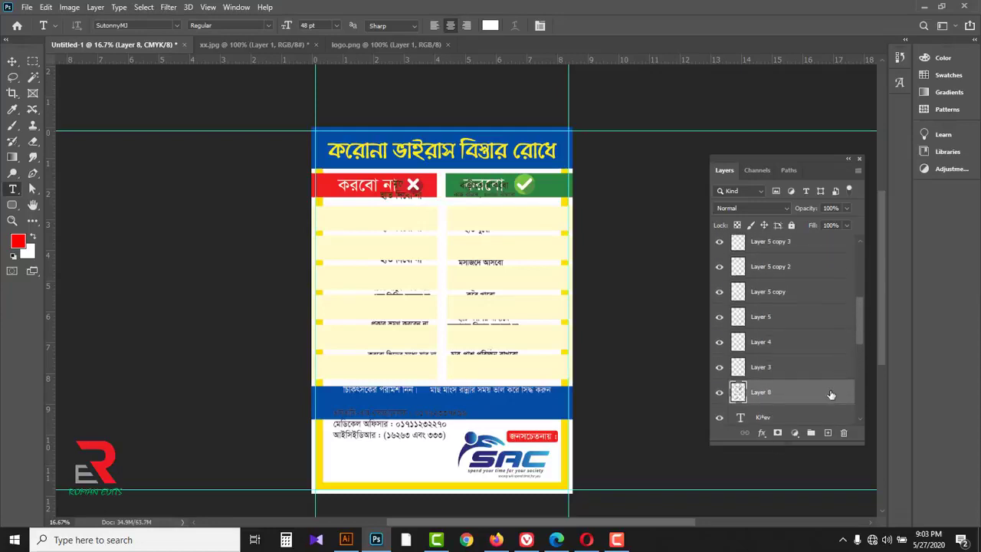
drag(832, 397, 837, 253)
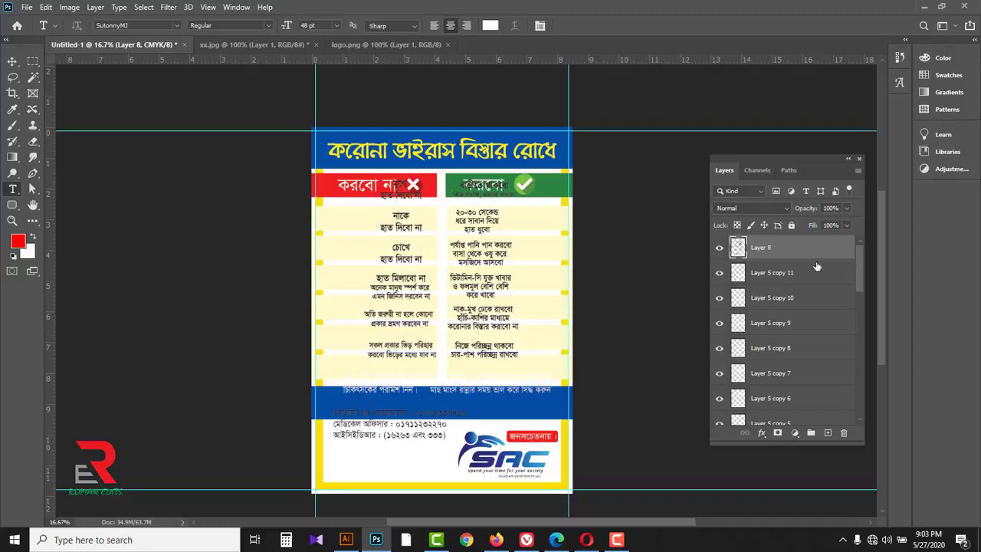
- Scale the pasted Bengali text layer to 101.26% and move it down so its lines sit over the rows, blue band and footer
key(ctrl+t)
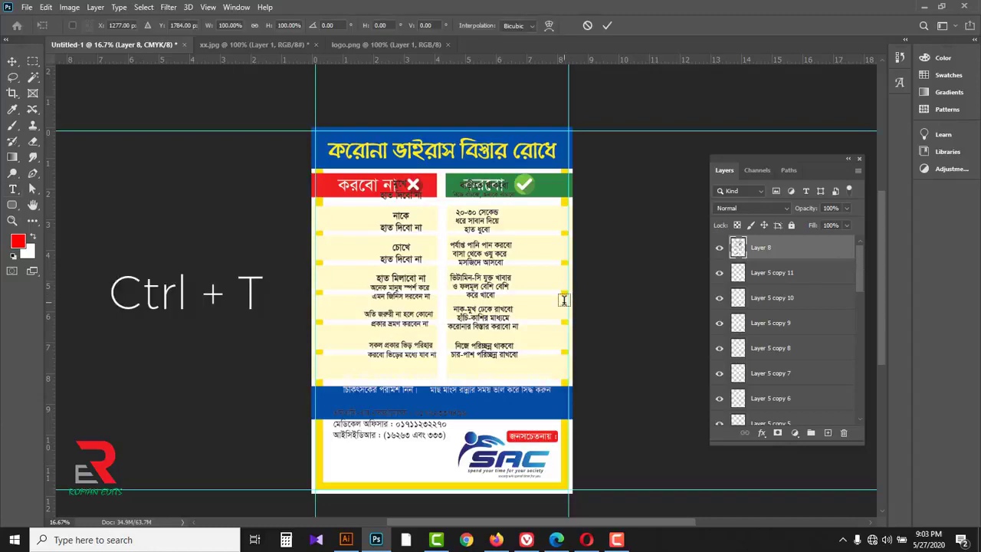
scroll(465, 328, up, 1)
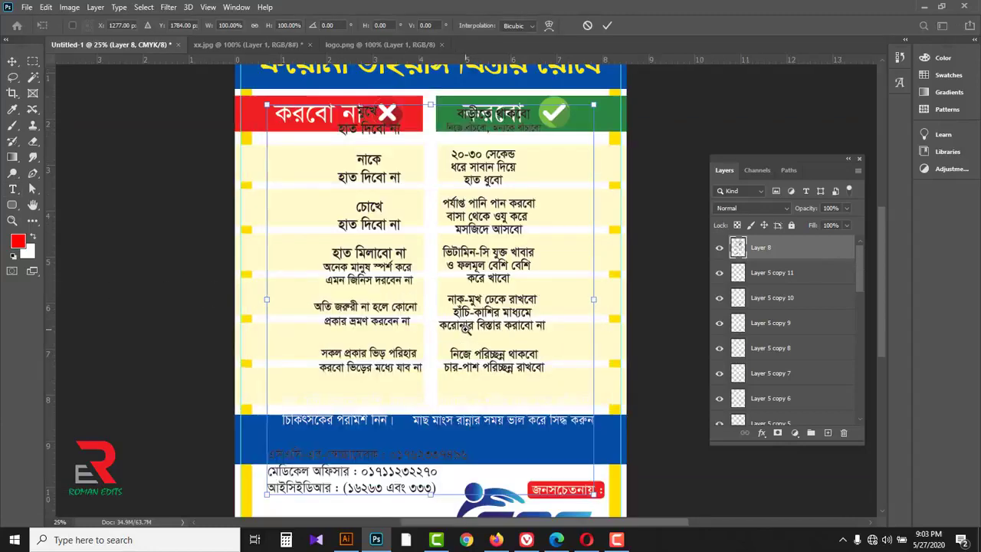
drag(496, 163, 489, 201)
drag(550, 347, 552, 265)
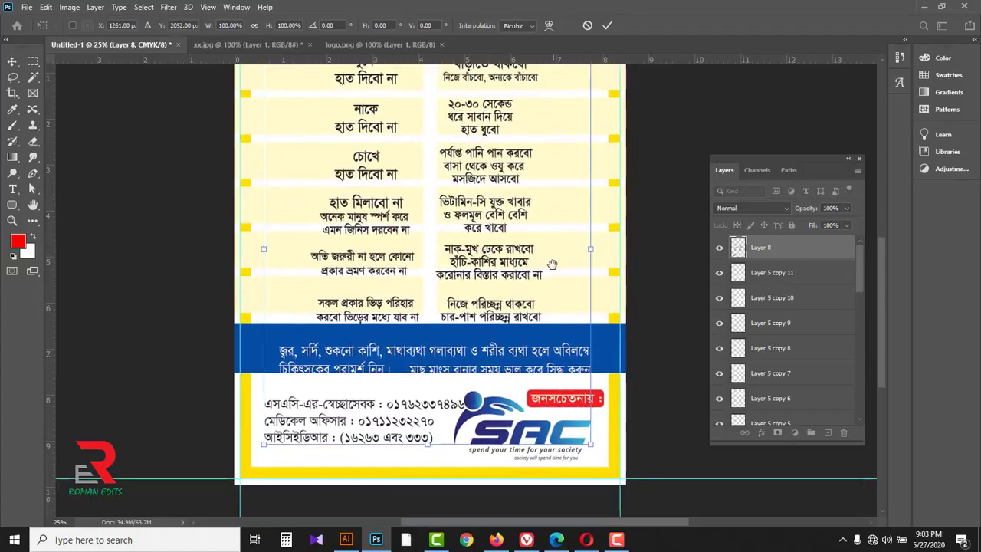
mouse_move(594, 448)
mouse_down()
mouse_move(594, 427)
mouse_move(606, 446)
mouse_up()
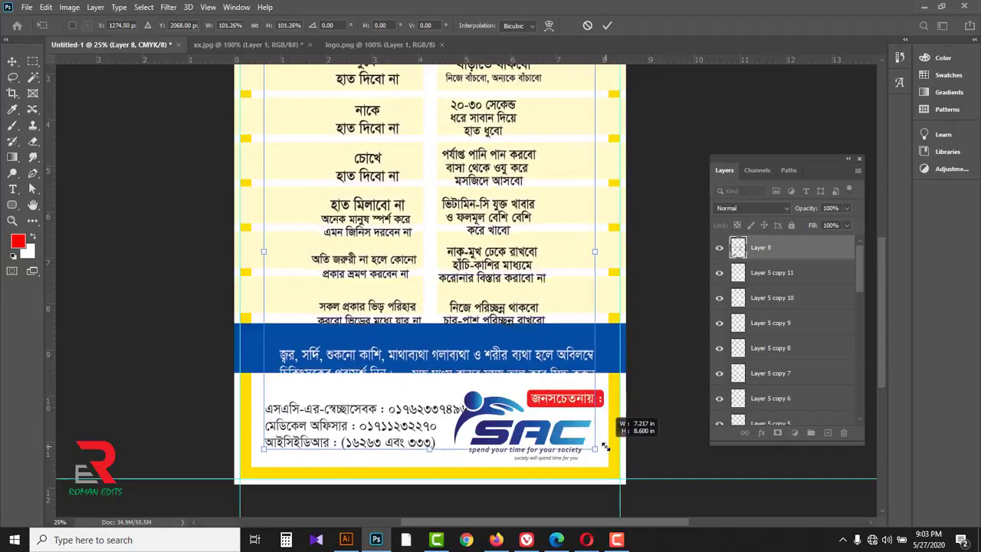
drag(568, 417, 562, 414)
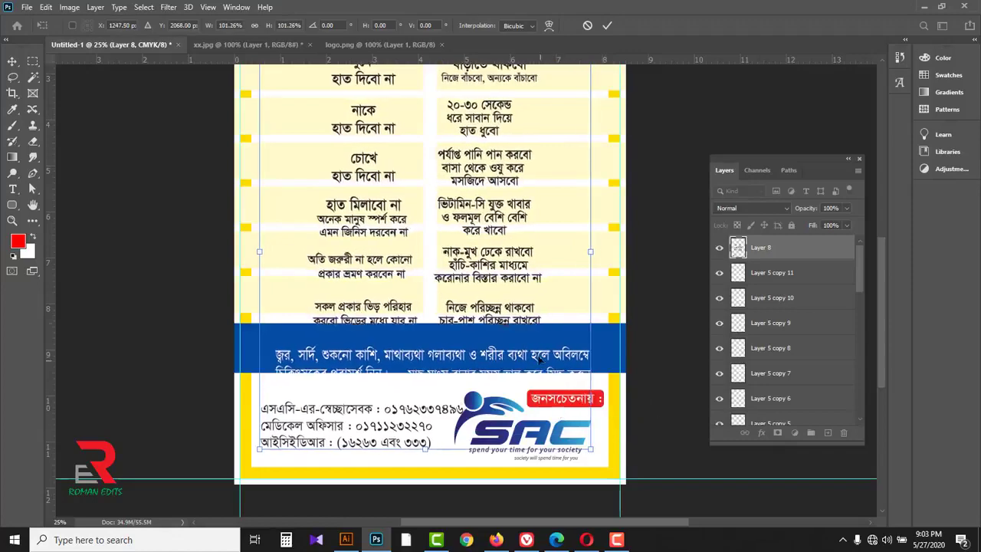
drag(506, 211, 519, 346)
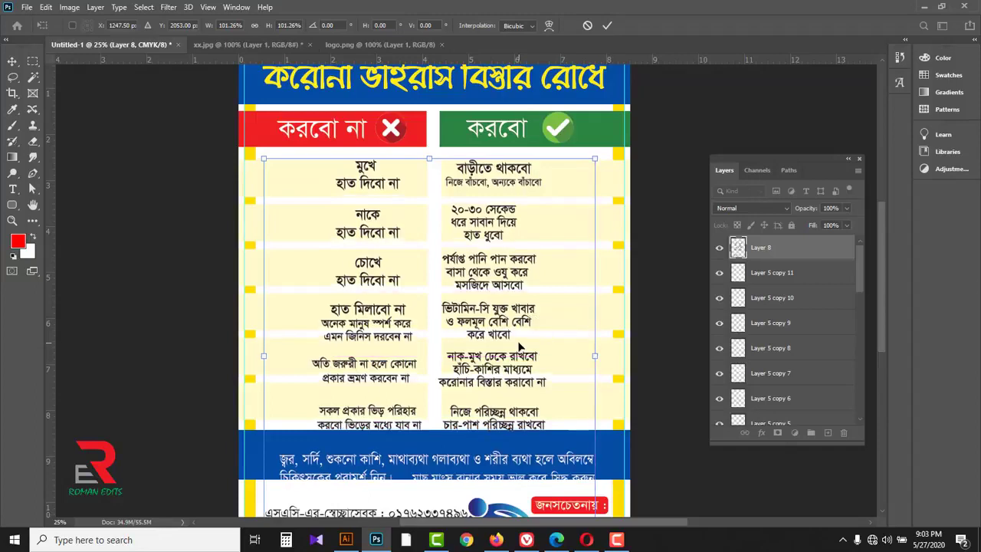
click(606, 27)
key(t)
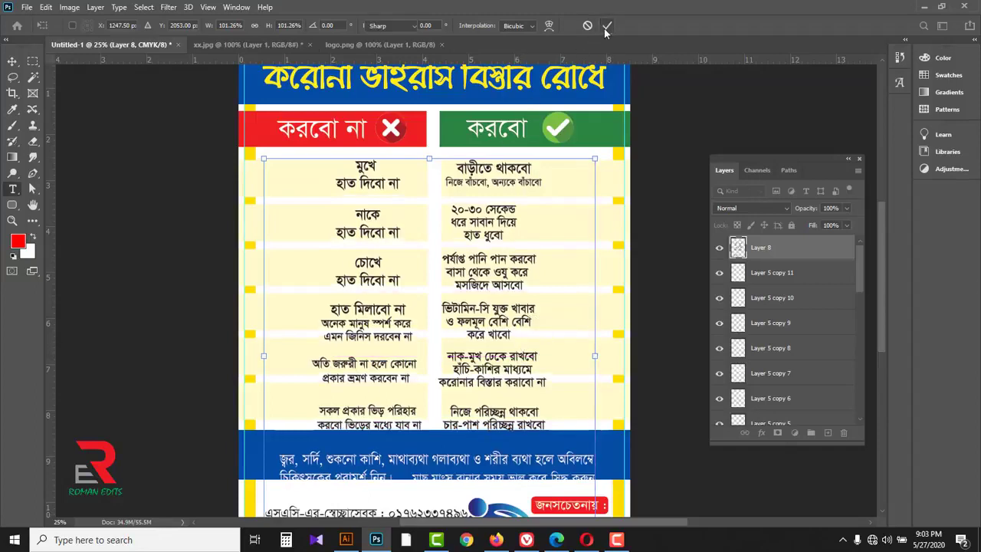
- Shift the SAC logo slightly right in the footer and scale it down to about 89% to clear the contact text
scroll(465, 299, down, 3)
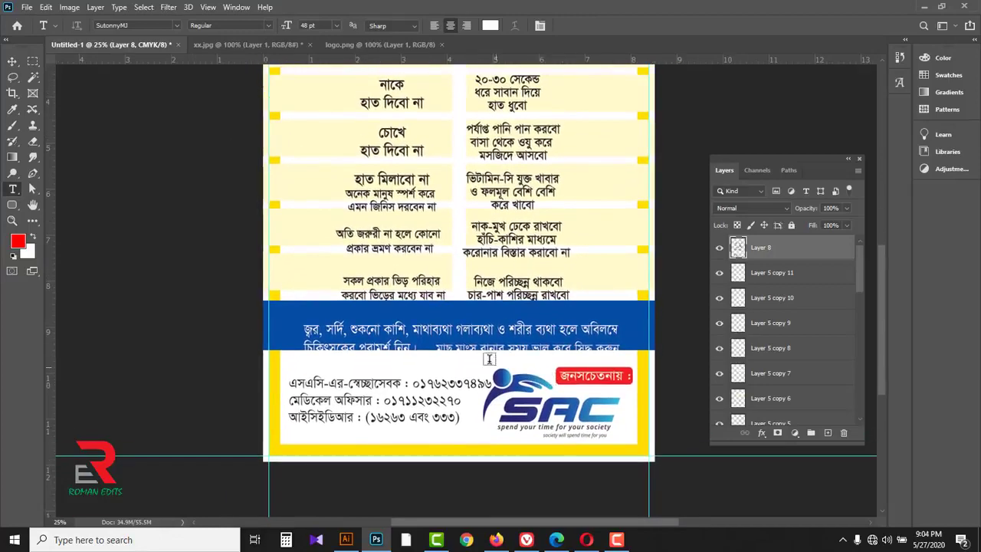
click(12, 61)
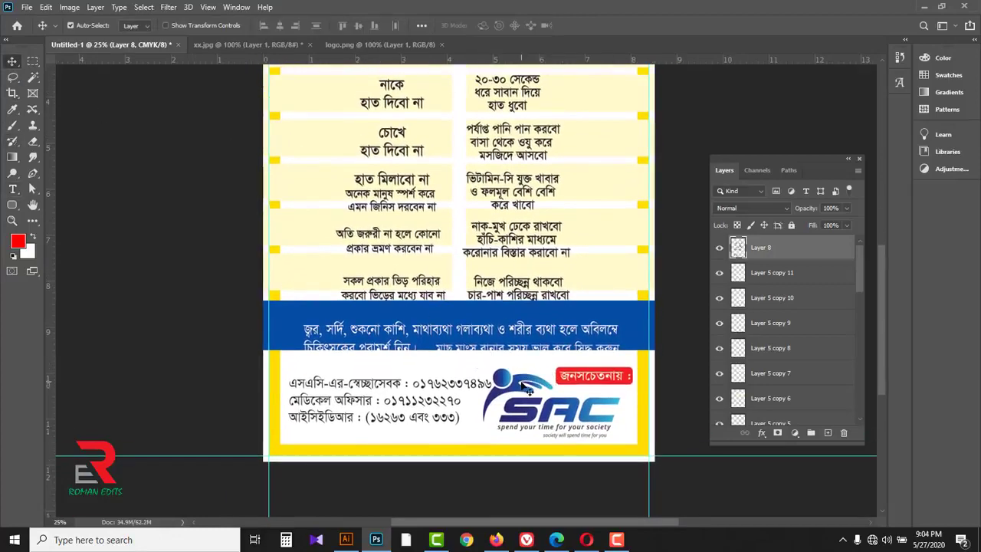
drag(509, 385, 520, 388)
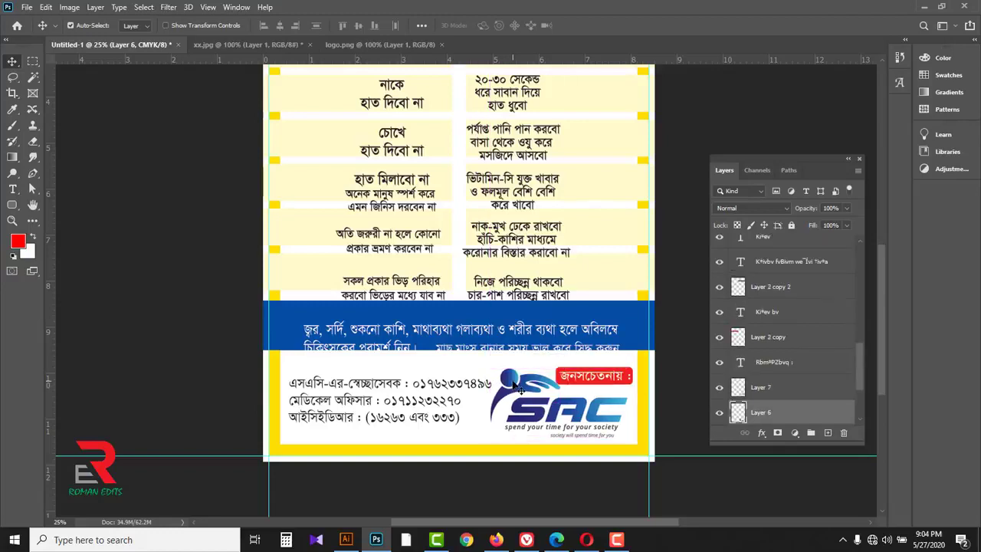
key(ctrl+t)
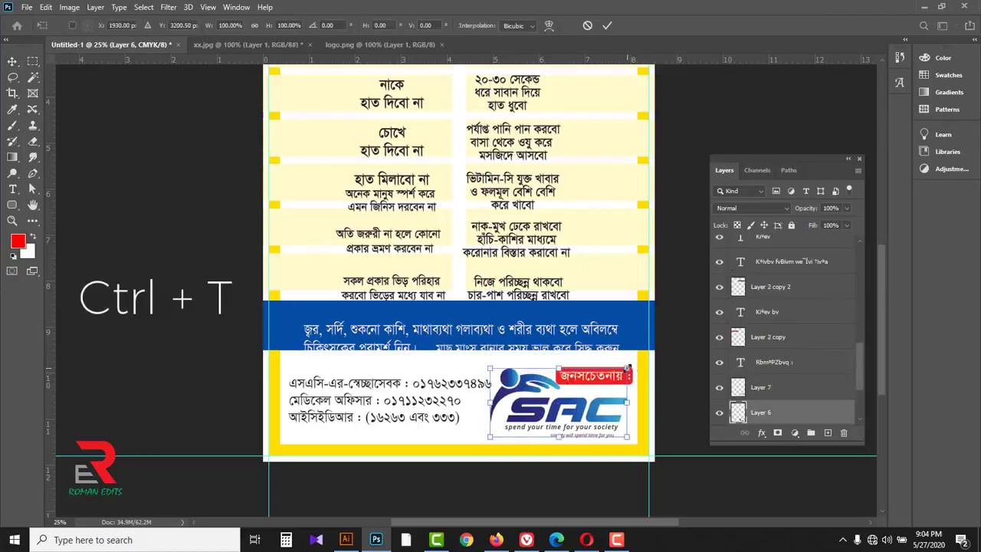
drag(628, 368, 618, 375)
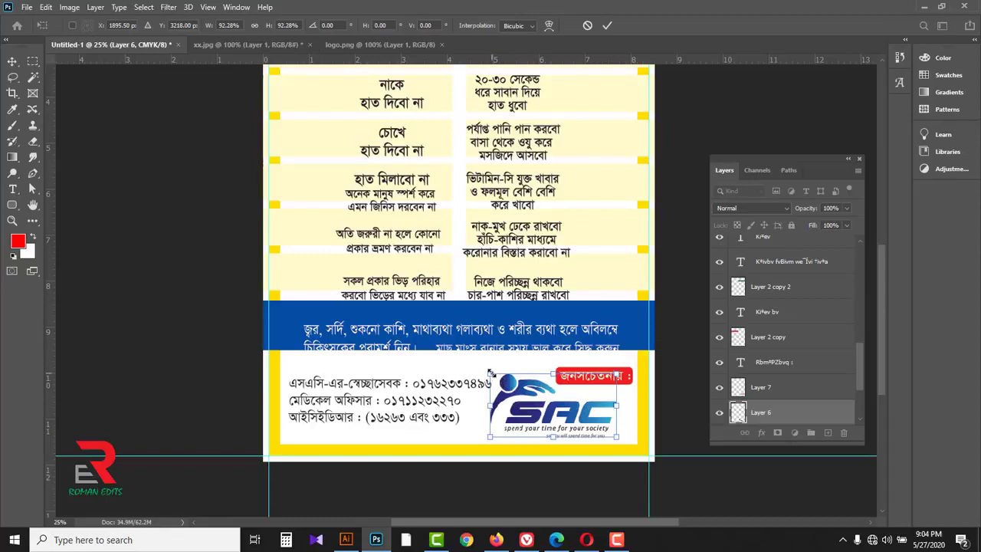
drag(490, 373, 494, 377)
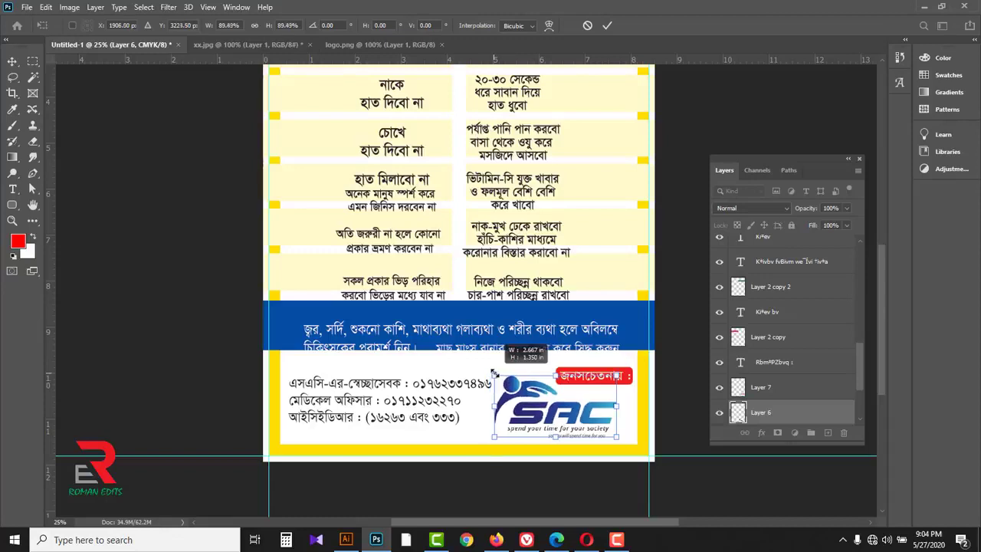
click(606, 25)
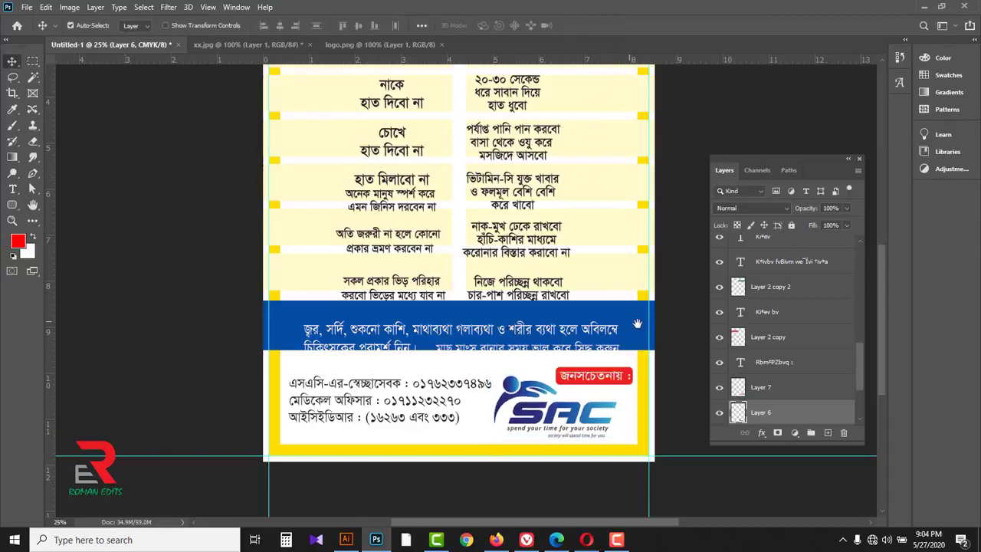
- Move the blue band down slightly so it sits behind both lines of white Bengali text
click(589, 429)
drag(637, 318, 636, 330)
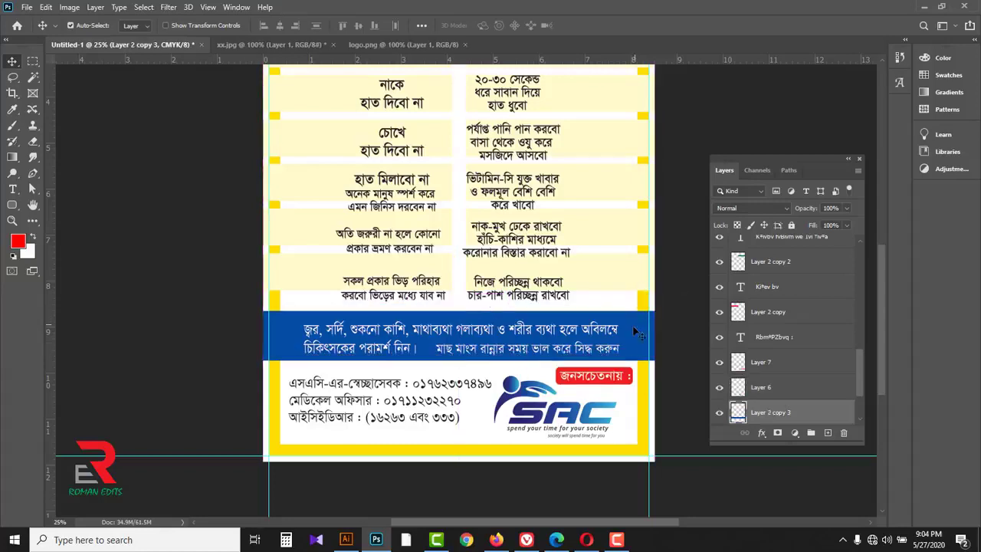
- Delete all the duplicated pale yellow rows in both columns, keeping only the original row below the red heading
drag(600, 221, 599, 351)
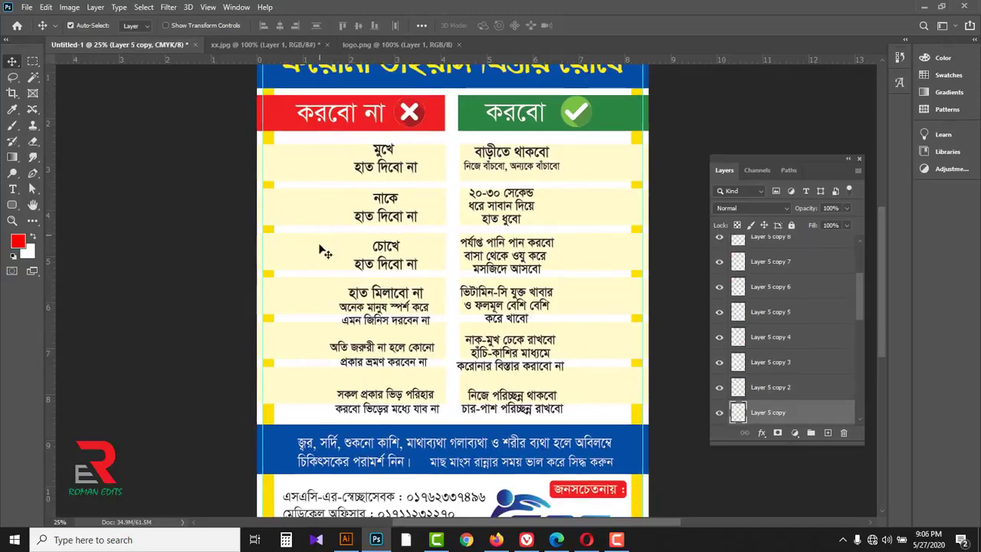
shift+click(311, 293)
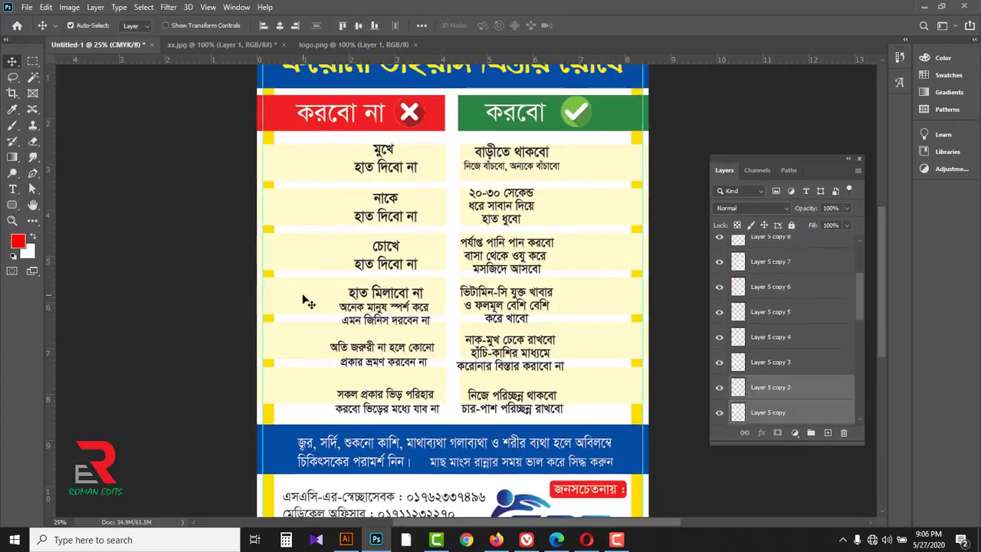
shift+click(306, 328)
shift+click(310, 378)
shift+click(635, 404)
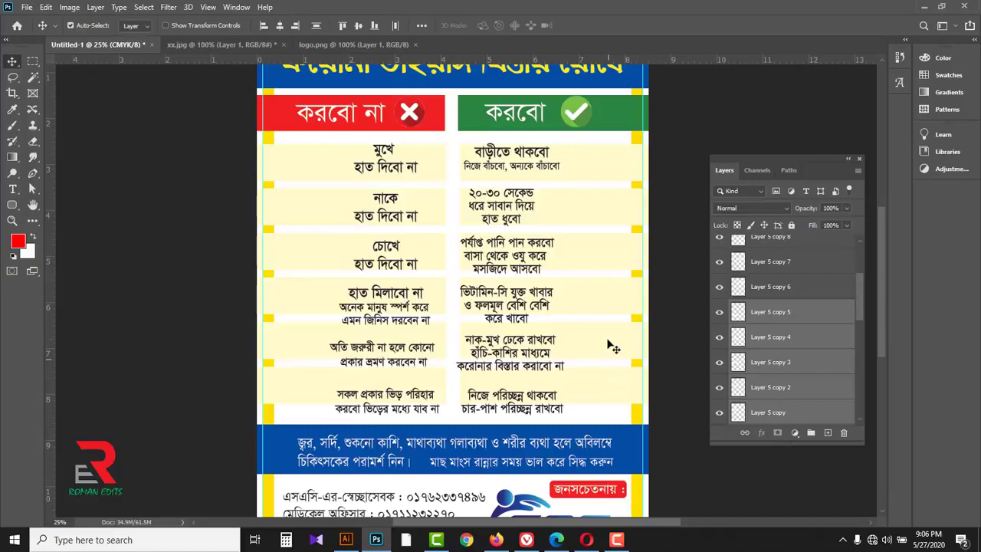
shift+click(607, 255)
shift+click(607, 206)
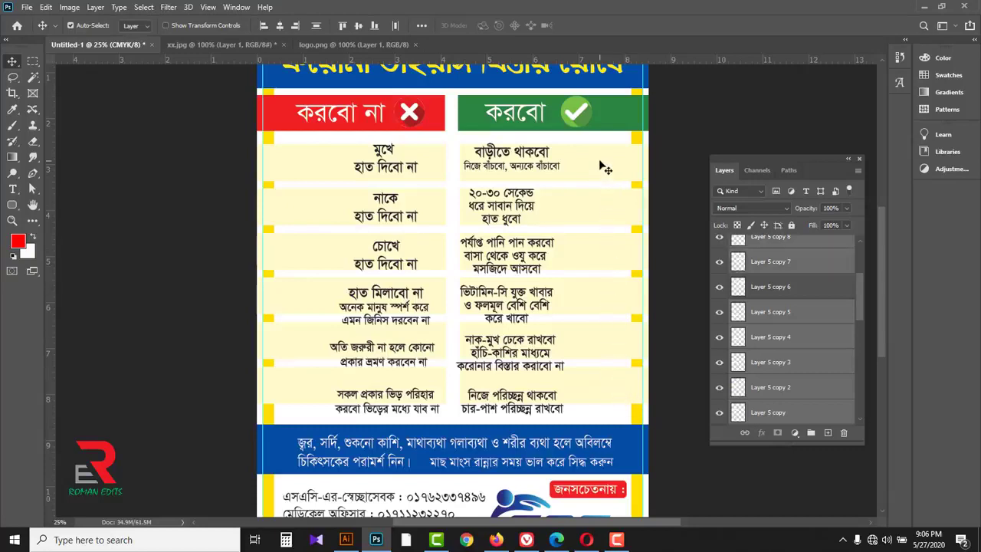
shift+click(606, 166)
click(843, 433)
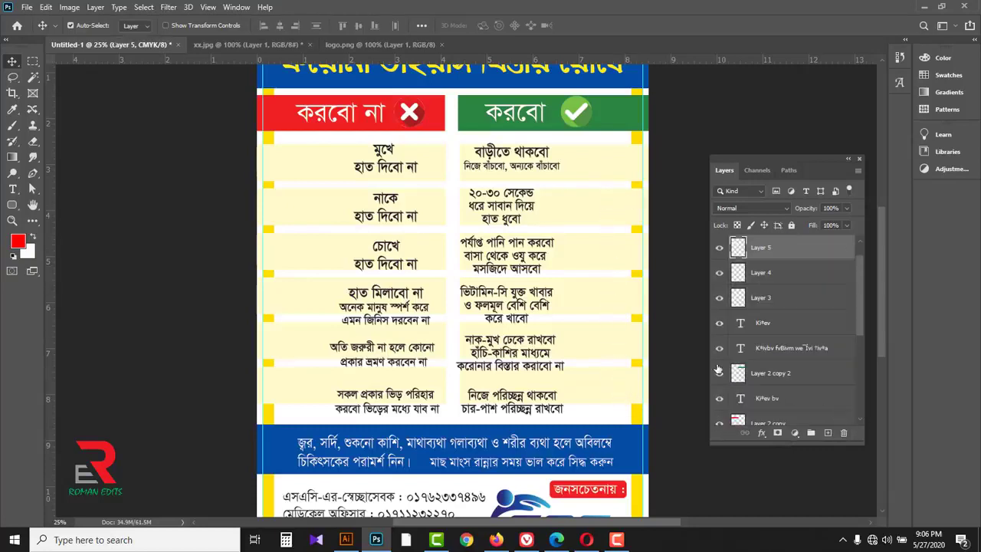
- Stretch the remaining pale yellow row downward to 121.16% height, keeping its width
key(ctrl+plus)
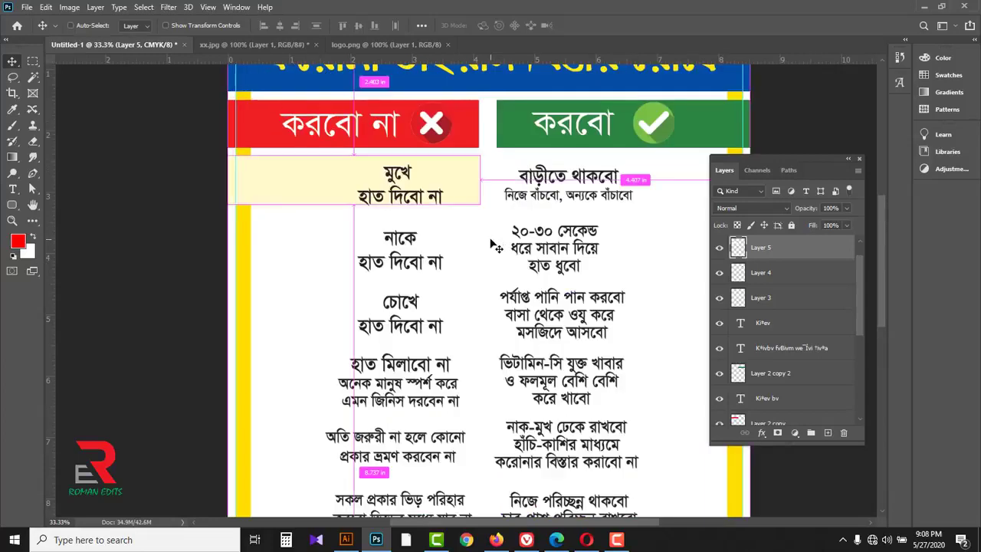
key(ctrl+t)
drag(349, 206, 357, 215)
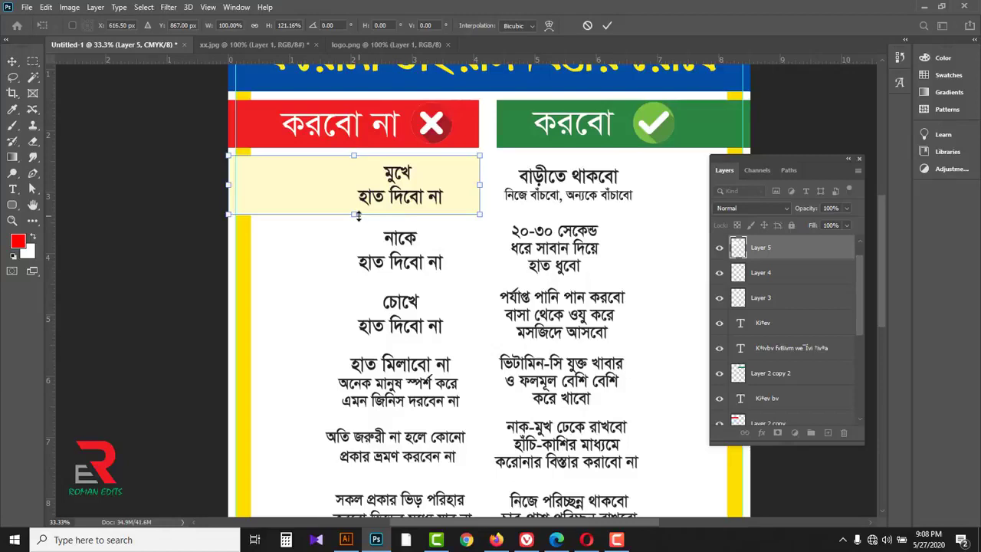
click(607, 26)
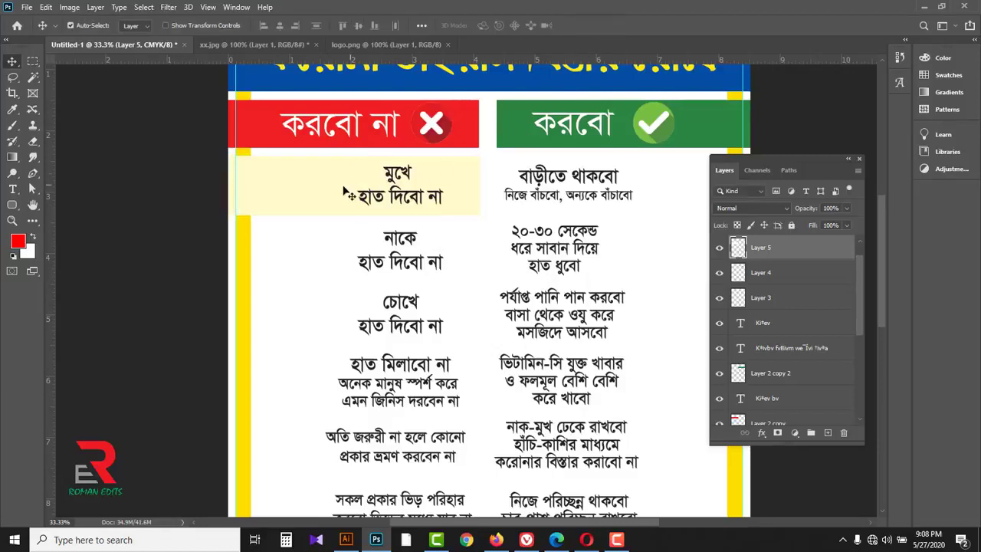
- Duplicate the taller pale yellow row five times down the left column, behind the remaining Bengali advice lines
drag(327, 179, 327, 246)
key(ctrl+z)
drag(326, 185, 318, 385)
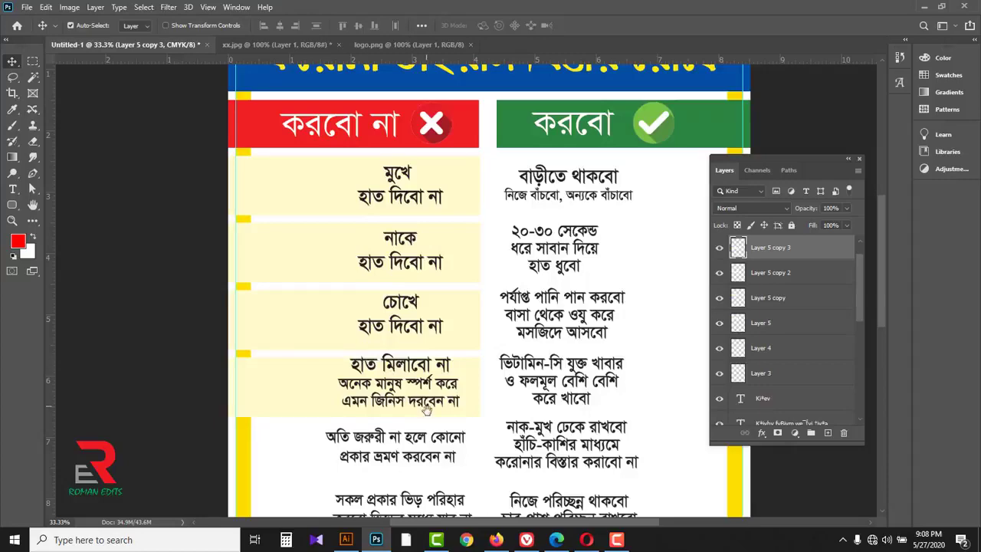
scroll(426, 410, down, 3)
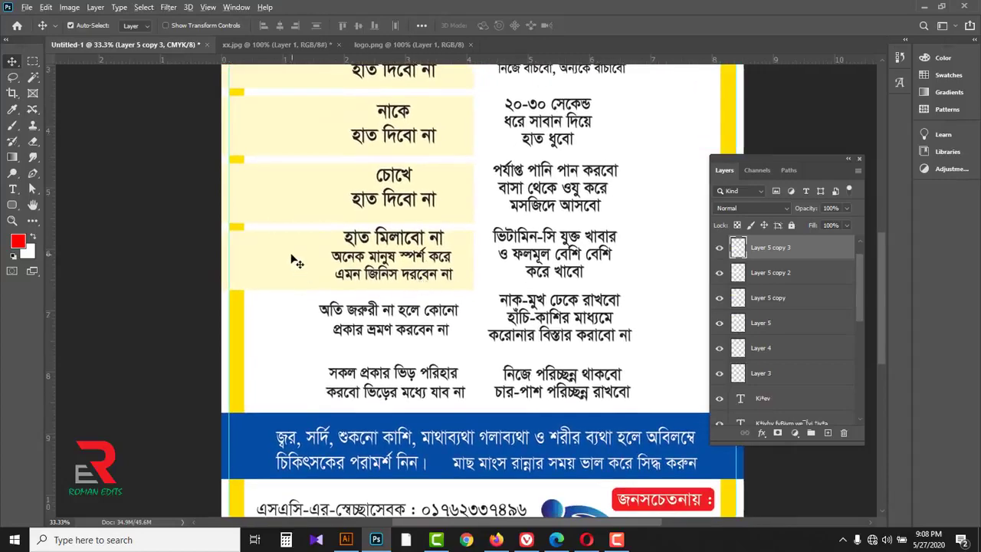
drag(297, 263, 283, 391)
- Move the lowest pale yellow row up to the blue band's edge and distribute all six left-column rows evenly vertically
key(ctrl+minus)
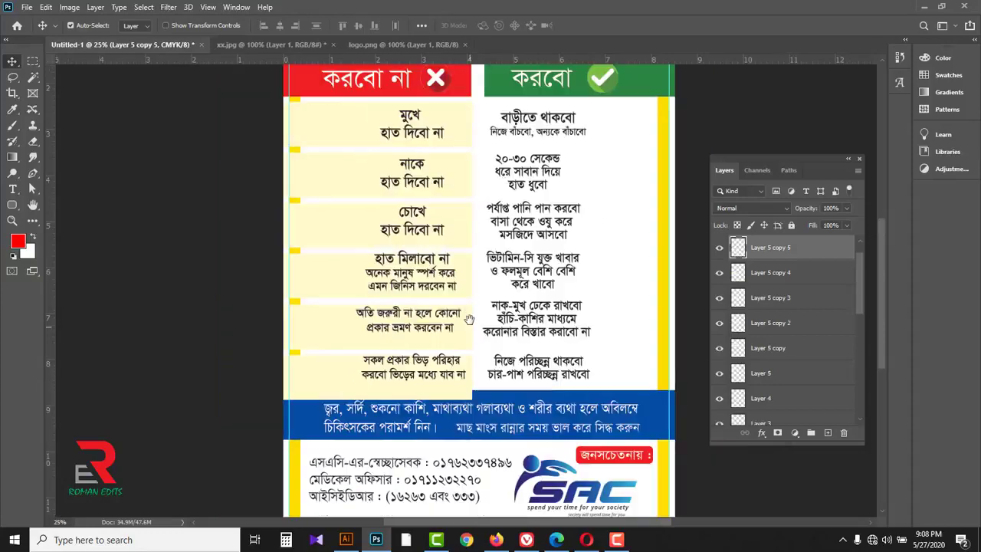
scroll(469, 319, up, 3)
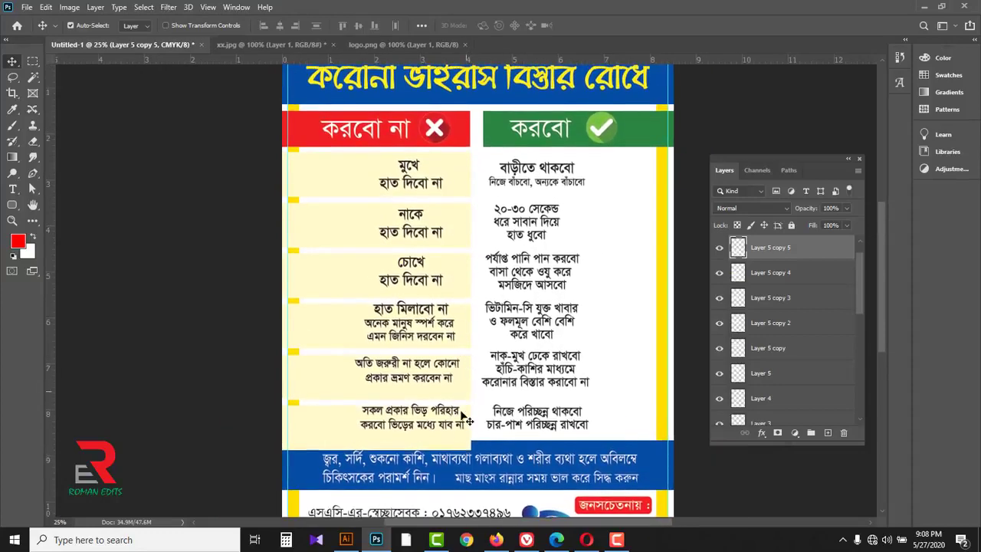
drag(460, 443, 460, 434)
shift+click(330, 384)
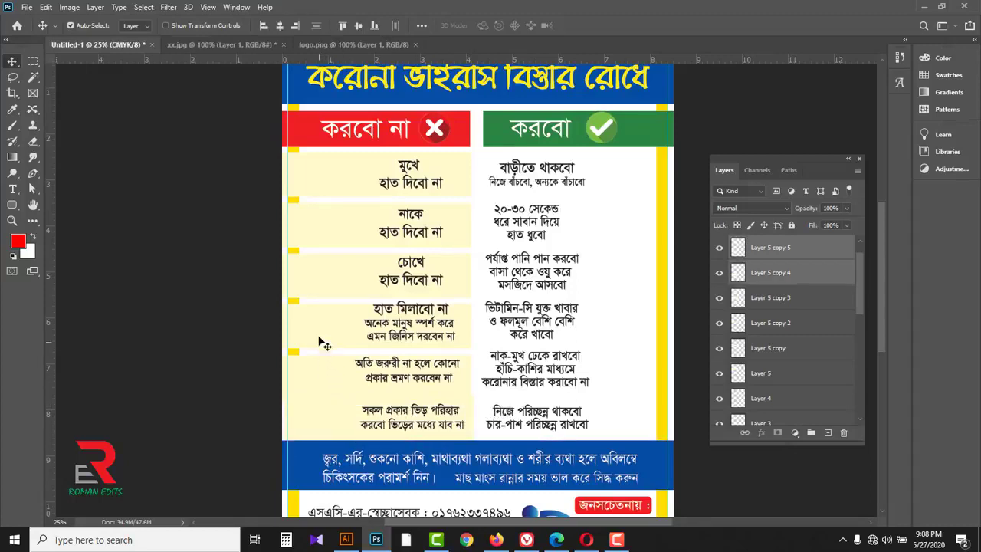
shift+click(325, 302)
shift+click(333, 254)
shift+click(335, 234)
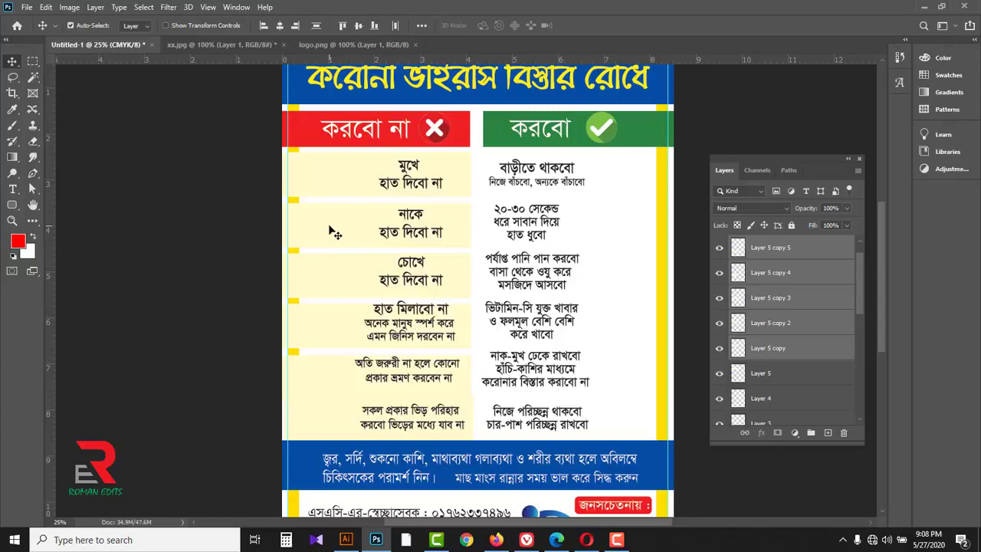
shift+click(335, 182)
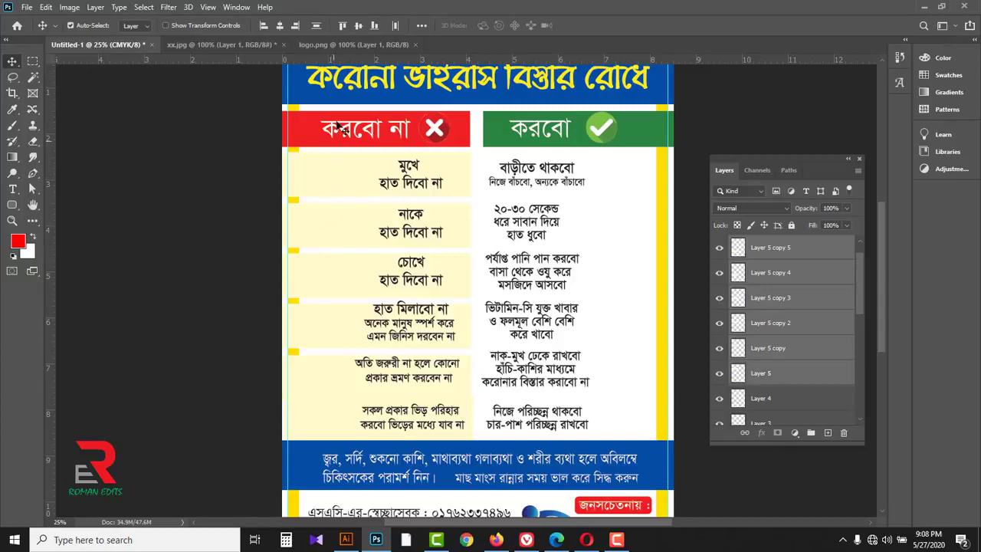
click(316, 26)
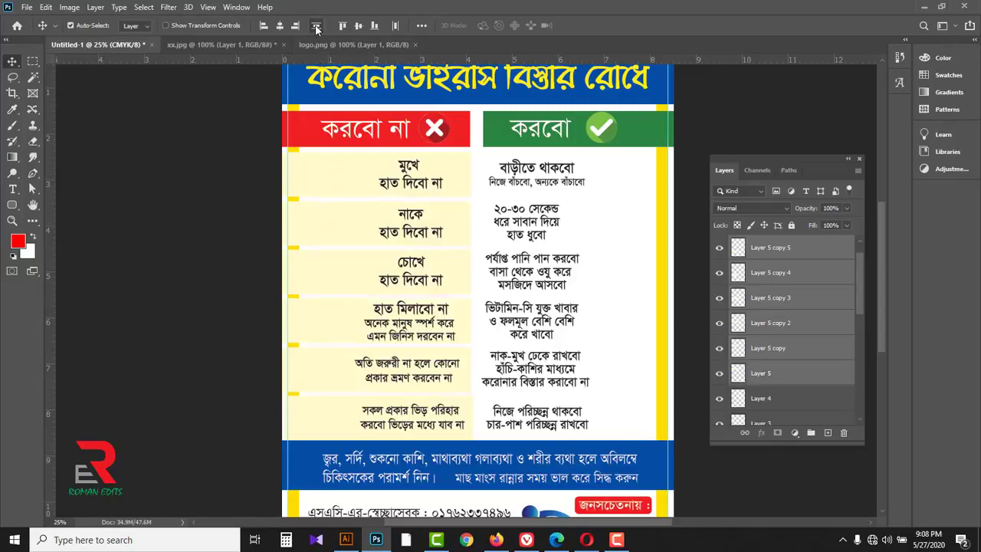
- Compress the six selected rows together to 98.30% height, leaving a gap above the blue band
key(ctrl+t)
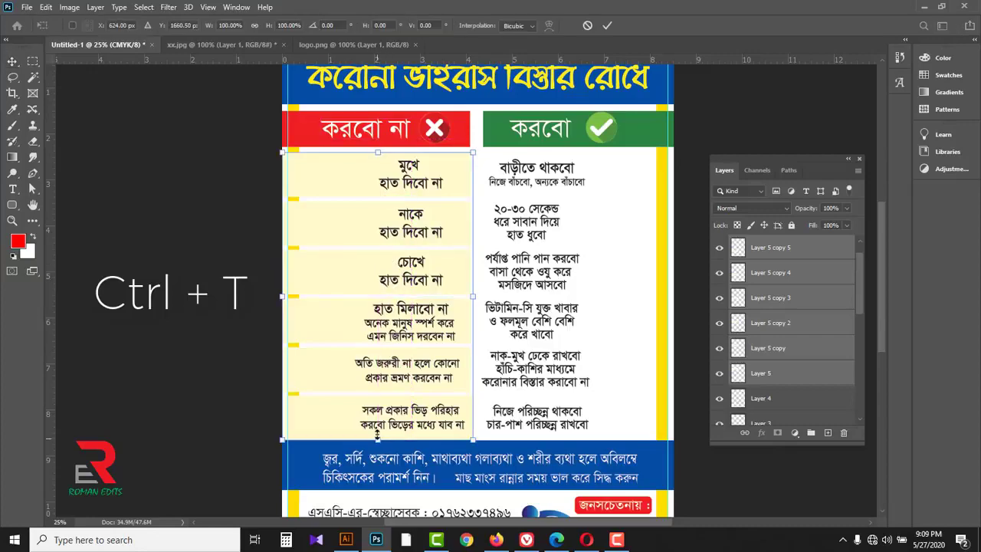
scroll(368, 460, up, 3)
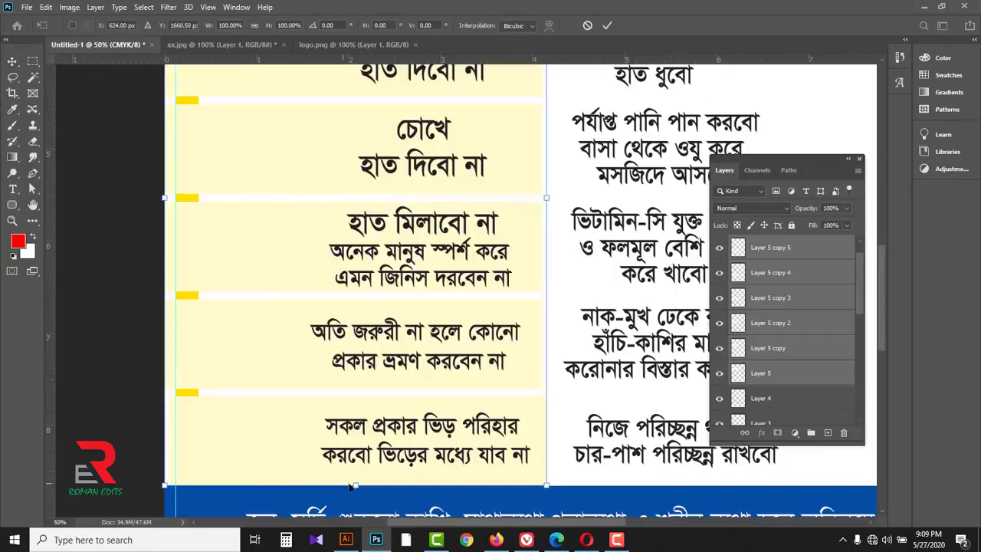
drag(354, 483, 354, 474)
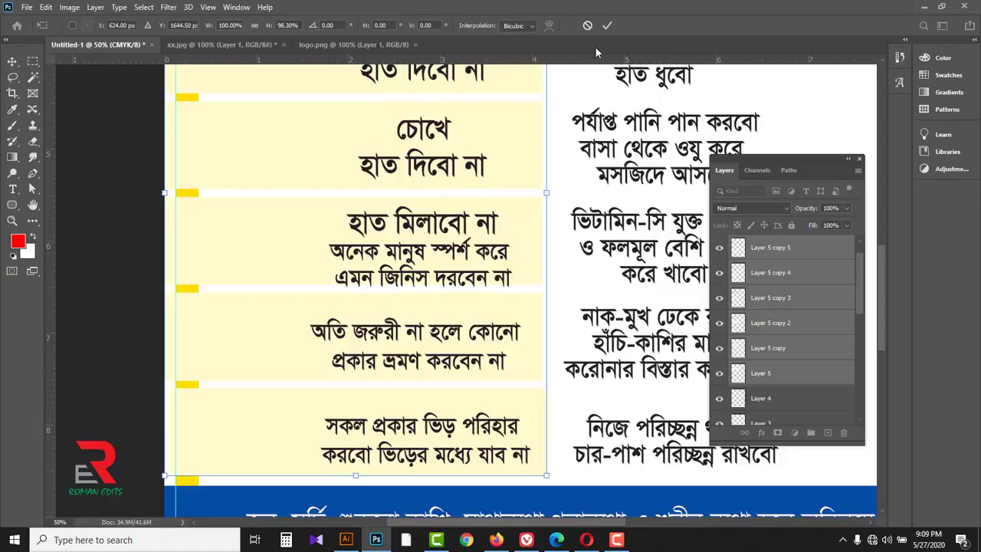
click(604, 28)
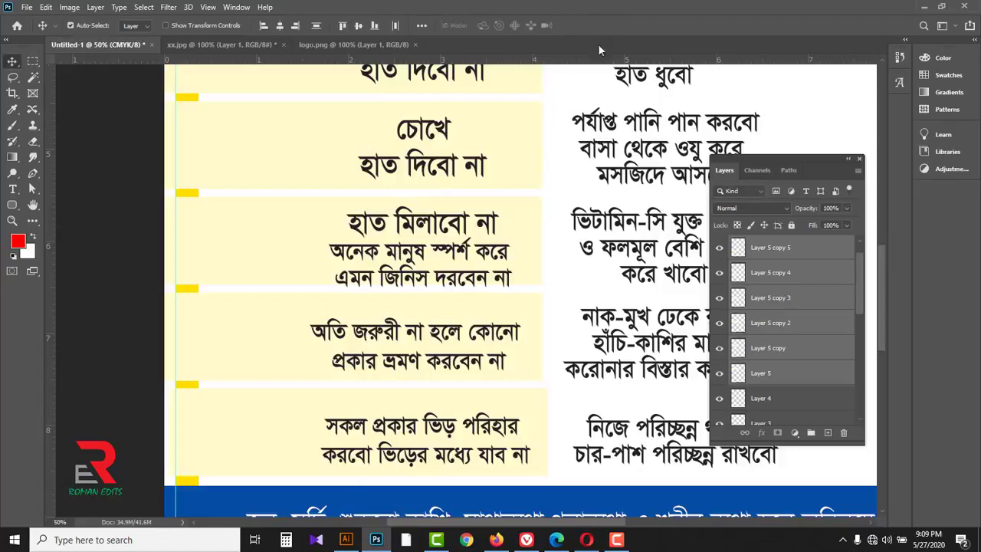
- Nudge the Bengali advice text layer slightly upward over the pale yellow rows
alt+click(501, 201)
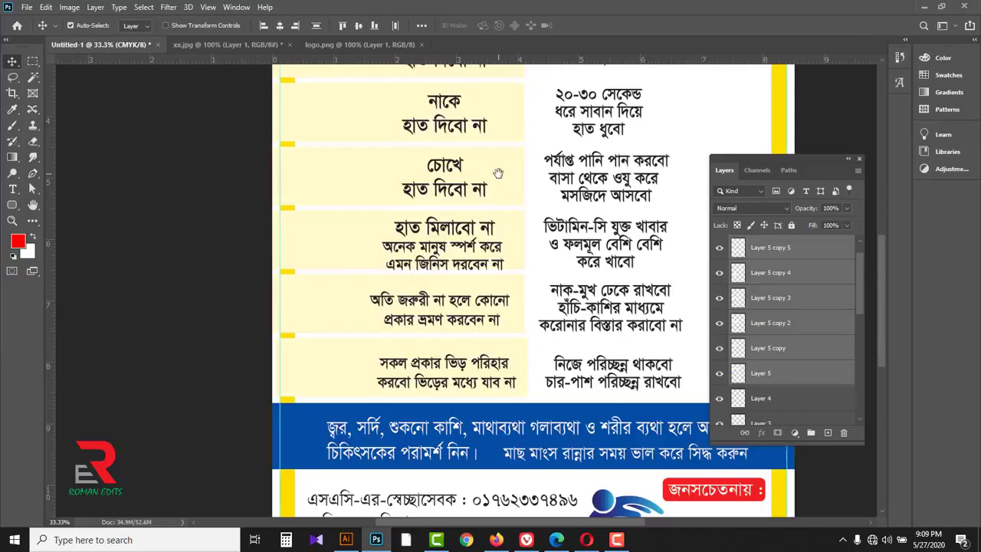
drag(499, 173, 505, 263)
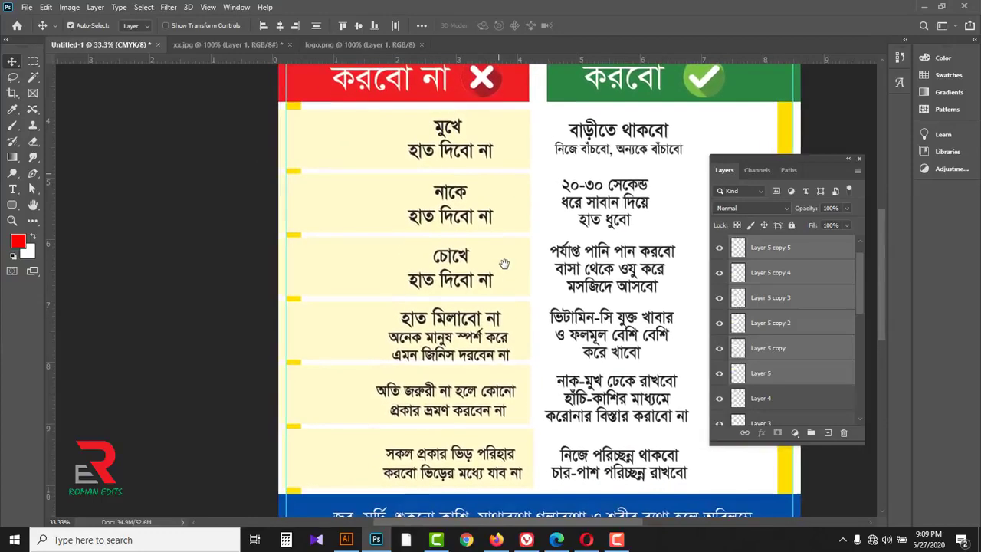
key(ctrl+shift+alt+n)
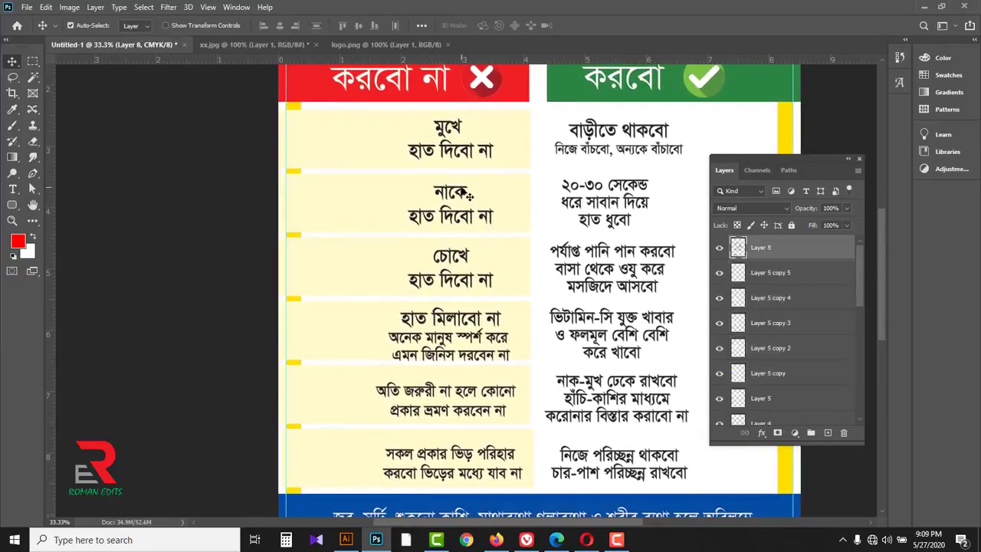
key(Up)
key(Up)
key(Up)
key(Up)
key(Up)
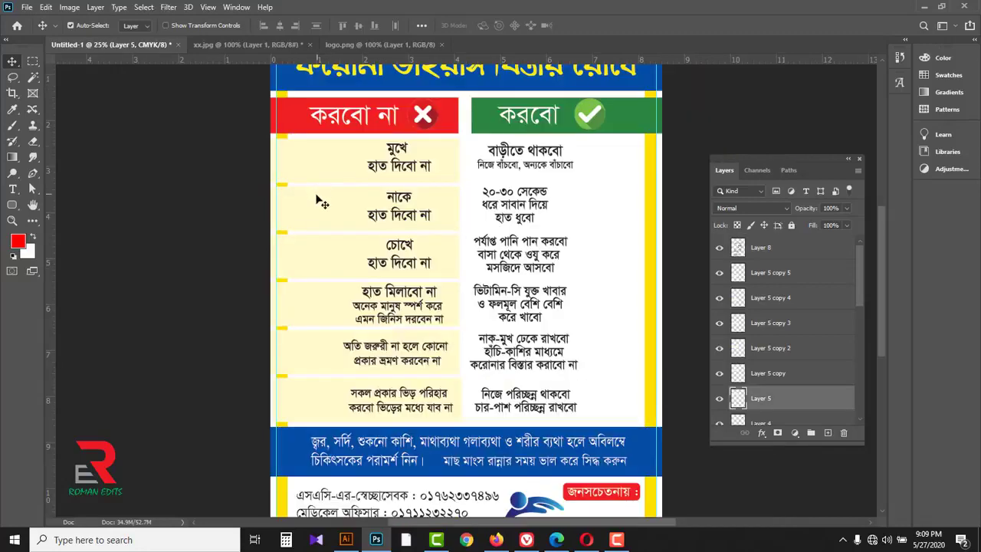
- Duplicate all six left-column pale yellow rows across to the right column behind the Bengali advice text
key(shift+alt+bracketright)
key(shift+alt+bracketright)
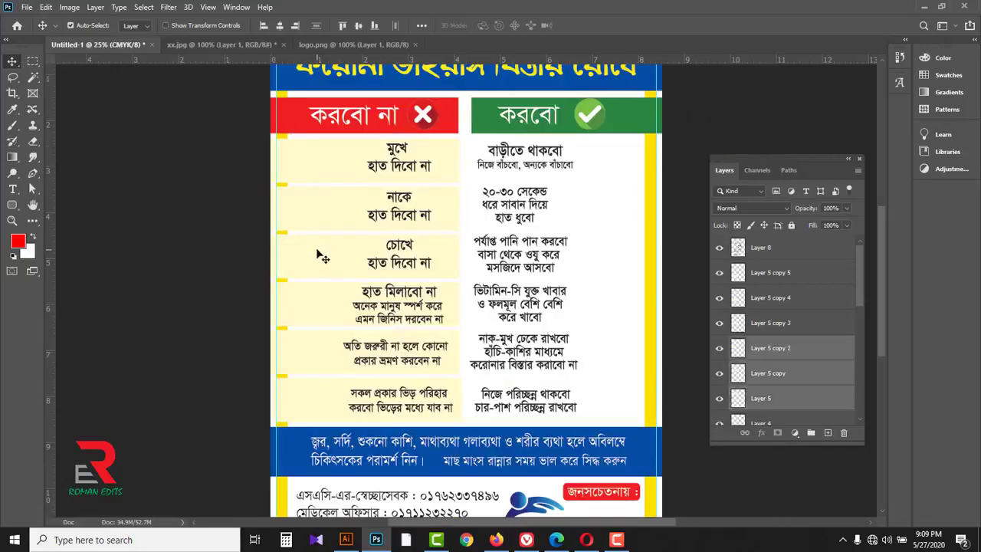
key(shift+alt+bracketright)
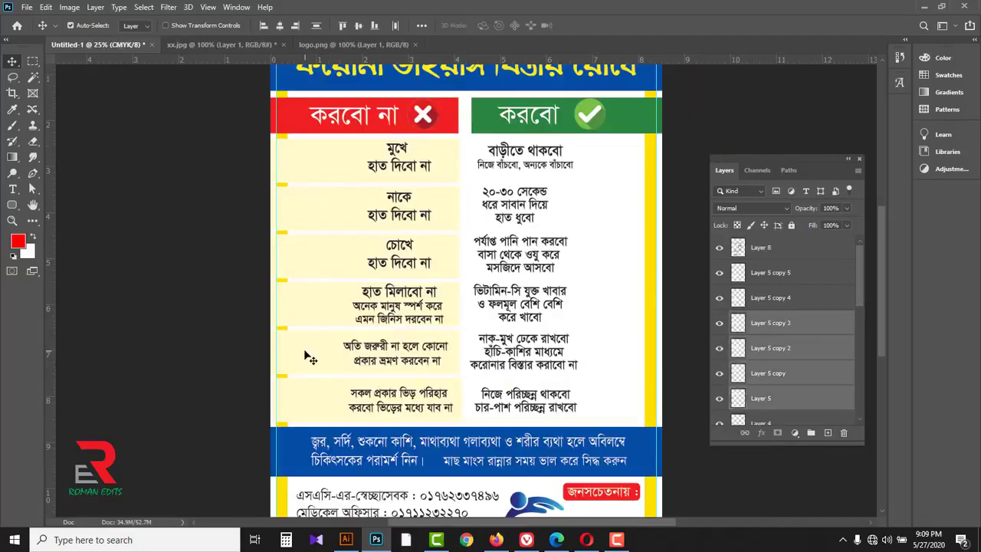
key(shift+alt+bracketright)
key(shift+alt+bracketright)
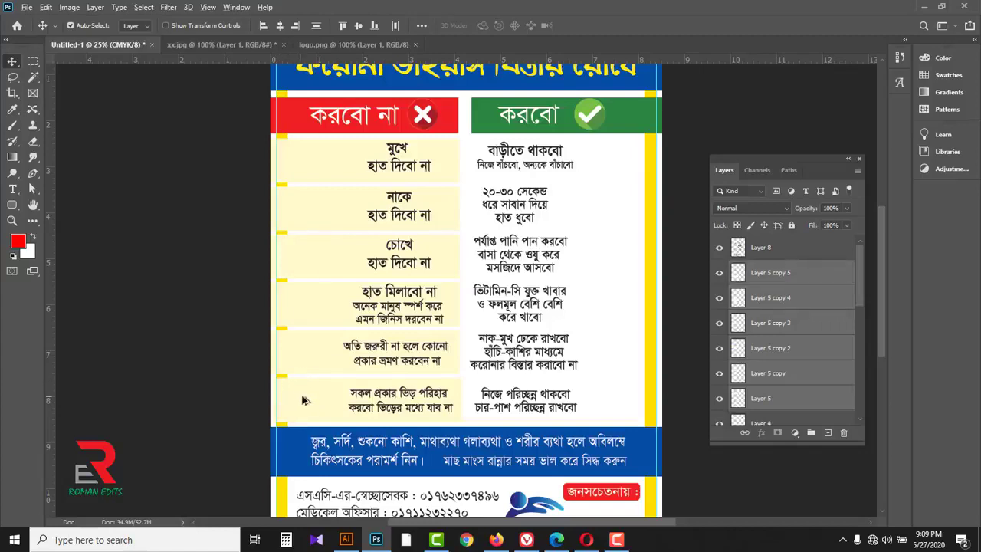
drag(303, 399, 515, 401)
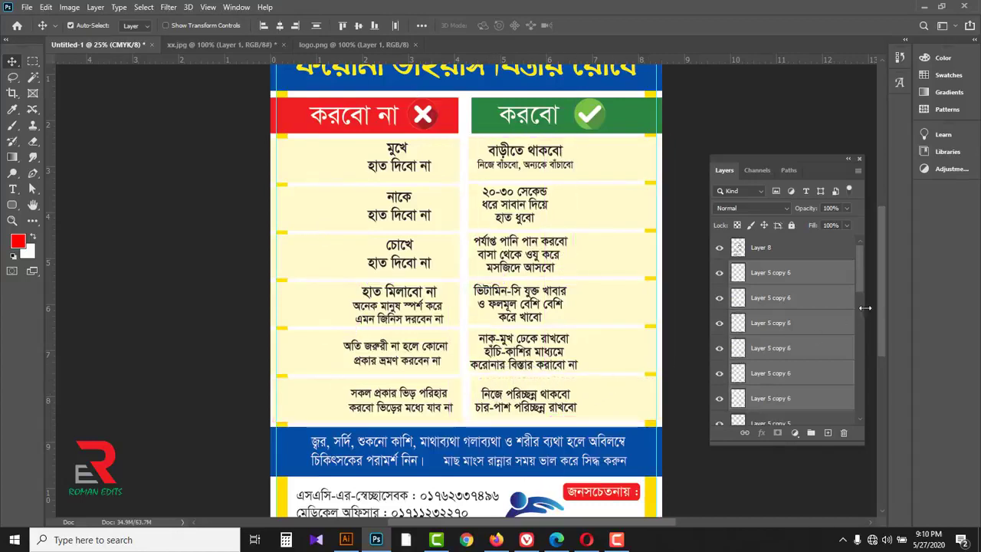
- Move the yellow border layer, Layer 1, to the top of the layer stack
drag(860, 266, 851, 412)
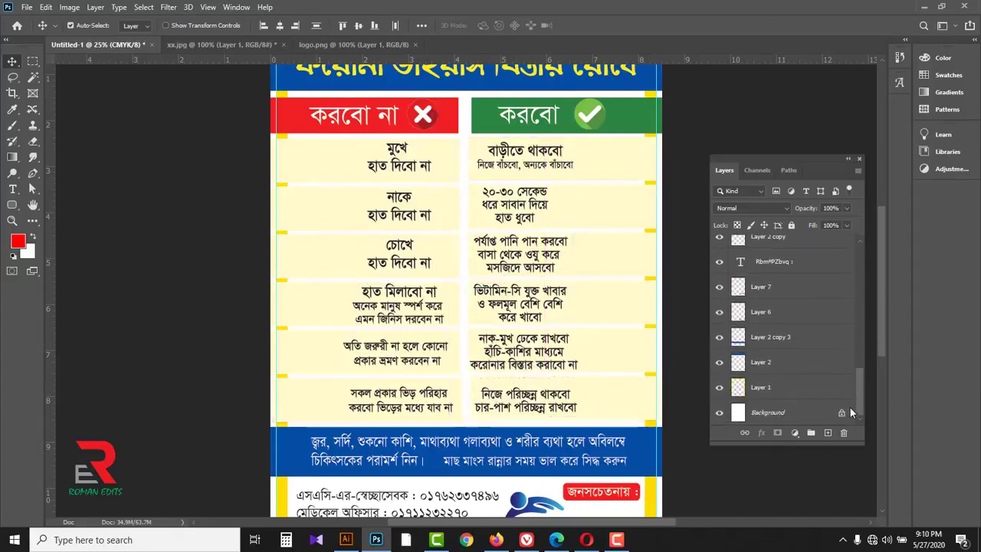
click(757, 389)
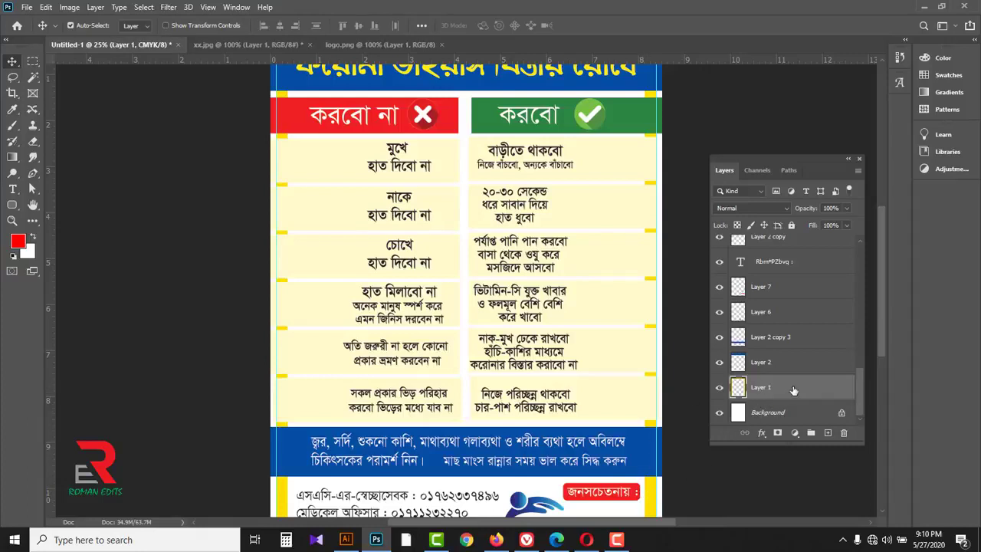
drag(811, 394, 820, 239)
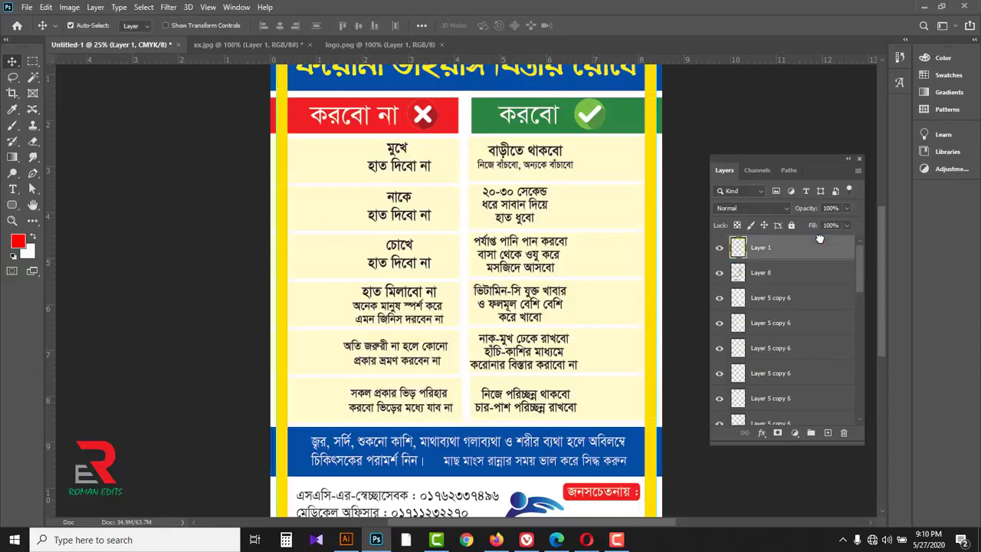
ctrl+alt+click(553, 301)
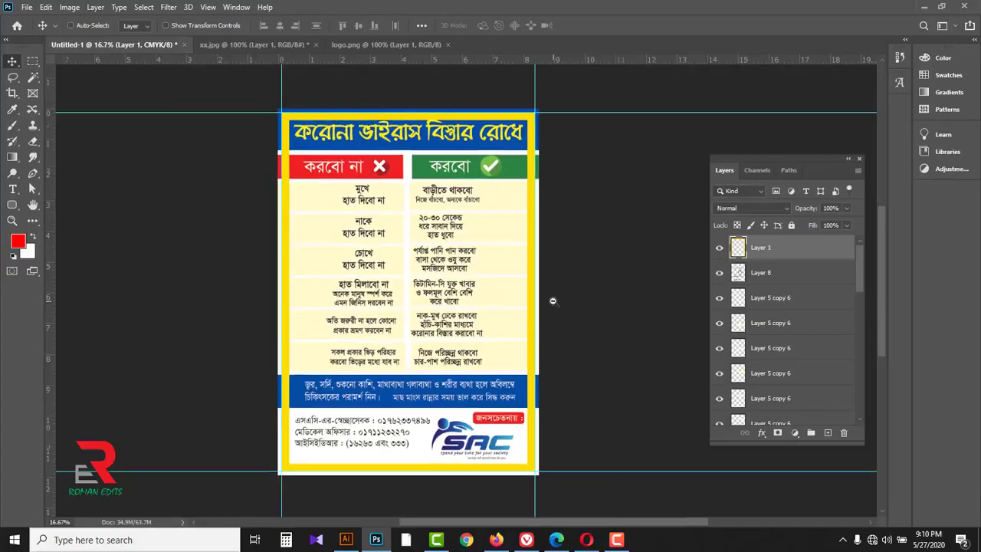
- Open the image pic 1 and copy it into the poster over the first left-column row
ctrl+click(407, 268)
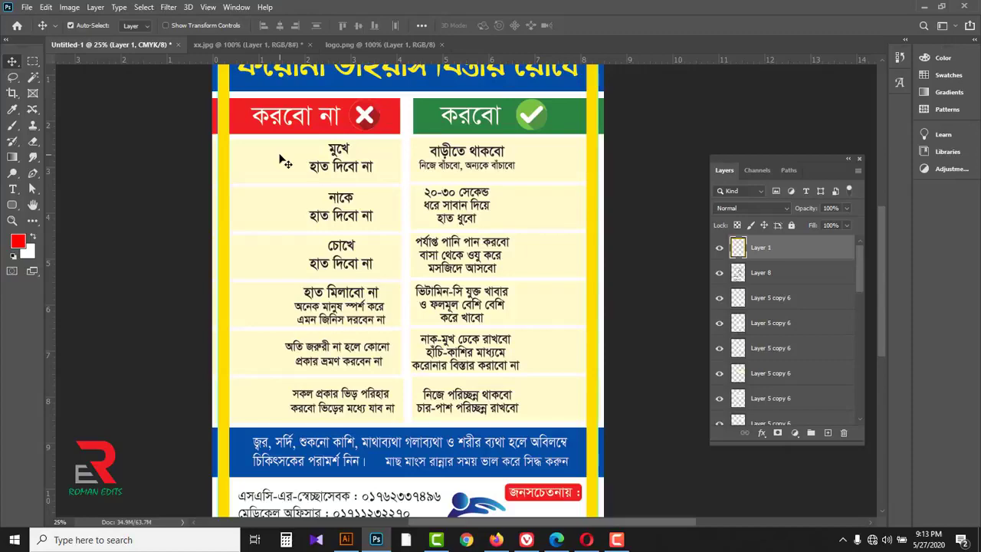
click(27, 8)
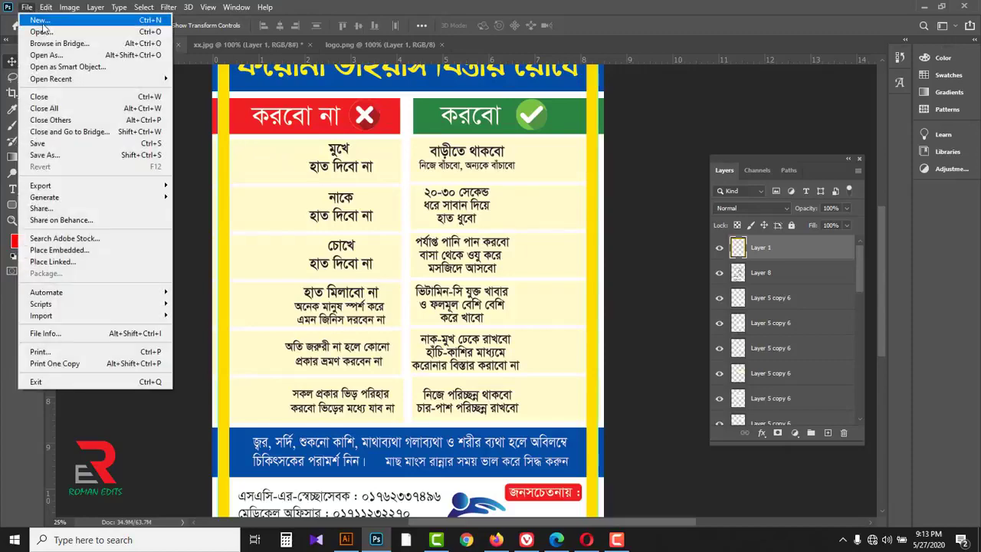
click(45, 28)
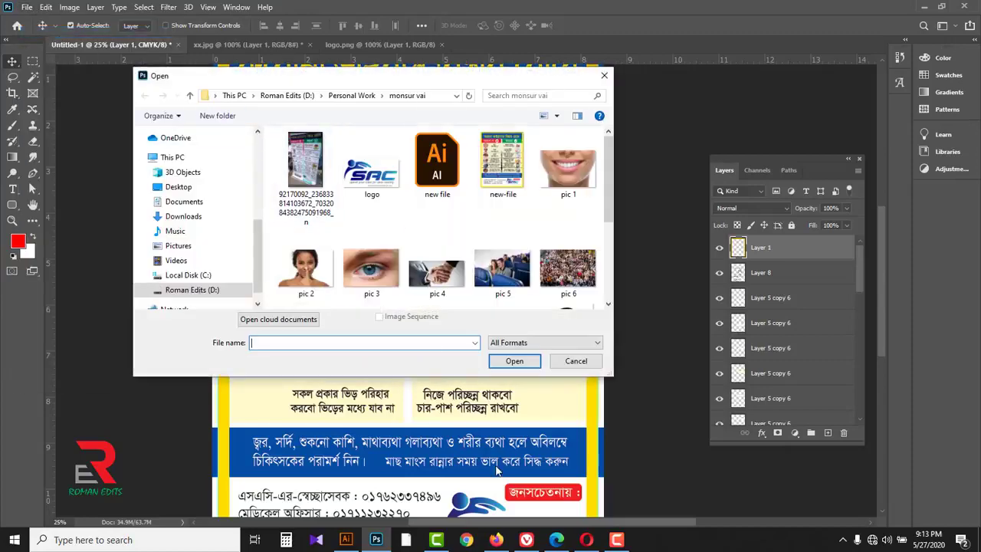
click(567, 165)
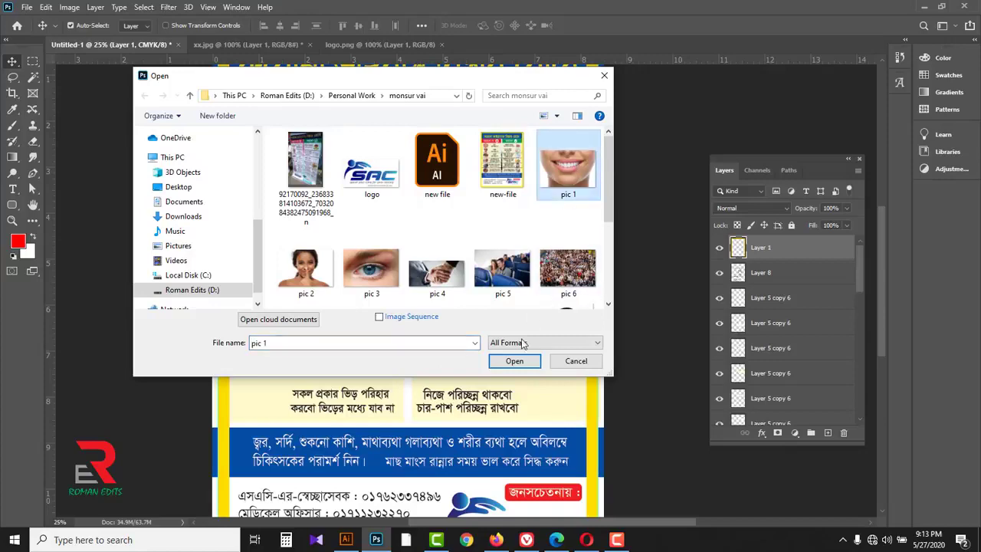
click(512, 362)
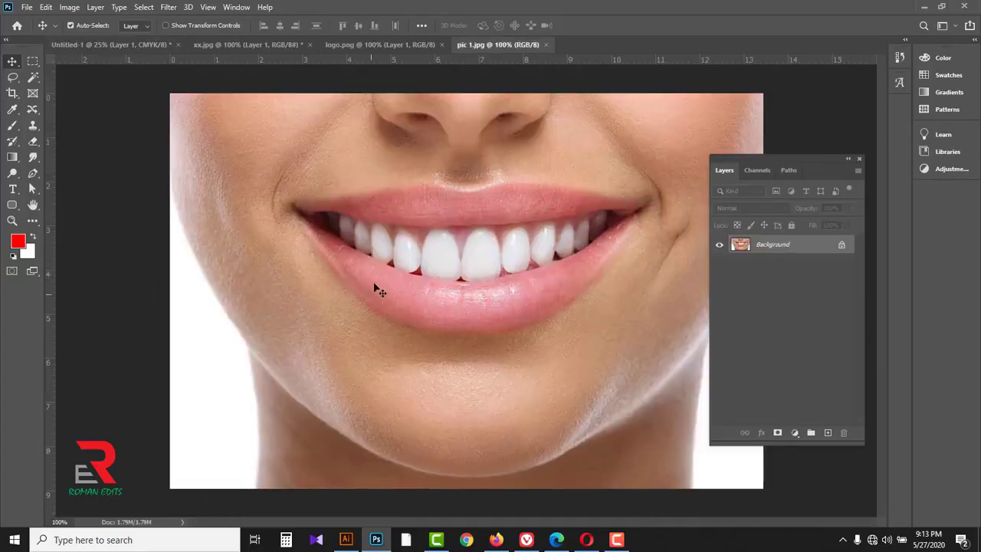
click(107, 45)
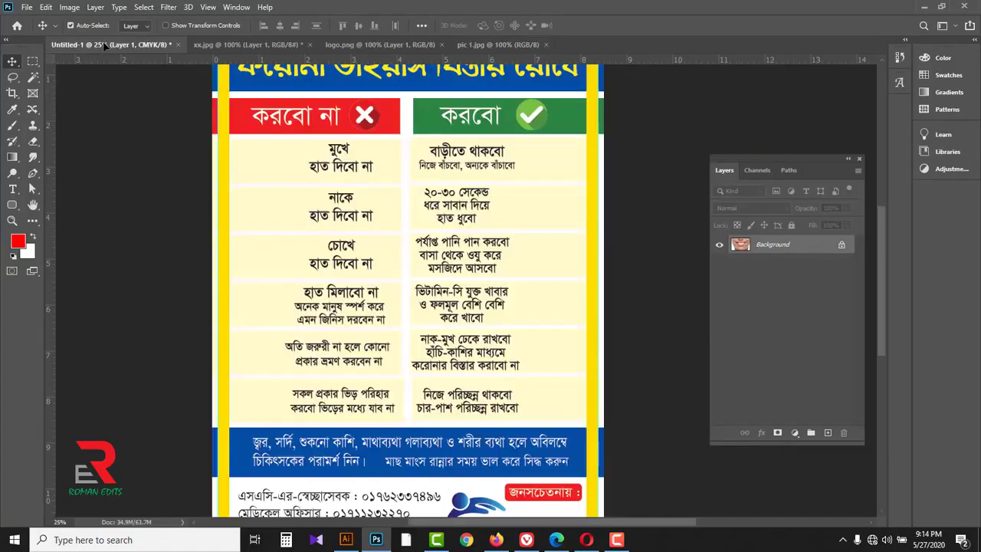
drag(254, 166, 255, 165)
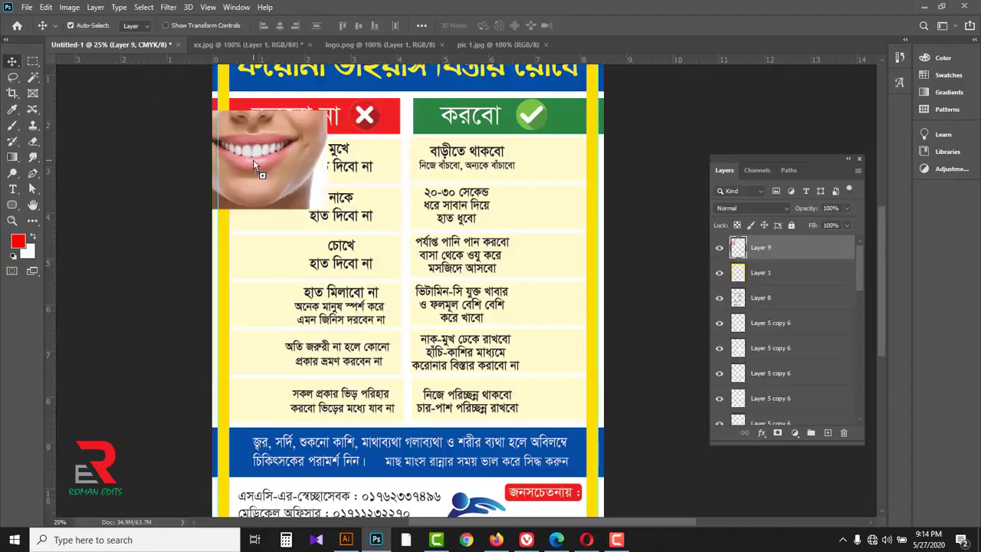
- Scale the mouth picture to 41.43% width and 41.55% height and place it beside the first left-column advice text
key(ctrl+t)
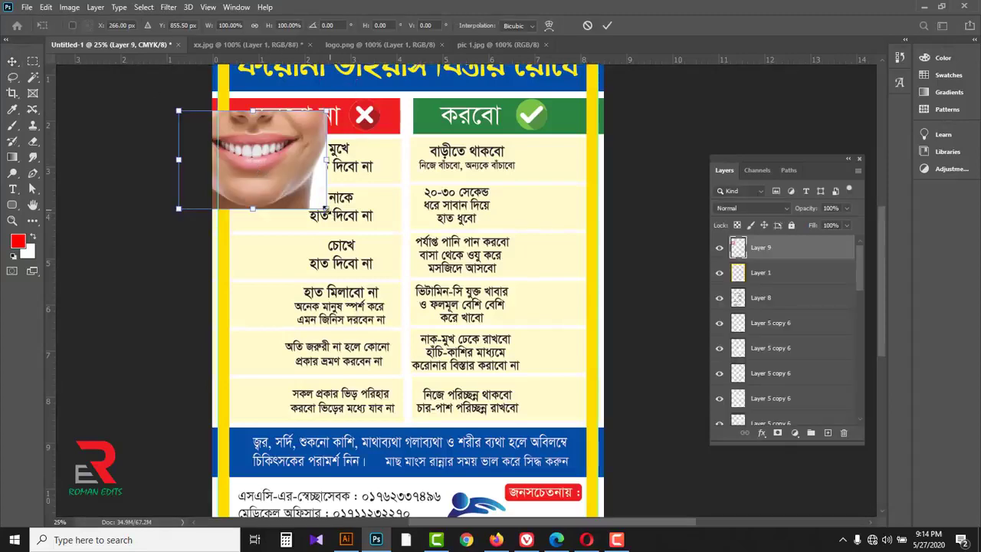
drag(326, 208, 272, 169)
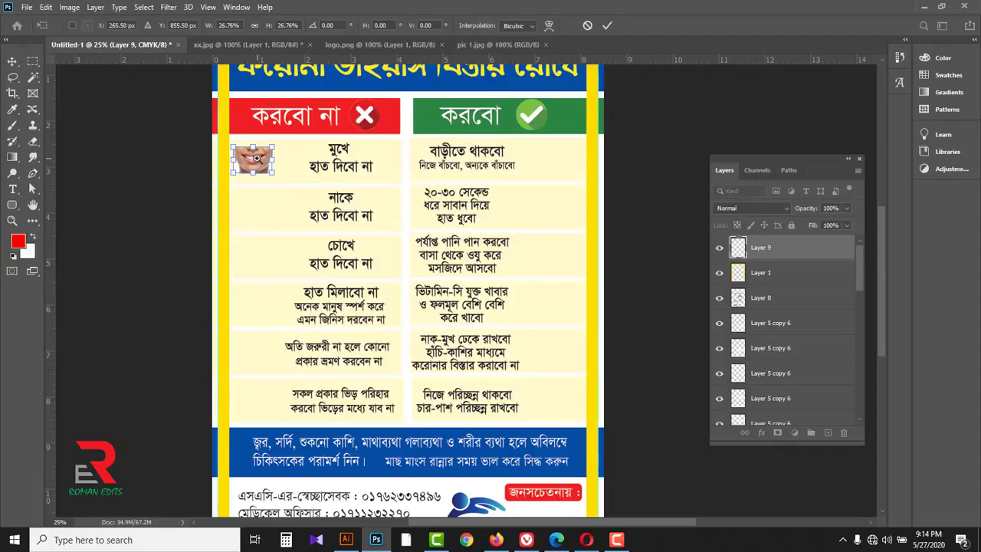
click(255, 159)
click(230, 150)
click(225, 146)
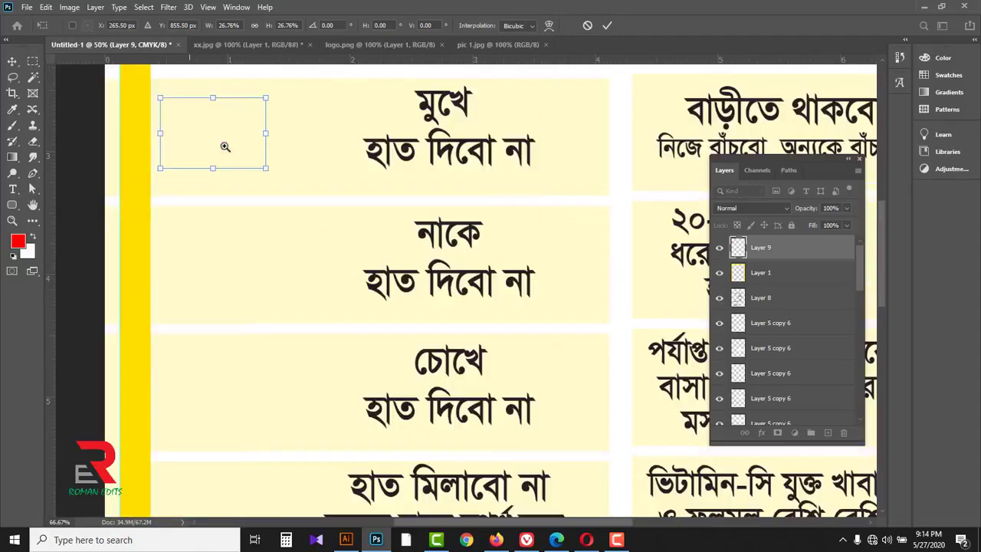
click(236, 146)
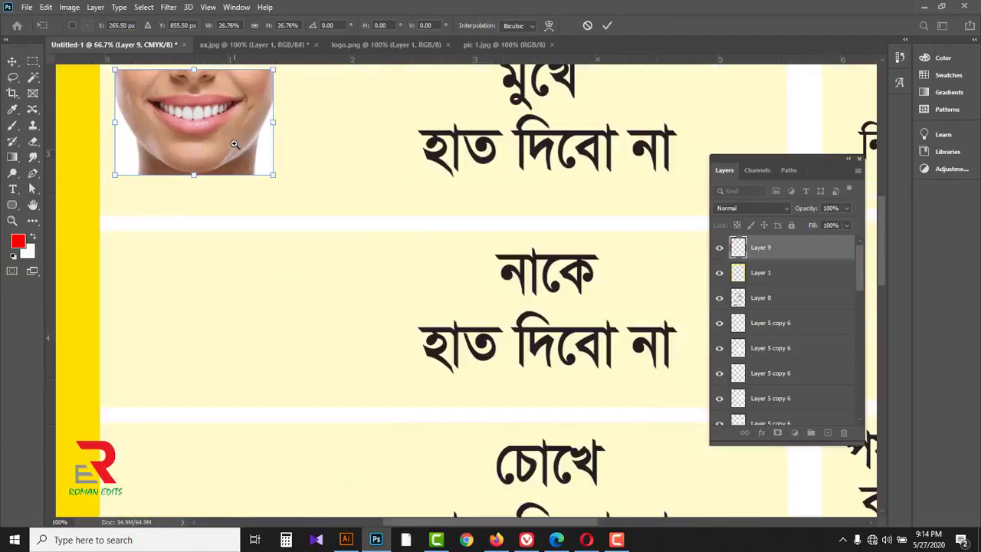
drag(261, 135, 345, 269)
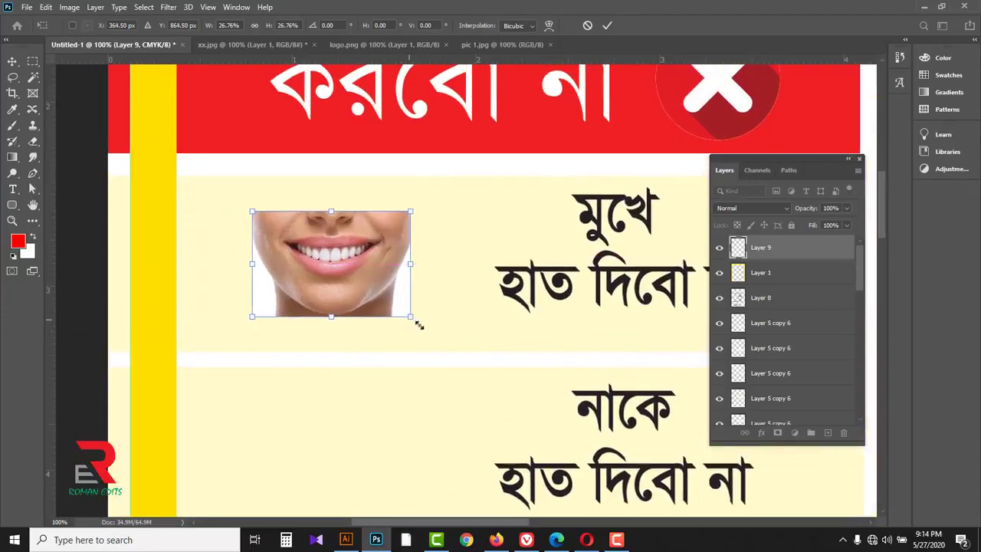
drag(419, 325, 450, 346)
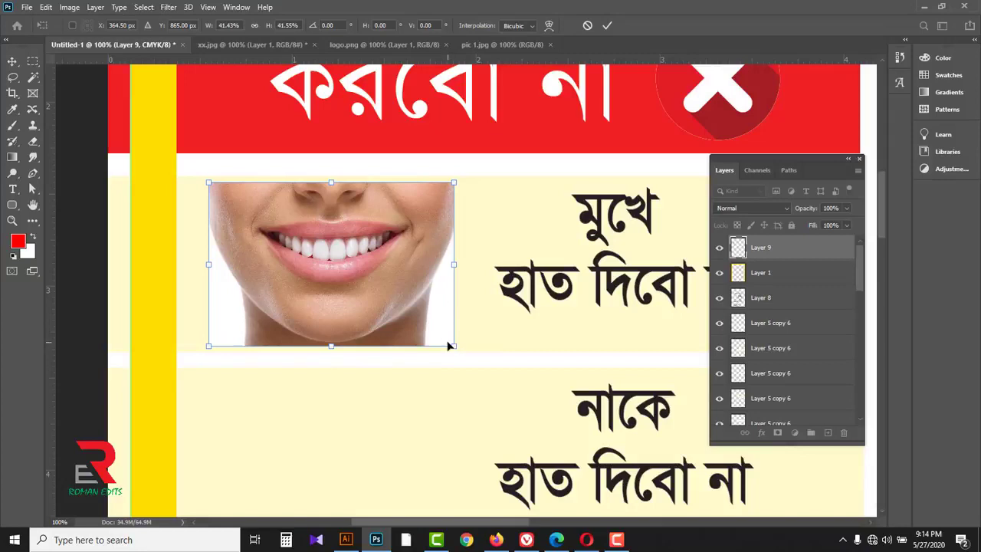
click(608, 25)
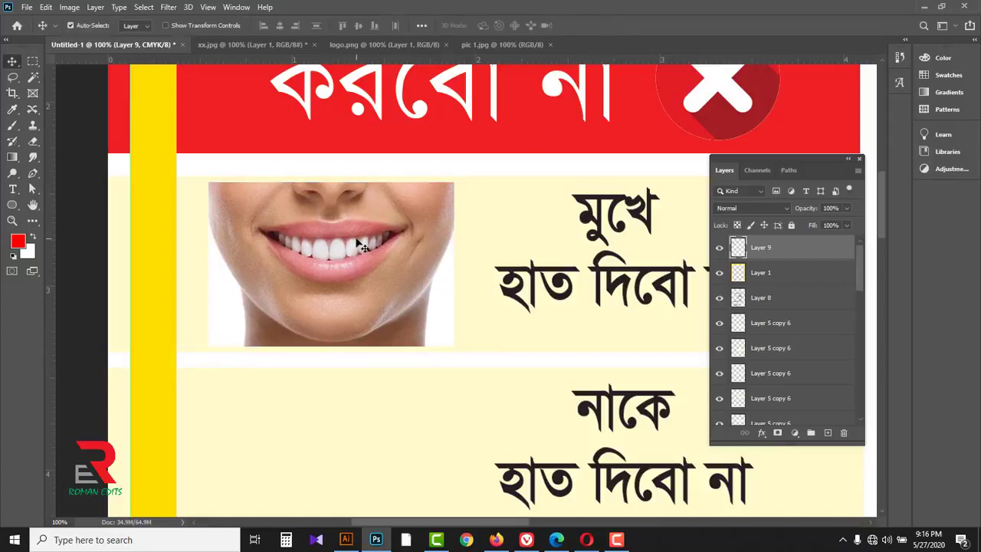
- Draw a circle about 256 px across over the mouth in the picture and load its outline as a selection
click(13, 206)
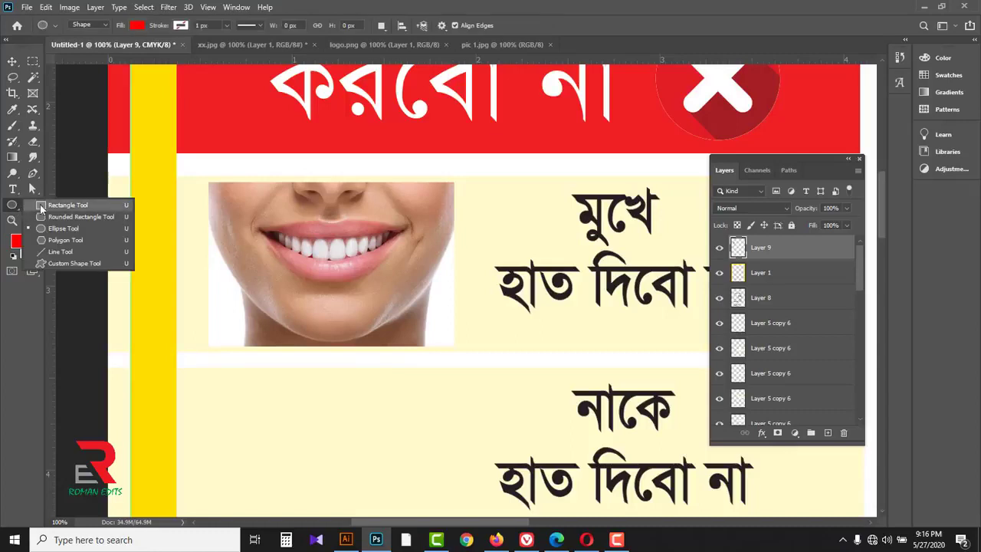
click(67, 230)
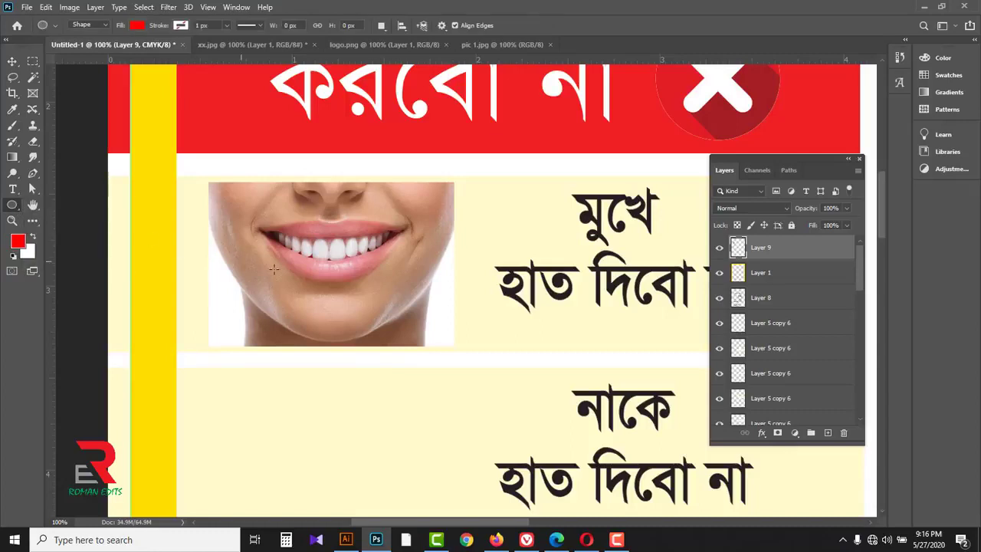
drag(328, 264, 409, 345)
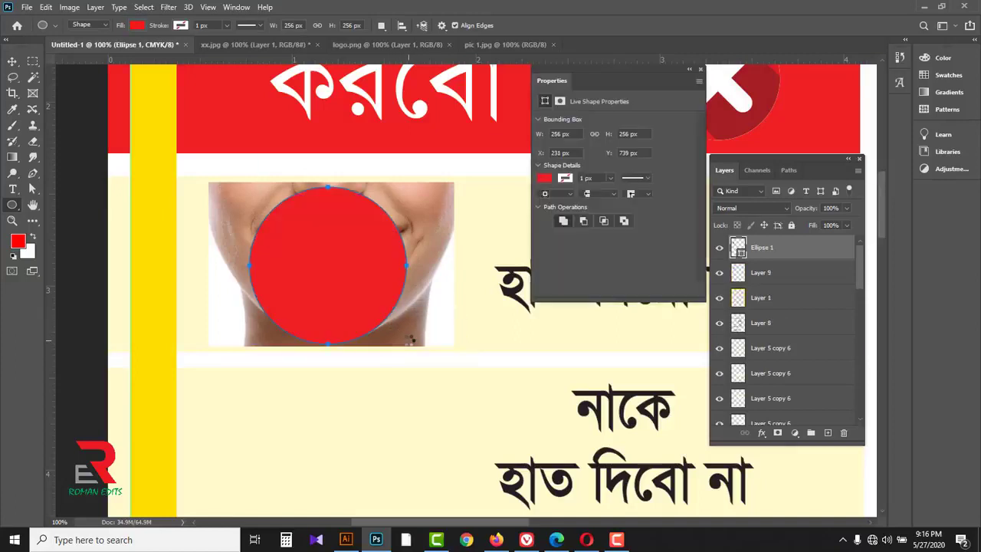
click(700, 69)
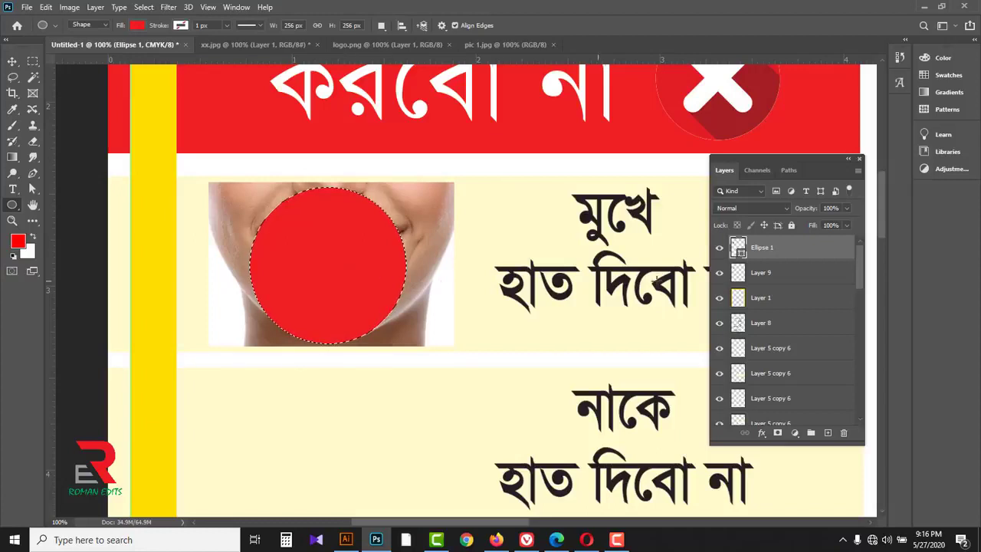
- Delete the red circle layer and crop the mouth picture to a circle by clearing everything outside the circular selection
drag(811, 251, 844, 433)
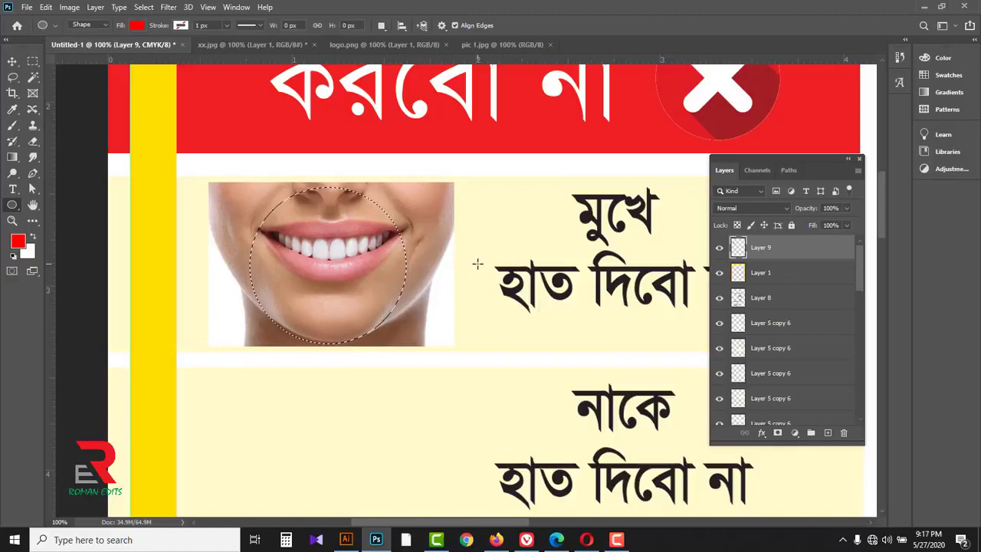
click(144, 8)
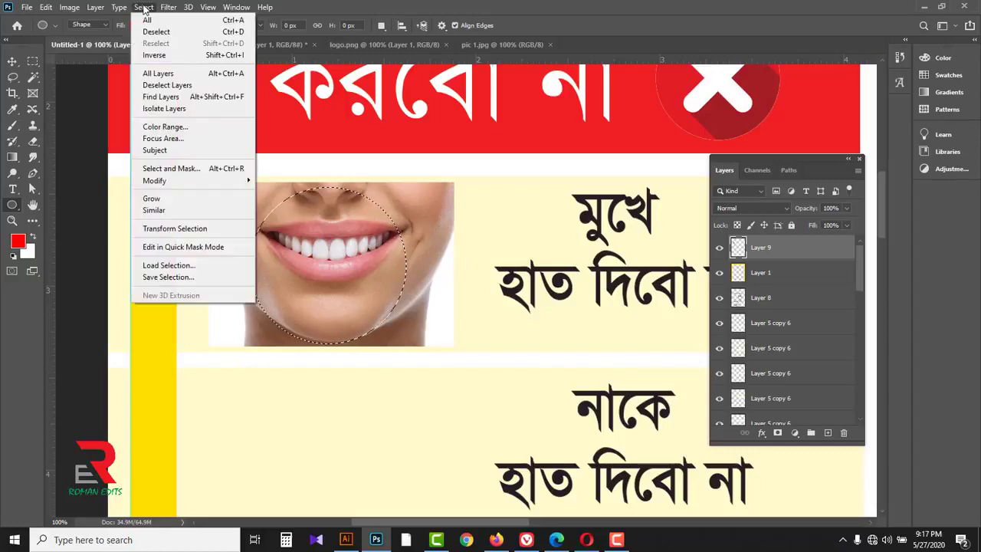
click(155, 56)
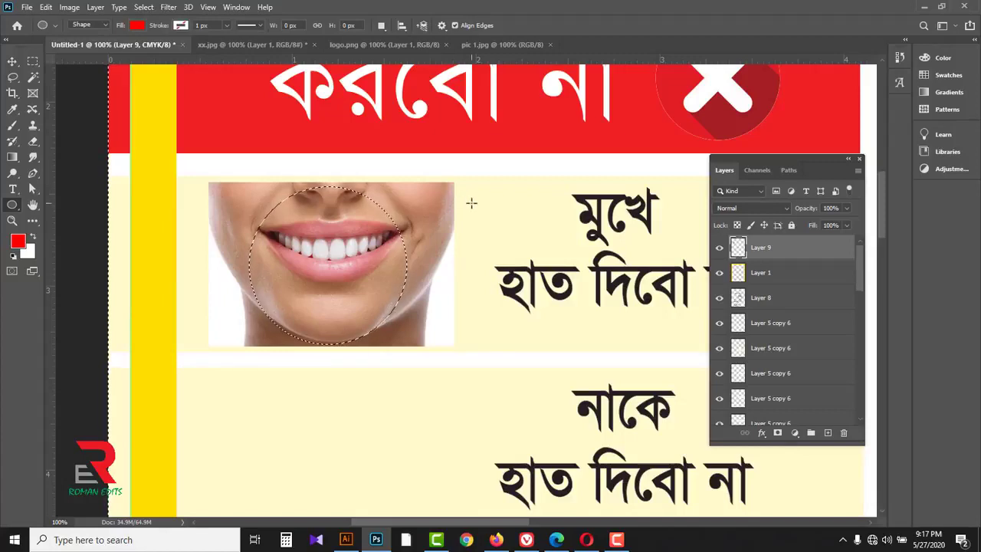
key(Delete)
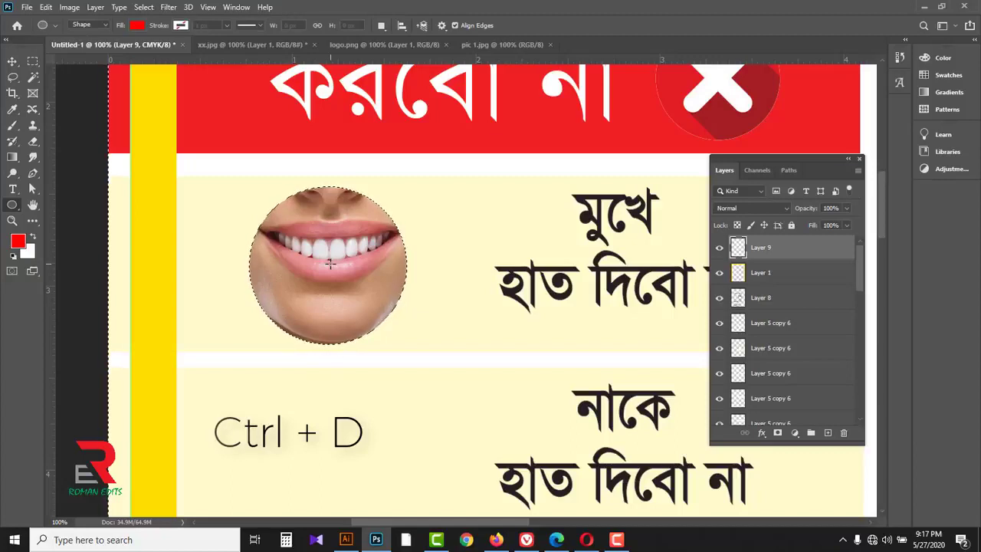
key(ctrl+d)
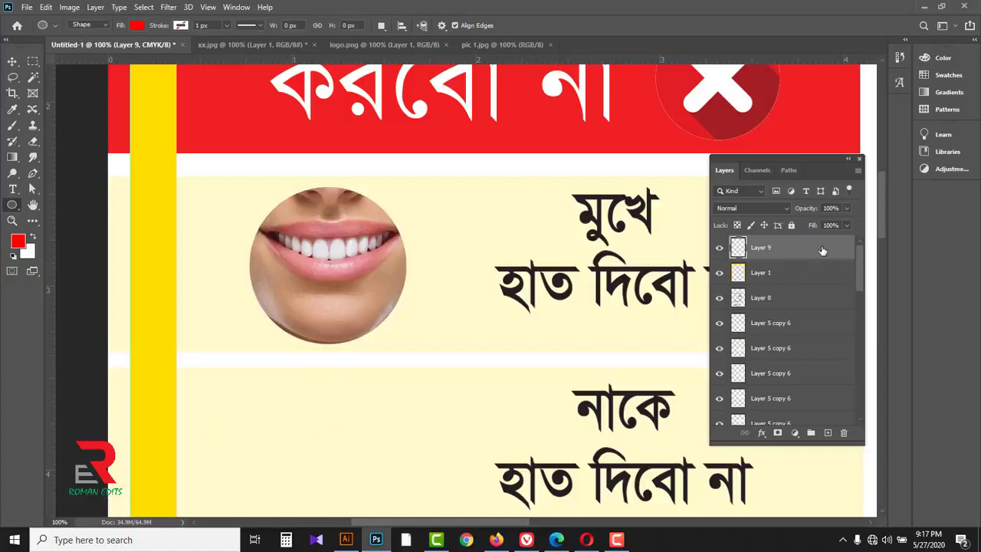
- Add an outside stroke of 4 px in red ff0000 around the circular mouth picture
click(763, 434)
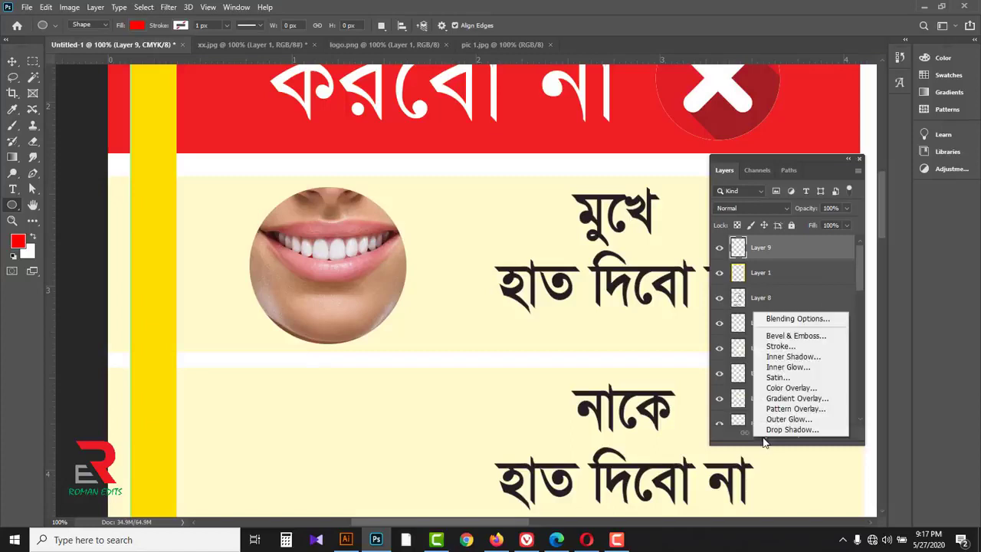
click(781, 346)
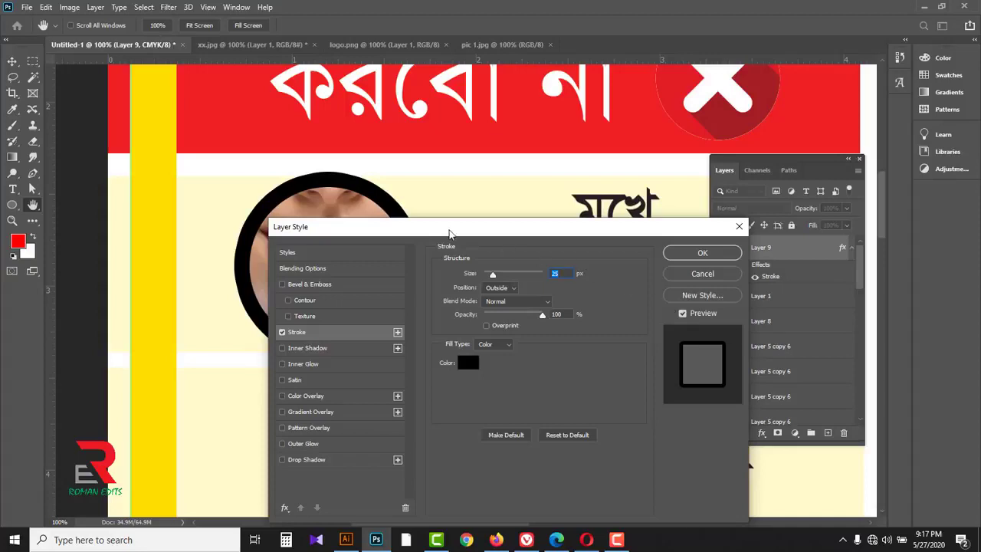
drag(449, 232, 638, 156)
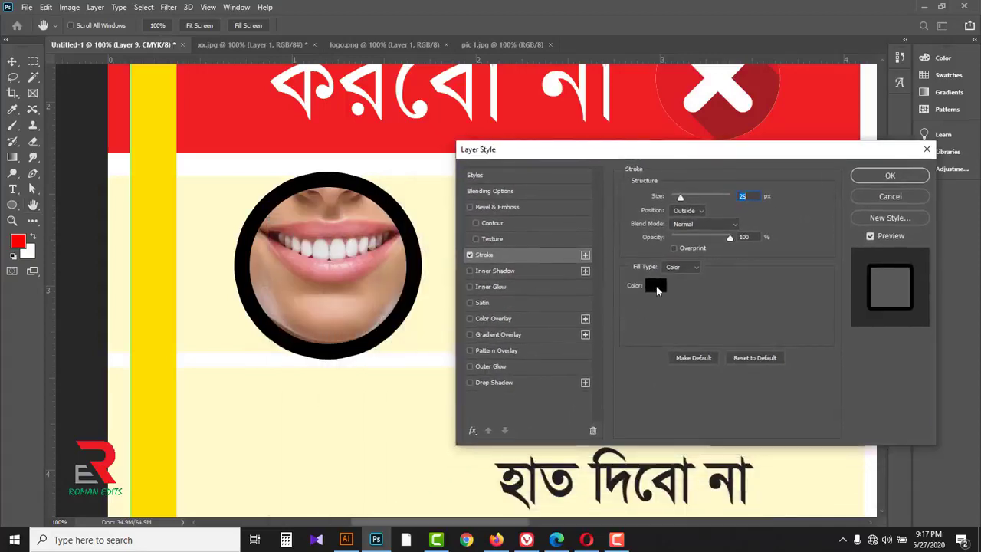
click(657, 287)
click(680, 358)
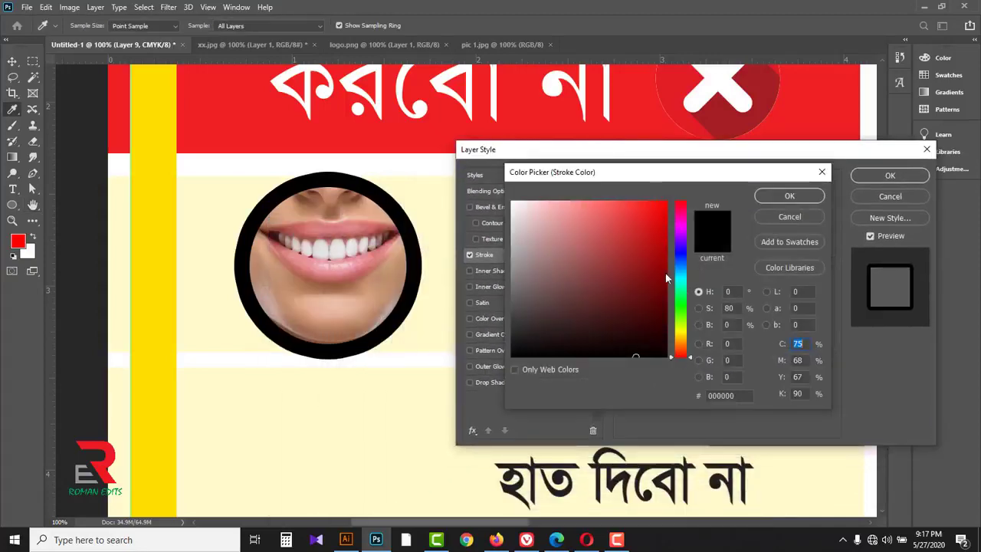
drag(668, 276, 665, 203)
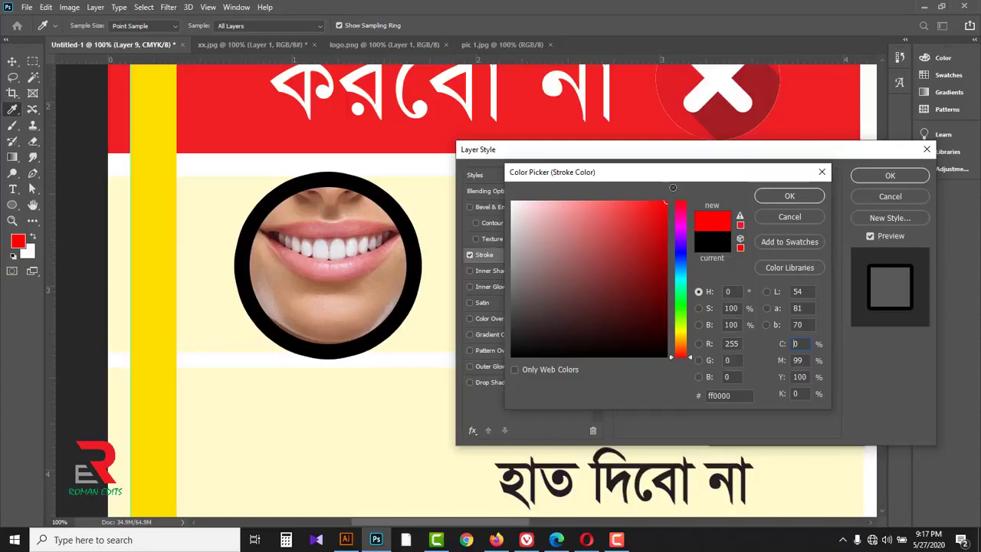
click(767, 198)
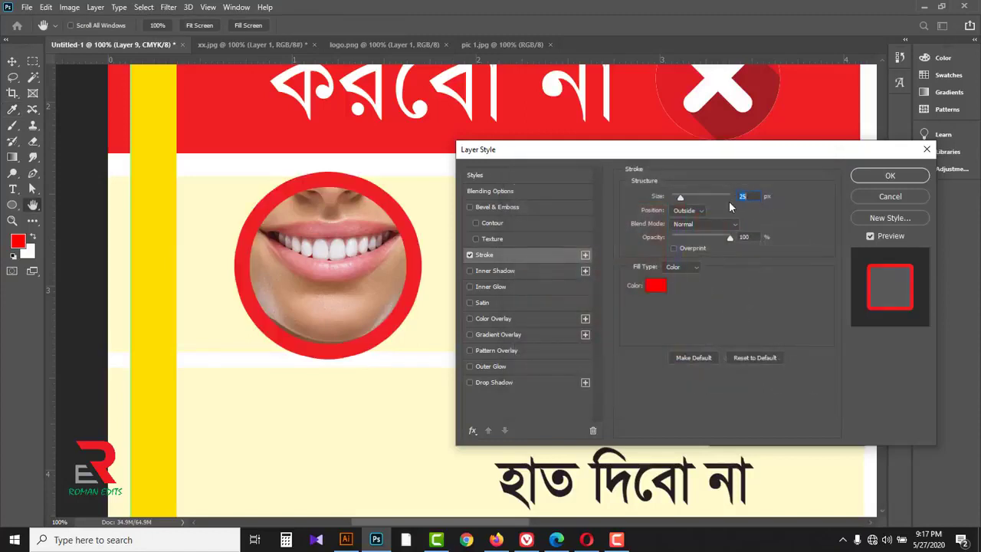
drag(680, 201, 674, 200)
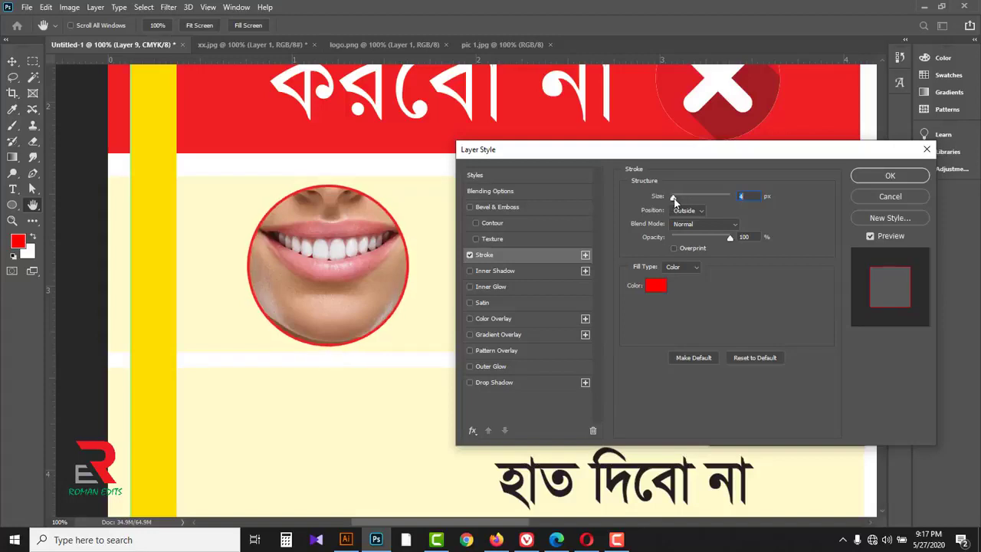
click(869, 180)
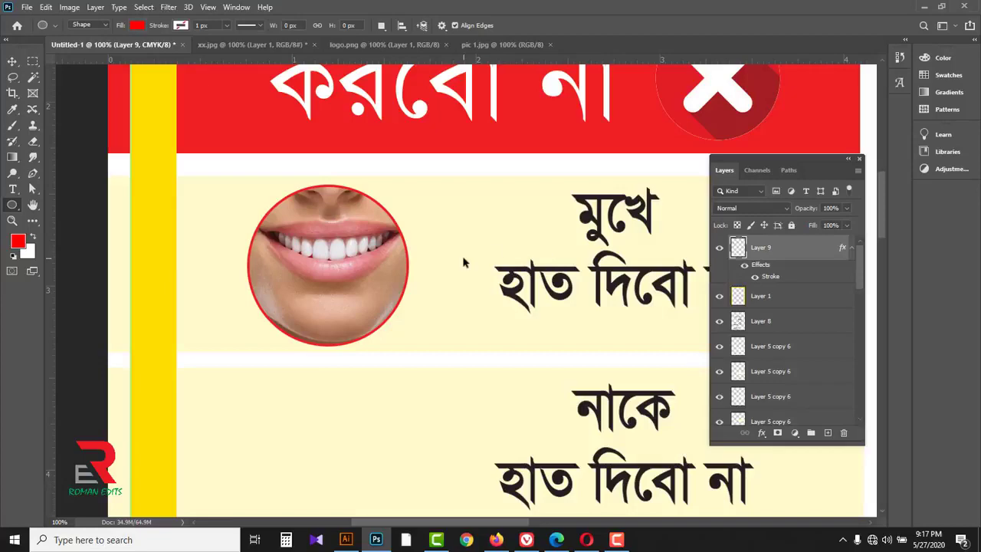
- Delete the circular mouth picture layer from the poster
alt+click(420, 248)
alt+click(422, 252)
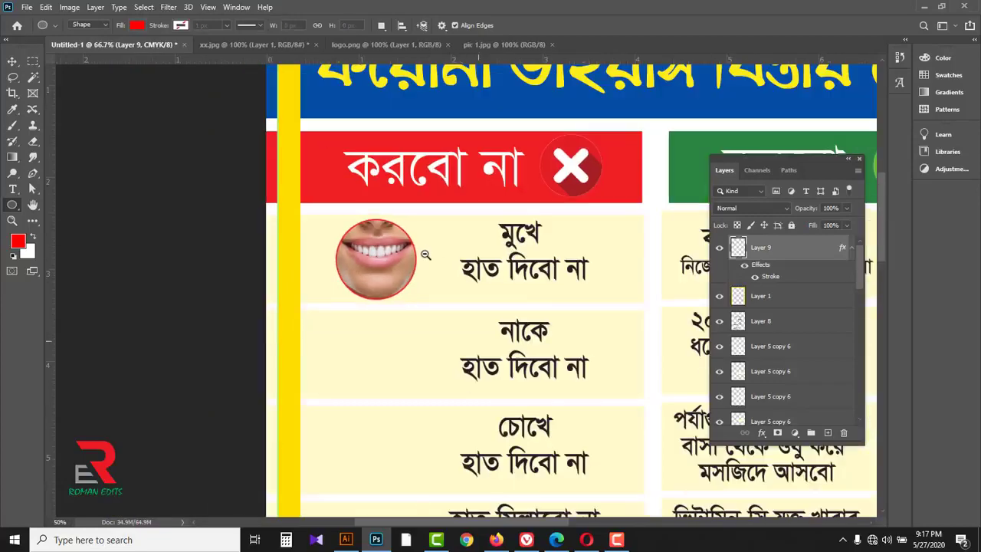
alt+click(424, 254)
alt+click(425, 255)
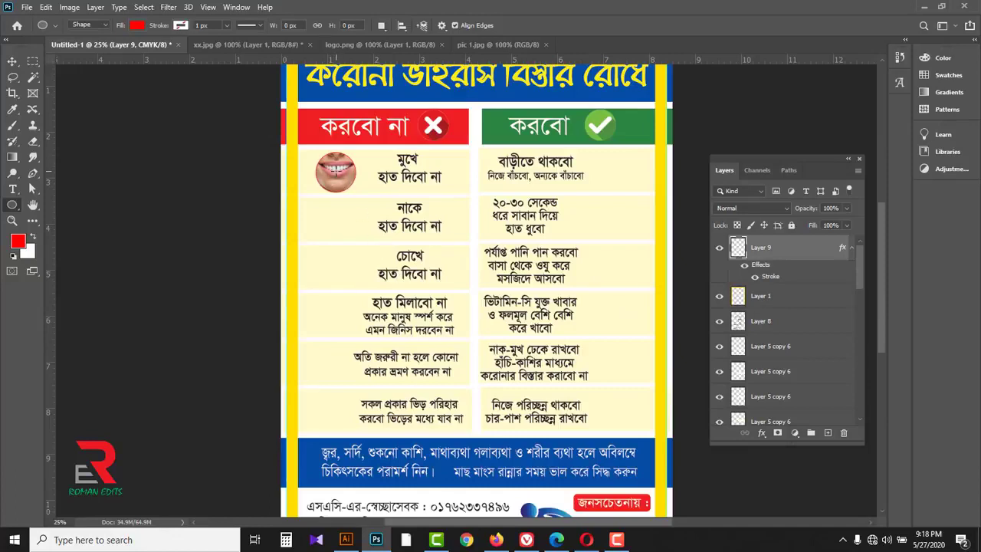
drag(833, 264, 843, 433)
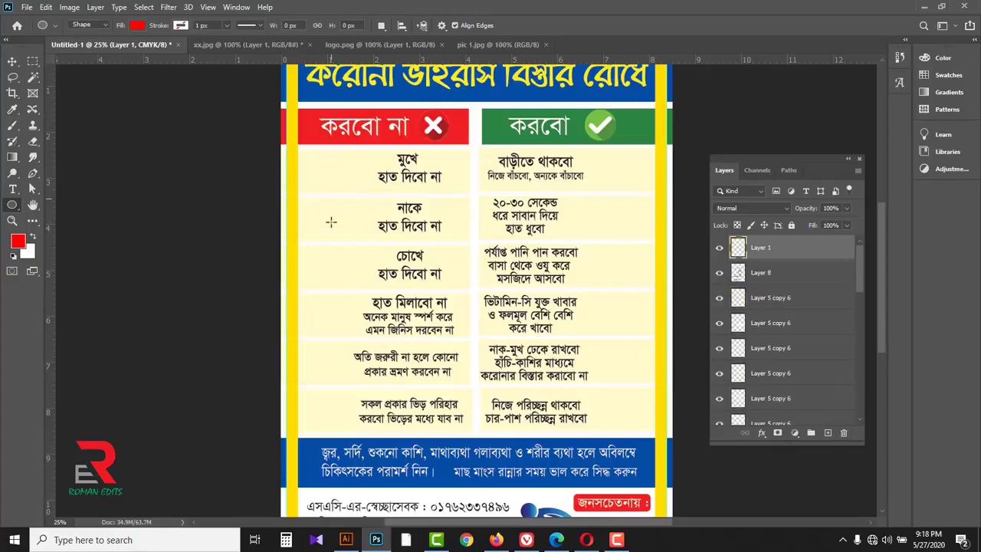
- Switch to Illustrator, copy all the ready-made circular pictures, and paste them into the Photoshop poster as pixels
click(347, 540)
key(ctrl+a)
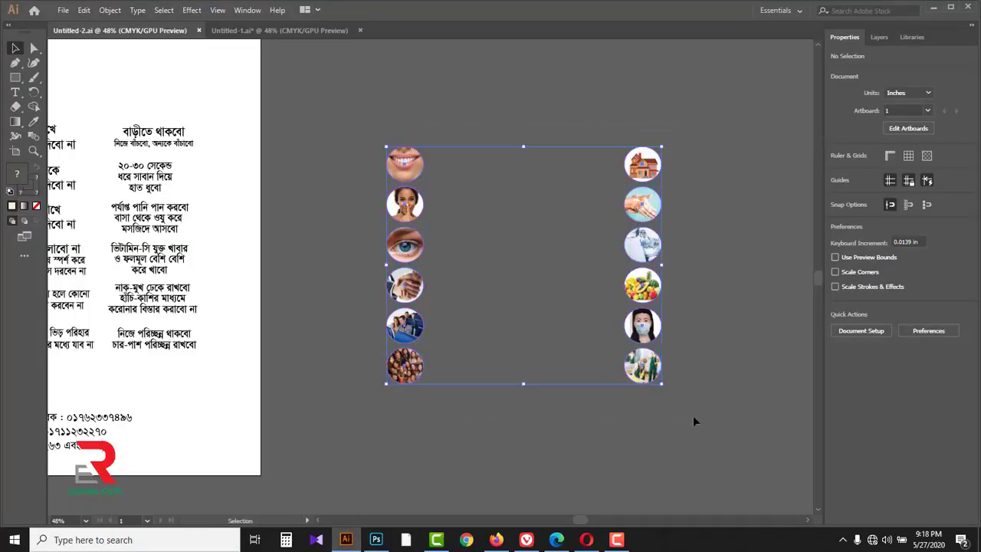
key(ctrl+c)
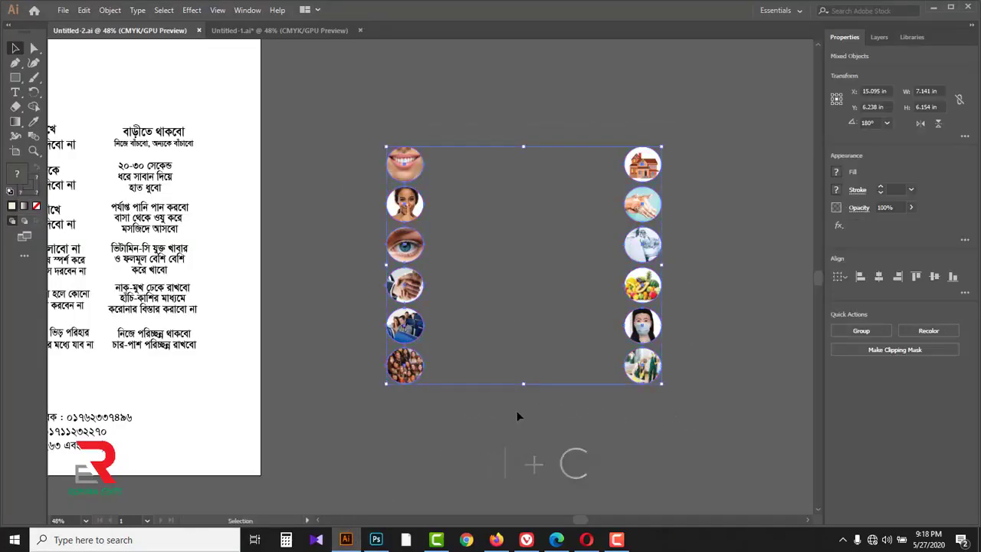
click(377, 540)
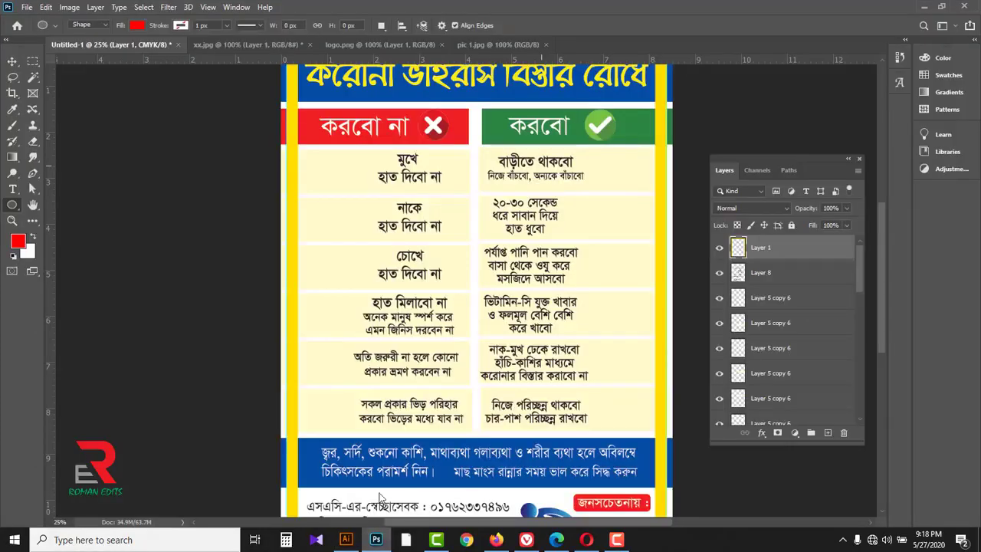
key(ctrl+v)
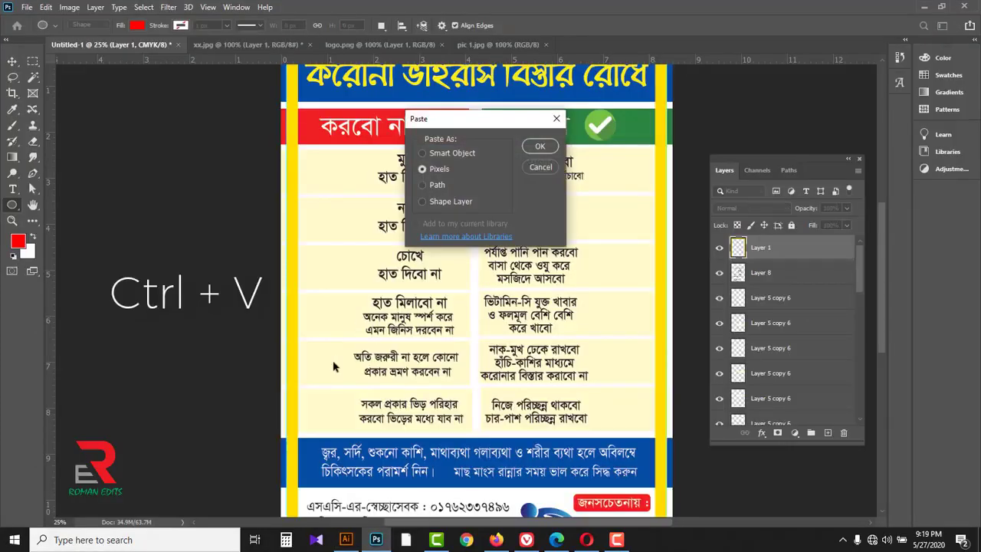
click(533, 145)
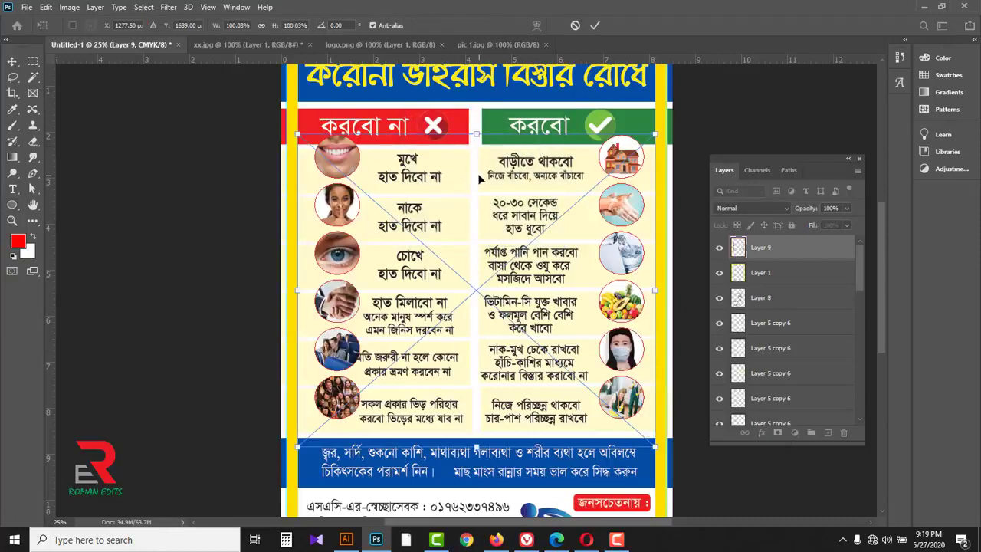
- Move the pasted pictures to about X 1219.5 px, Y 1730 px so each circle sits within its advice row, and apply the placement
drag(477, 173, 473, 182)
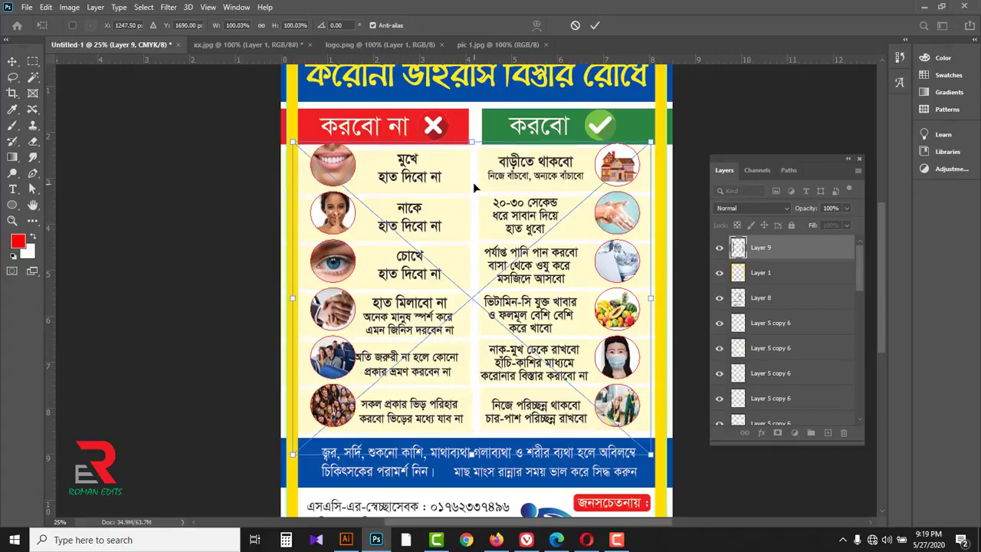
key(Down)
key(Down)
key(Down)
key(Down)
key(Down)
key(Down)
key(Down)
key(Down)
key(Down)
key(Down)
key(Down)
key(Down)
key(Down)
key(Down)
key(Down)
key(Down)
key(Left)
key(Left)
key(Left)
key(Left)
key(Left)
key(Left)
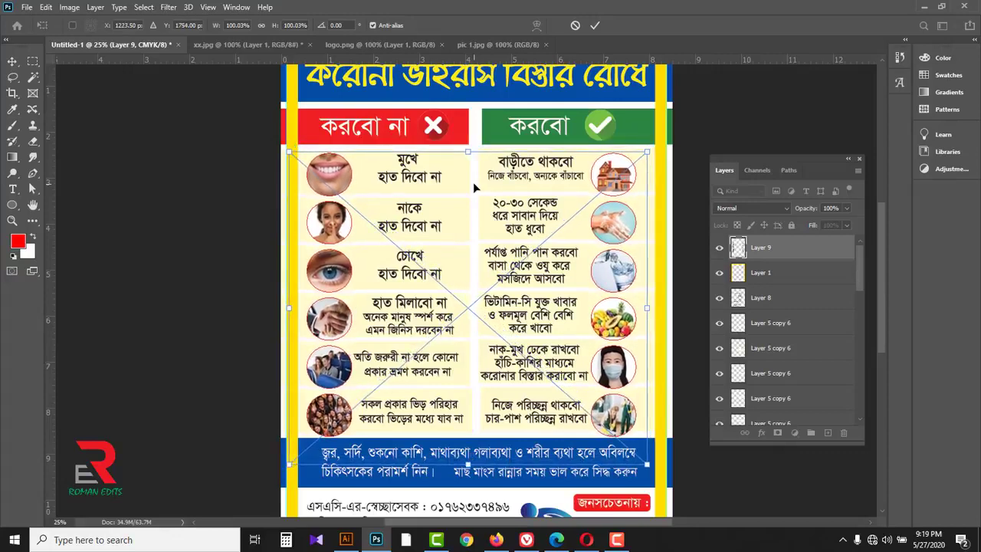
key(Up)
key(Up)
key(Up)
key(Up)
key(Left)
key(Left)
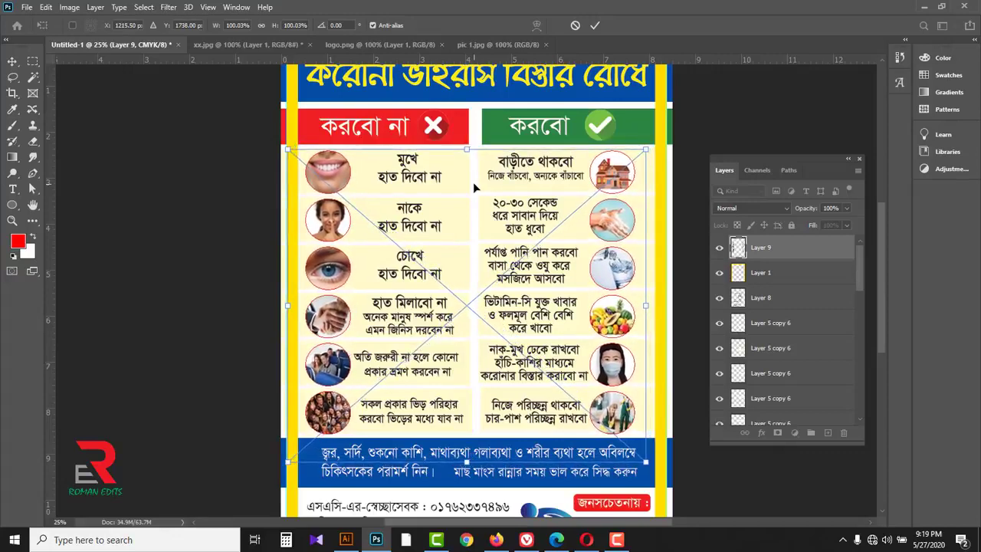
key(Up)
key(Up)
key(Right)
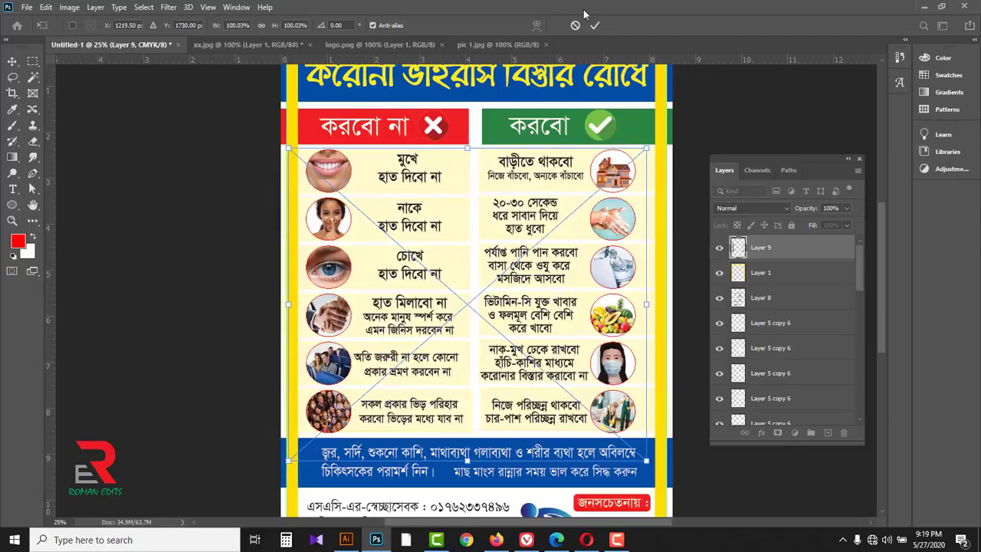
click(596, 25)
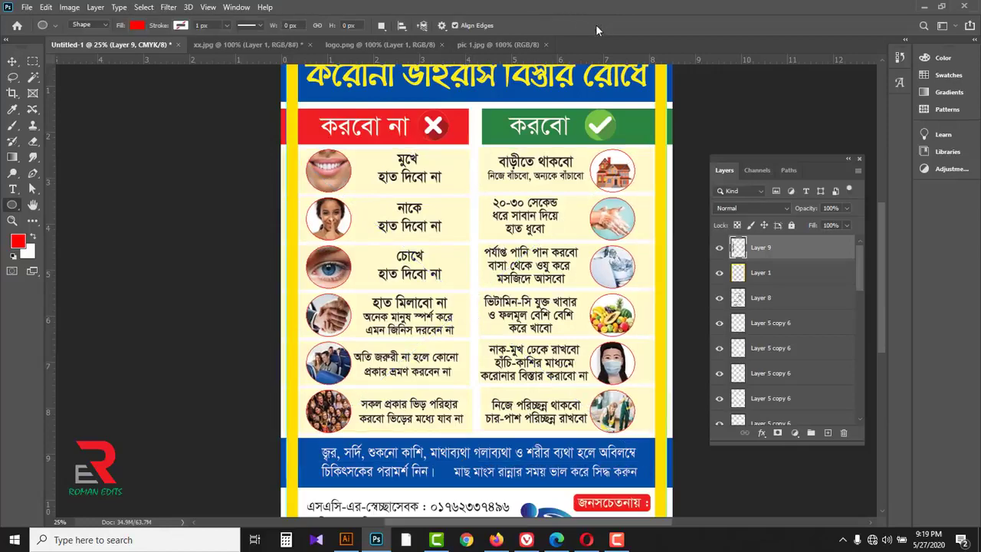
- Start a crop of the whole poster and fit the crop frame's top and side edges to the guides
key(ctrl+minus)
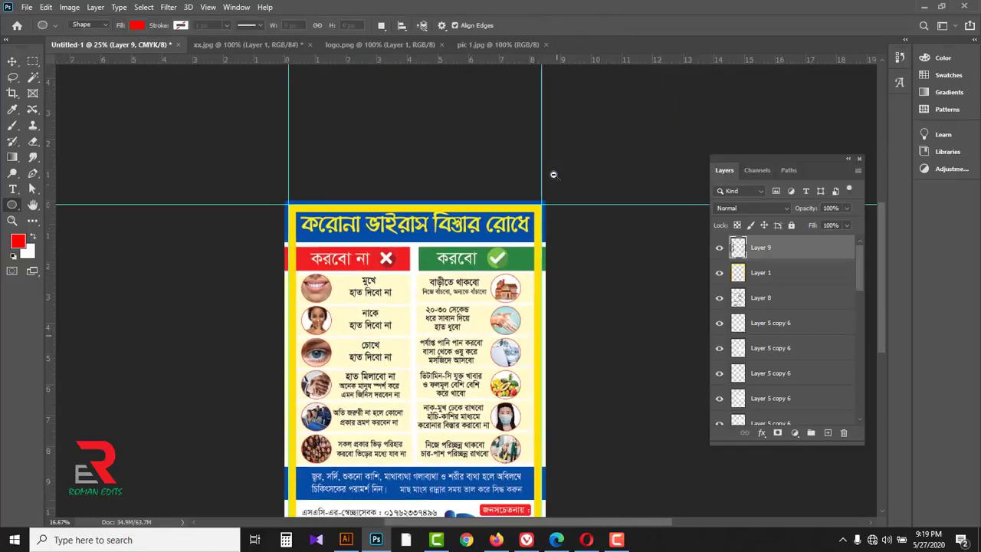
key(ctrl+minus)
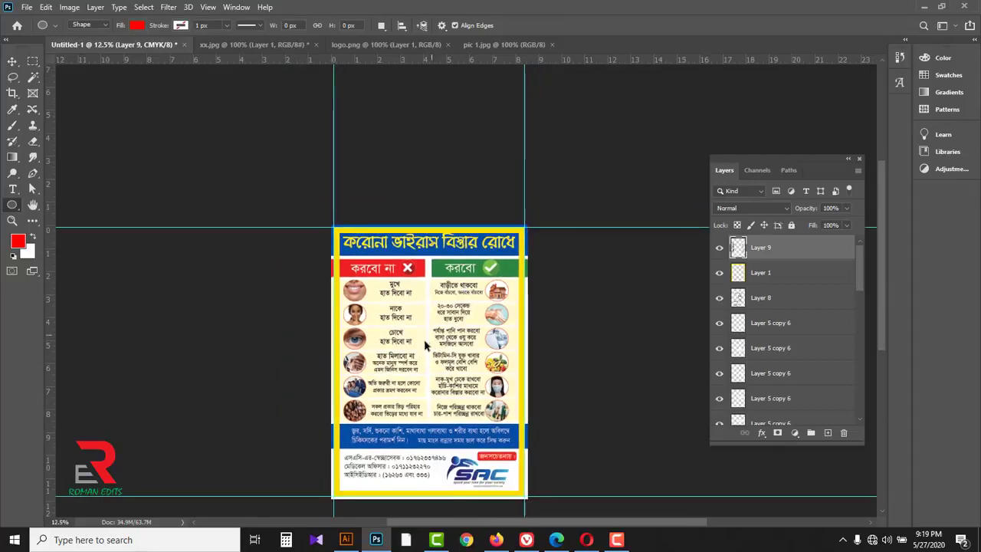
drag(411, 389, 419, 335)
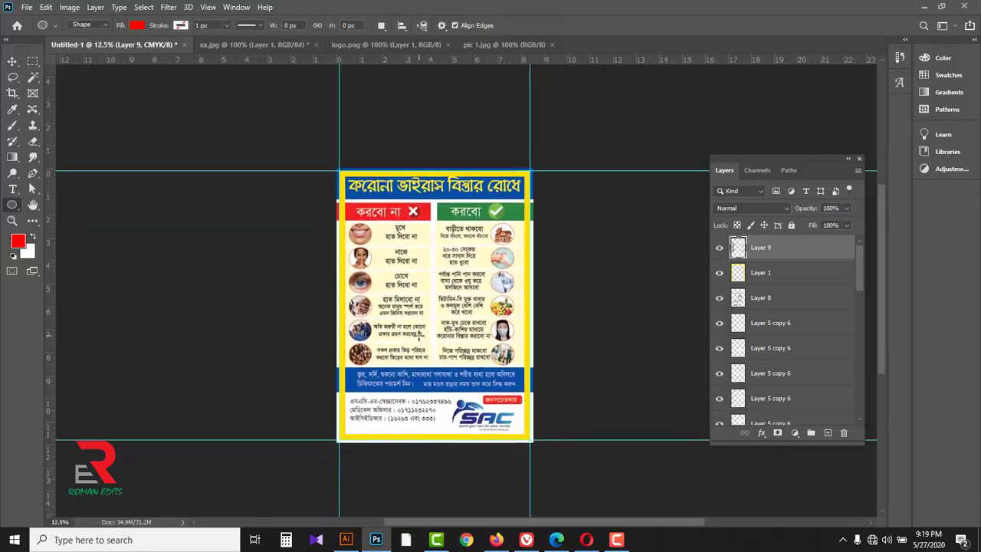
scroll(418, 335, up, 3)
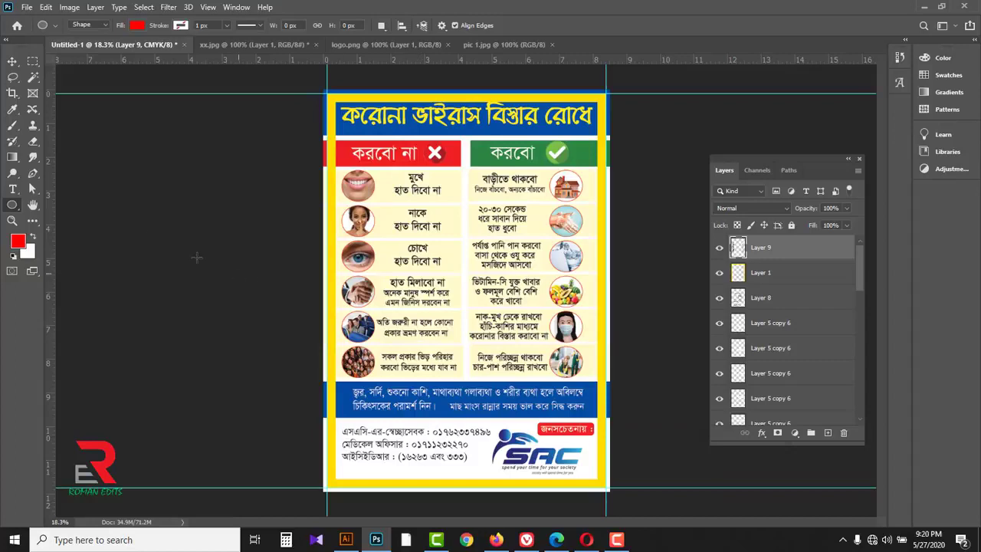
click(12, 92)
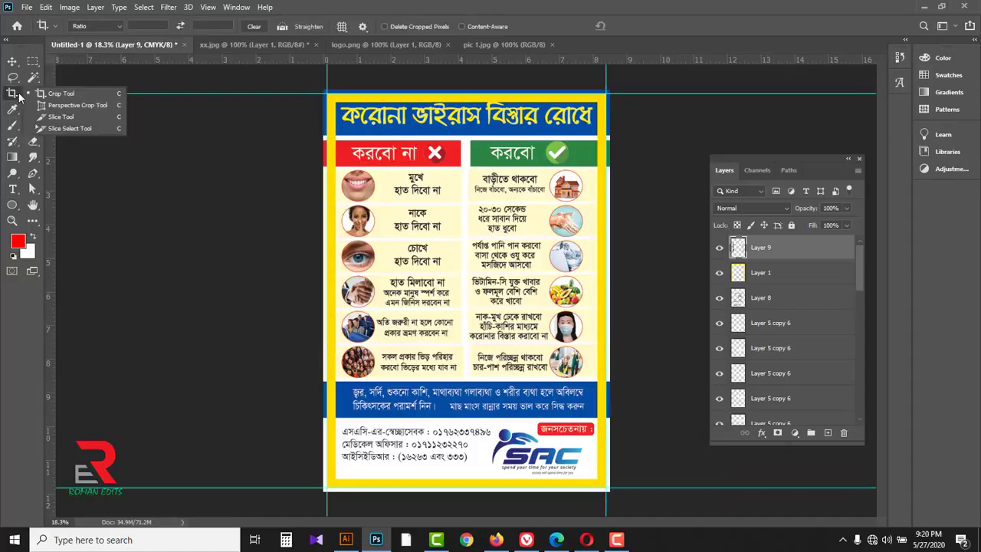
click(61, 94)
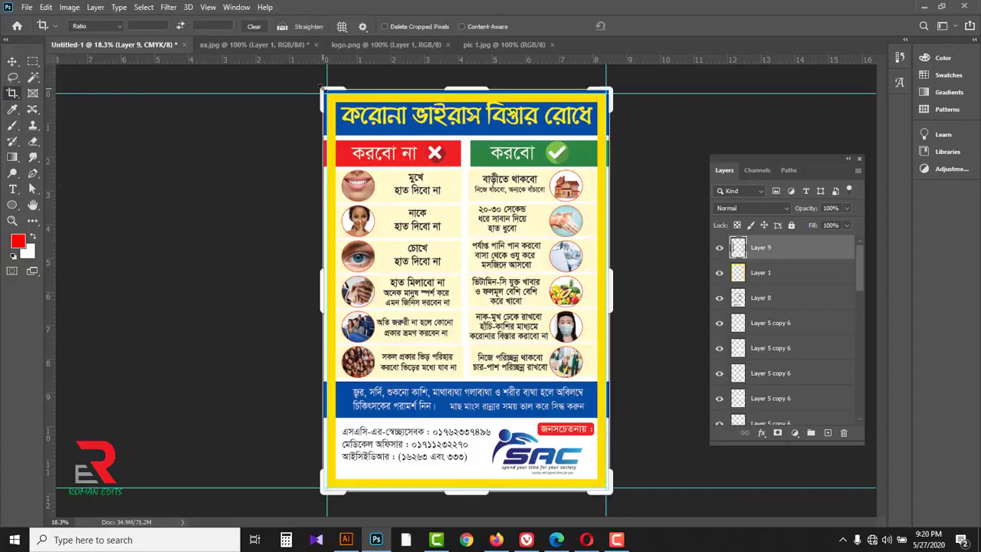
drag(321, 88, 326, 92)
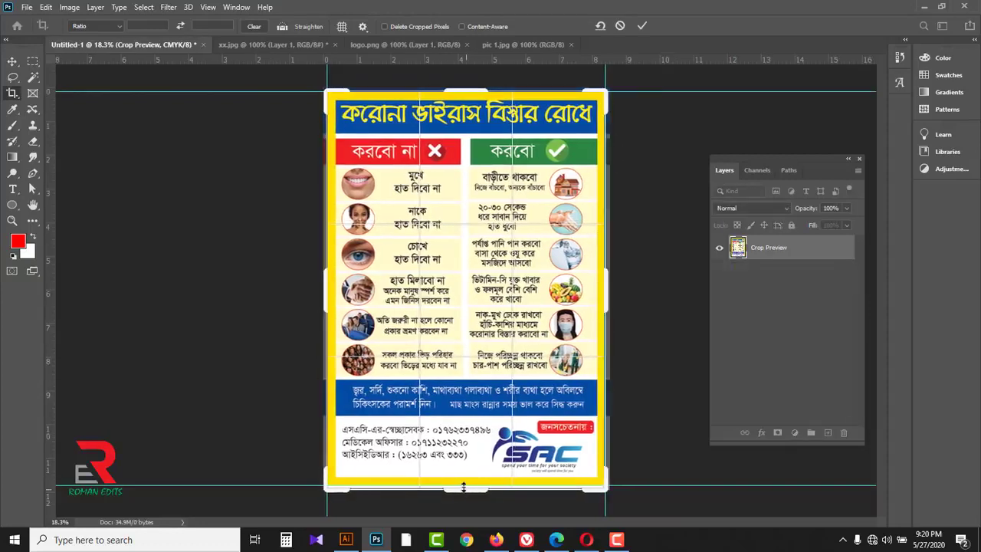
- Bring the crop frame's bottom edge to the lower guide at a height of 11.693 in and apply the crop
scroll(469, 470, up, 3)
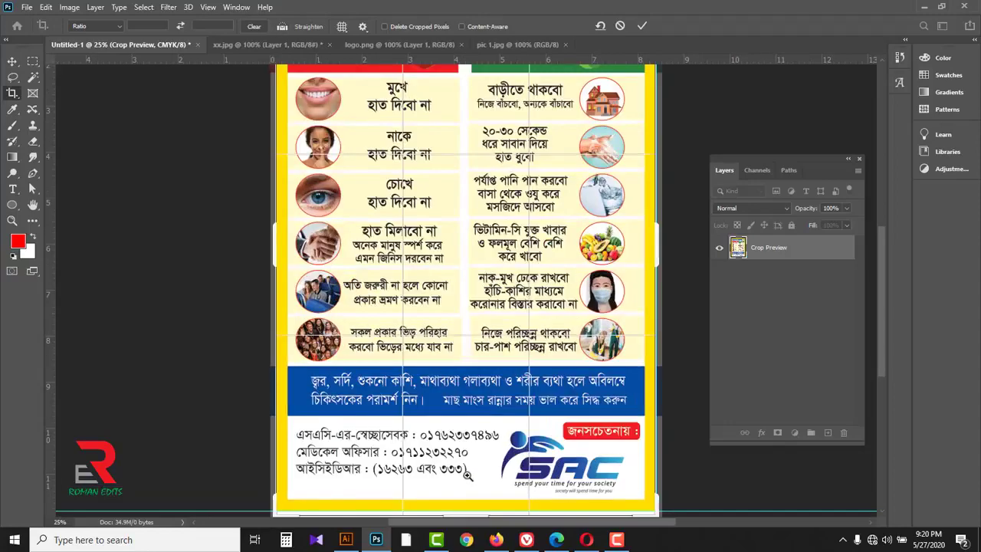
scroll(458, 335, down, 1)
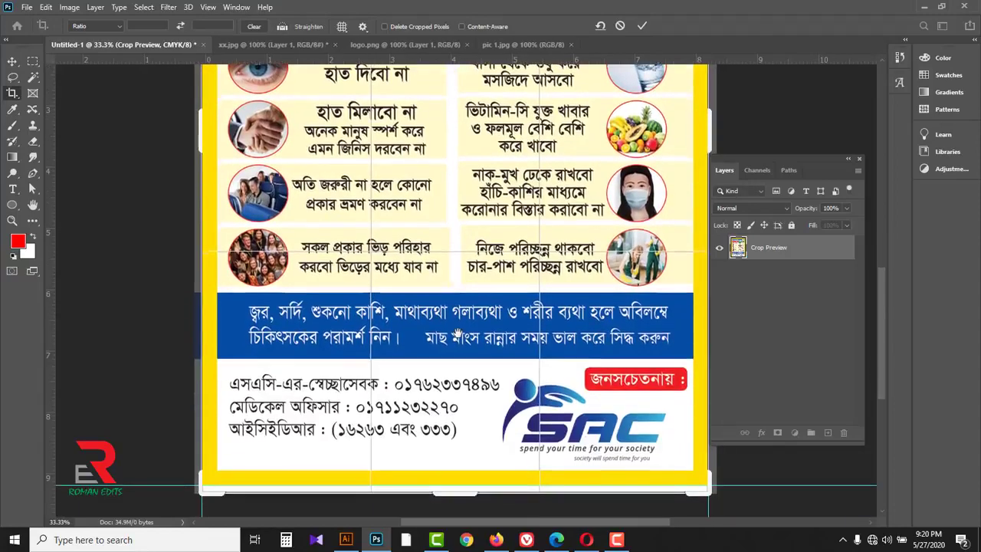
drag(443, 497, 444, 491)
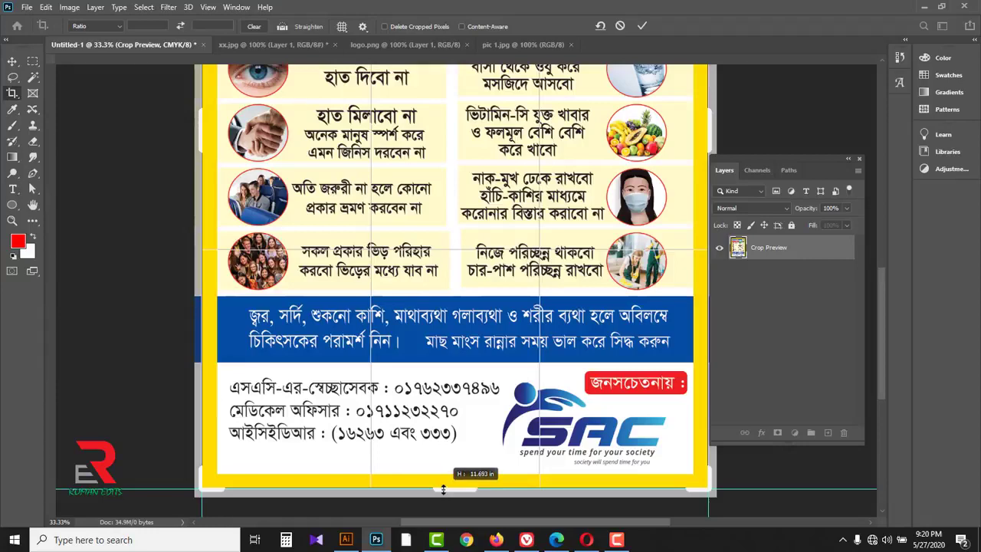
scroll(568, 348, up, 10)
key(ctrl+r)
scroll(567, 349, down, 2)
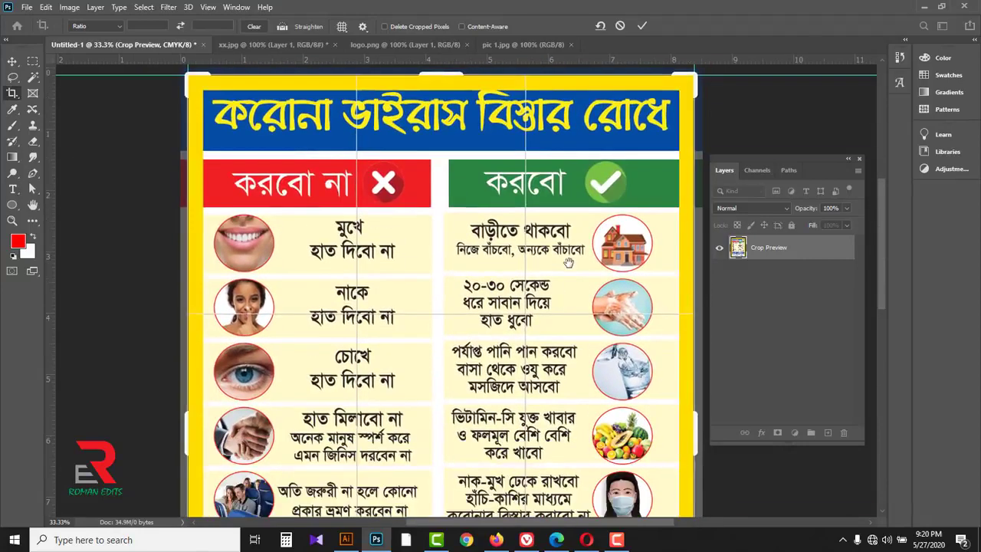
scroll(567, 349, down, 2)
drag(513, 351, 536, 280)
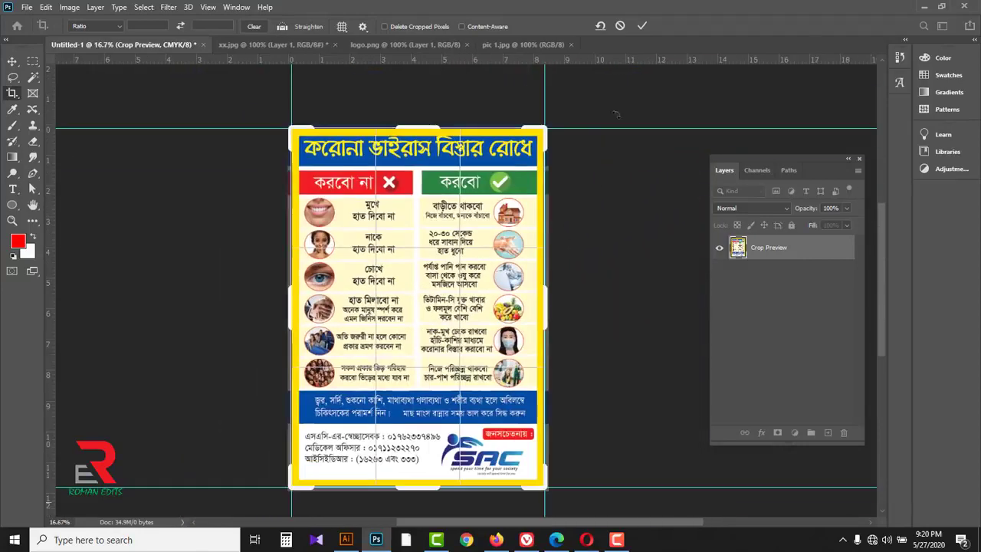
click(642, 27)
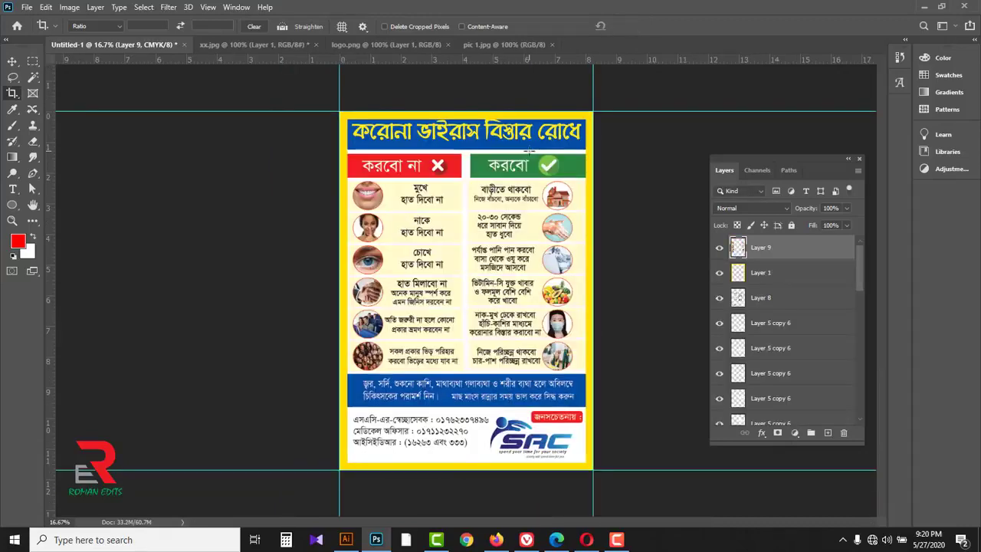
- Turn off the display of extras so the guides around the poster are hidden
click(207, 9)
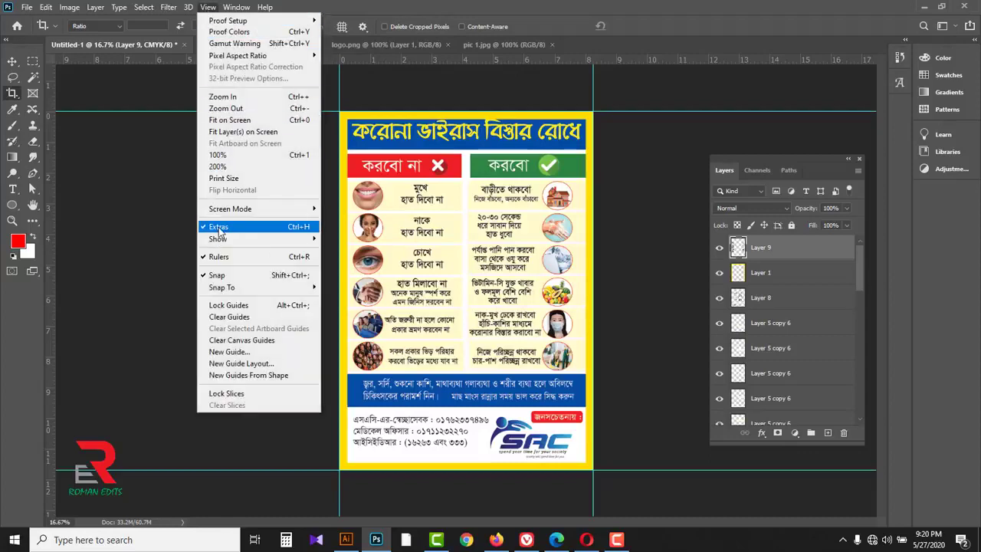
click(296, 227)
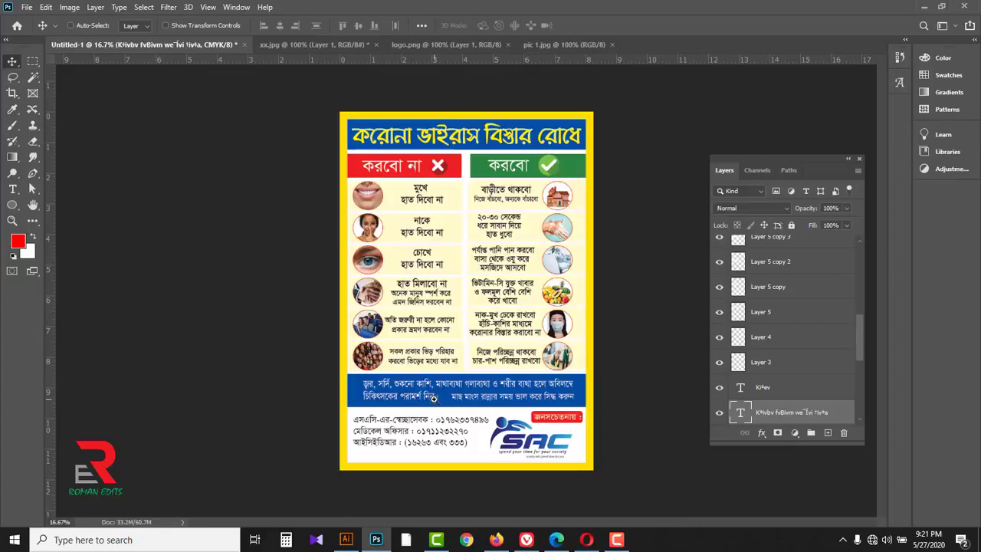
- Draw a hexagon custom shape about 102 by 88 px in front of the first sentence in the blue advice band
scroll(468, 383, up, 1)
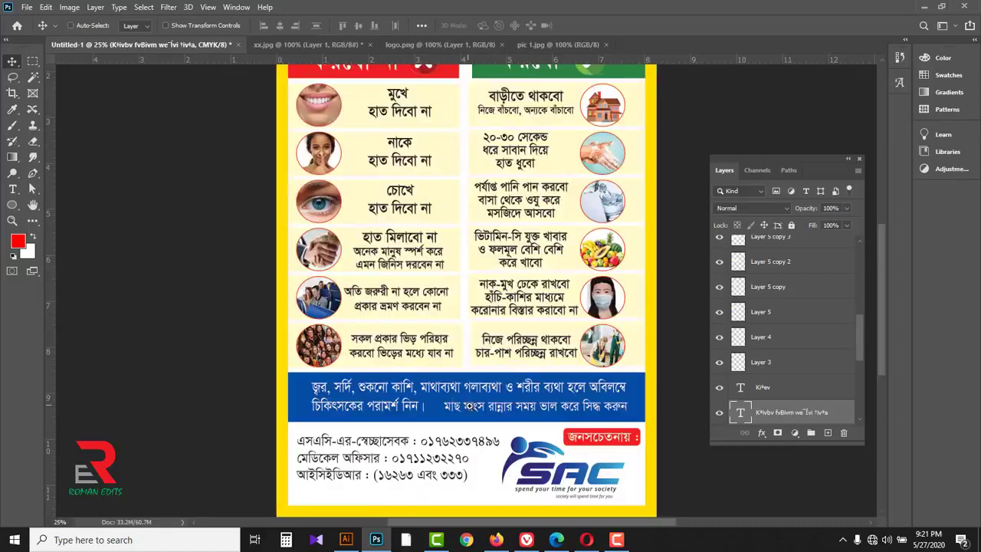
scroll(470, 407, up, 1)
scroll(422, 408, up, 1)
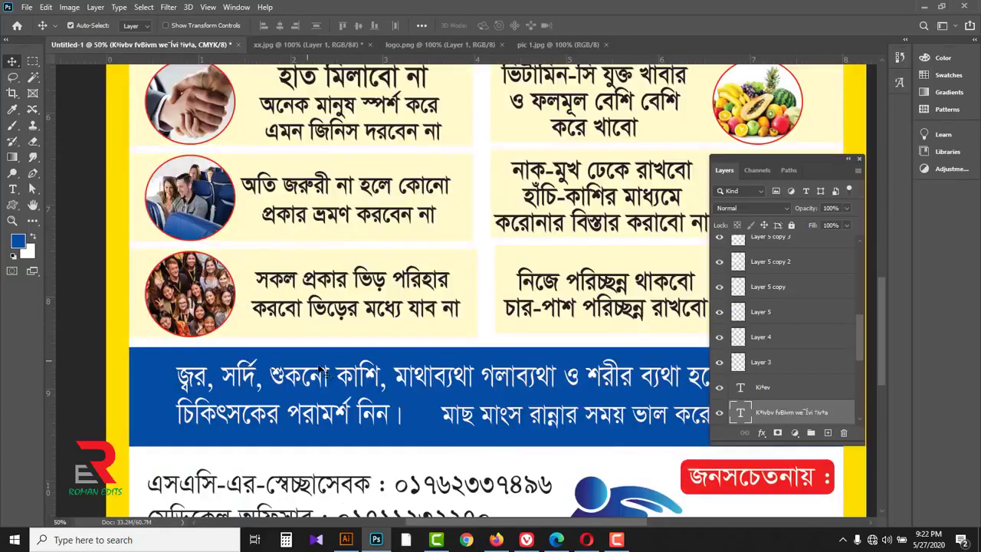
click(13, 205)
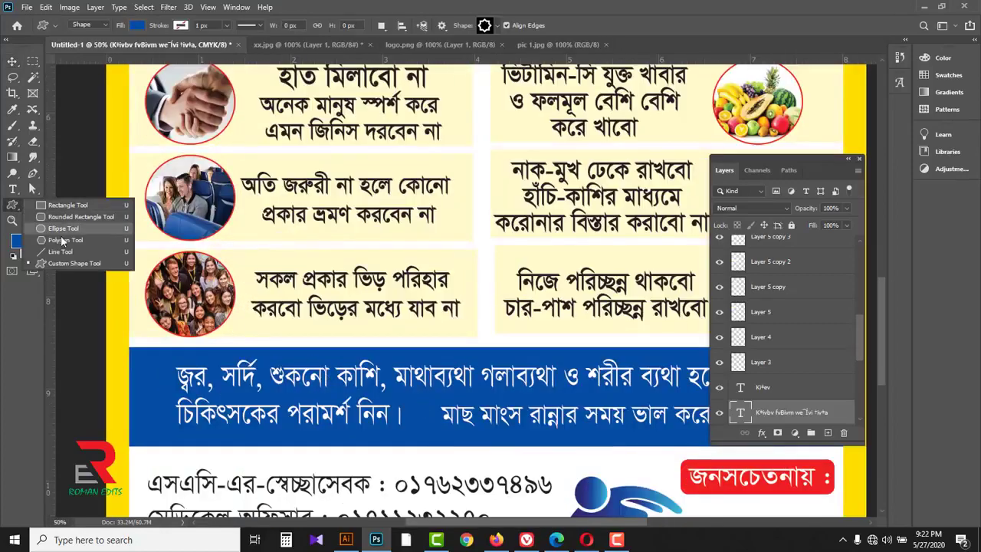
click(77, 263)
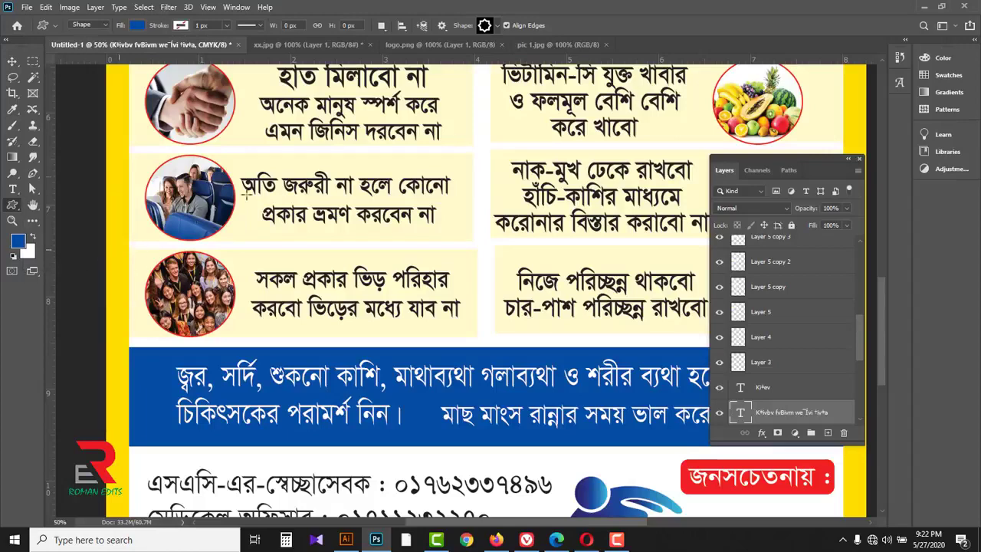
click(494, 26)
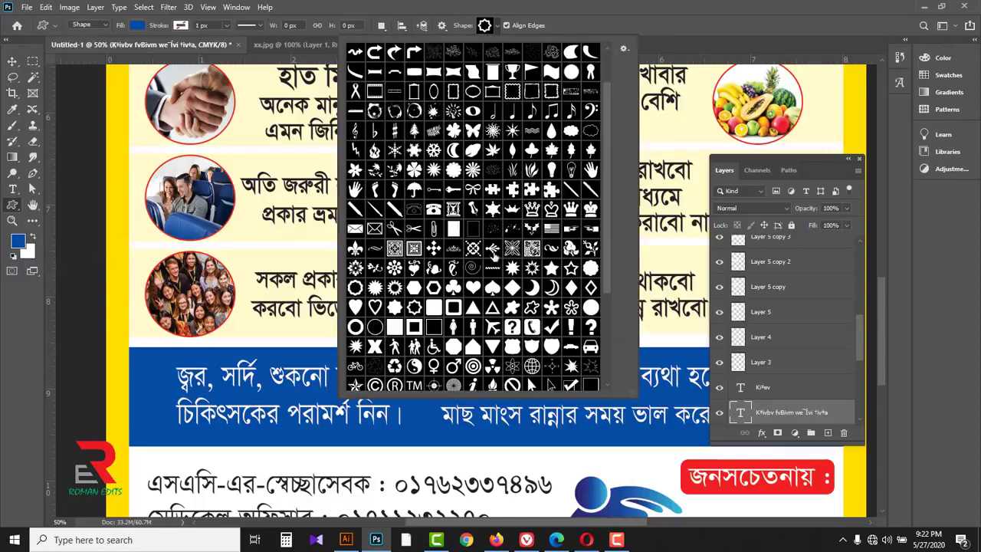
scroll(495, 255, down, 2)
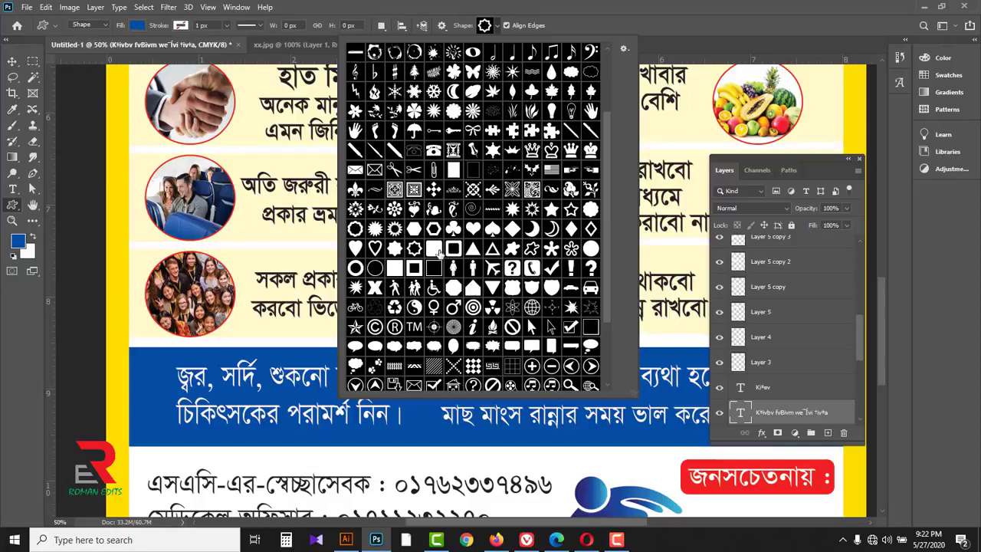
click(414, 228)
click(633, 21)
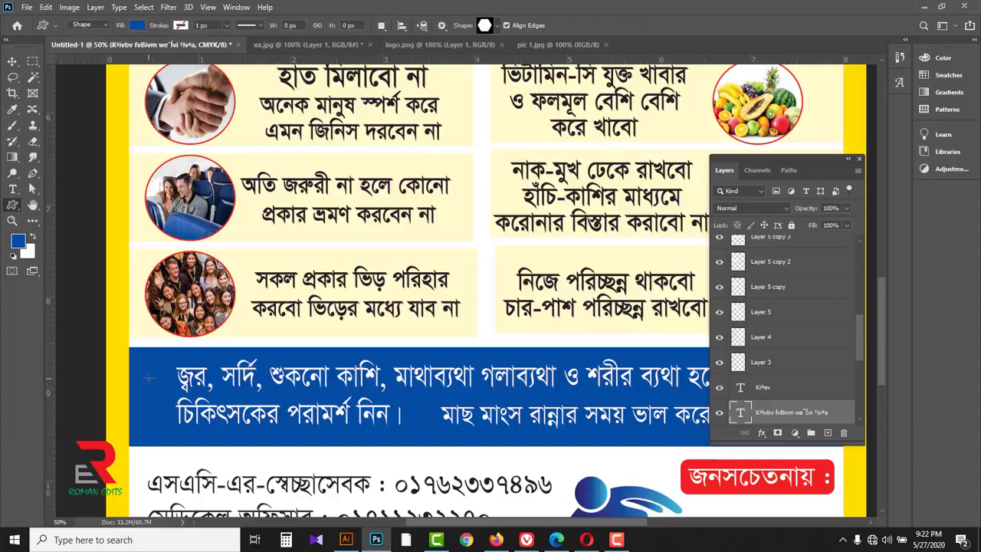
drag(147, 376, 164, 392)
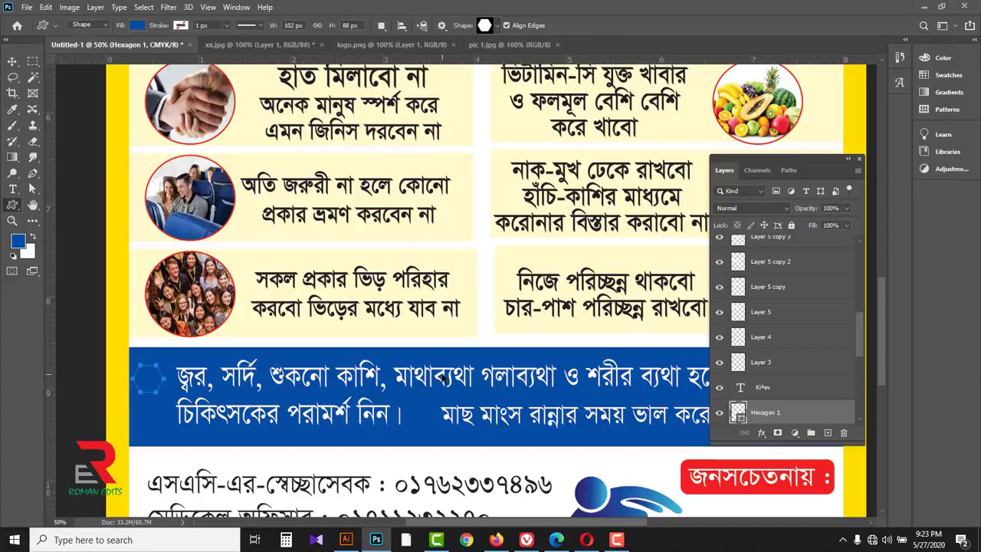
- Turn the hexagon path into a selection, delete its shape layer, and add a new empty layer
key(Return)
drag(823, 412, 843, 433)
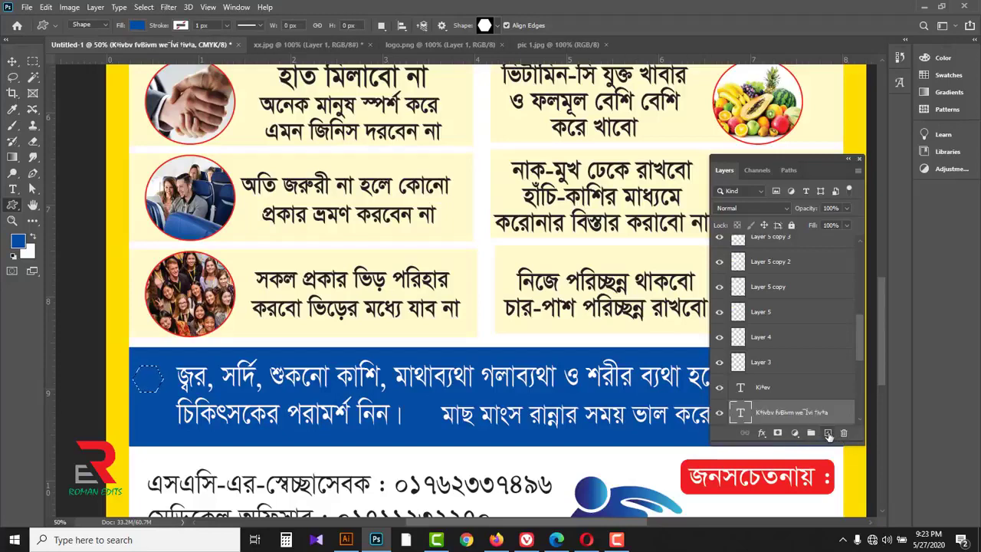
click(828, 434)
- Set the foreground colour to dark yellow d0b002 and fill the hexagon selection with it on the new layer
click(17, 242)
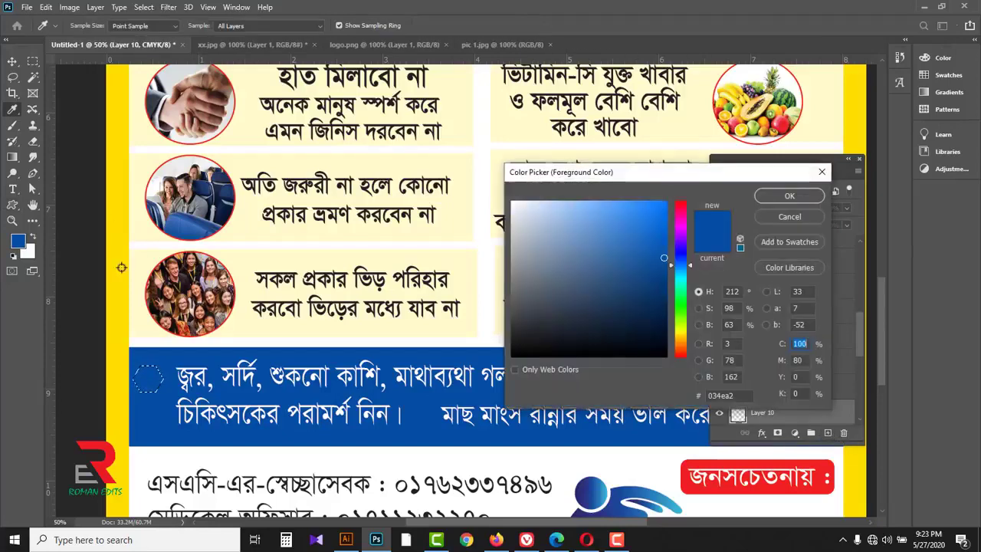
click(685, 336)
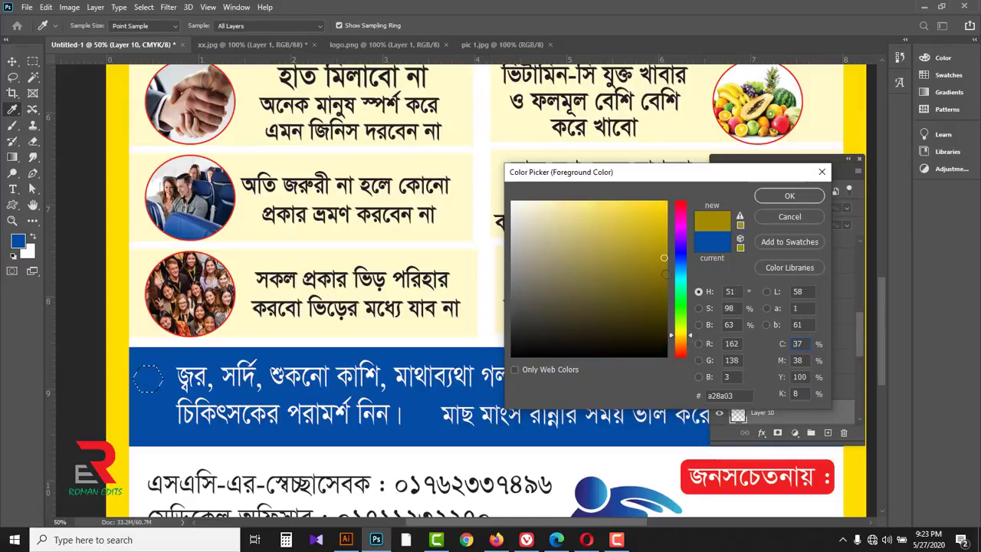
drag(657, 247, 666, 229)
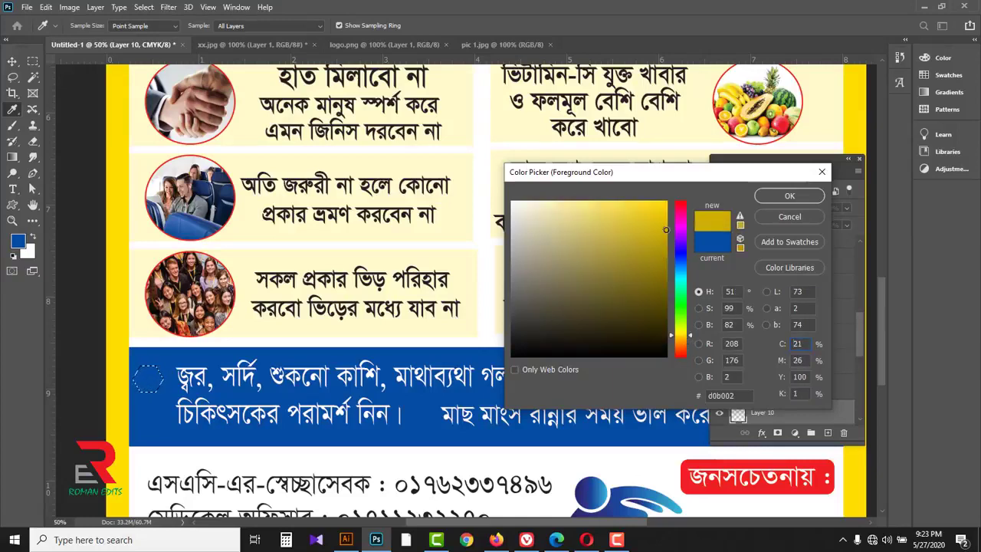
click(775, 195)
key(u)
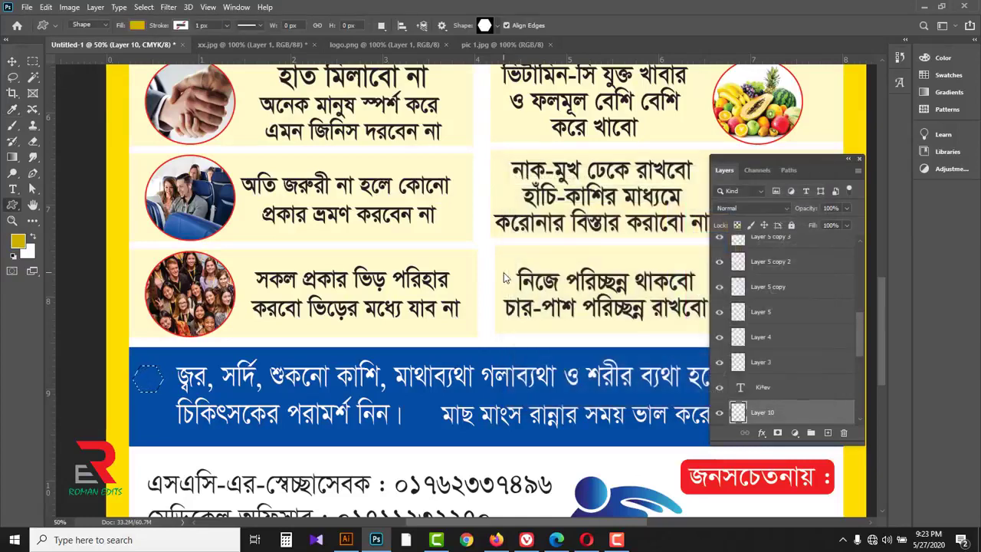
key(alt+BackSpace)
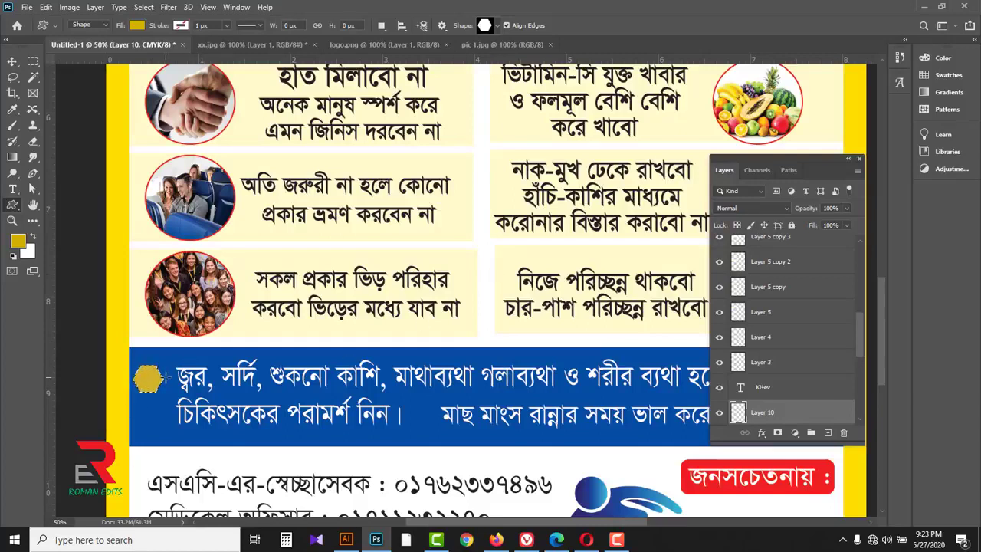
drag(148, 378, 164, 378)
- Shift the yellow hexagon slightly toward the sentence and duplicate it onto a copy offset slightly downward
scroll(132, 380, up, 1)
scroll(132, 380, up, 1)
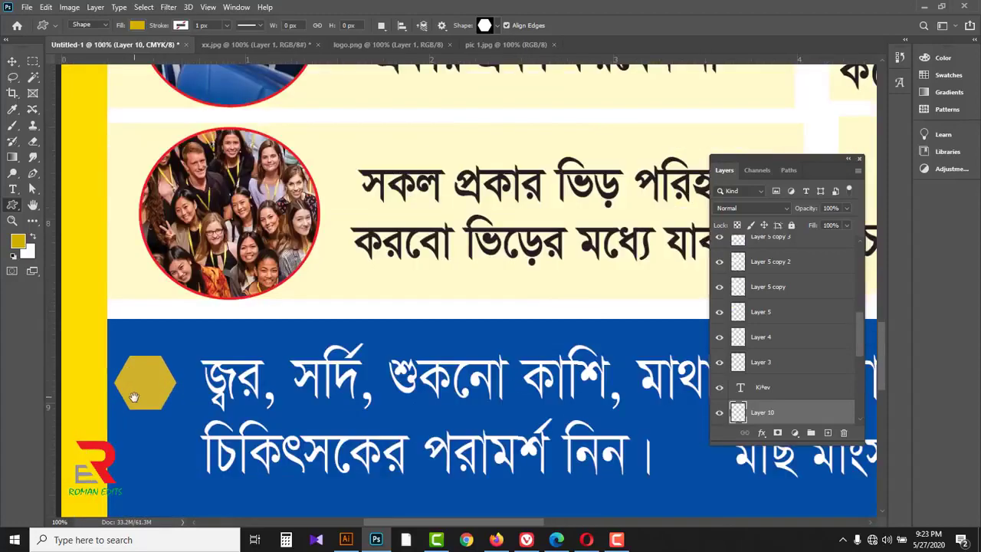
scroll(137, 385, up, 1)
click(12, 62)
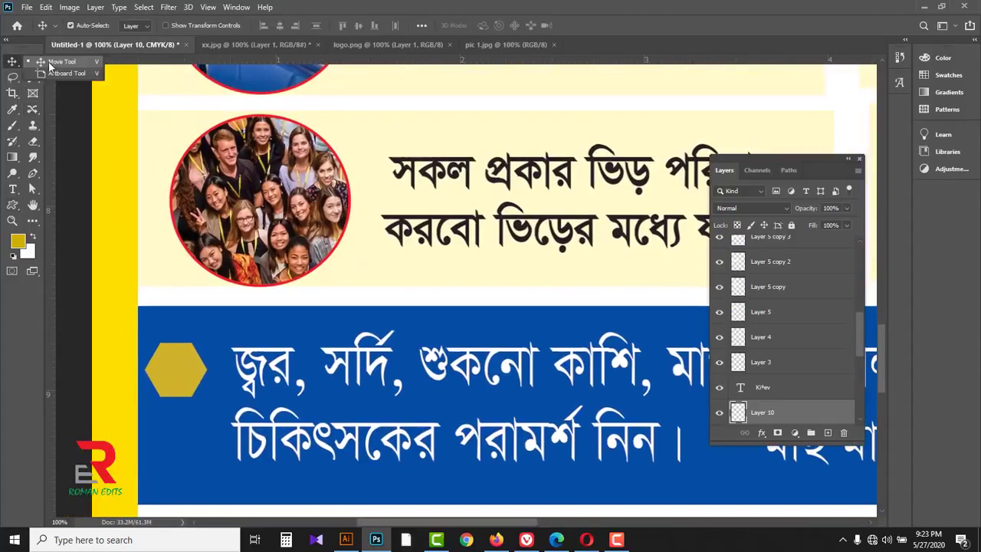
mouse_move(174, 371)
mouse_down()
mouse_move(183, 371)
mouse_move(178, 386)
mouse_up()
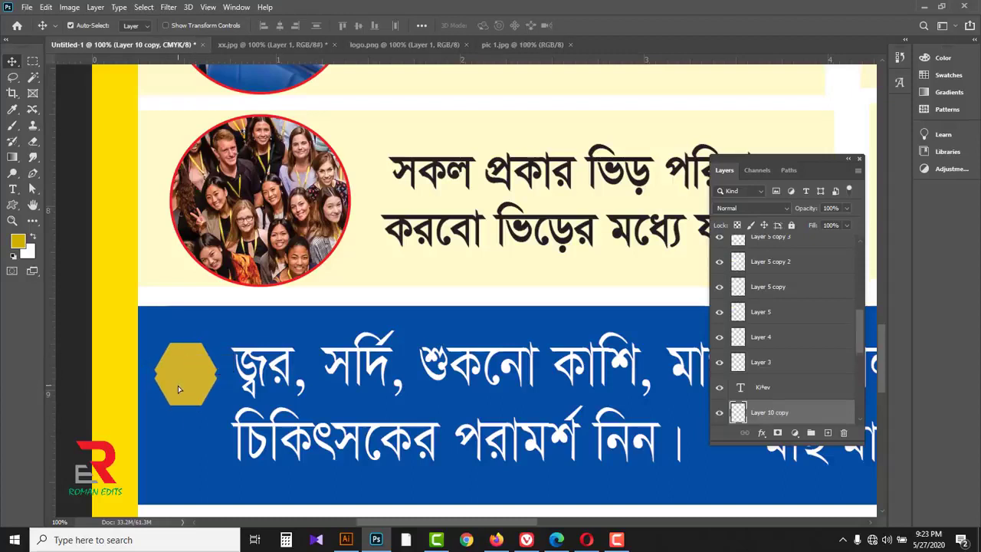
- Select the copied hexagon's pixels, fill them with a pinkish red, and lower the copy so more of the yellow one shows
right_click(740, 413)
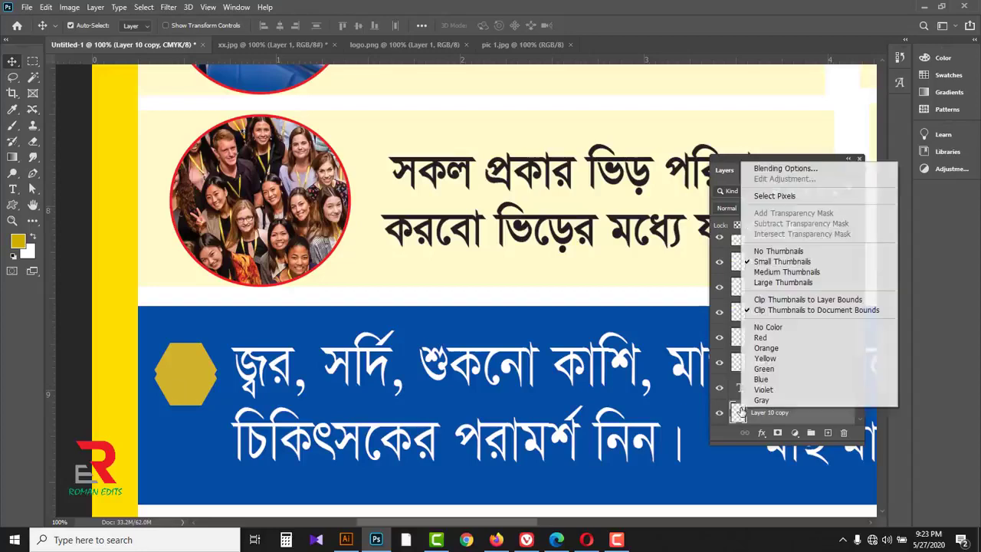
click(761, 192)
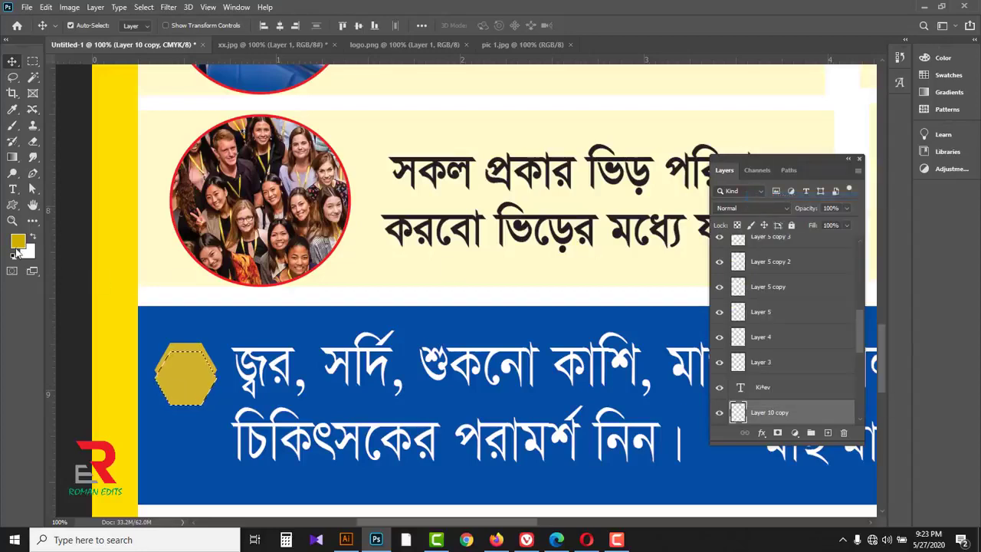
click(17, 242)
drag(684, 240, 681, 209)
click(668, 210)
click(789, 196)
key(v)
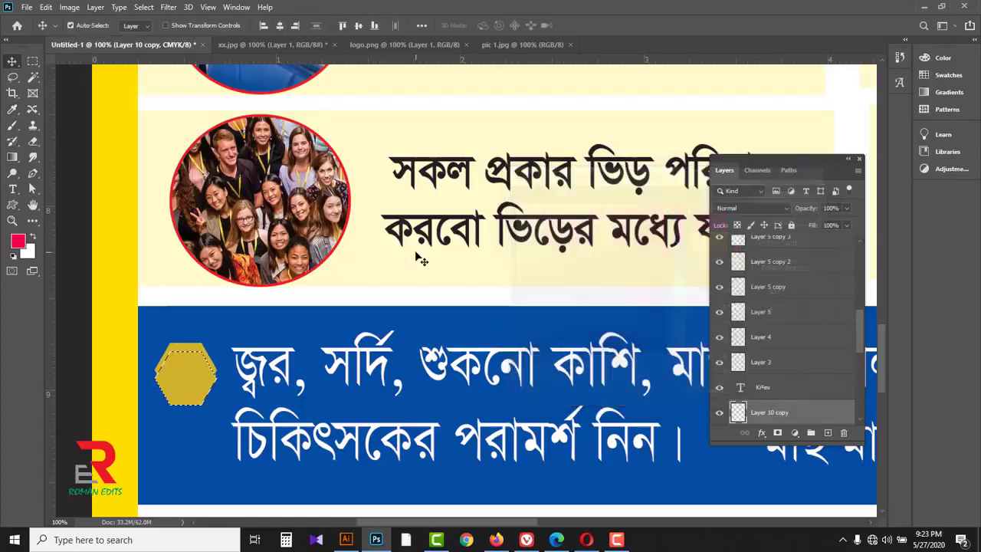
key(alt+BackSpace)
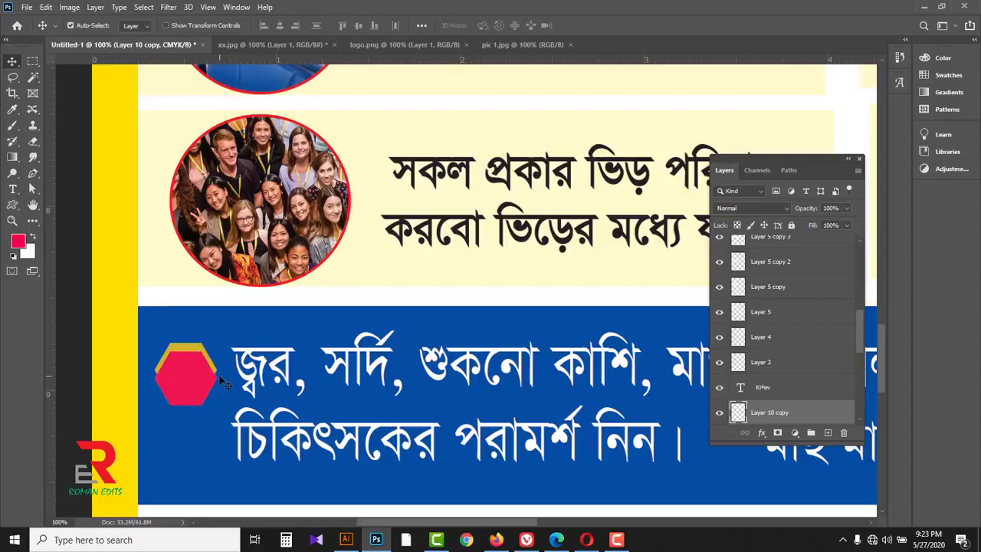
drag(203, 377, 202, 383)
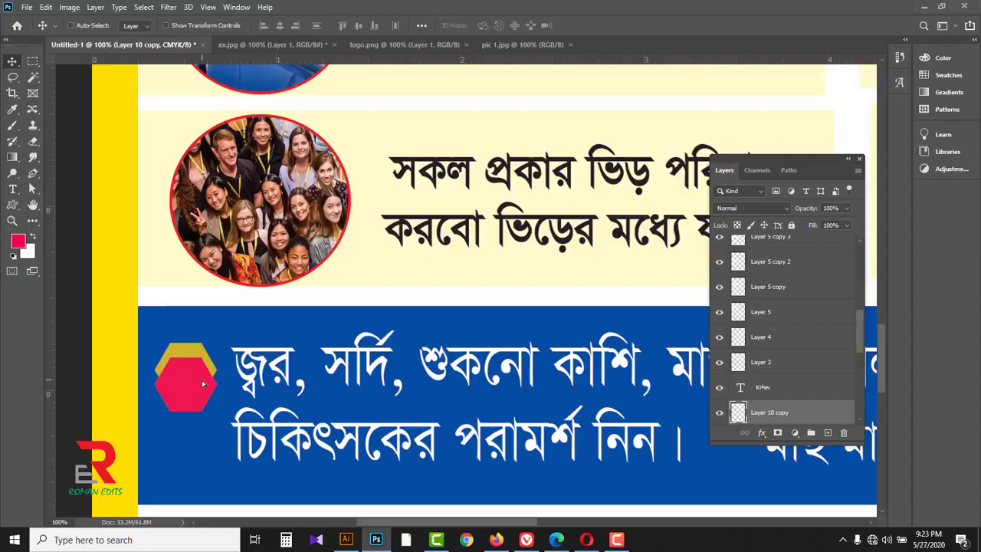
- Select the red and yellow hexagons together, scale them to about 72%, and apply the transform
alt+click(204, 378)
key(ctrl)
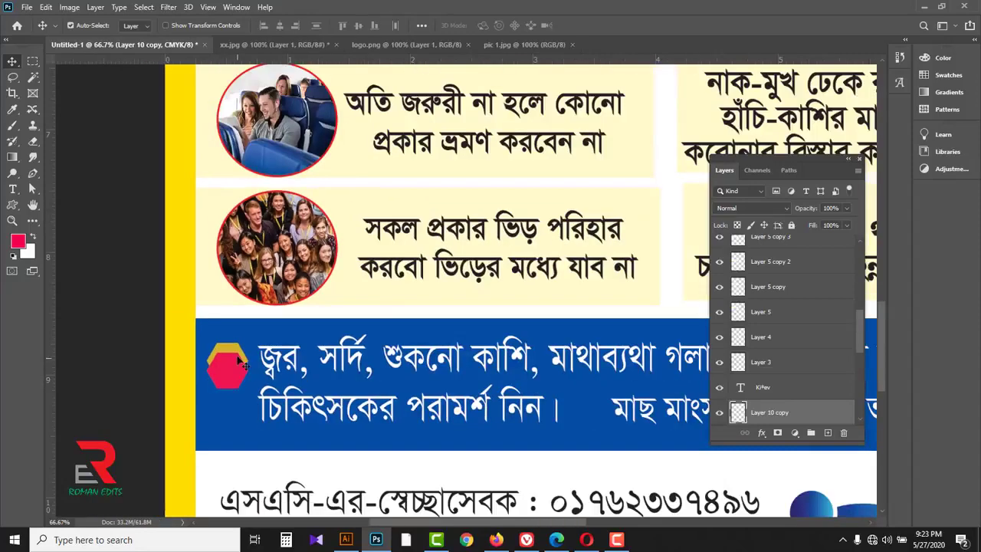
ctrl+click(224, 347)
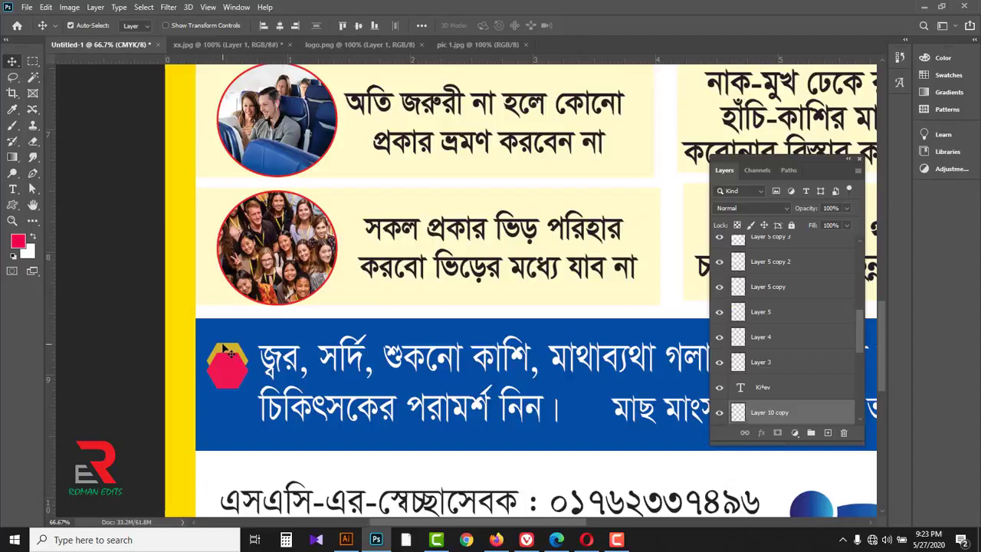
key(ctrl+t)
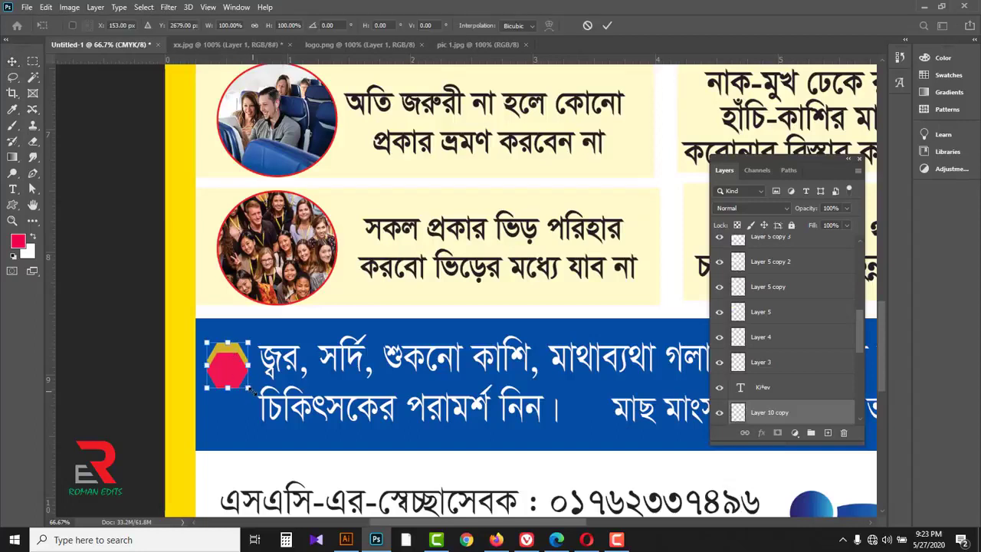
drag(254, 389, 244, 382)
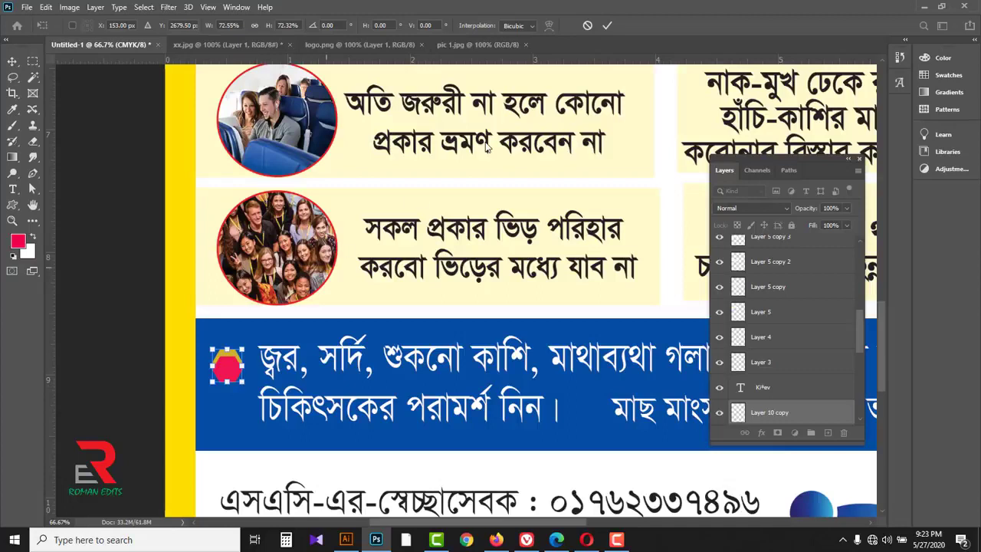
click(607, 25)
- Duplicate the two-colour hexagon bullet to the gap before the second sentence in the blue advice band
key(Tab)
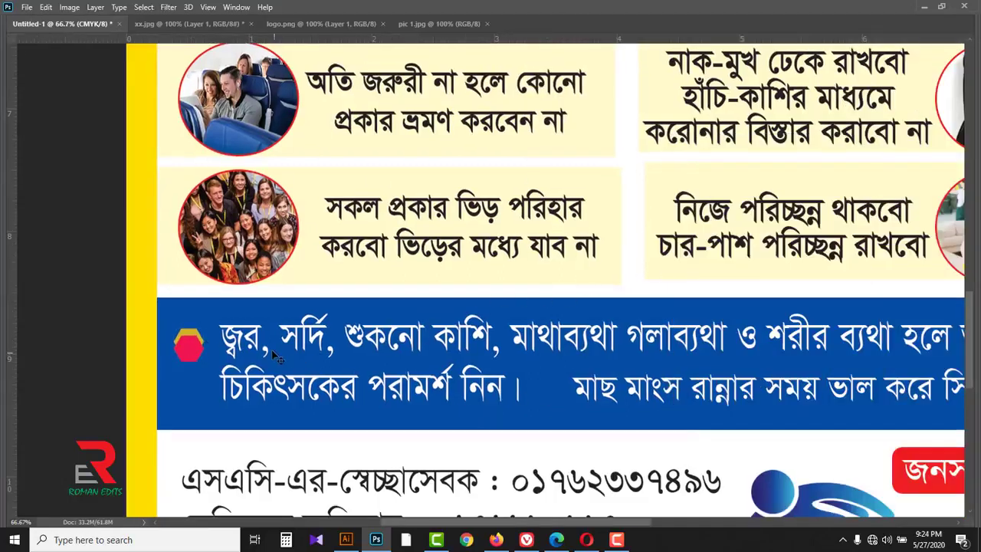
drag(227, 352, 547, 393)
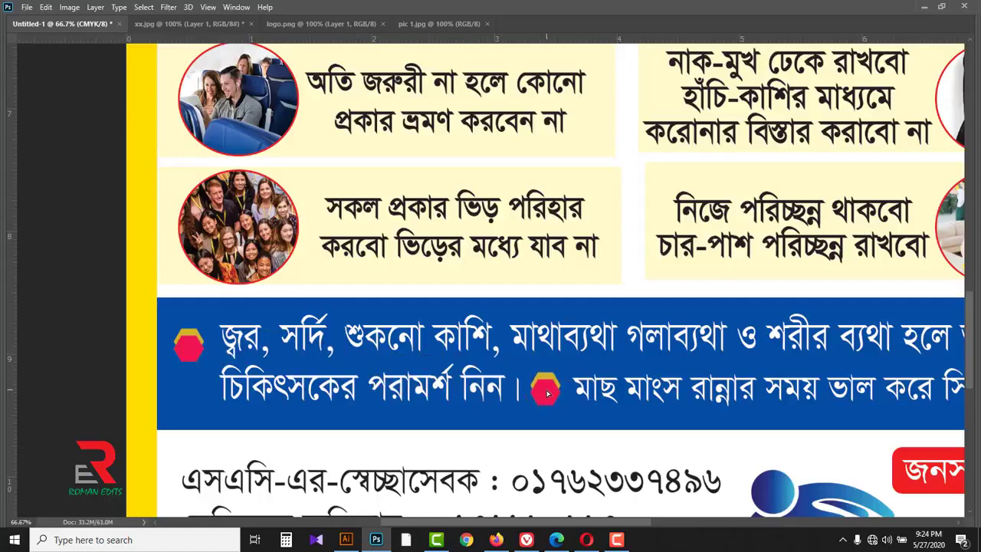
key(ctrl+minus)
key(ctrl+minus)
key(ctrl+minus)
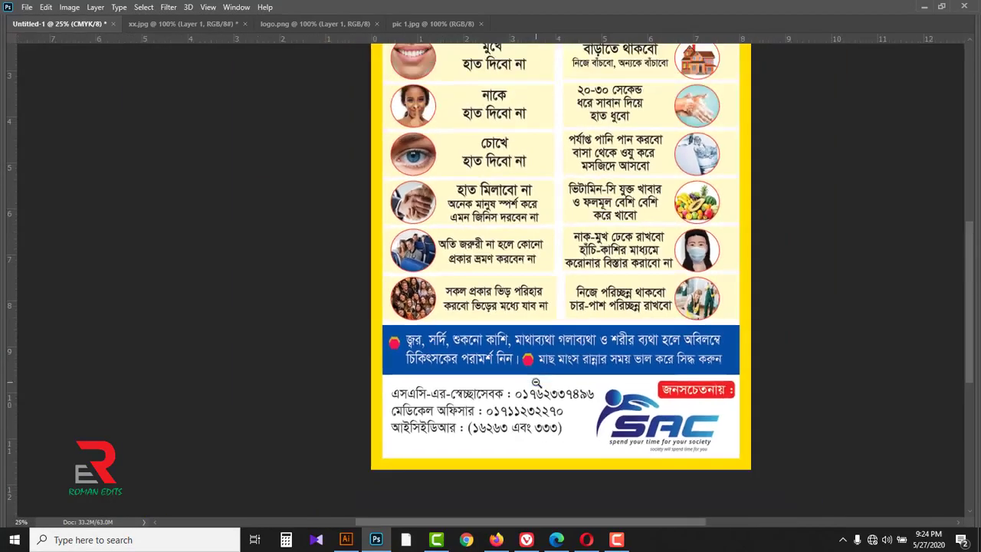
key(ctrl+minus)
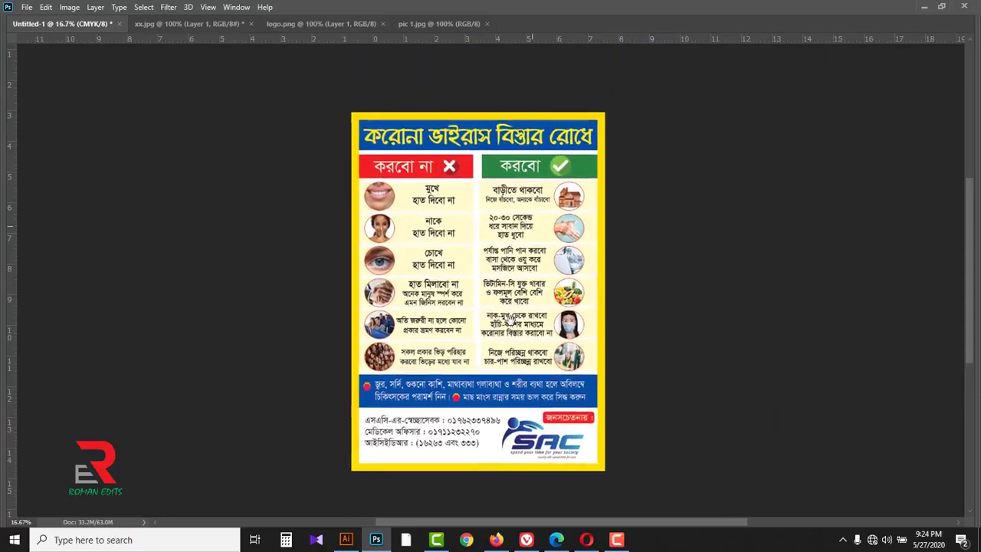
key(ctrl+0)
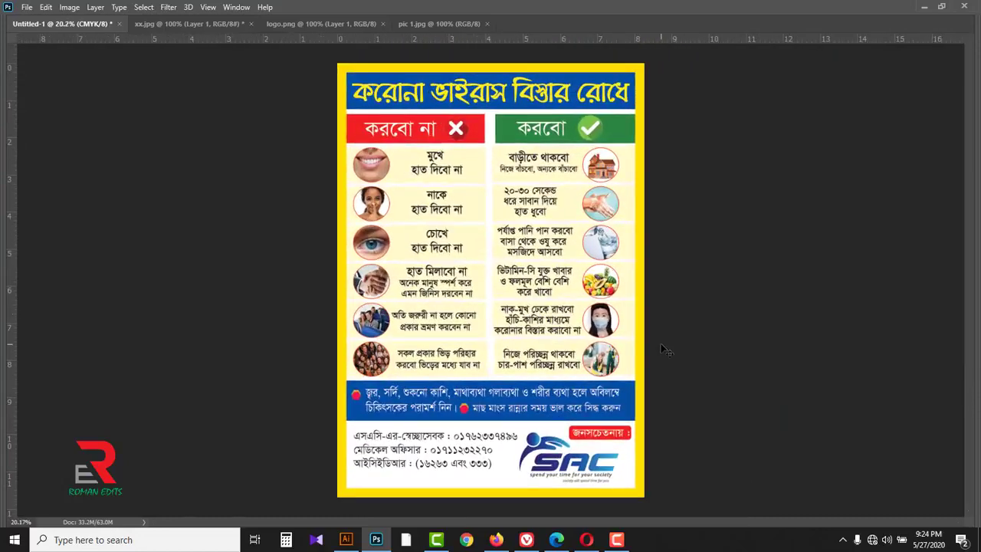
key(Tab)
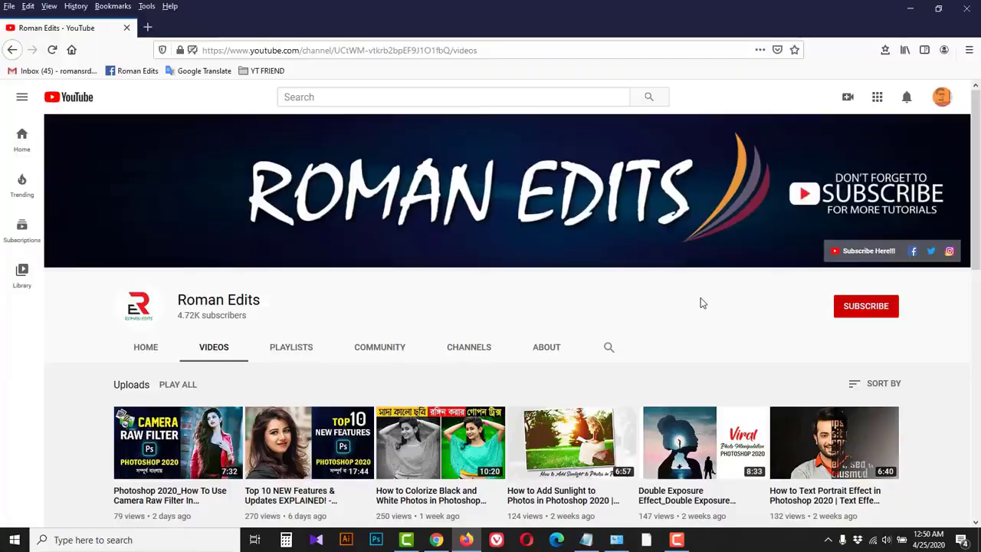
- Subscribe to the Roman Edits YouTube channel in the browser and set its notifications to All
click(865, 309)
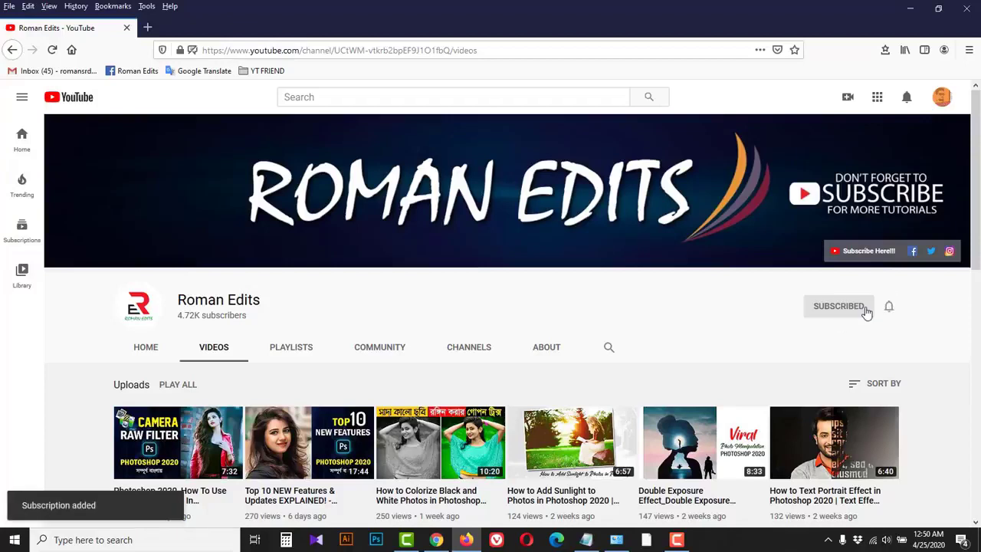
click(890, 308)
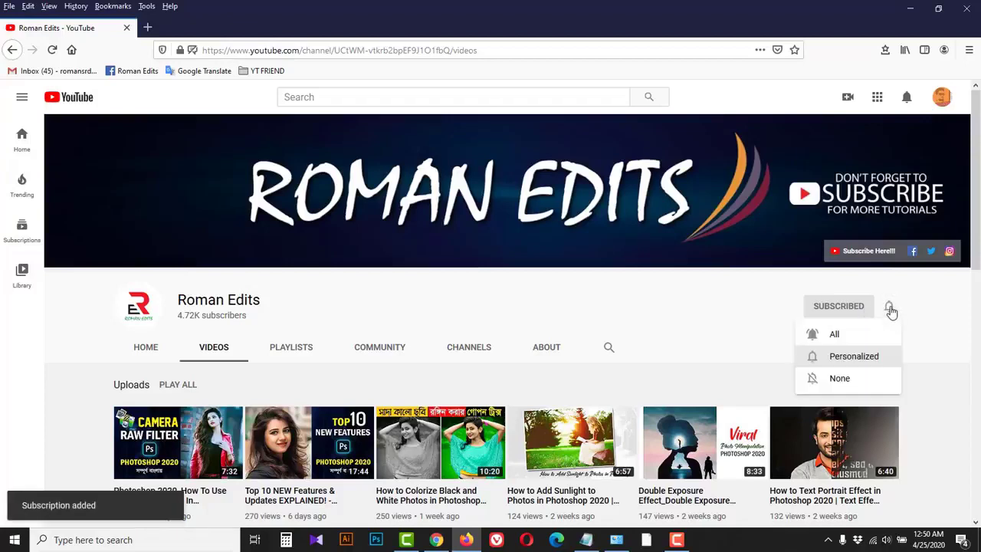
click(856, 337)
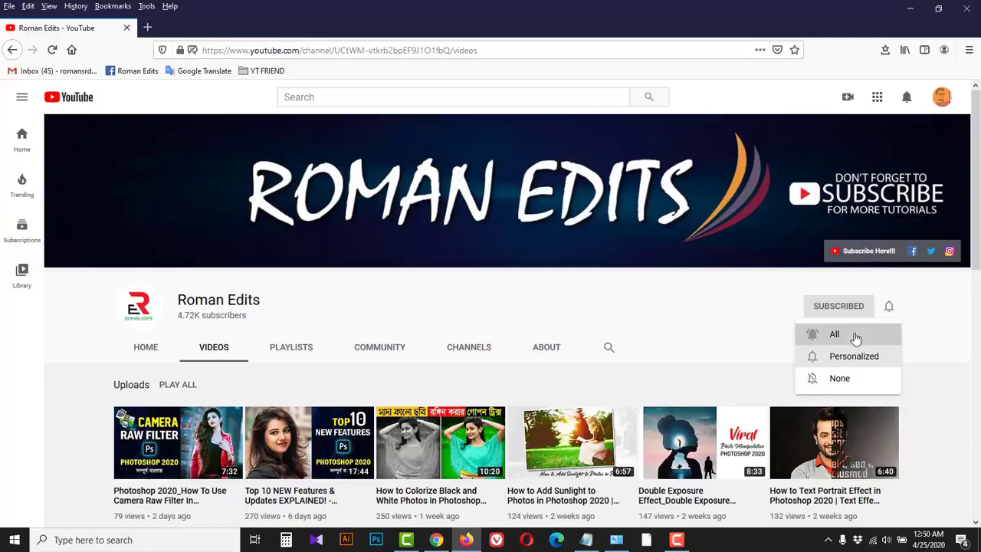